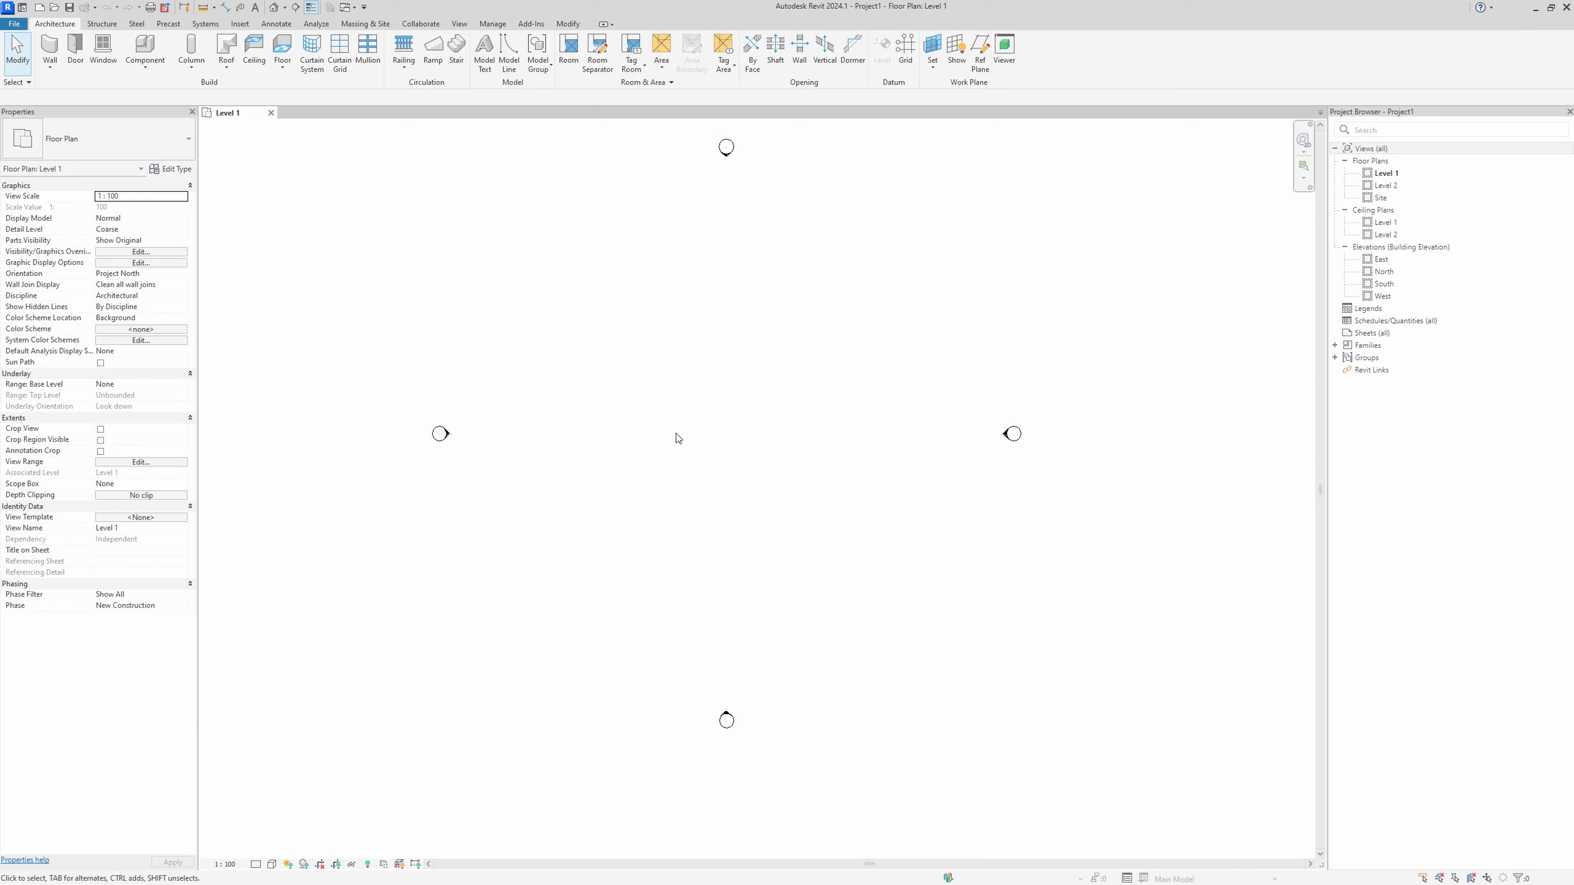
# Shift the floor plan view, then show the File menu's Export list (CAD Formats, PDF, IFC, DWF/DWFx, FBX, gbXML).
pyautogui.moveTo(675, 447); pyautogui.dragTo(667, 490, button='middle')
pyautogui.click(14, 25)
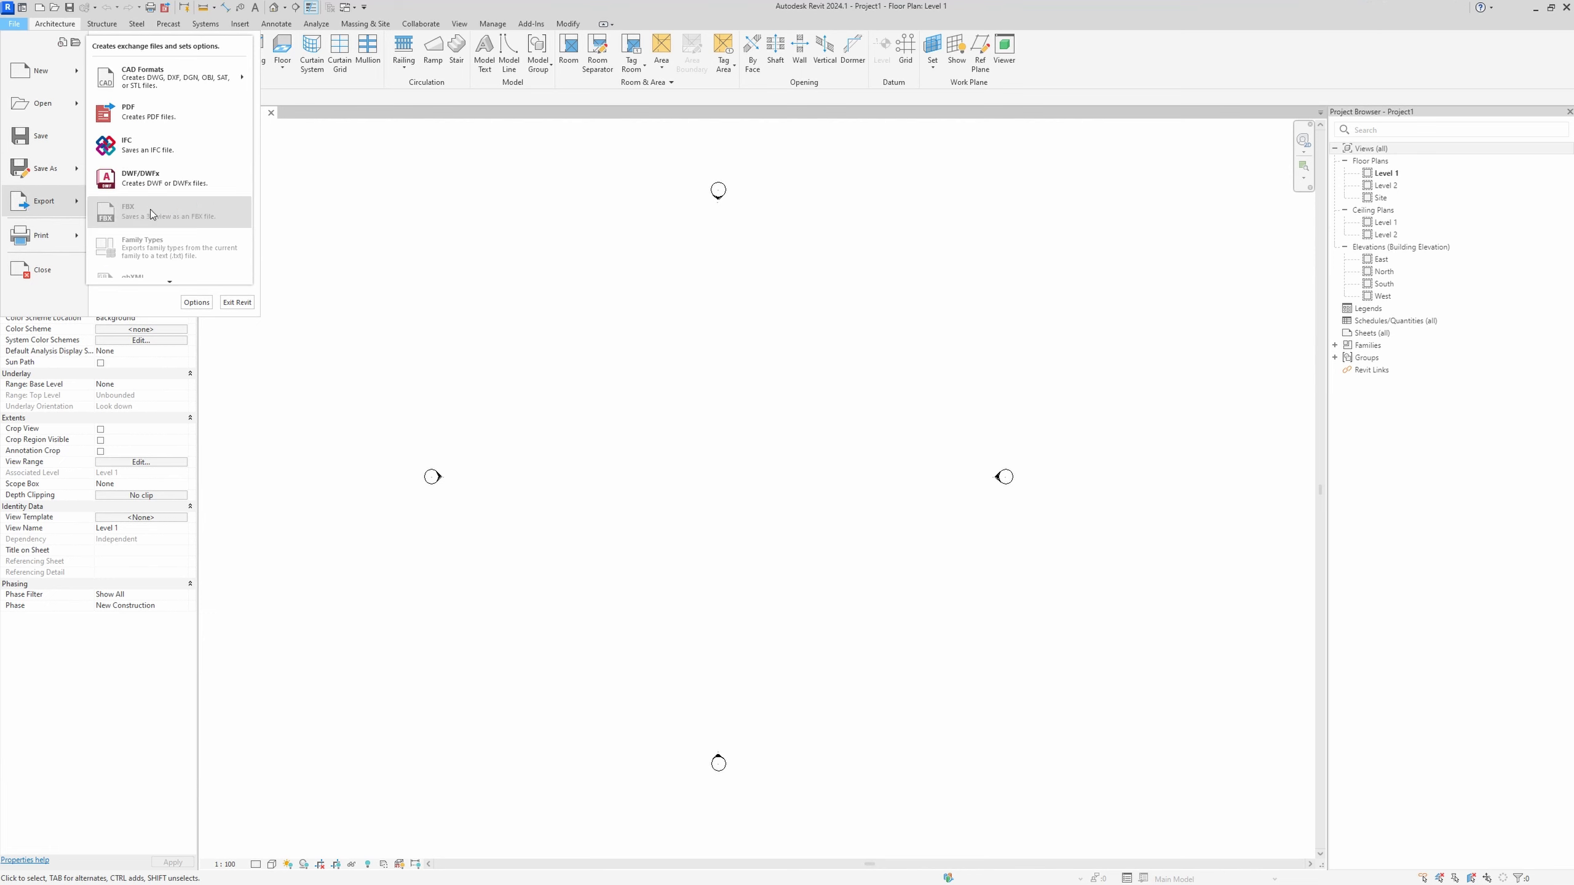
pyautogui.moveTo(43, 201)
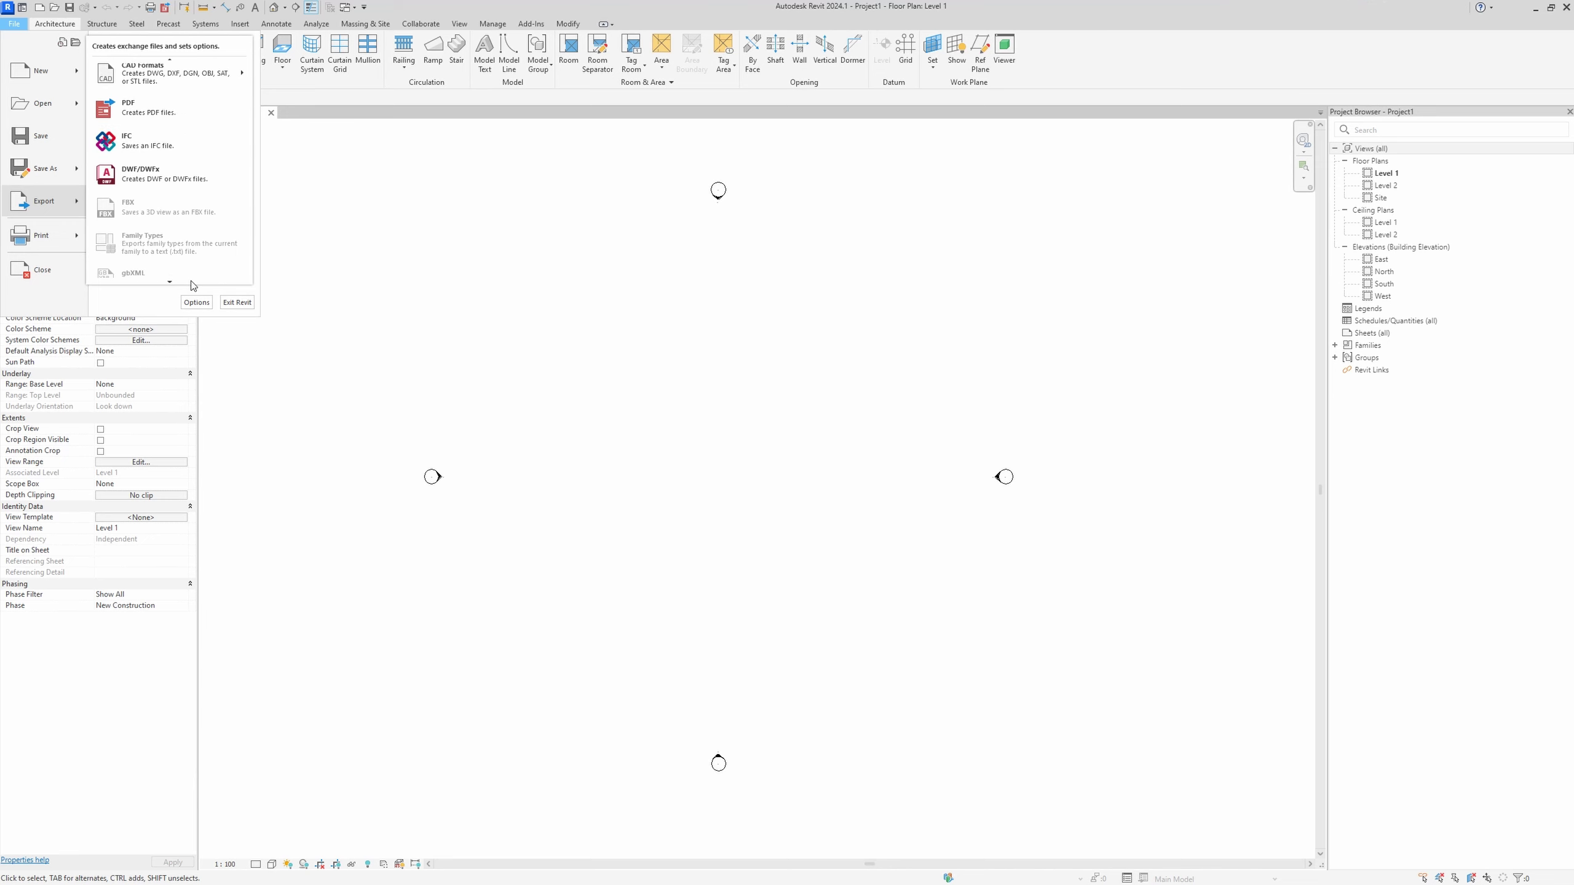
# Scroll off the Export list so the File menu shows Recent Documents.
pyautogui.scroll(-5, 192, 285)
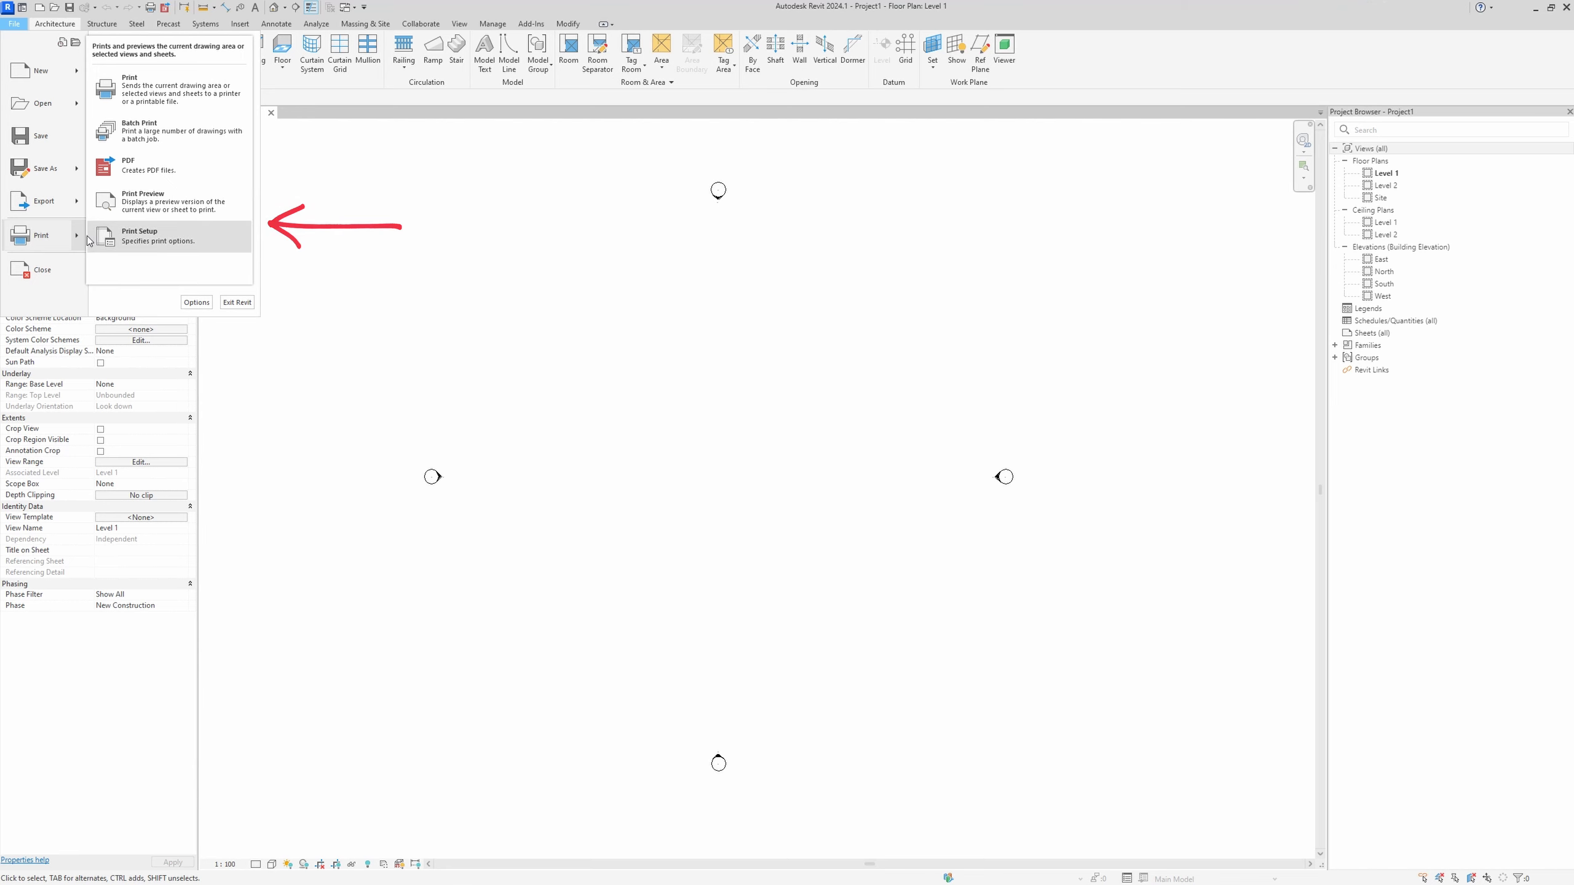
# Open Options on the General settings, keeping the save reminder interval at 15 minutes.
pyautogui.click(196, 303)
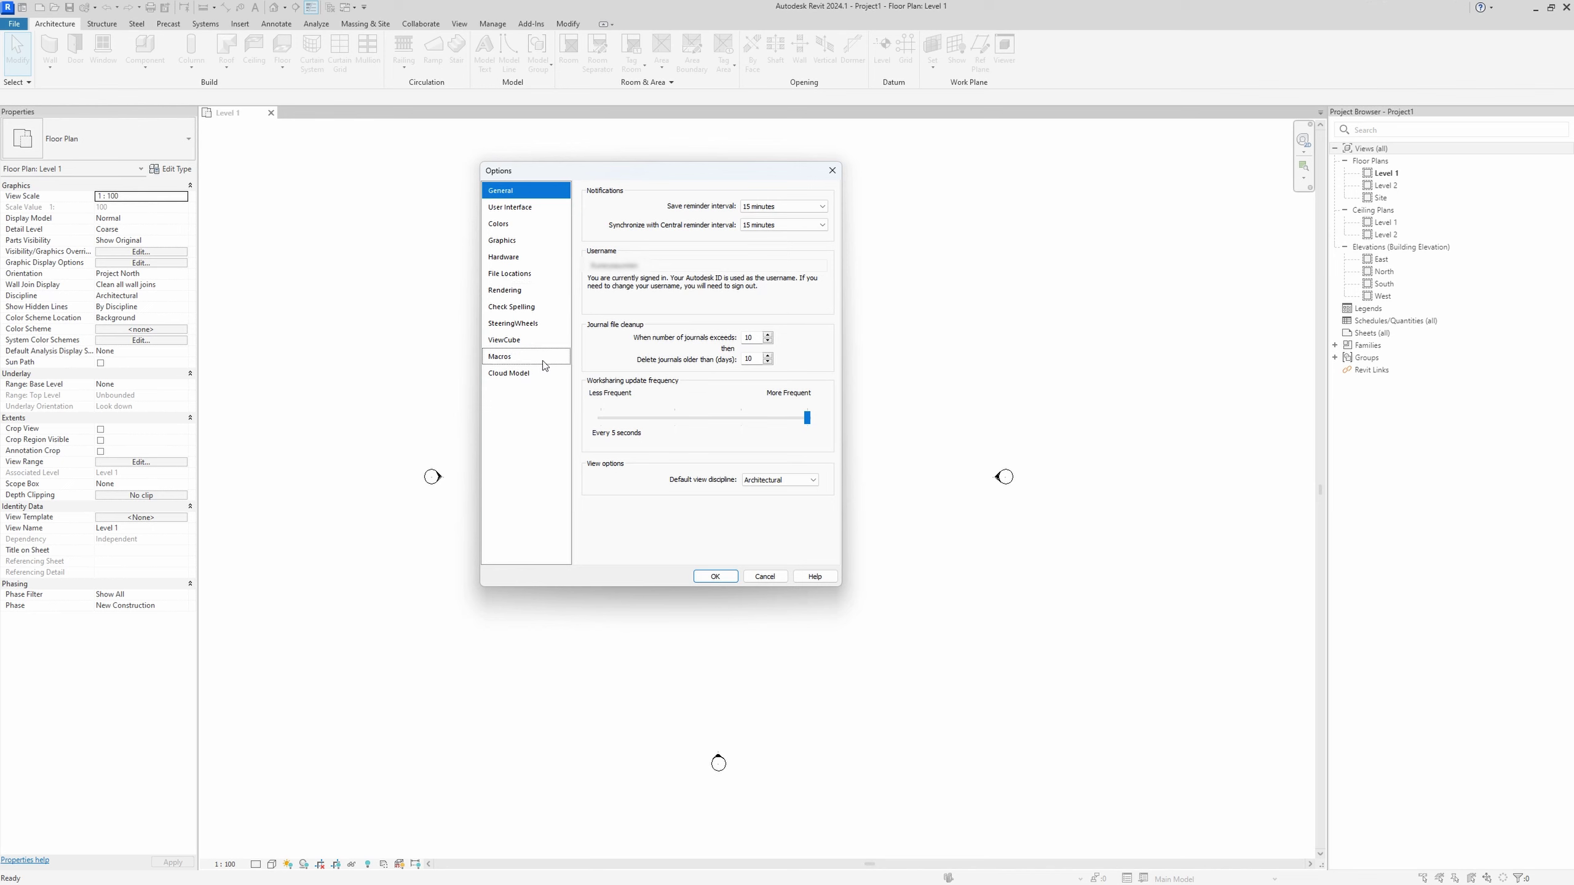
pyautogui.click(818, 208)
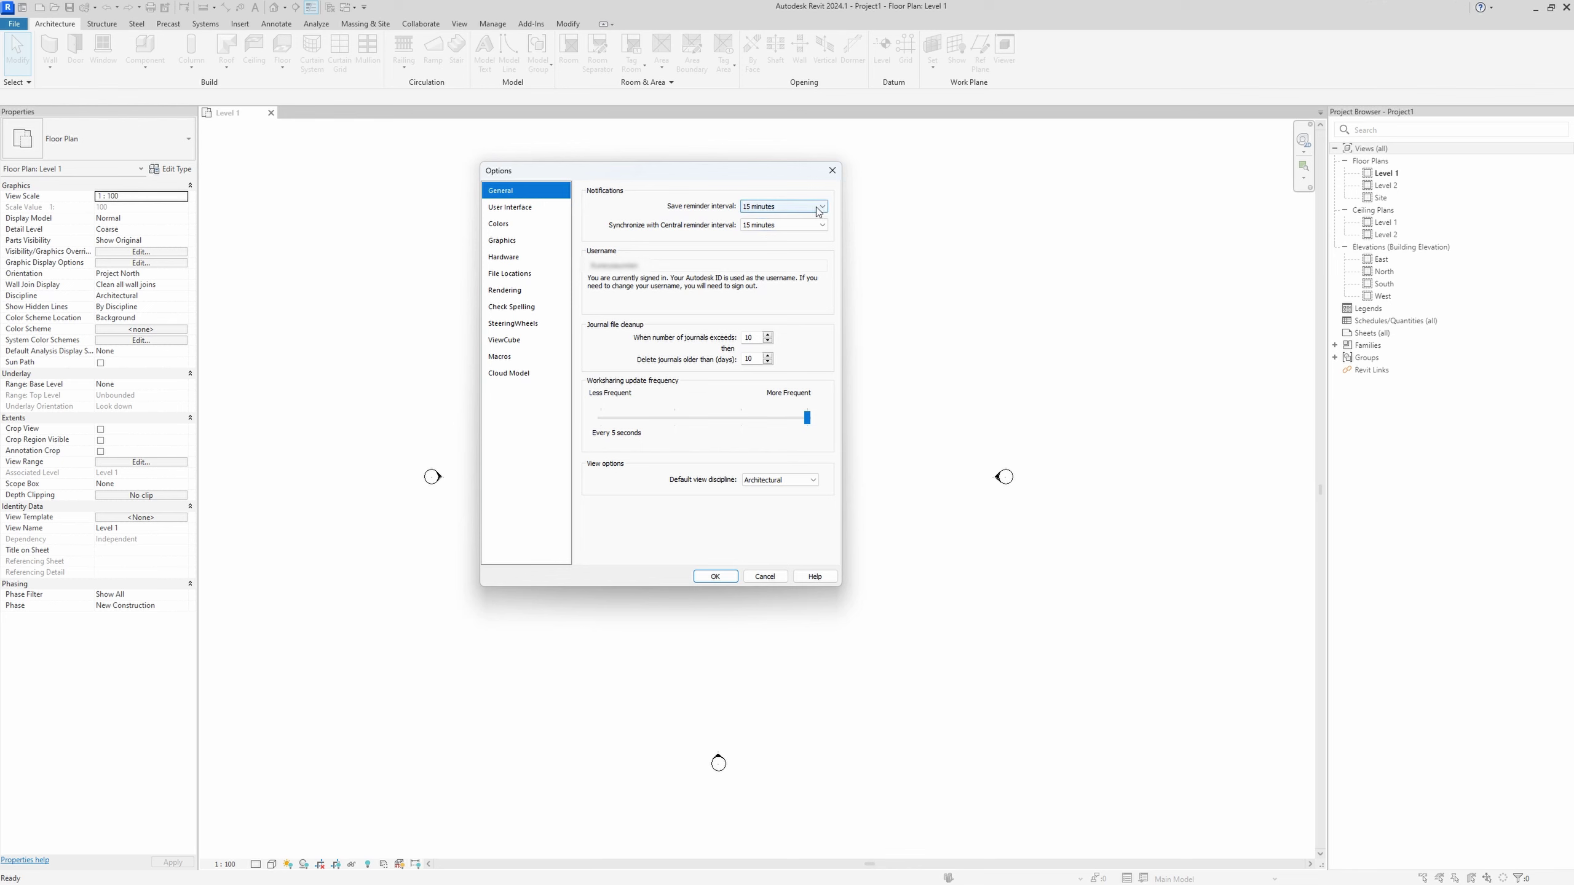
pyautogui.click(818, 212)
# Switch Options to User Interface and scroll through the Tools and analyses checklist.
pyautogui.click(545, 210)
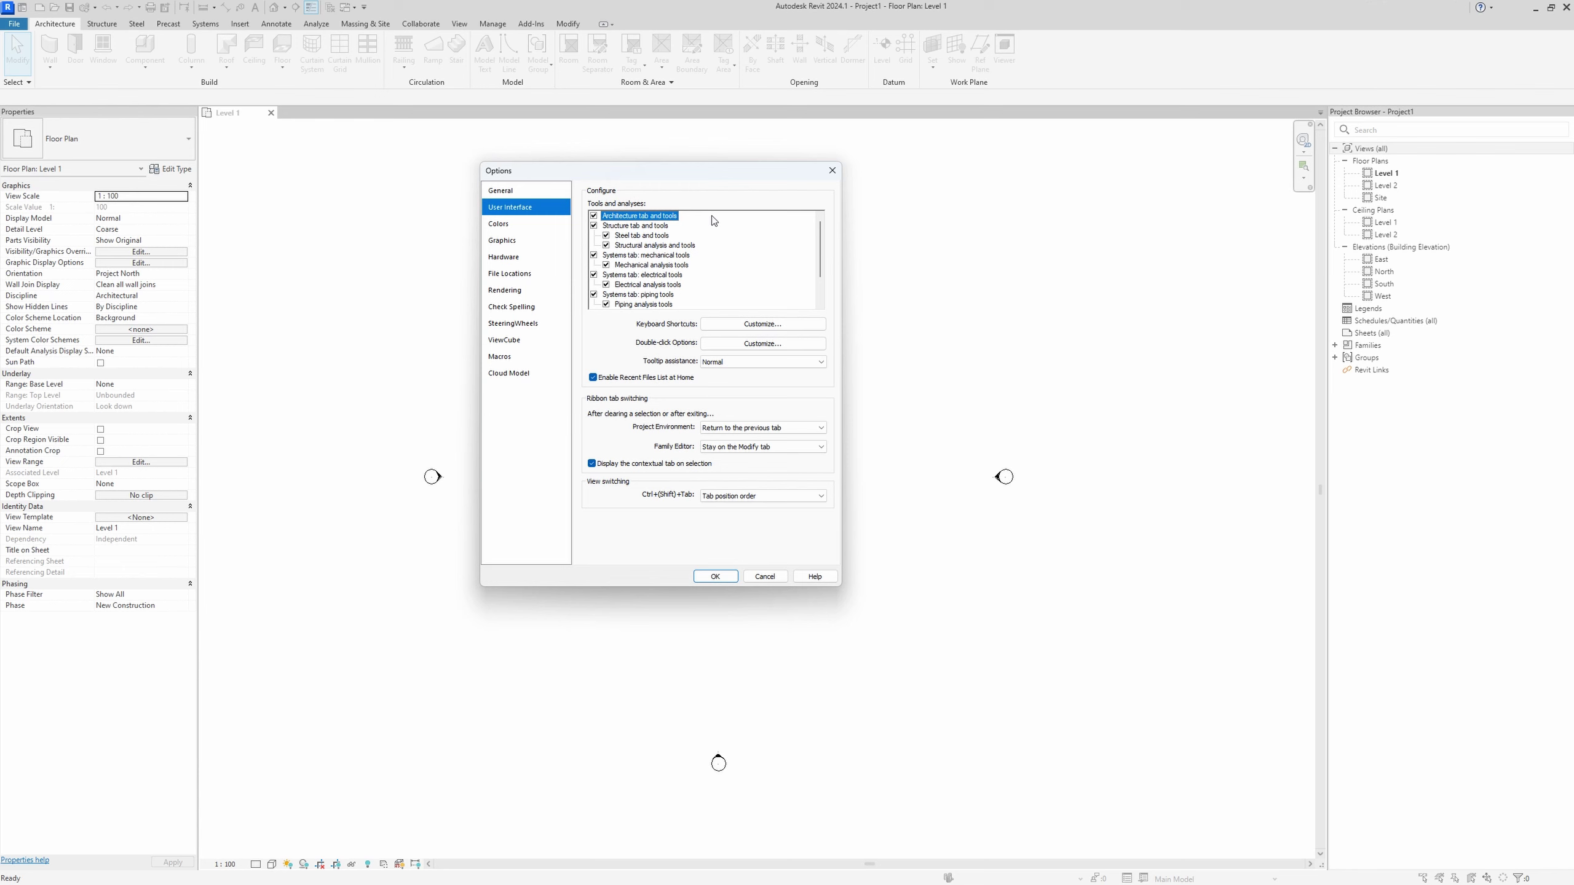
pyautogui.scroll(-1, 722, 266)
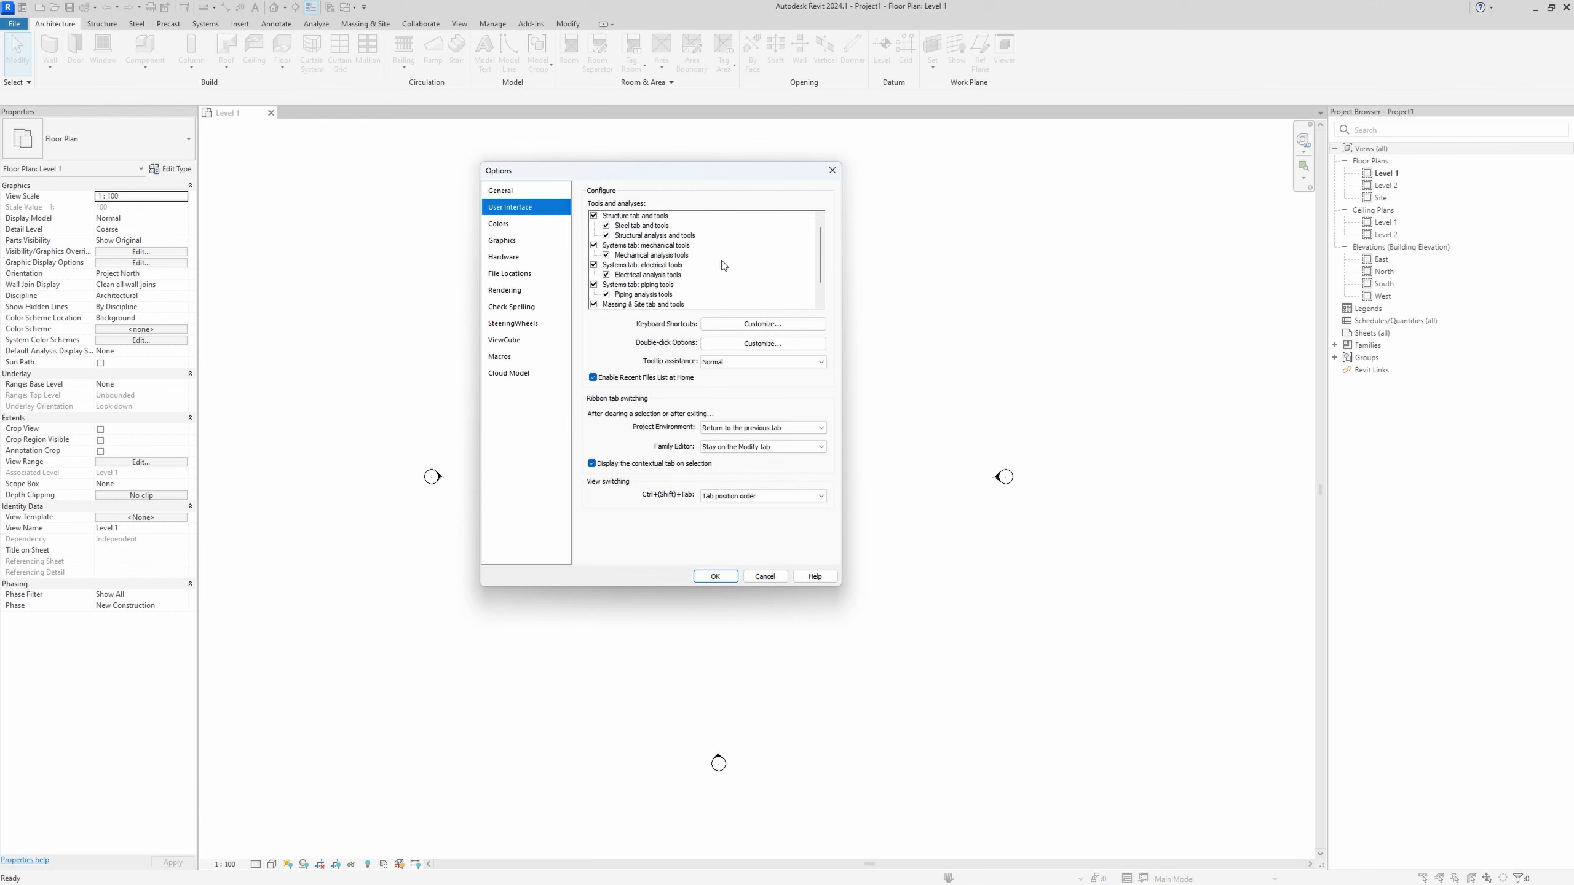
pyautogui.scroll(-2, 722, 266)
pyautogui.scroll(-1, 723, 266)
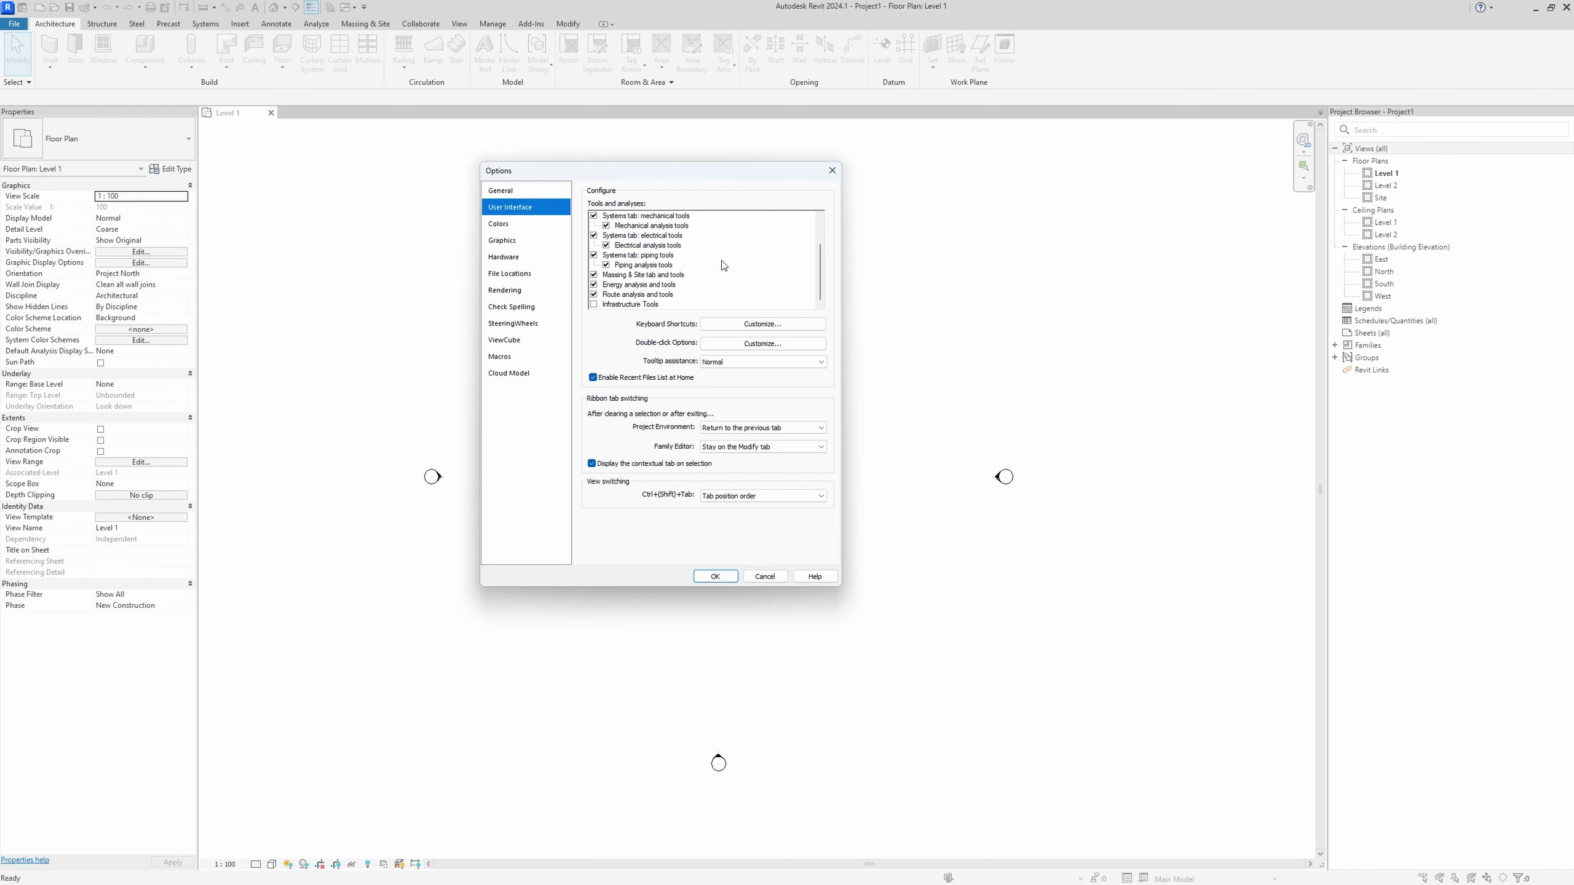
pyautogui.scroll(2, 723, 266)
pyautogui.scroll(2, 724, 266)
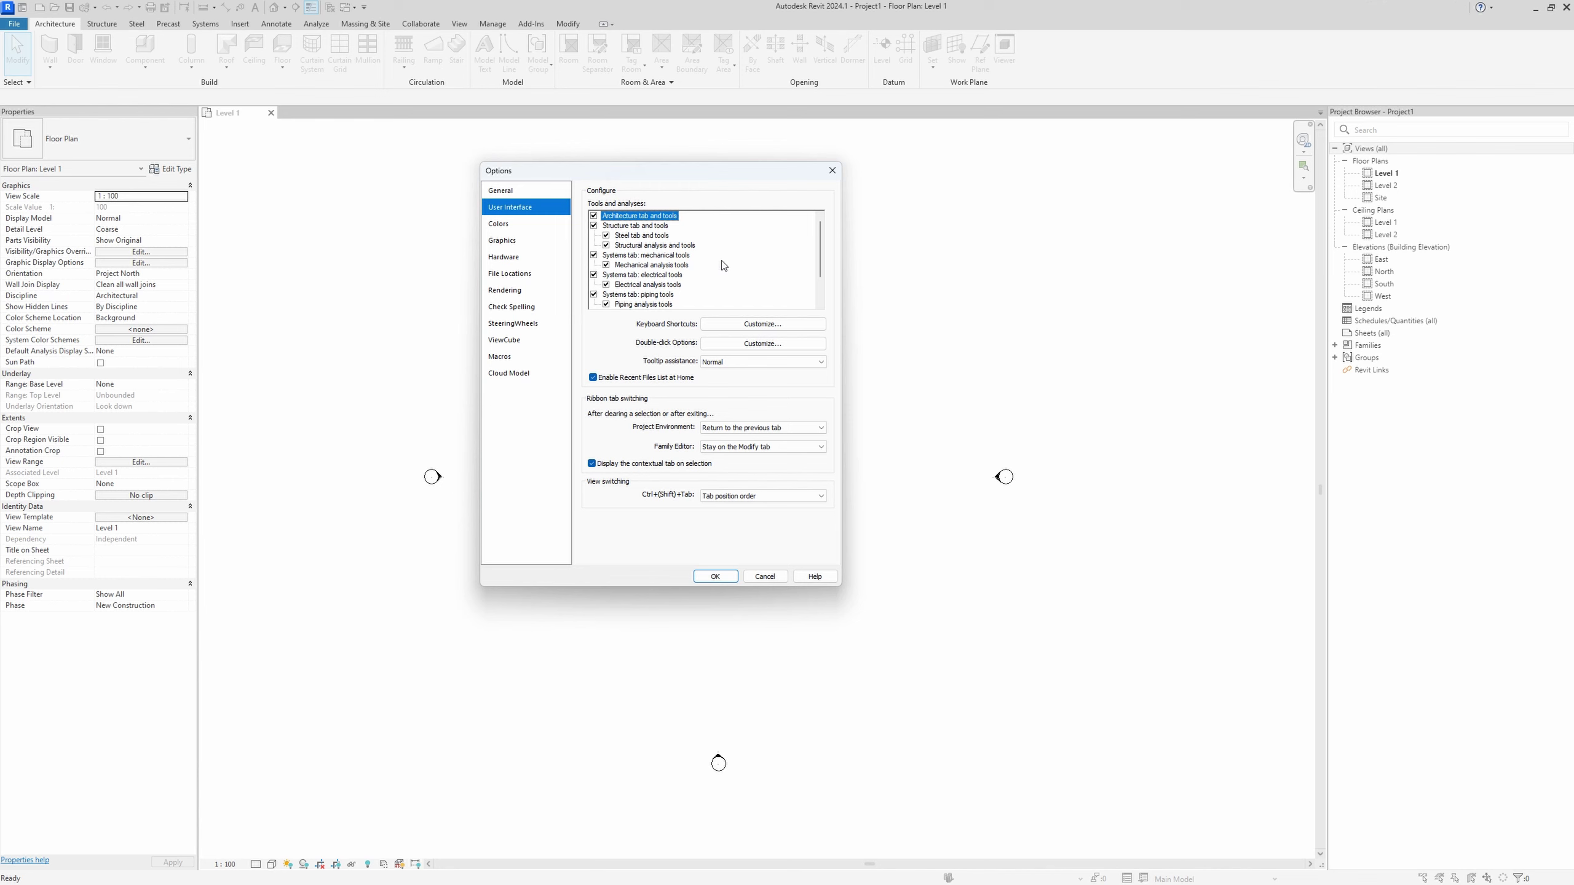
pyautogui.scroll(-1, 723, 265)
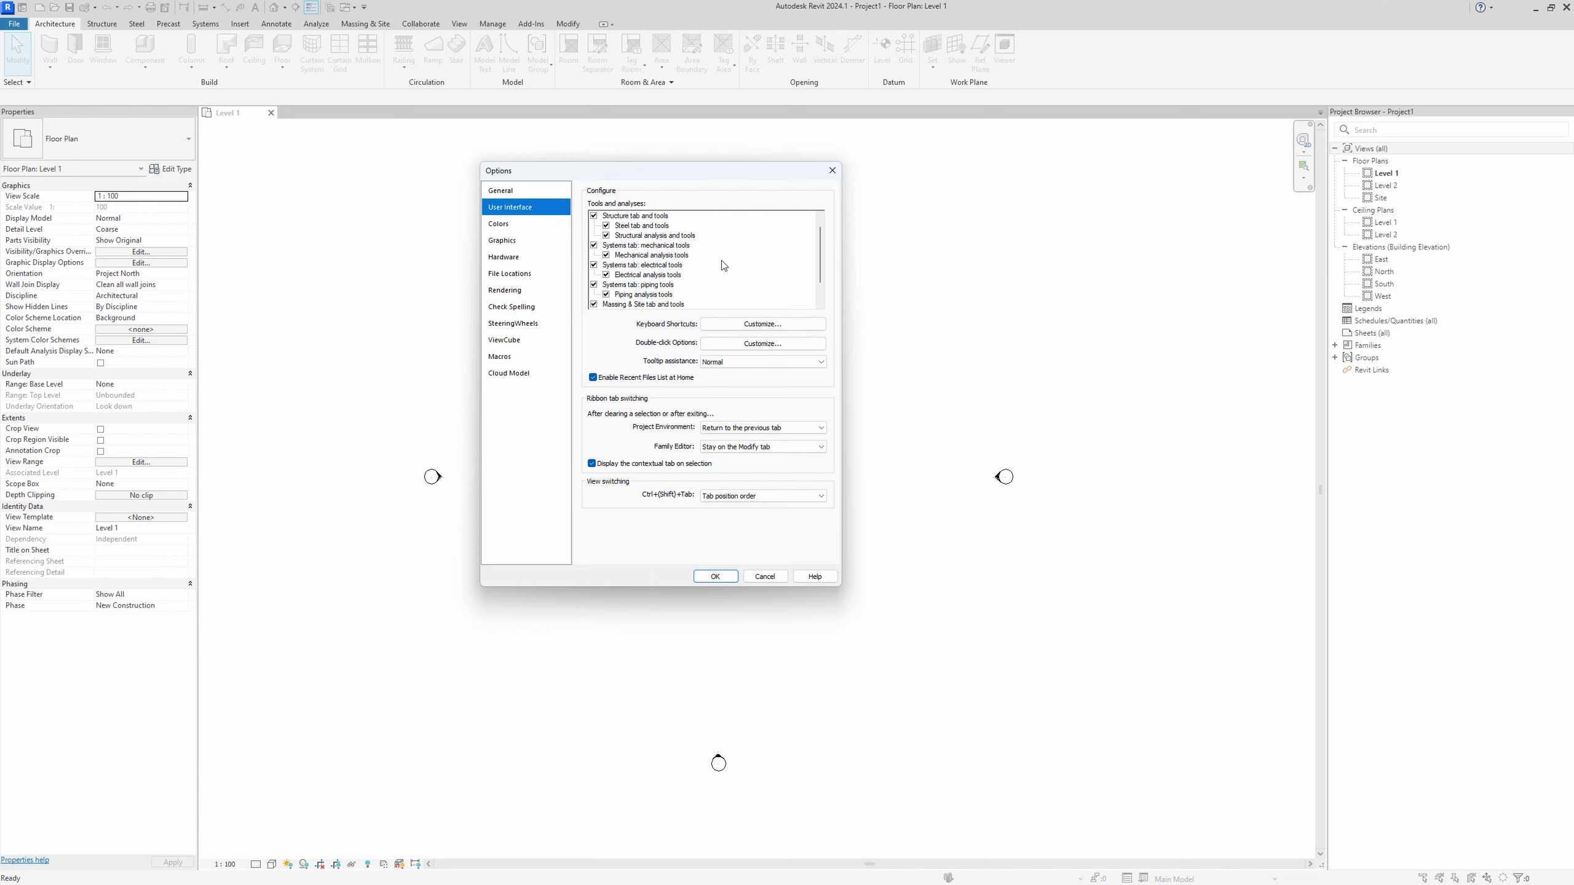
pyautogui.scroll(-1, 723, 266)
pyautogui.scroll(-1, 723, 265)
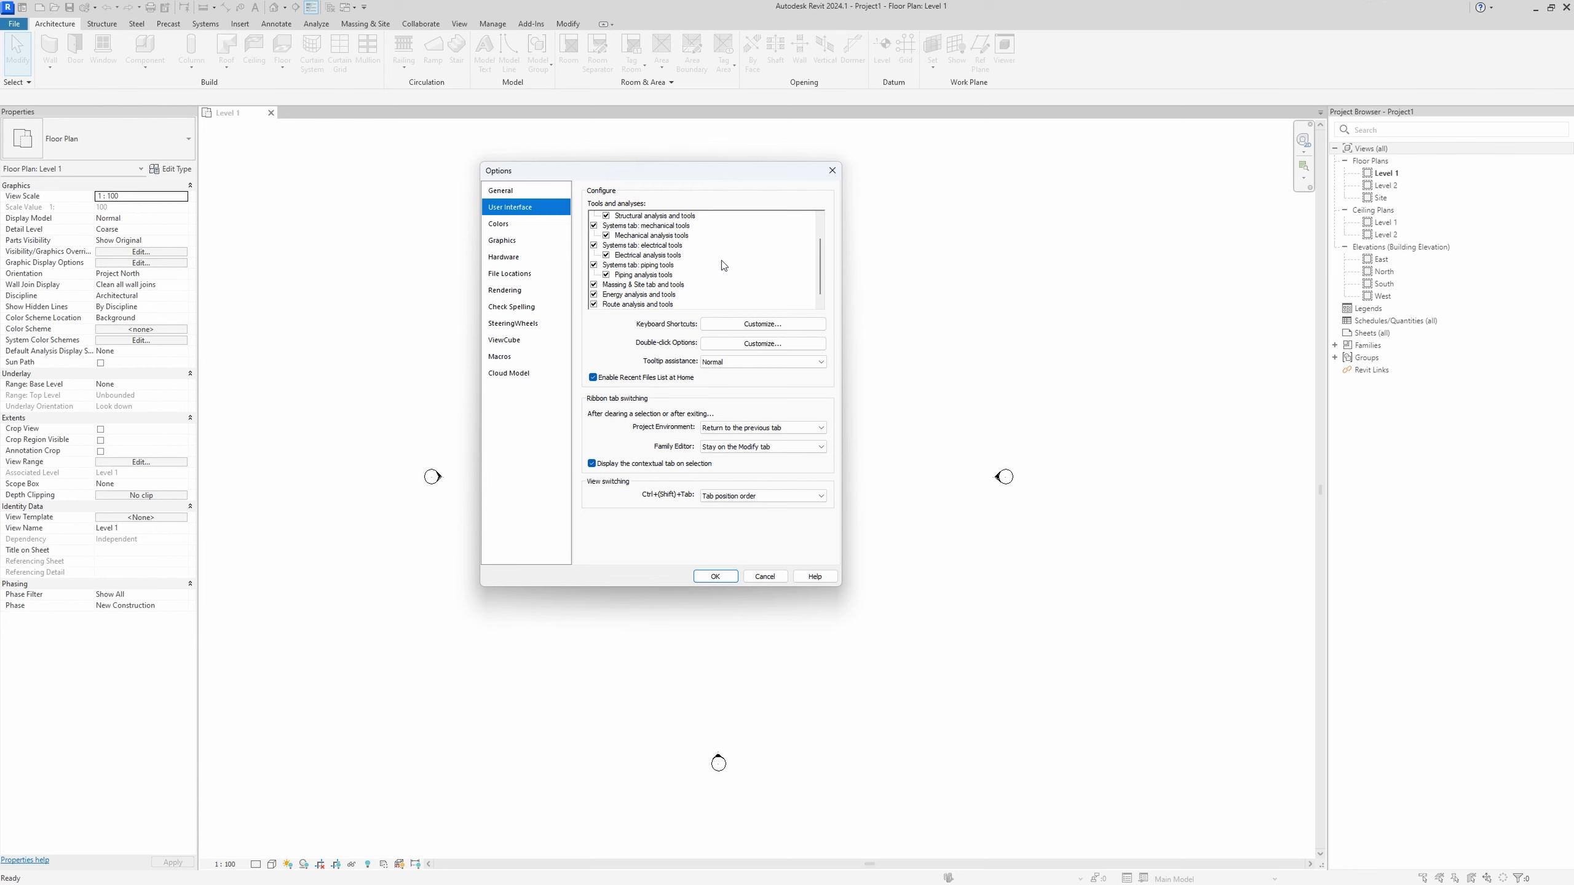
pyautogui.scroll(-1, 724, 265)
pyautogui.scroll(2, 723, 265)
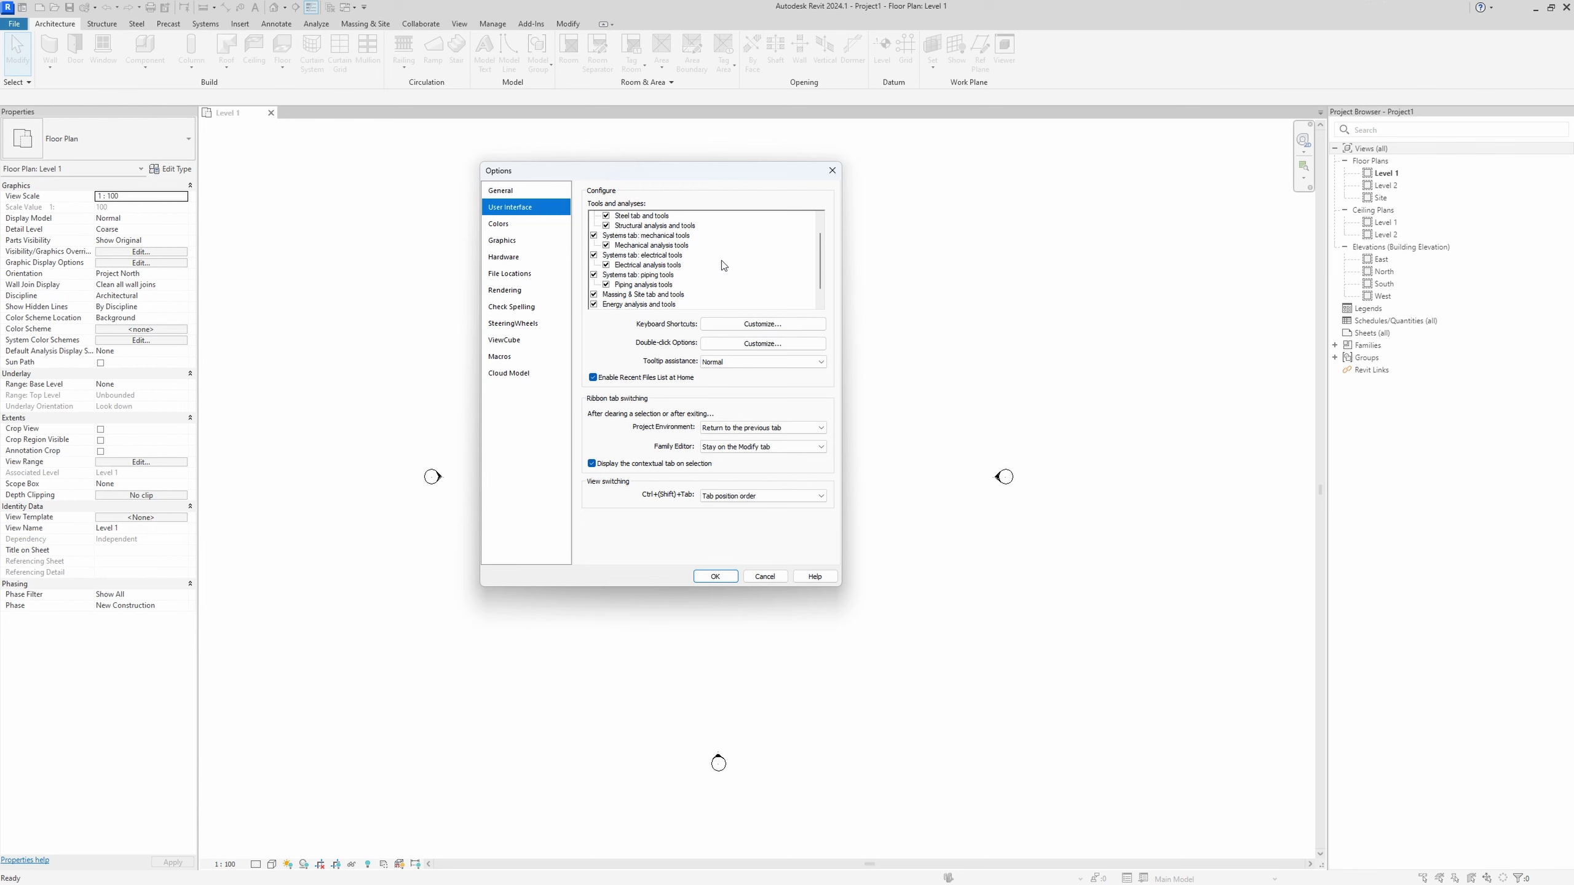
pyautogui.scroll(2, 724, 266)
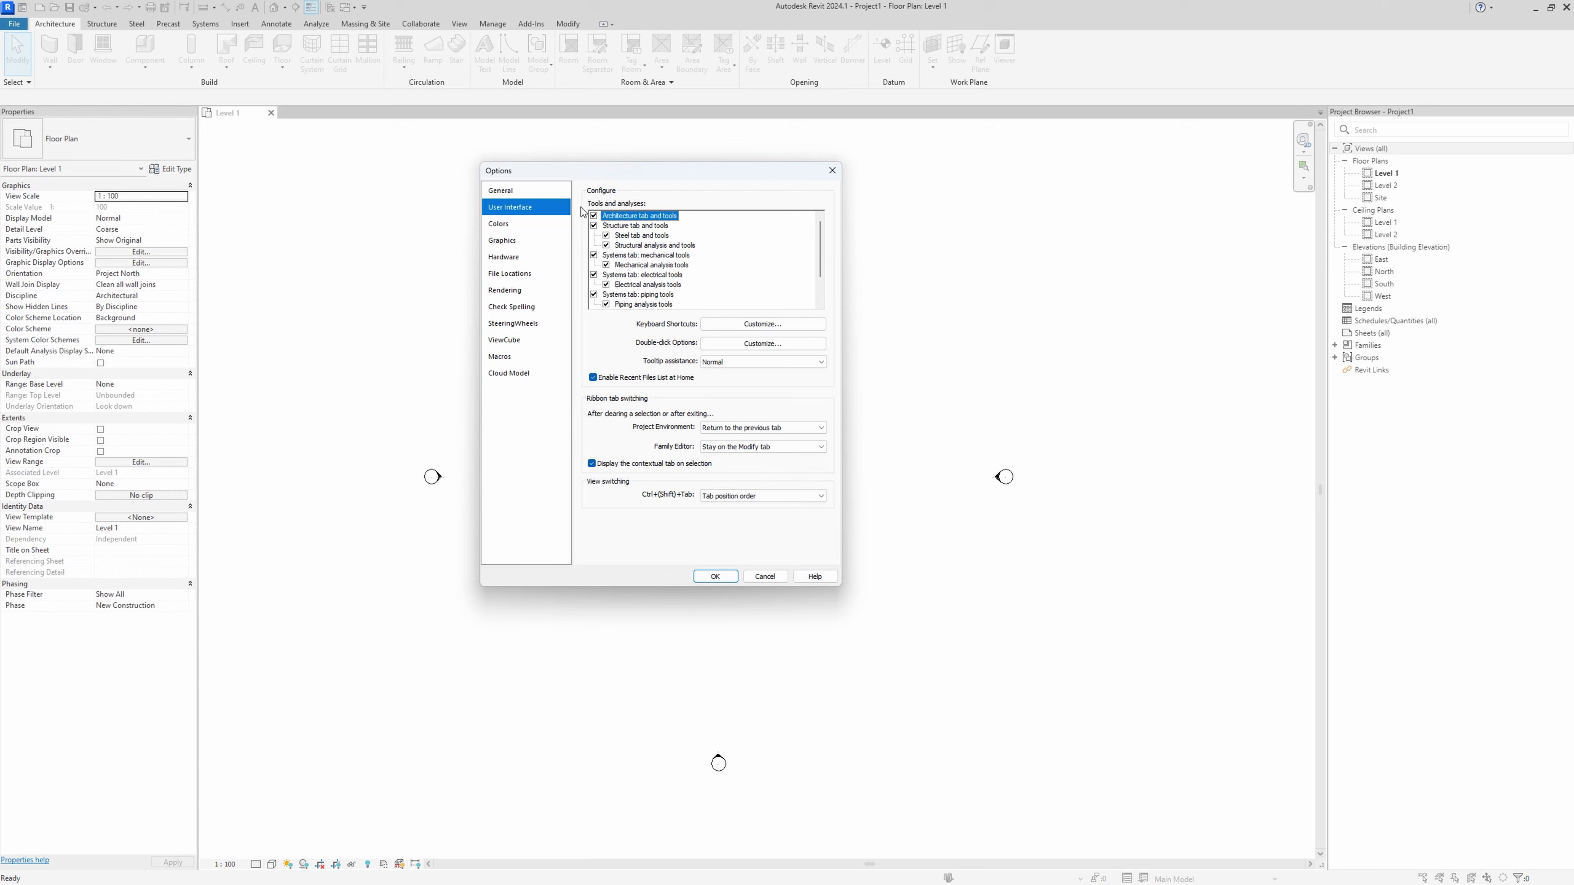
# Untick Architecture tab and tools, apply, then reopen Options on User Interface.
pyautogui.click(594, 216)
pyautogui.click(730, 582)
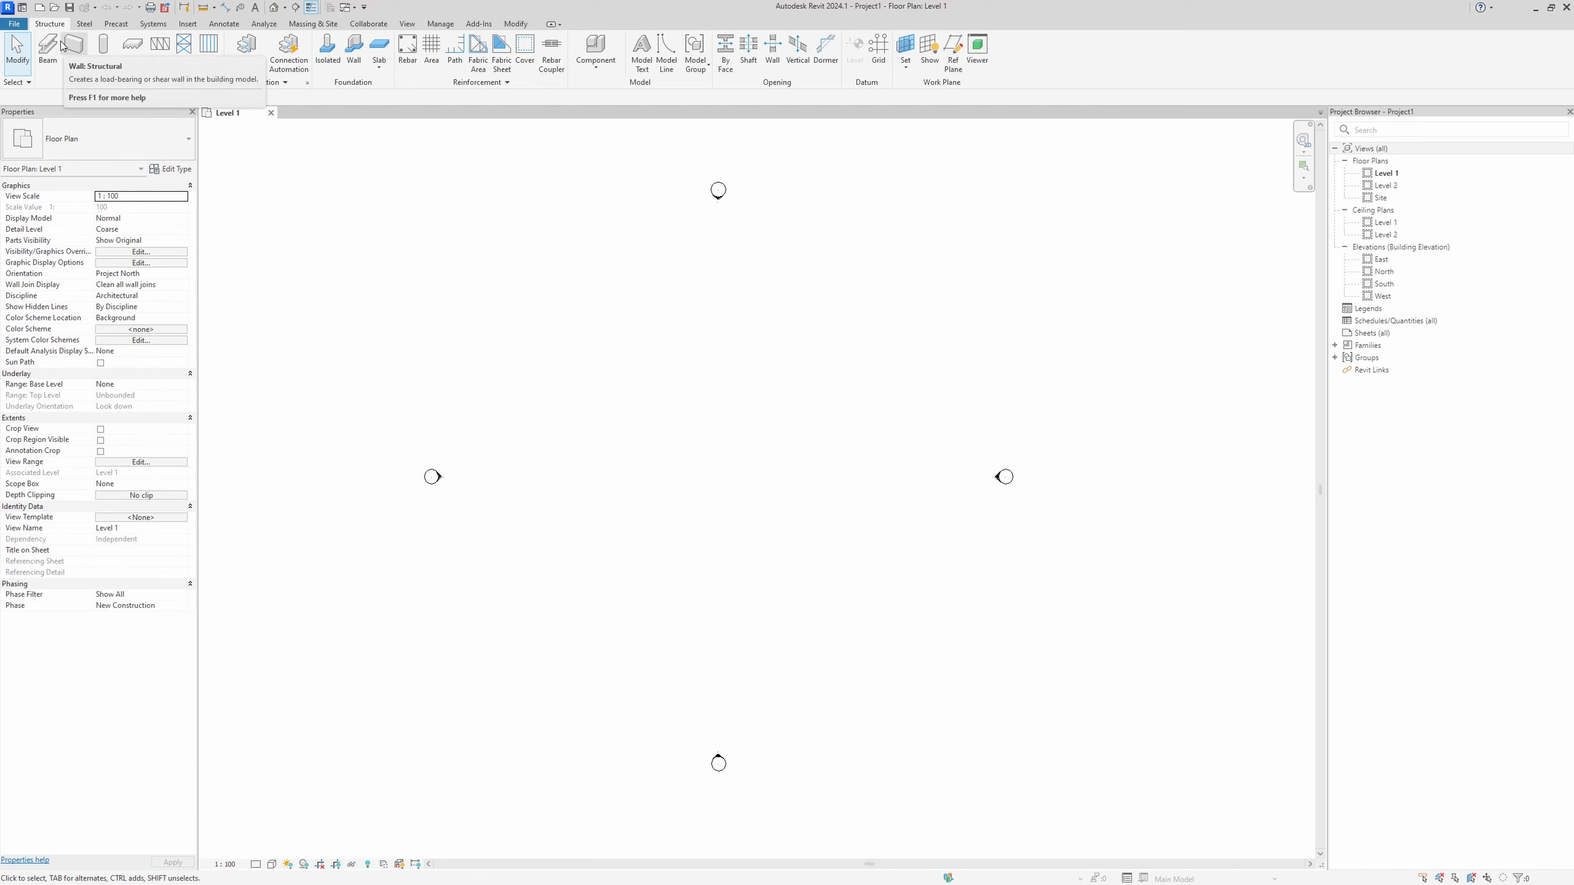
pyautogui.click(14, 24)
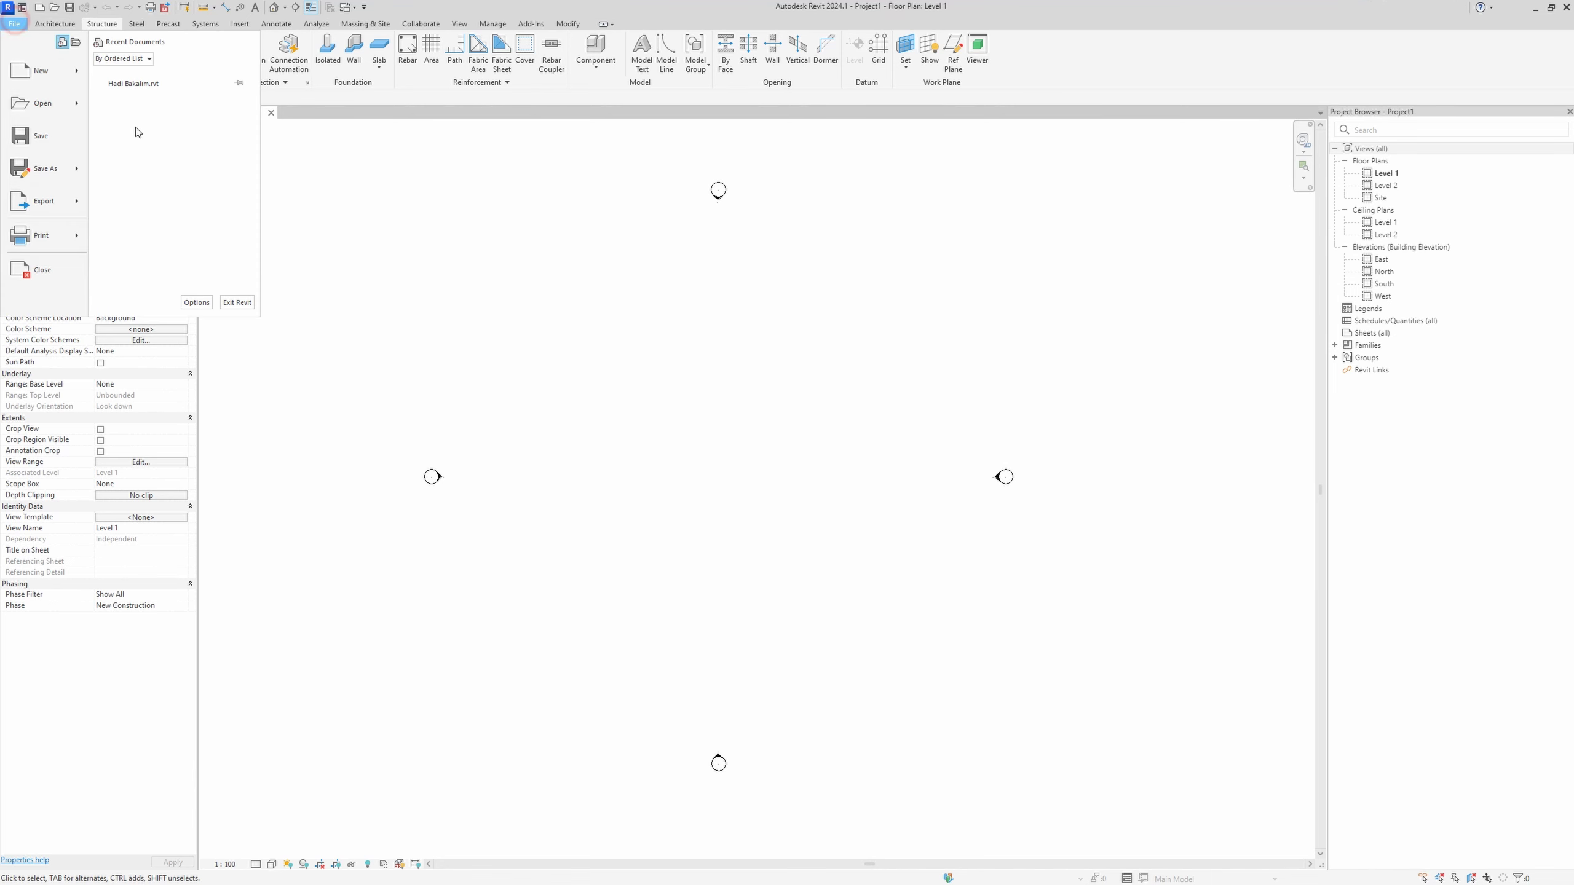
pyautogui.click(188, 301)
pyautogui.click(510, 207)
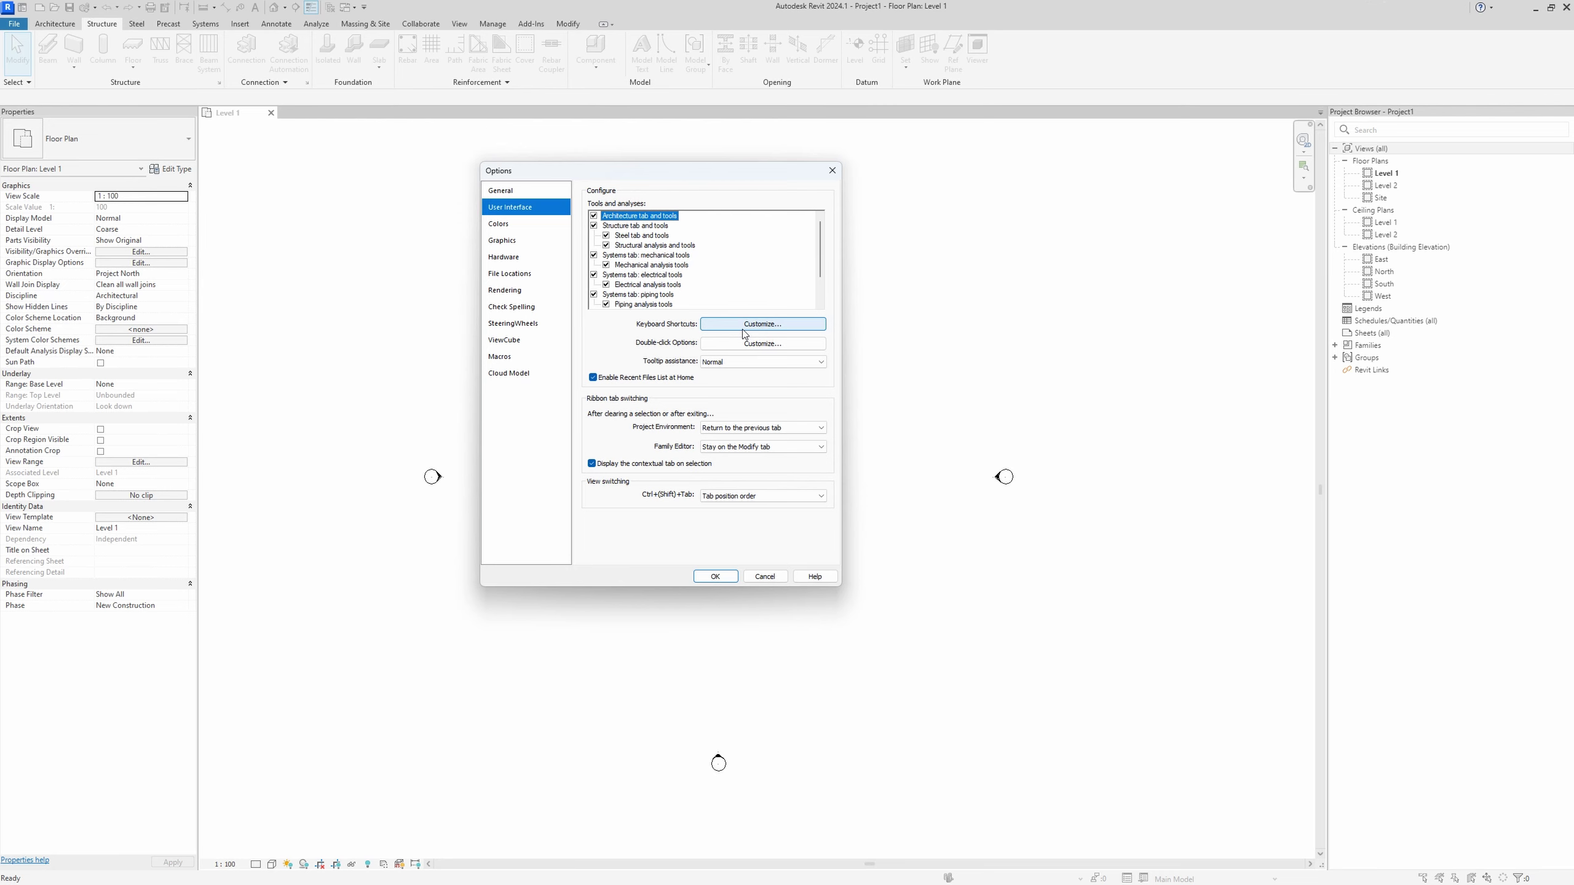
# Browse the keyboard shortcut assignments, then switch Options to the Colors settings.
pyautogui.click(743, 325)
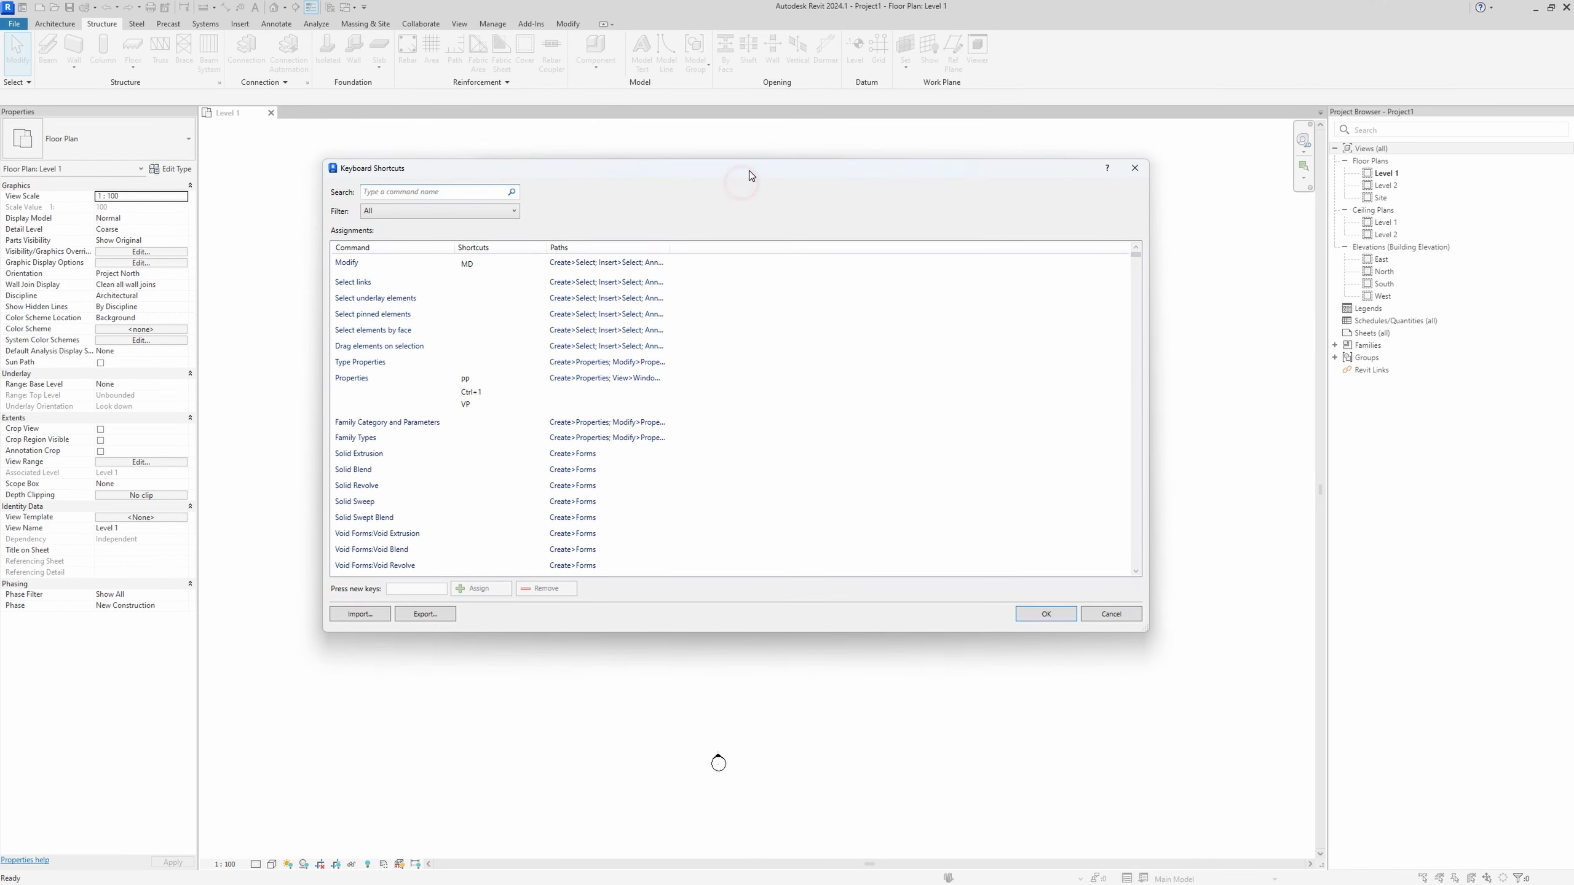
pyautogui.scroll(-3, 716, 281)
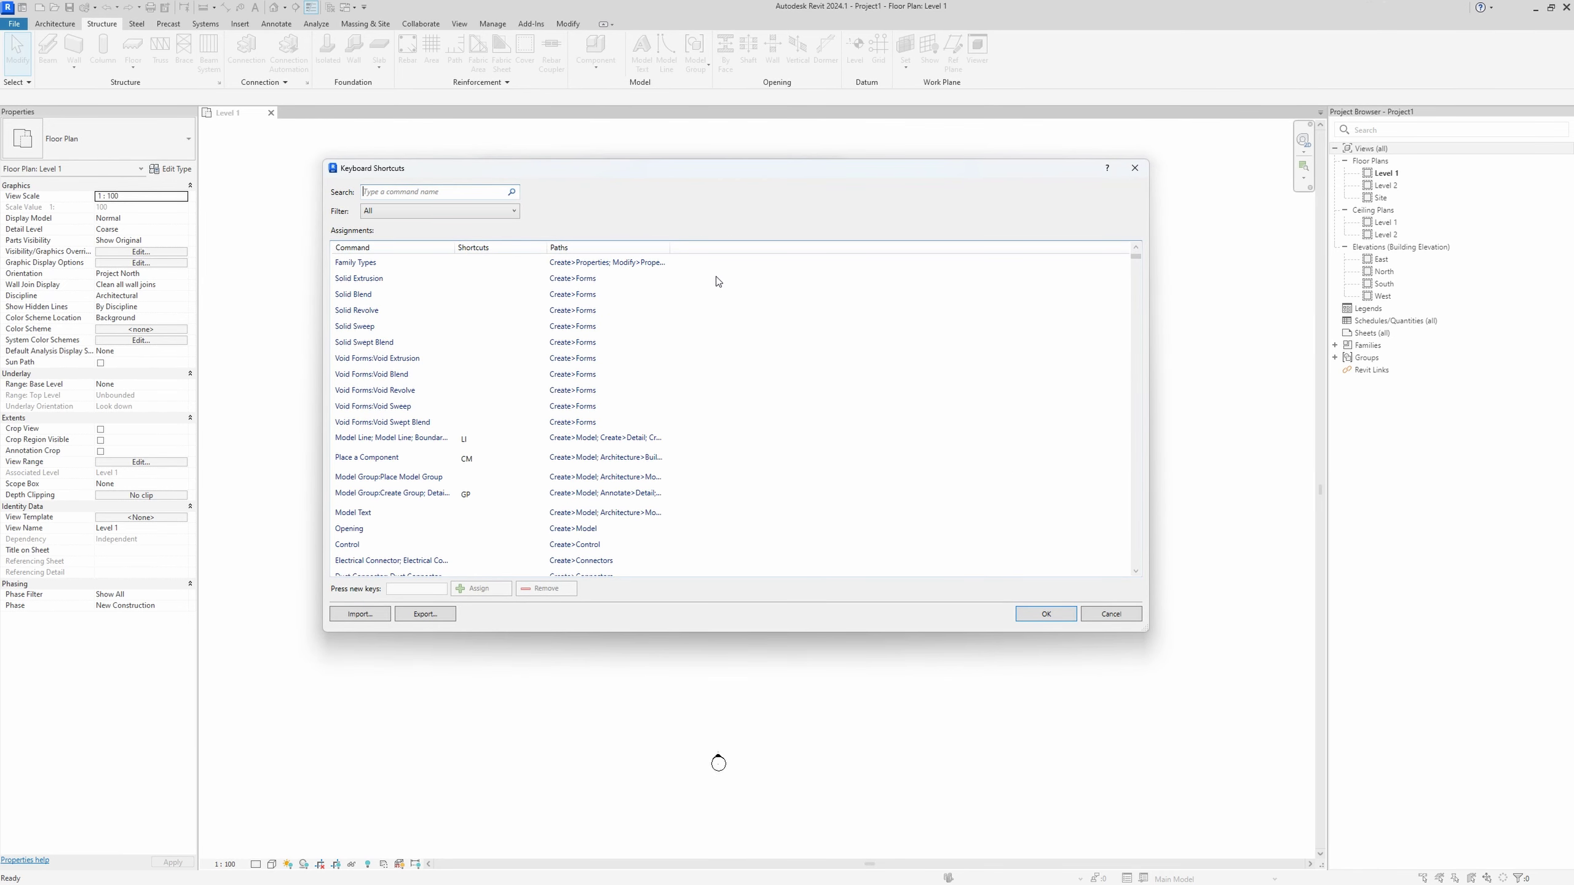
pyautogui.scroll(-4, 717, 281)
pyautogui.scroll(-3, 716, 281)
pyautogui.click(1135, 167)
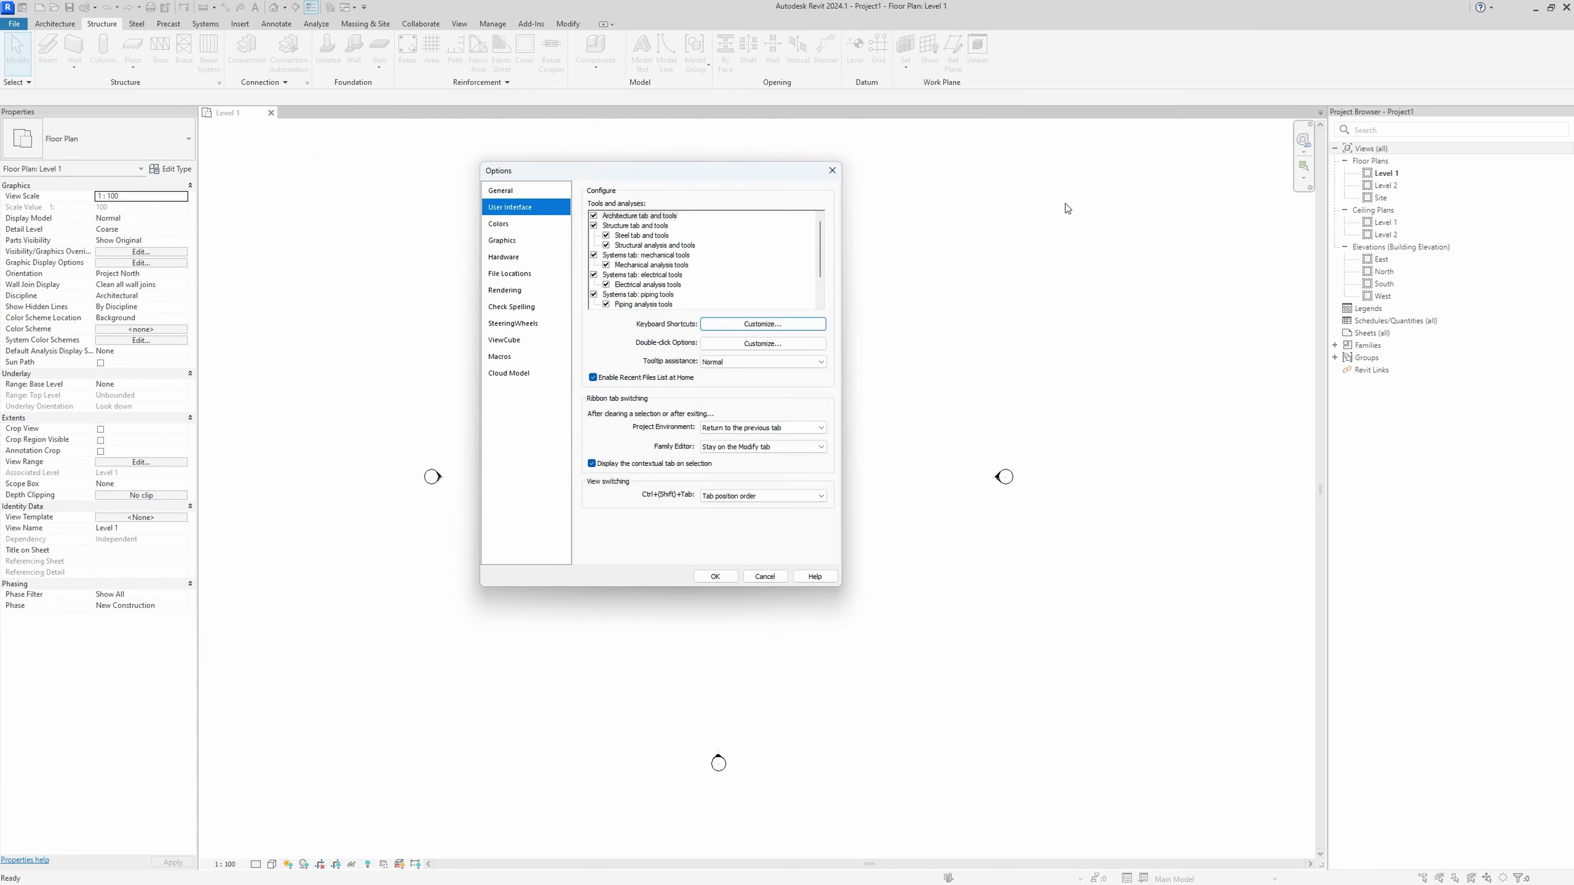
pyautogui.click(527, 223)
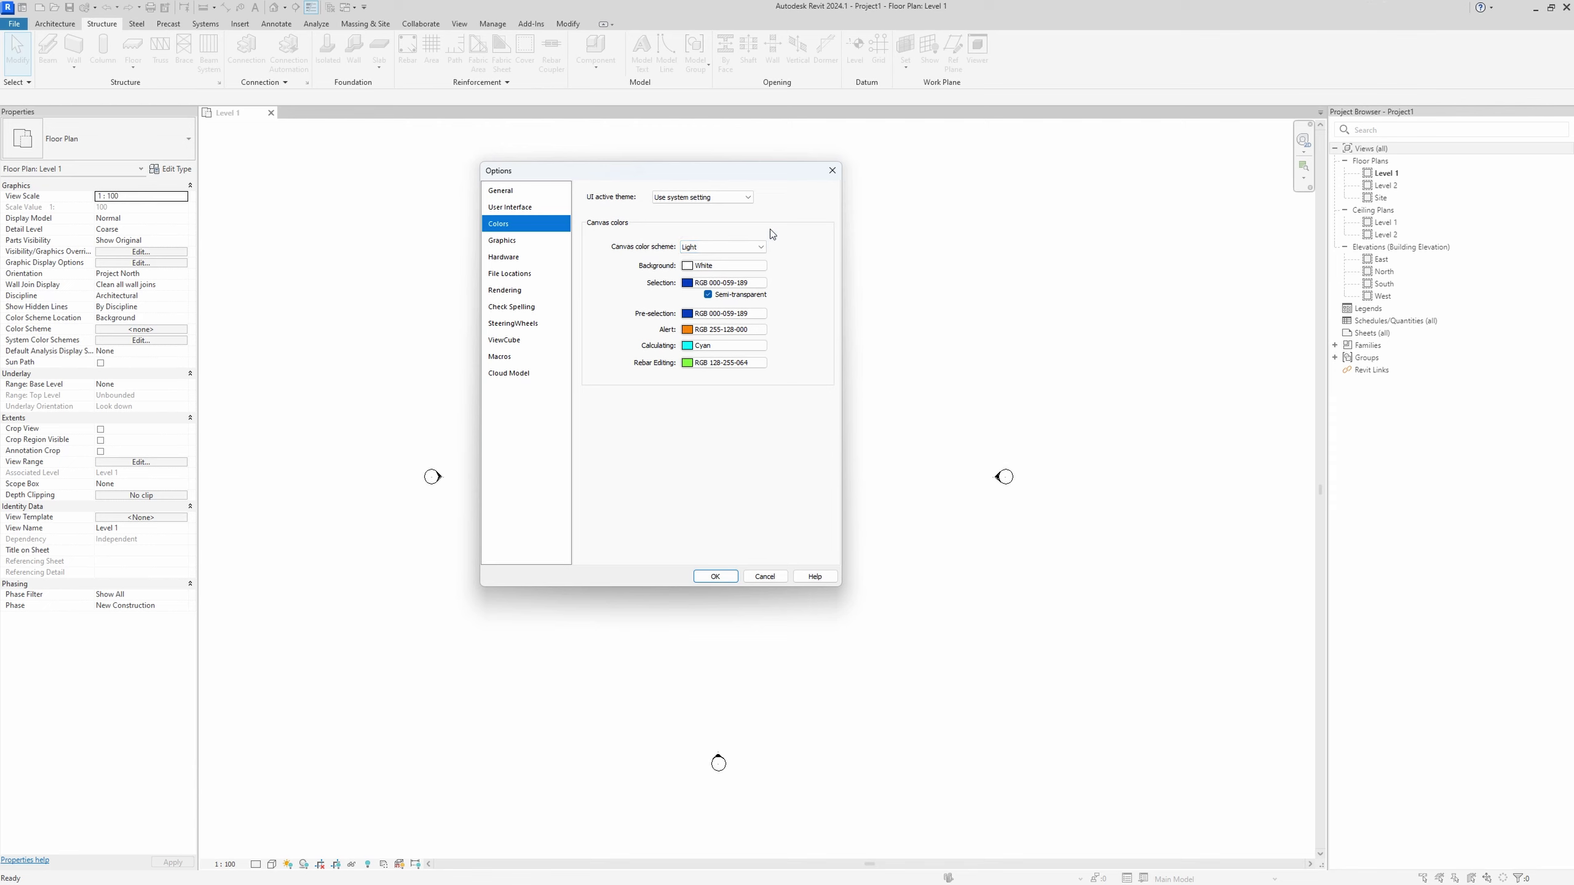
# Set the UI active theme to Dark, apply it, and reopen the application menu.
pyautogui.click(750, 199)
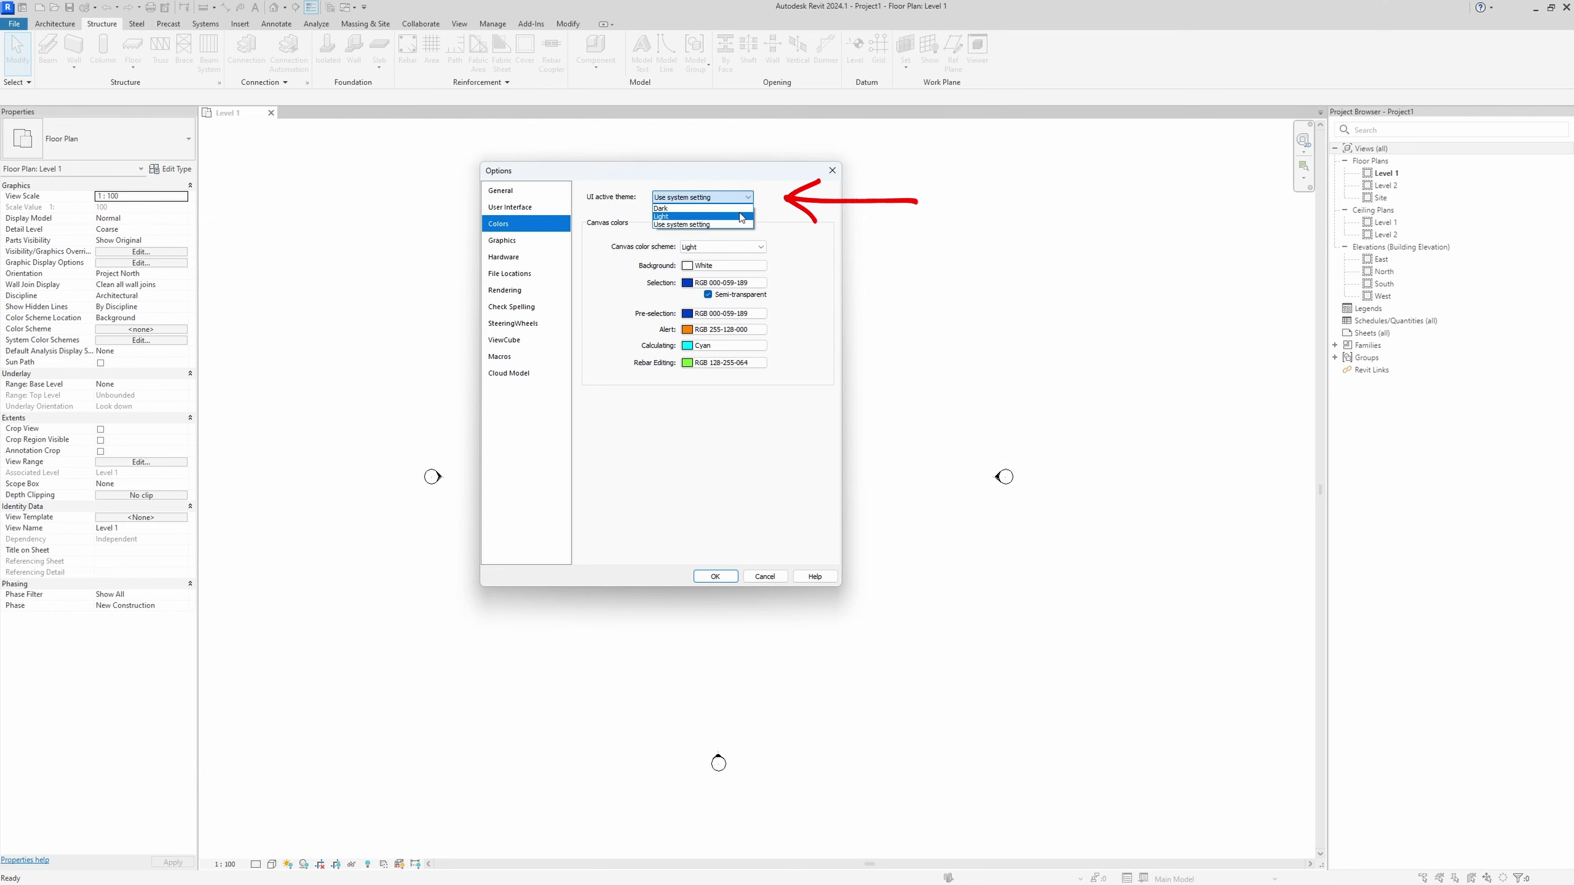
pyautogui.click(737, 208)
pyautogui.click(716, 576)
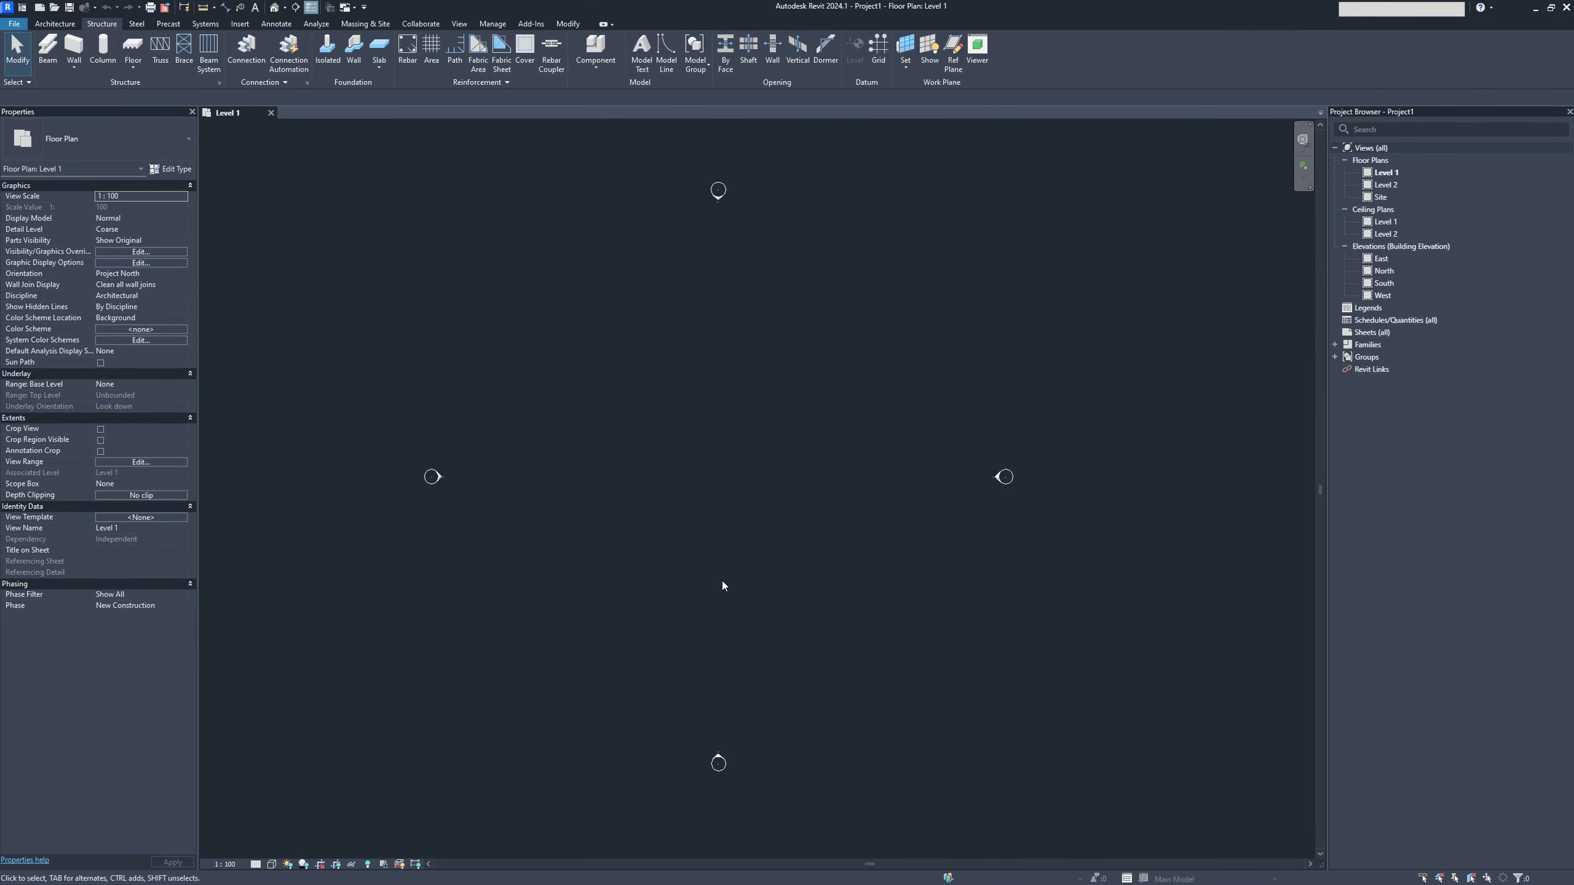
pyautogui.click(14, 24)
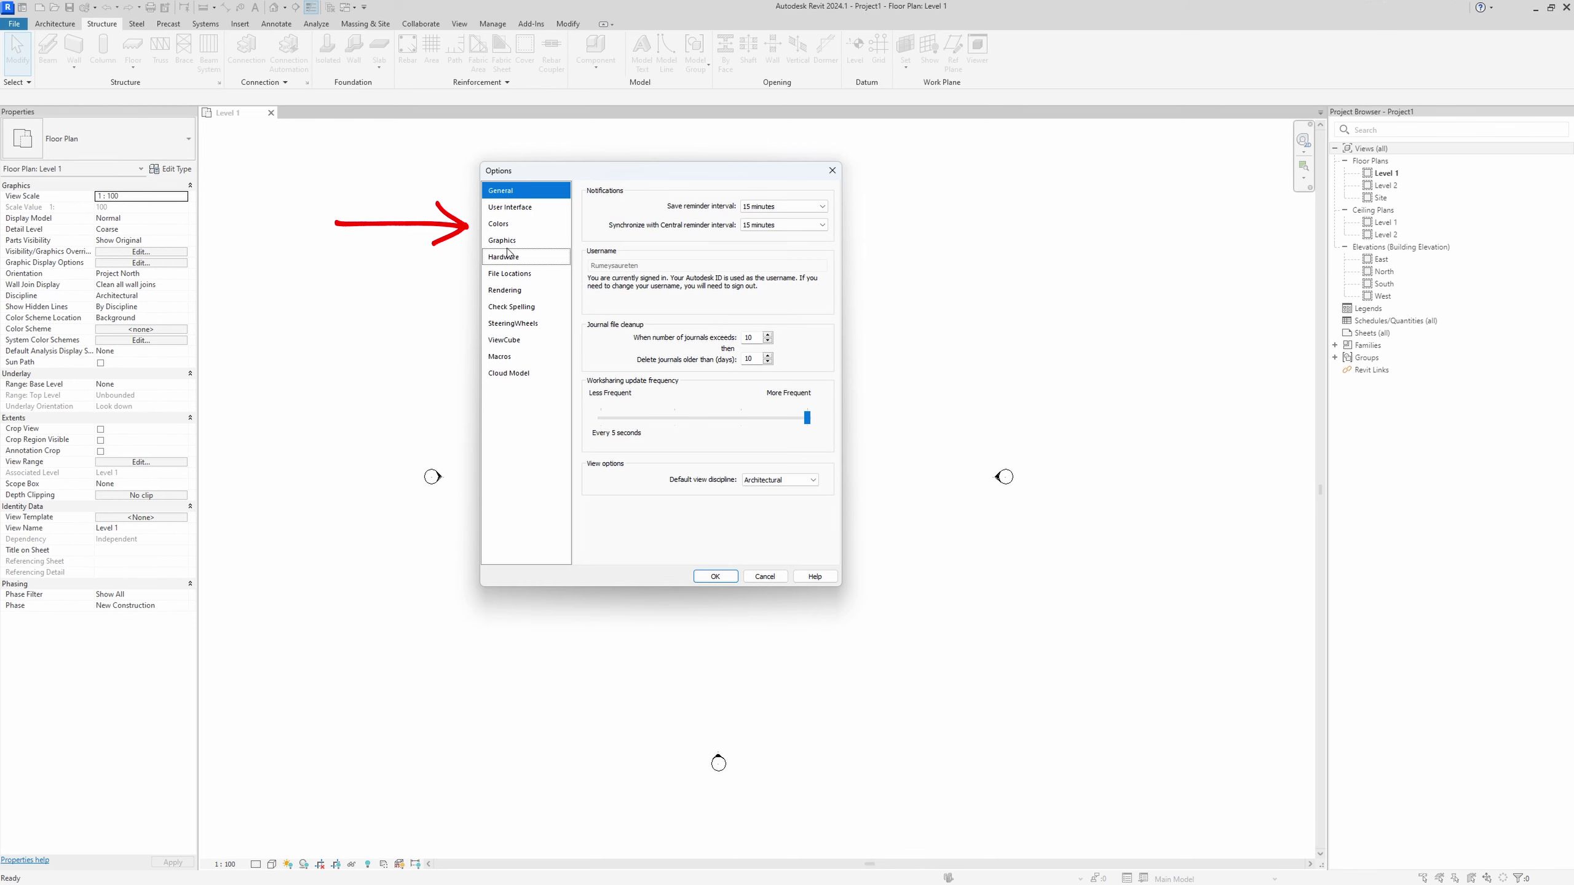
# Set the canvas colour scheme to Dark on the Colors page and apply it.
pyautogui.click(498, 223)
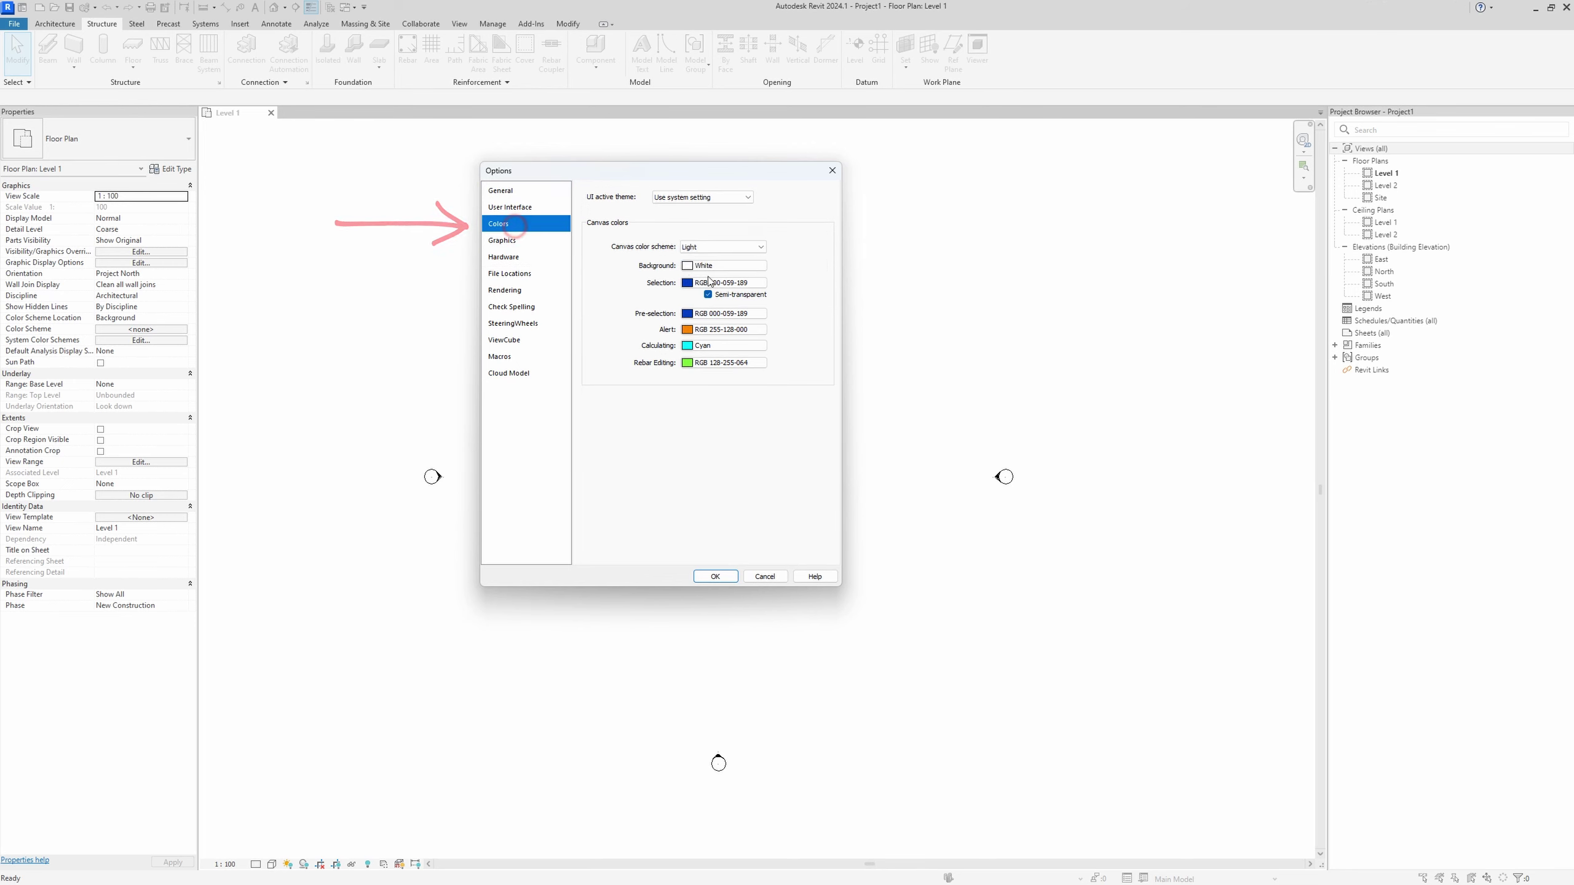
pyautogui.click(723, 247)
pyautogui.click(742, 259)
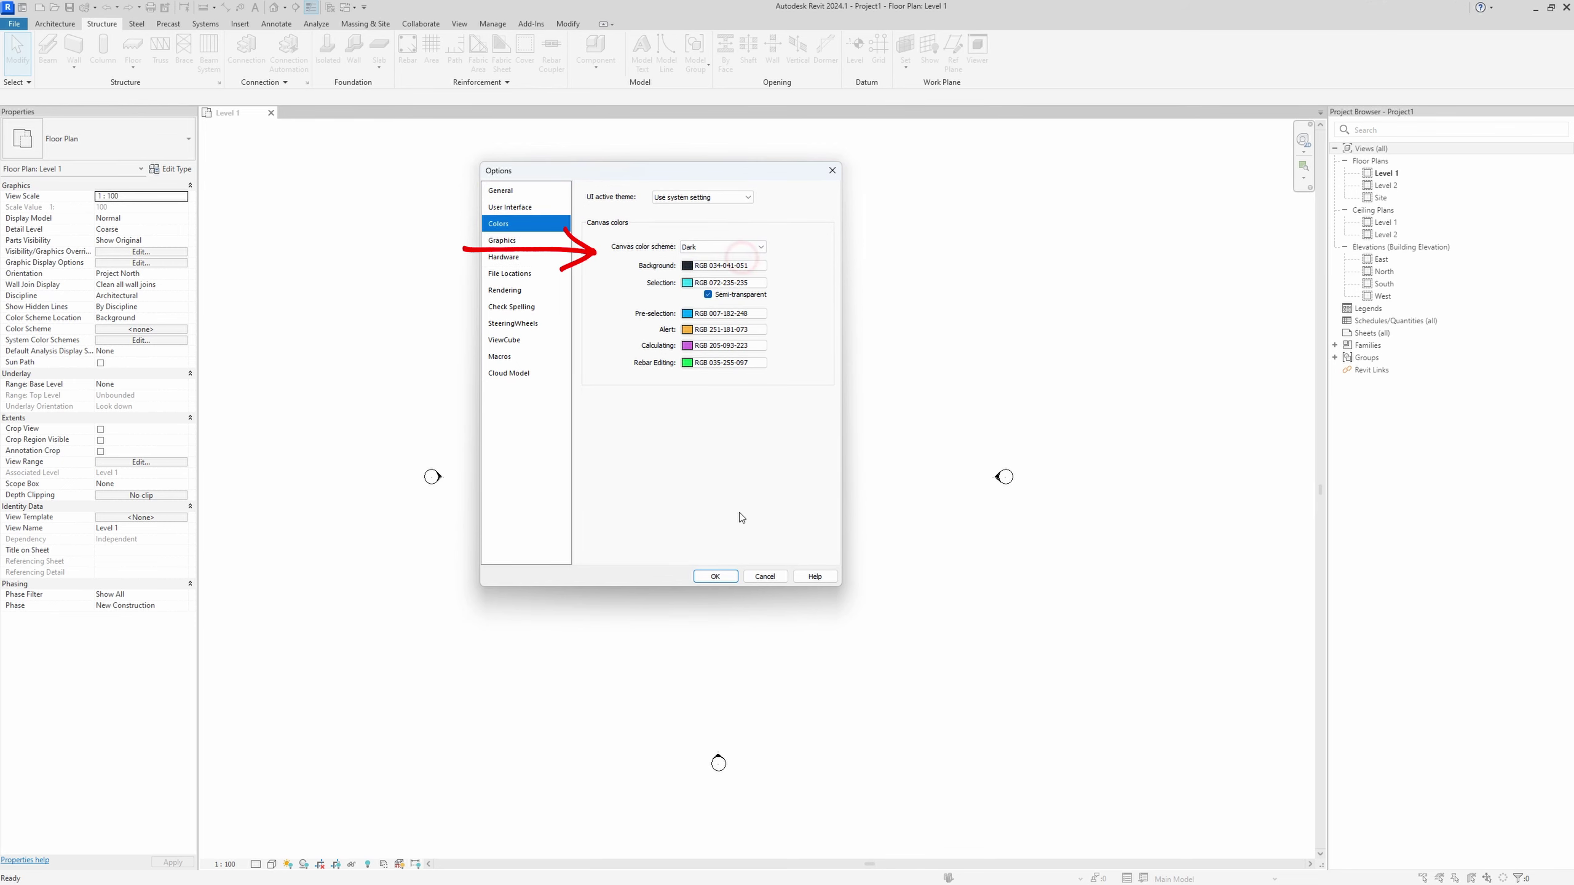
pyautogui.click(719, 577)
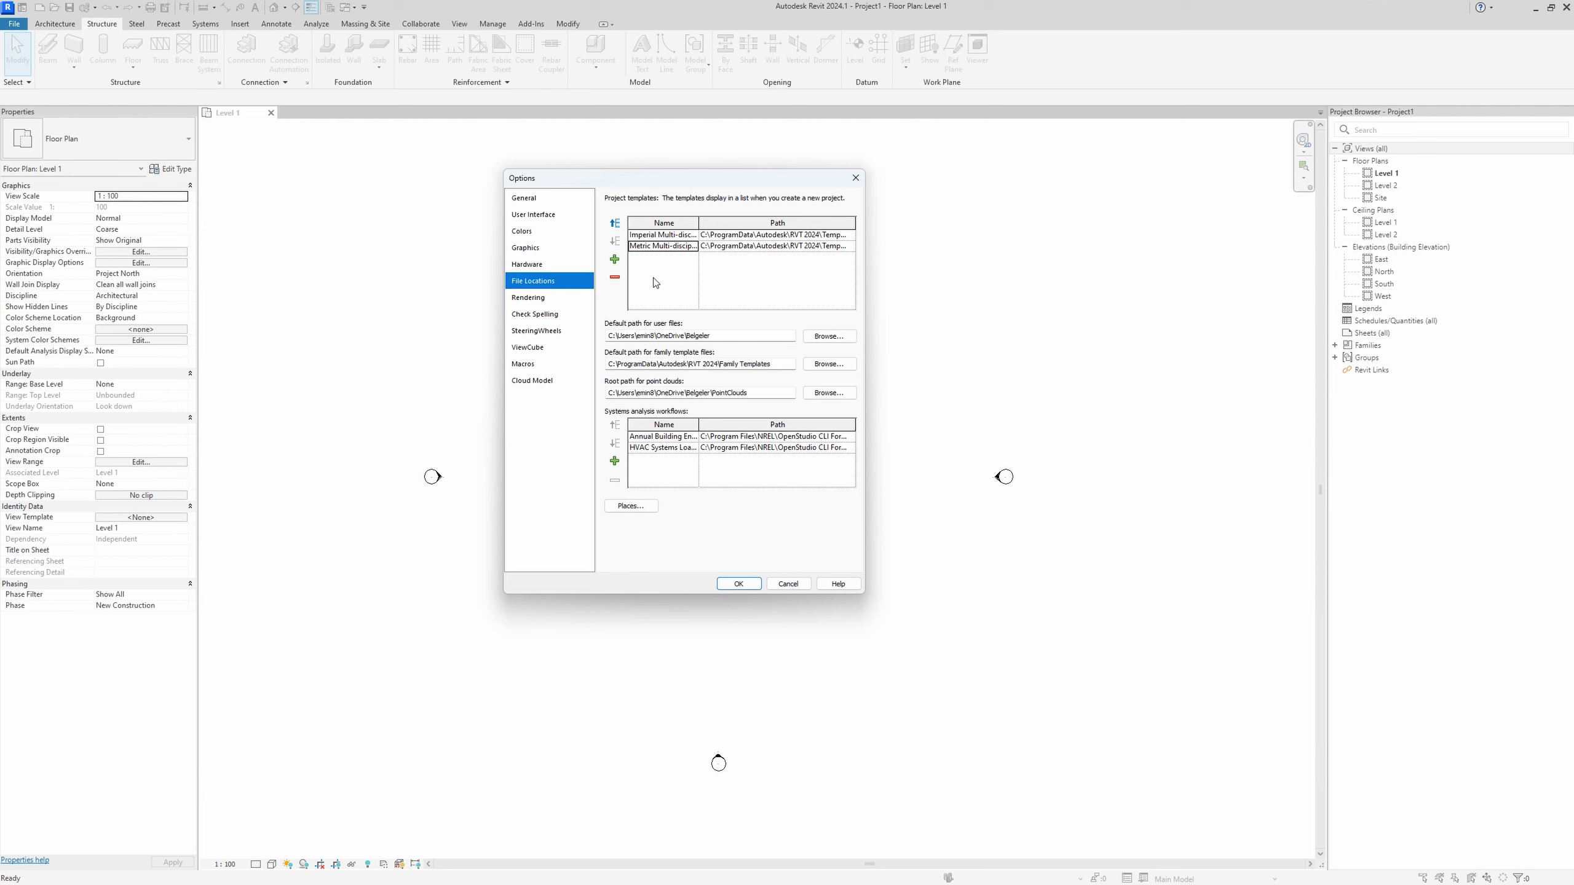
# Add DefaultMetric.rte to the project templates, then browse for the family template folder without choosing.
pyautogui.click(615, 260)
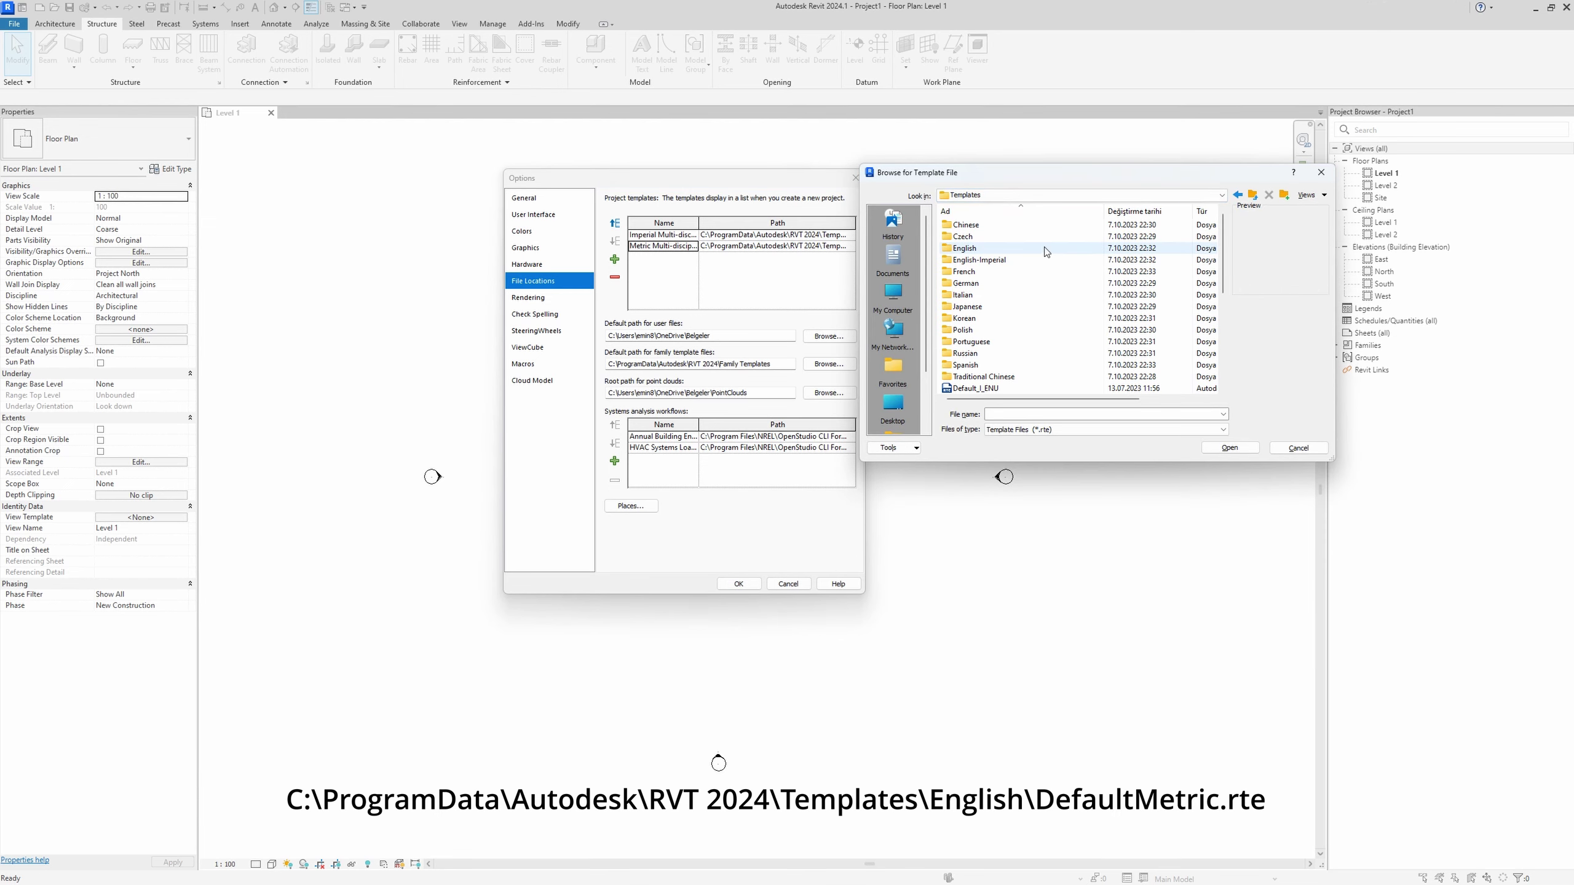
pyautogui.doubleClick(1046, 251)
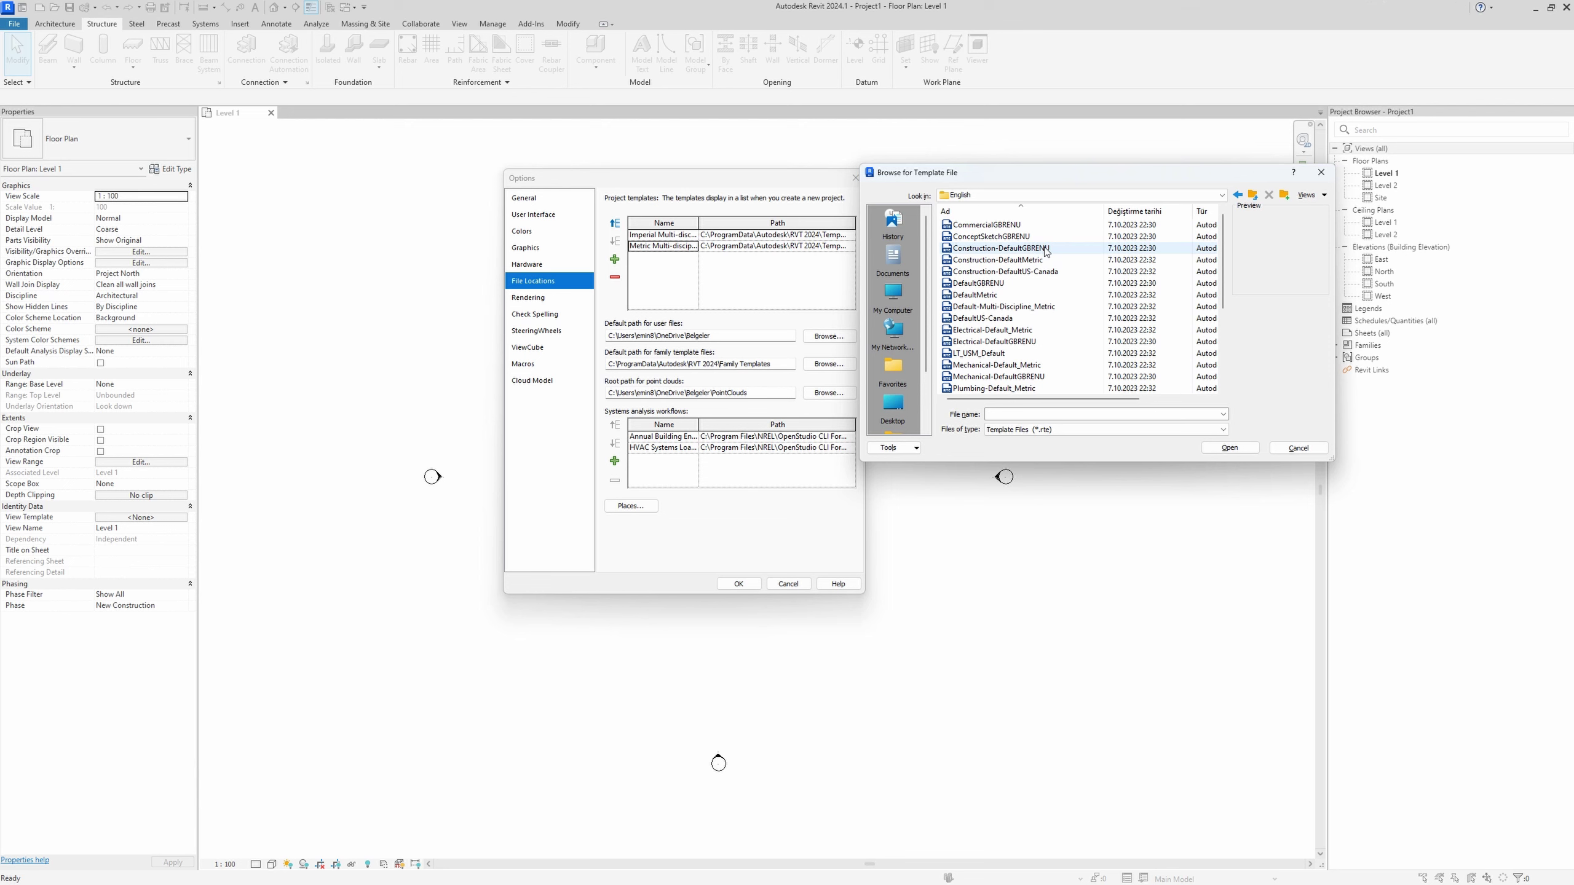
pyautogui.click(974, 295)
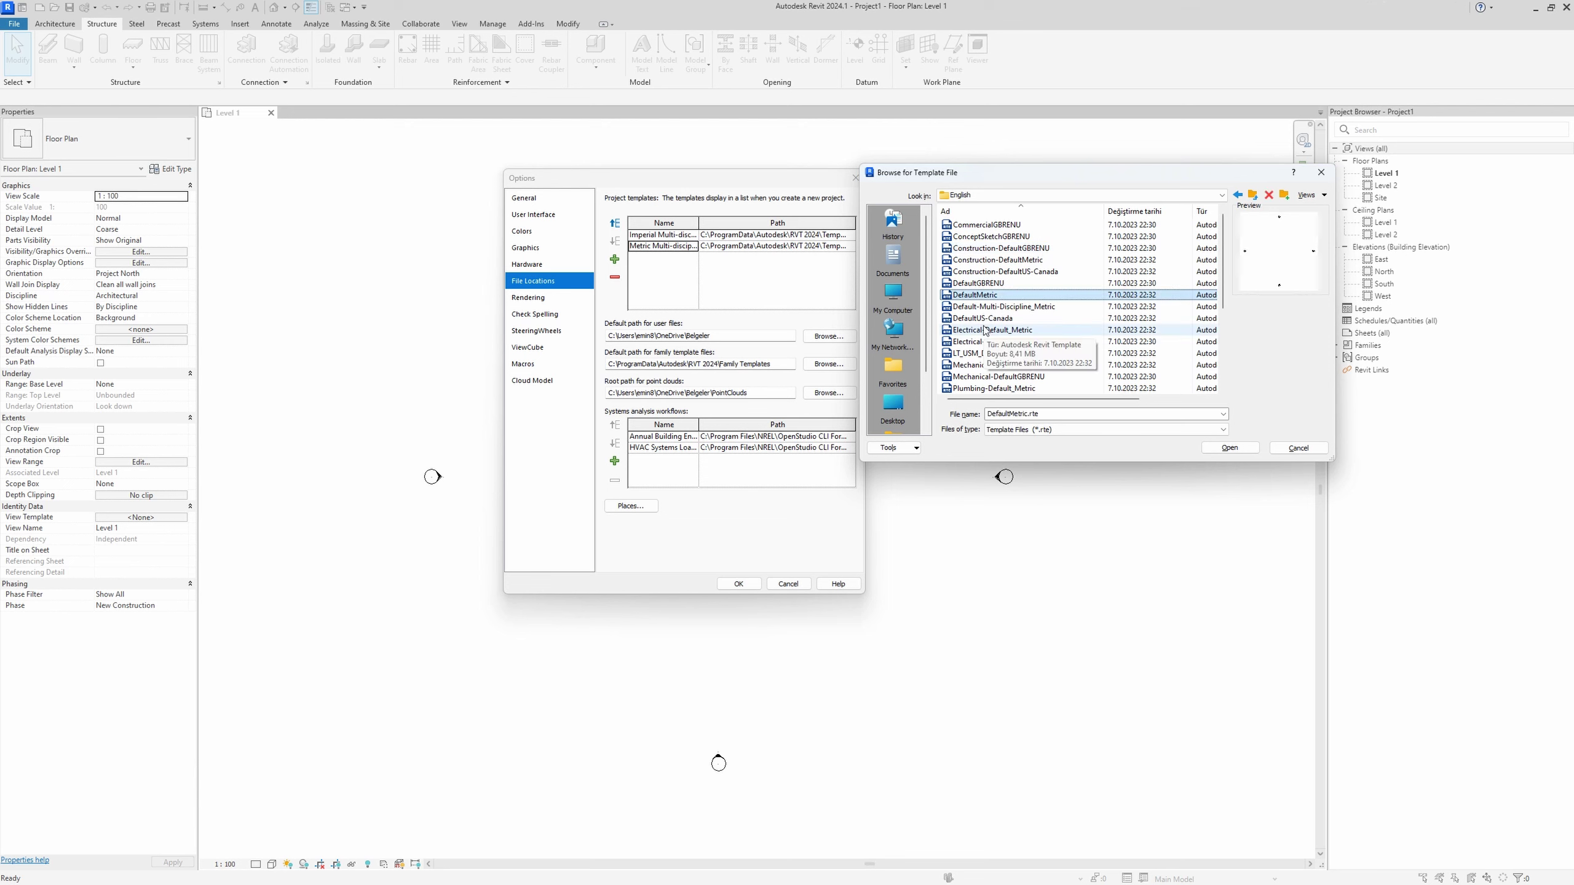
pyautogui.click(1230, 448)
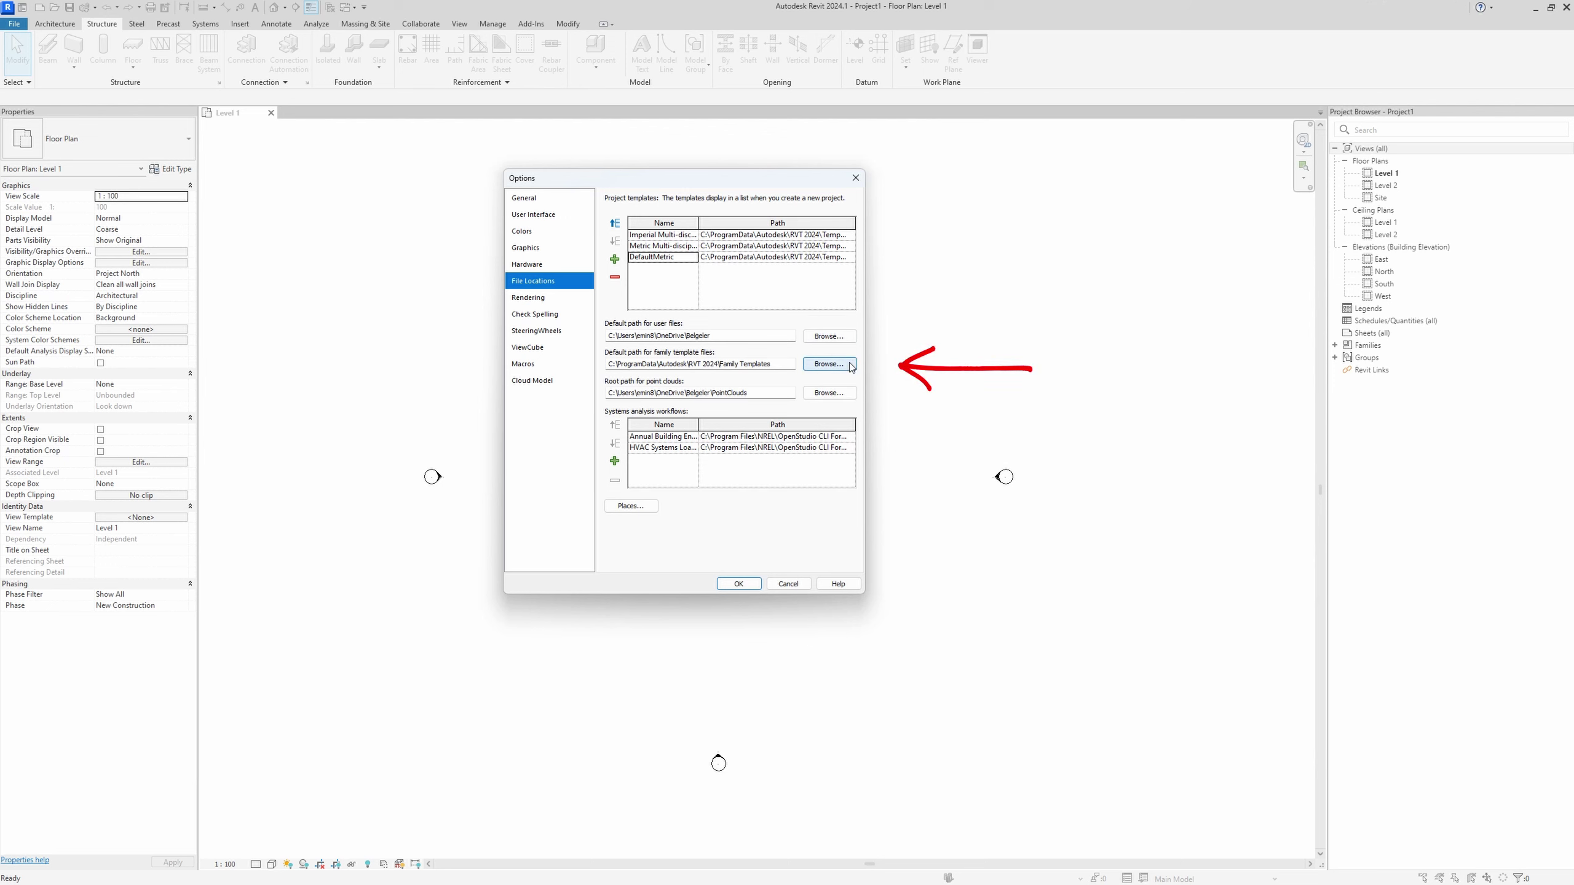
pyautogui.click(851, 365)
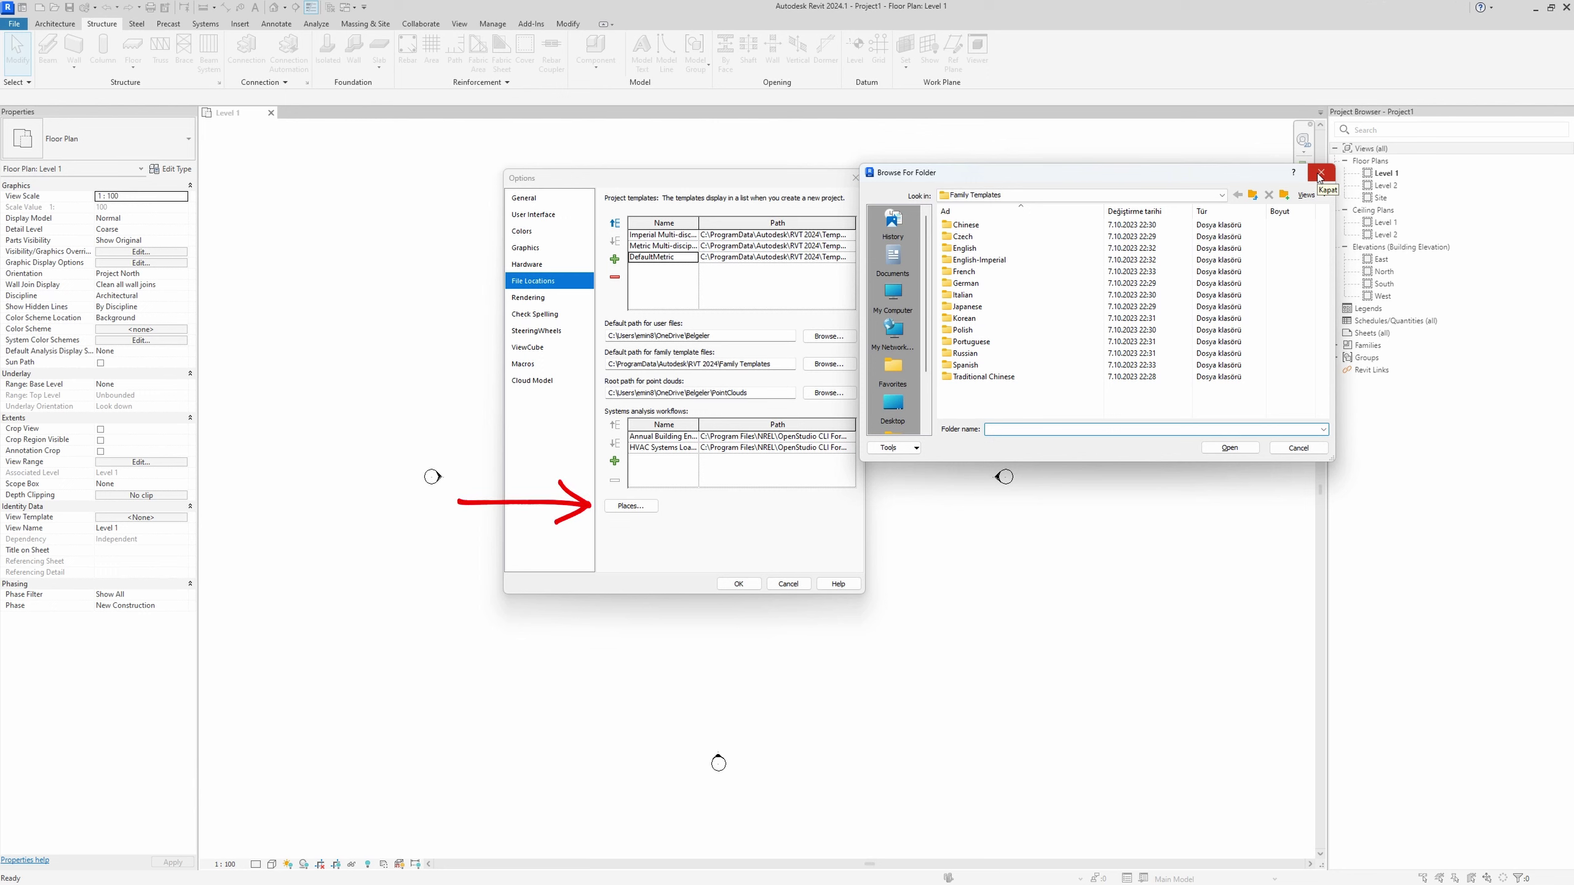
pyautogui.click(1320, 173)
# Review the Imperial and Metric library paths in Places and confirm them.
pyautogui.click(631, 505)
pyautogui.moveTo(462, 289); pyautogui.dragTo(1102, 283)
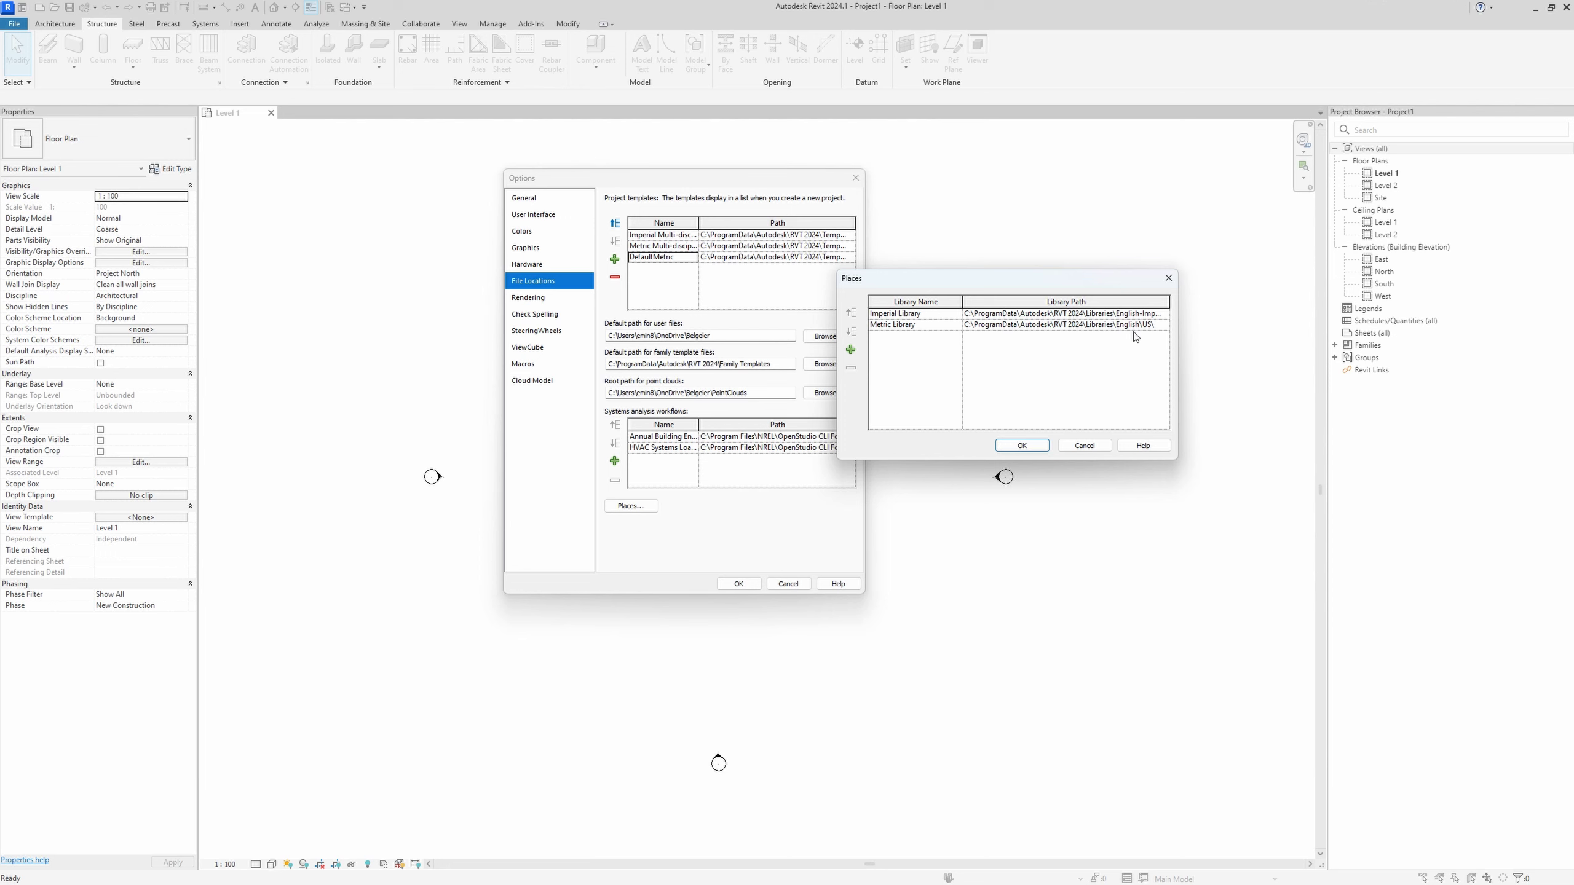
pyautogui.click(1030, 447)
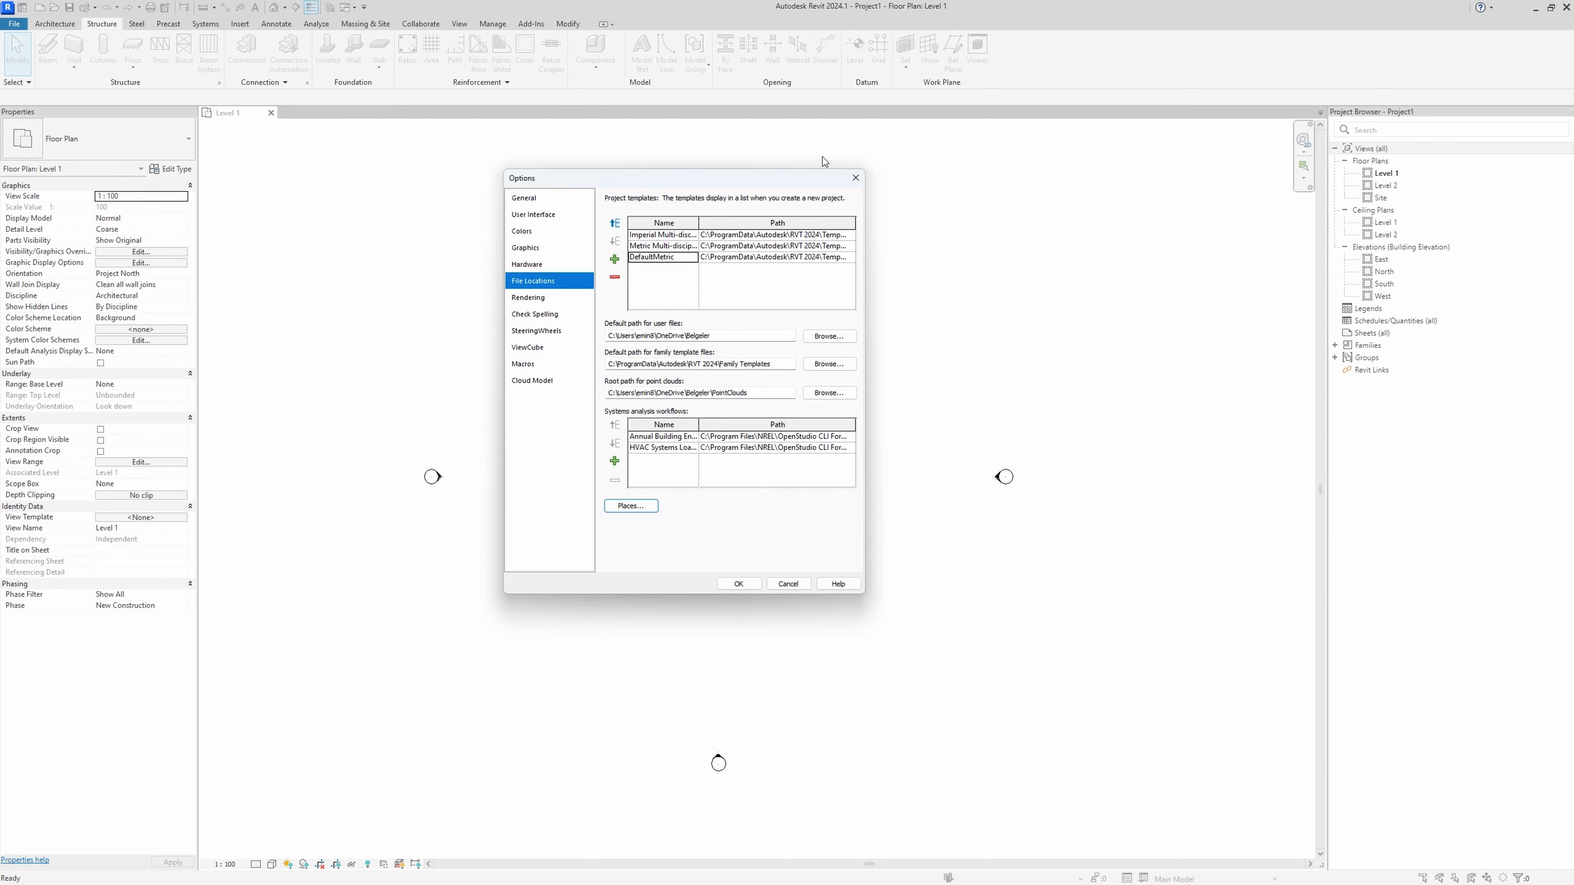
# Accept the Options settings with OK, returning to the empty Level 1 plan.
pyautogui.click(849, 177)
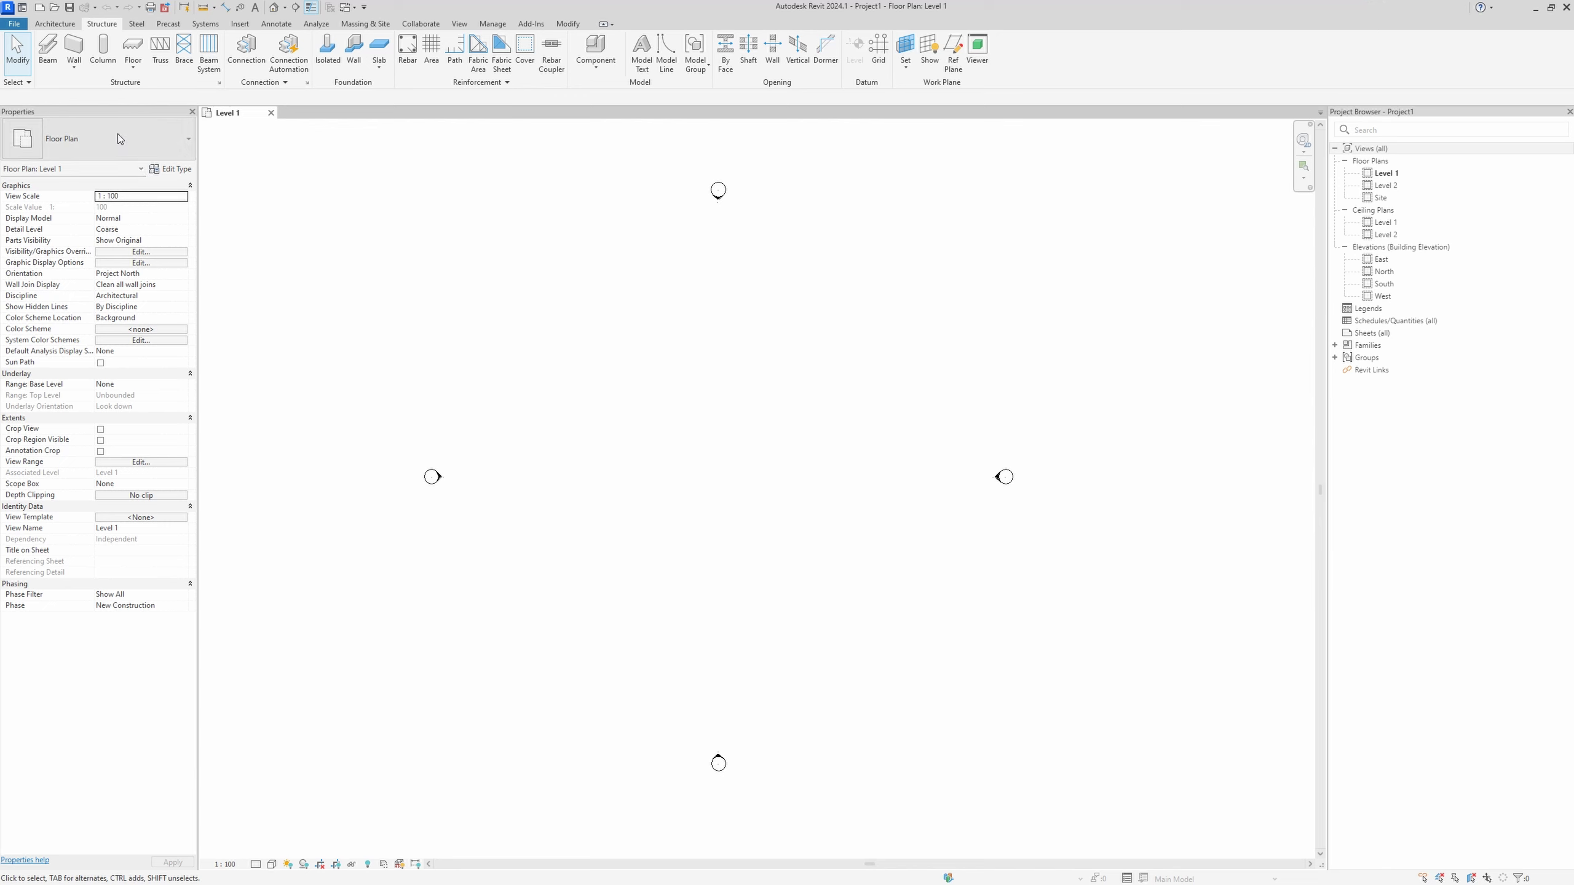
# Visit the Home screen, return to Level 1, and activate the Building Section tool.
pyautogui.click(22, 7)
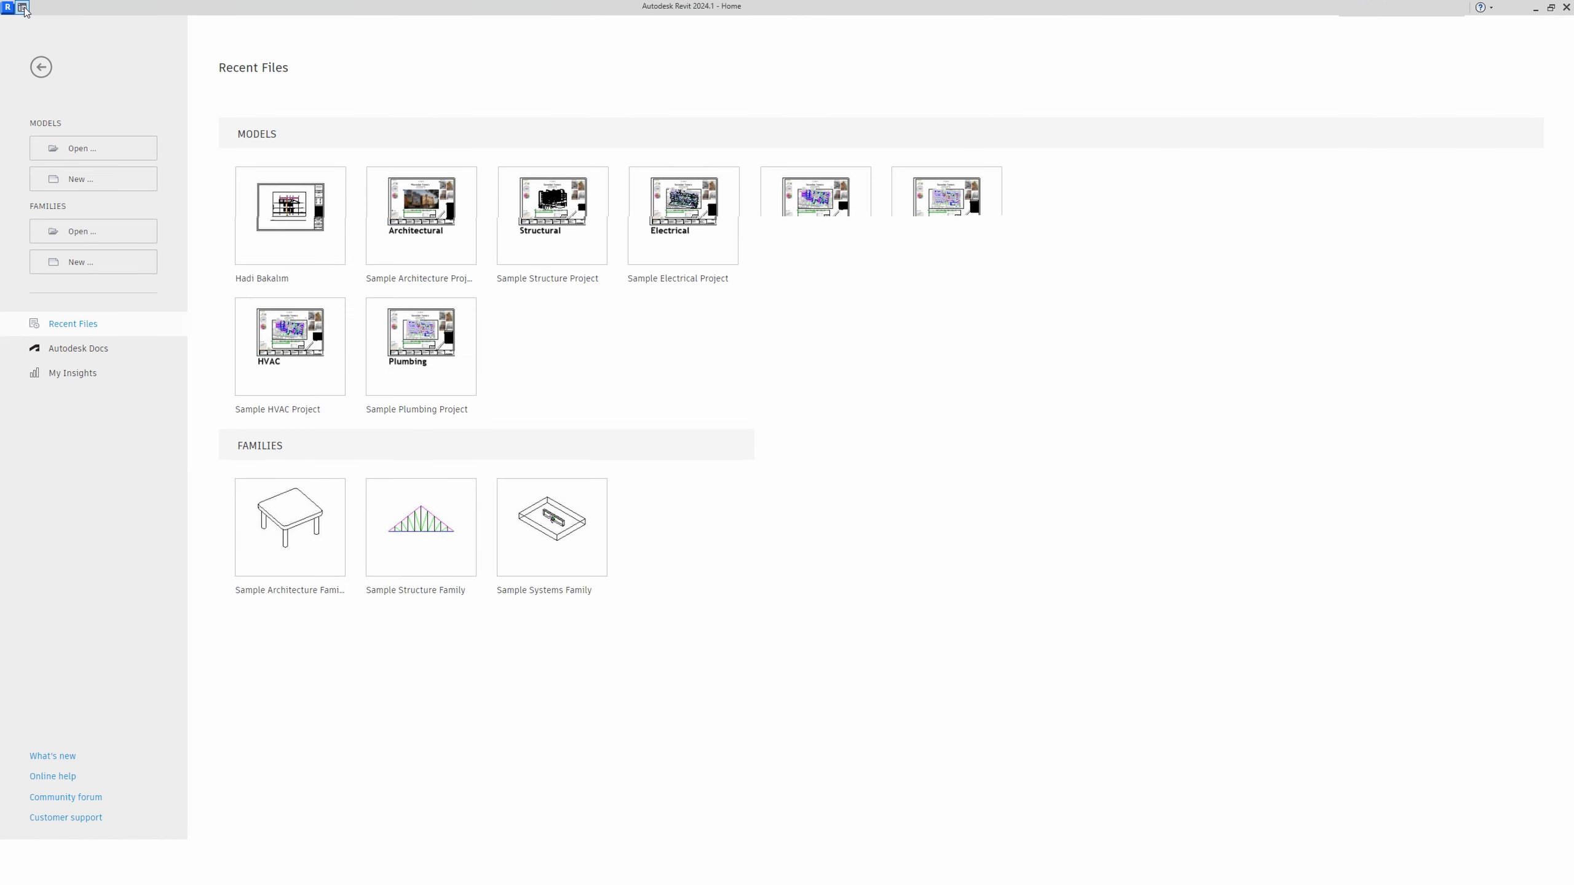
pyautogui.click(42, 69)
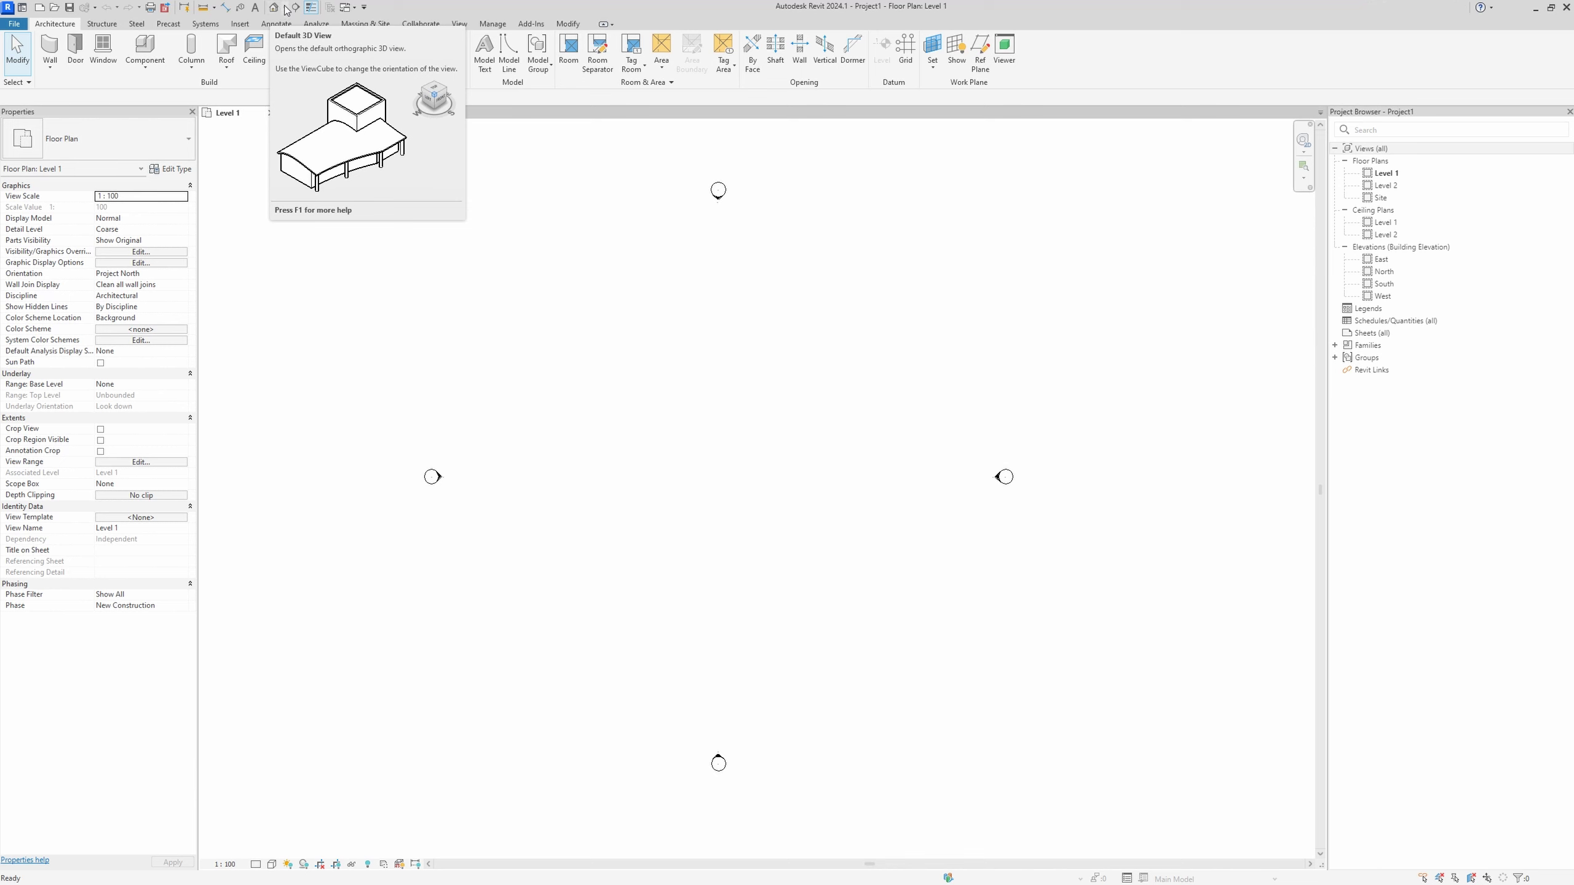
pyautogui.click(285, 9)
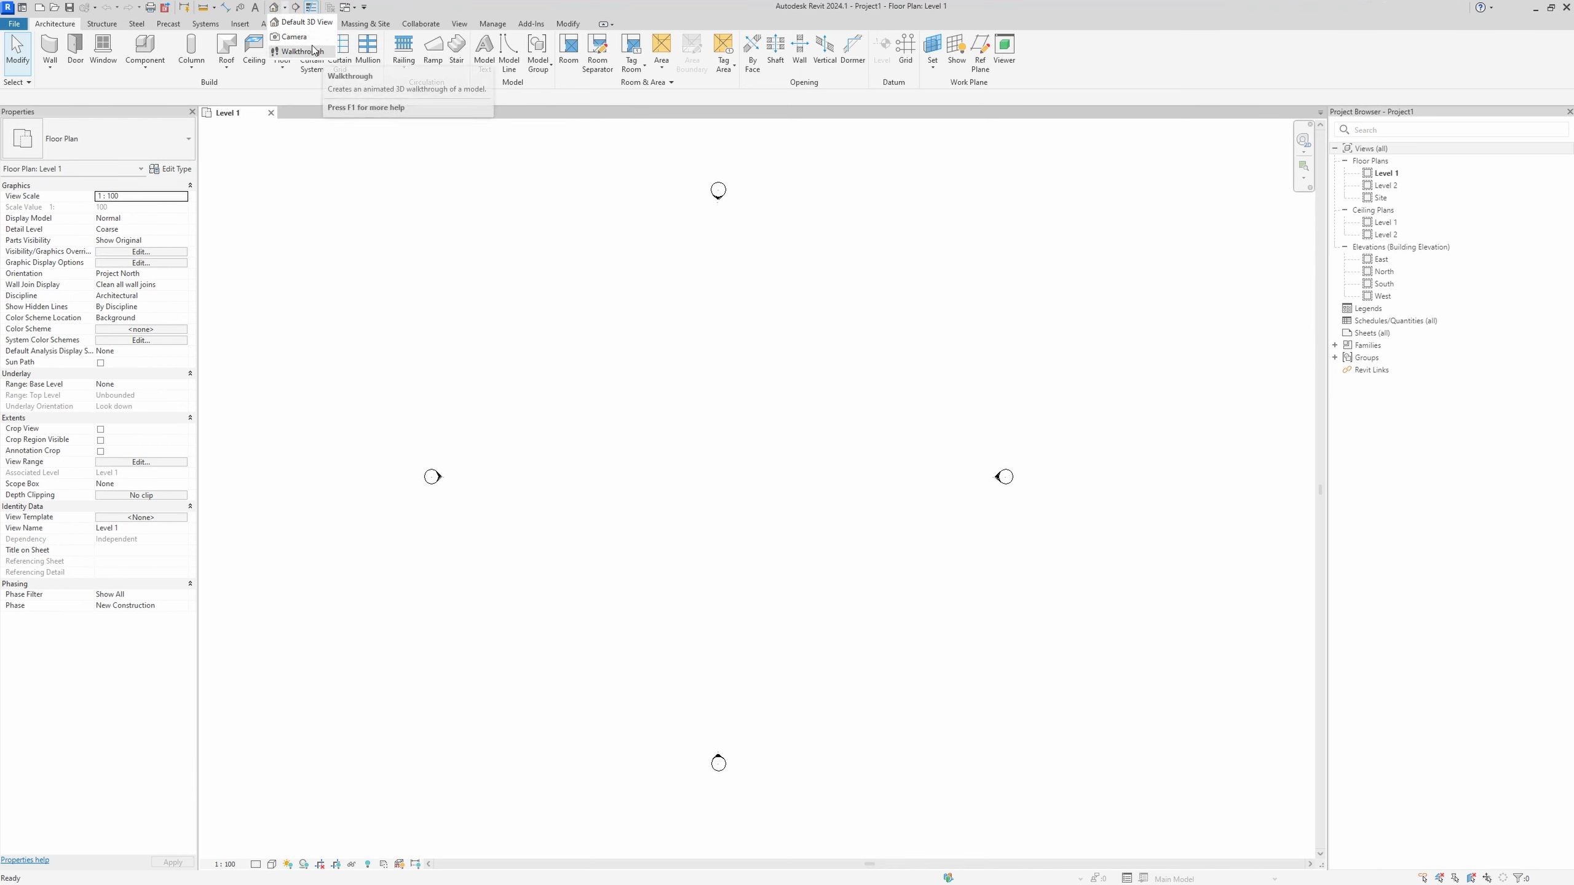
pyautogui.click(297, 7)
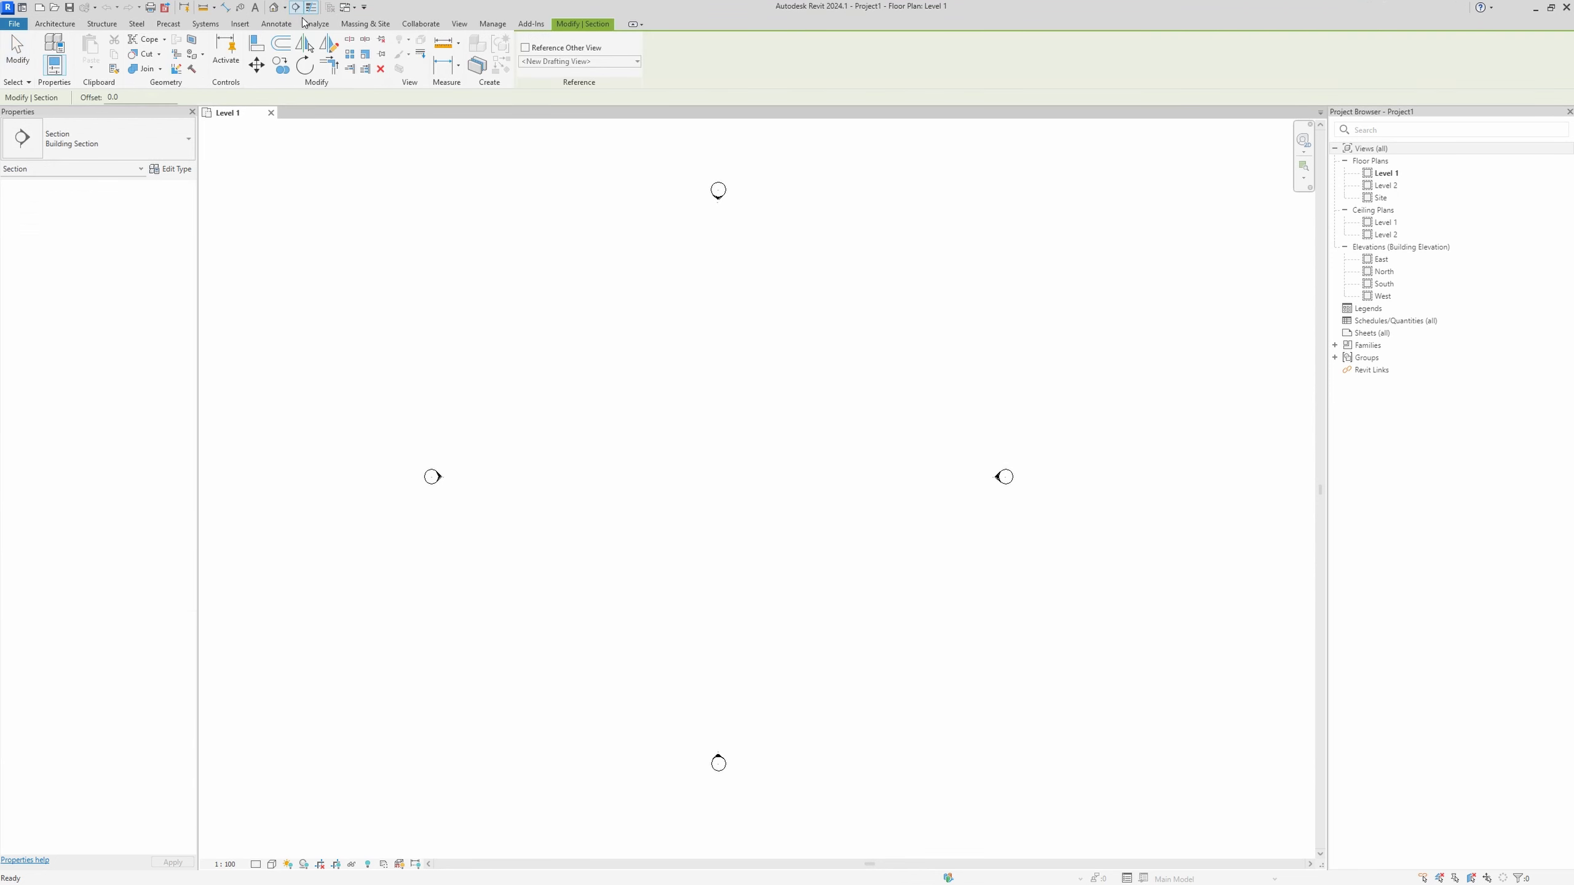
# Cancel the section tool, turn on Thin Lines, and show the Quick Access customize list.
pyautogui.press('Escape')
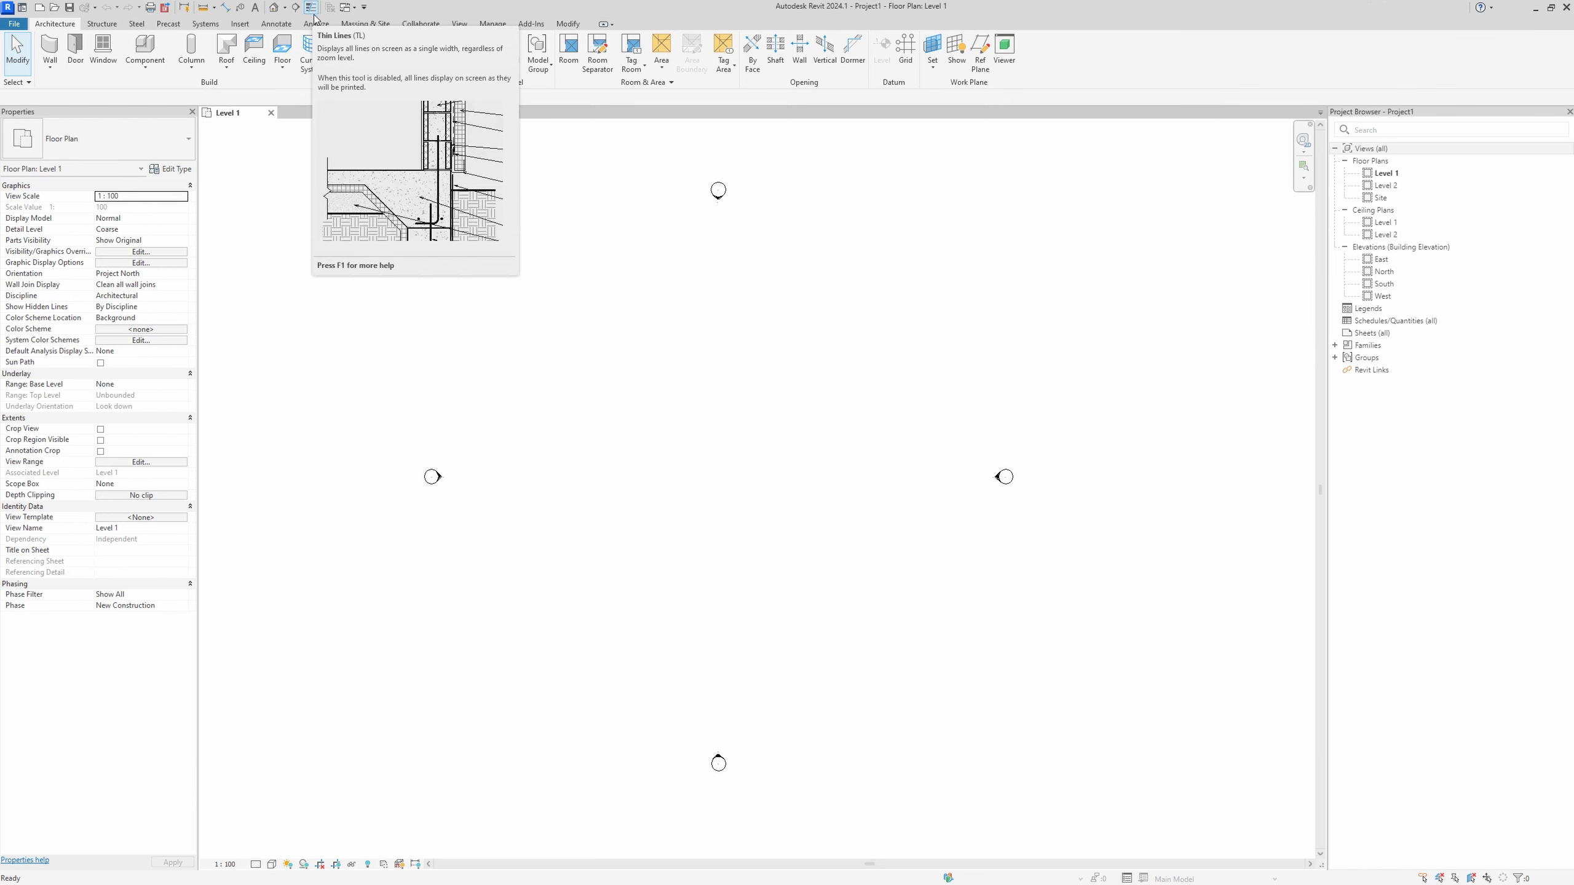
pyautogui.click(311, 8)
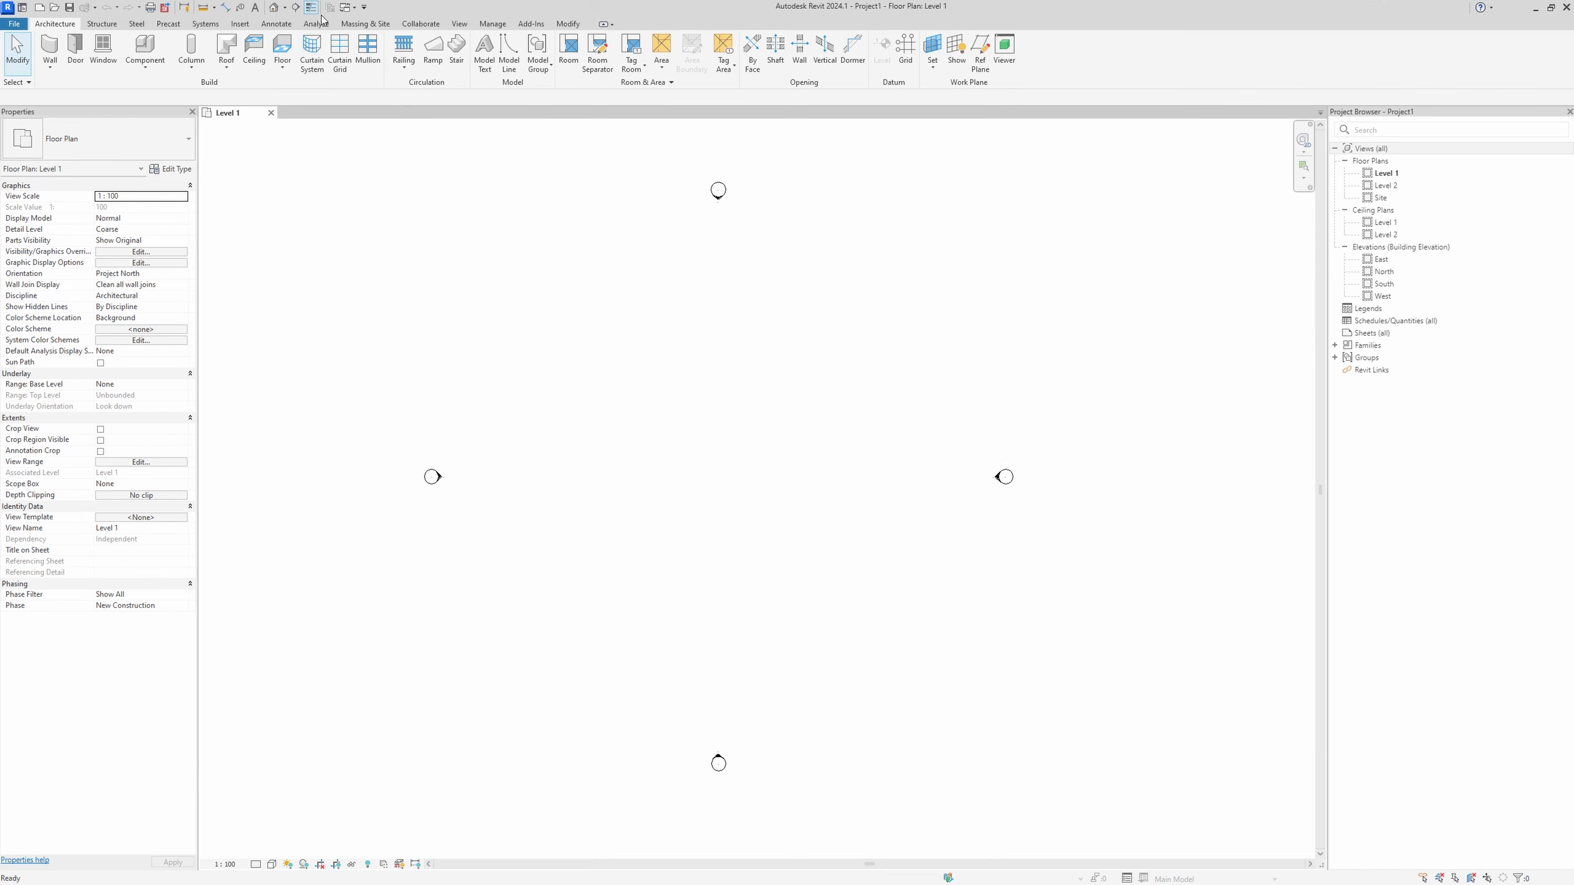
pyautogui.click(365, 7)
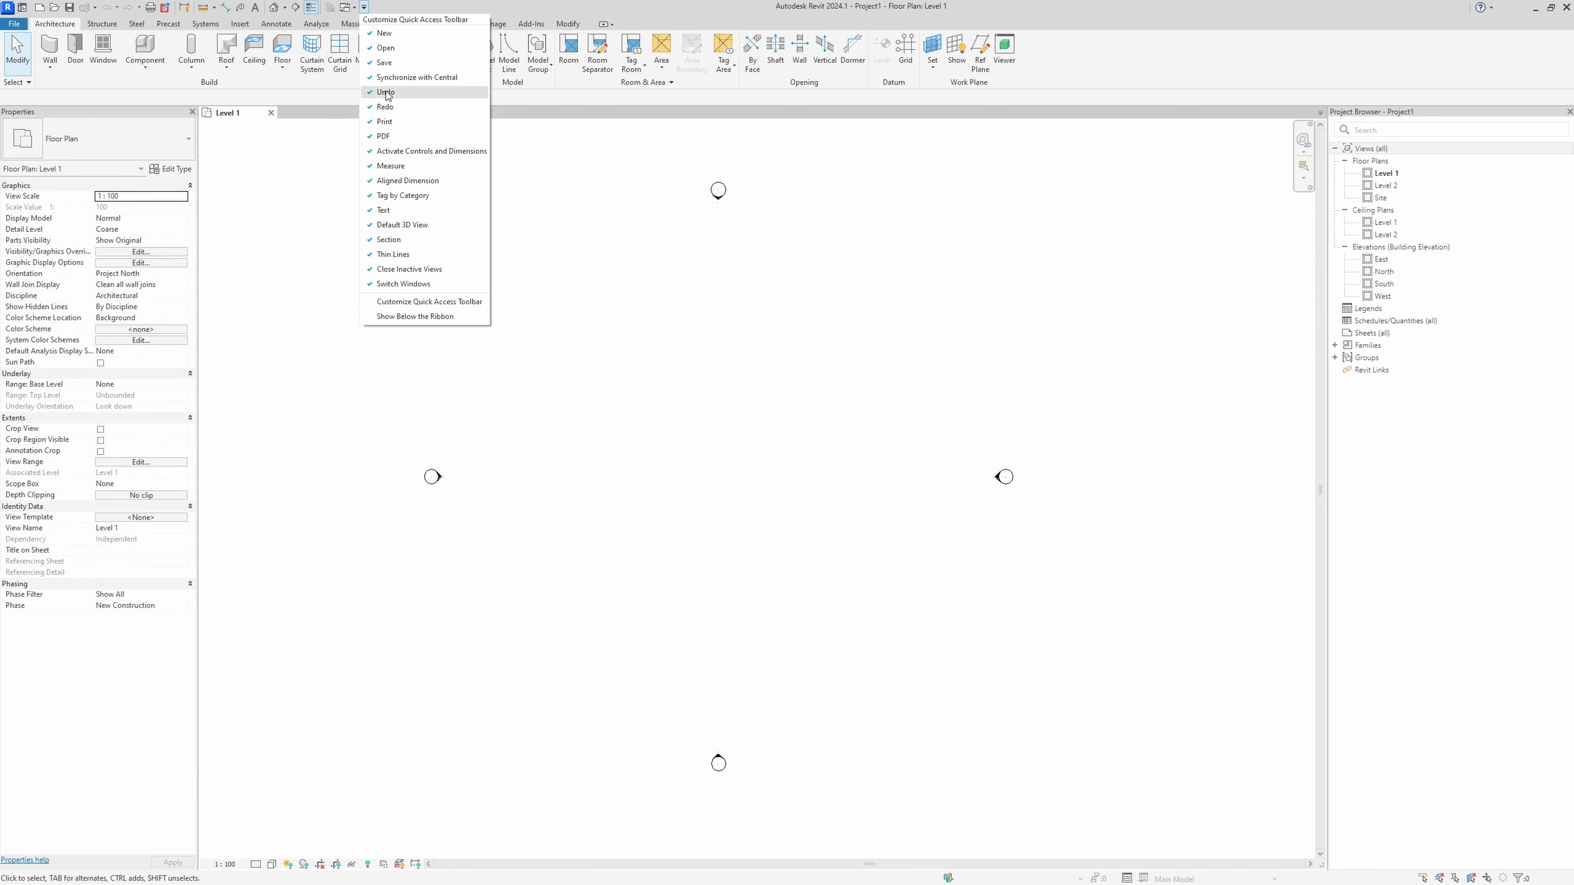
# Untick Text in the Quick Access Toolbar list, then view and close the customization dialog.
pyautogui.click(397, 211)
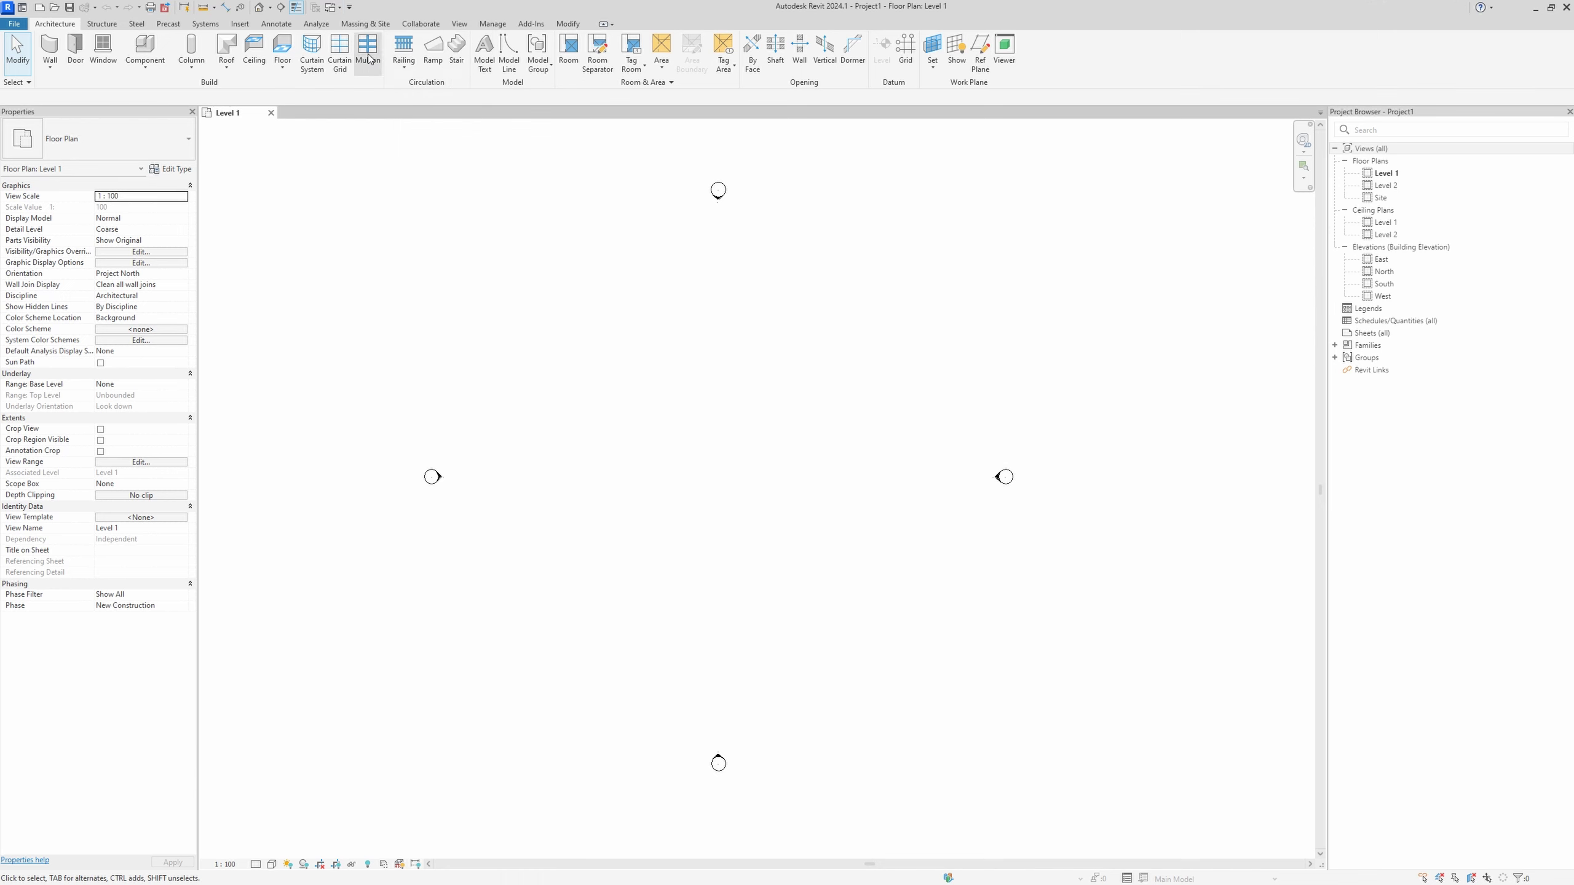
pyautogui.click(349, 8)
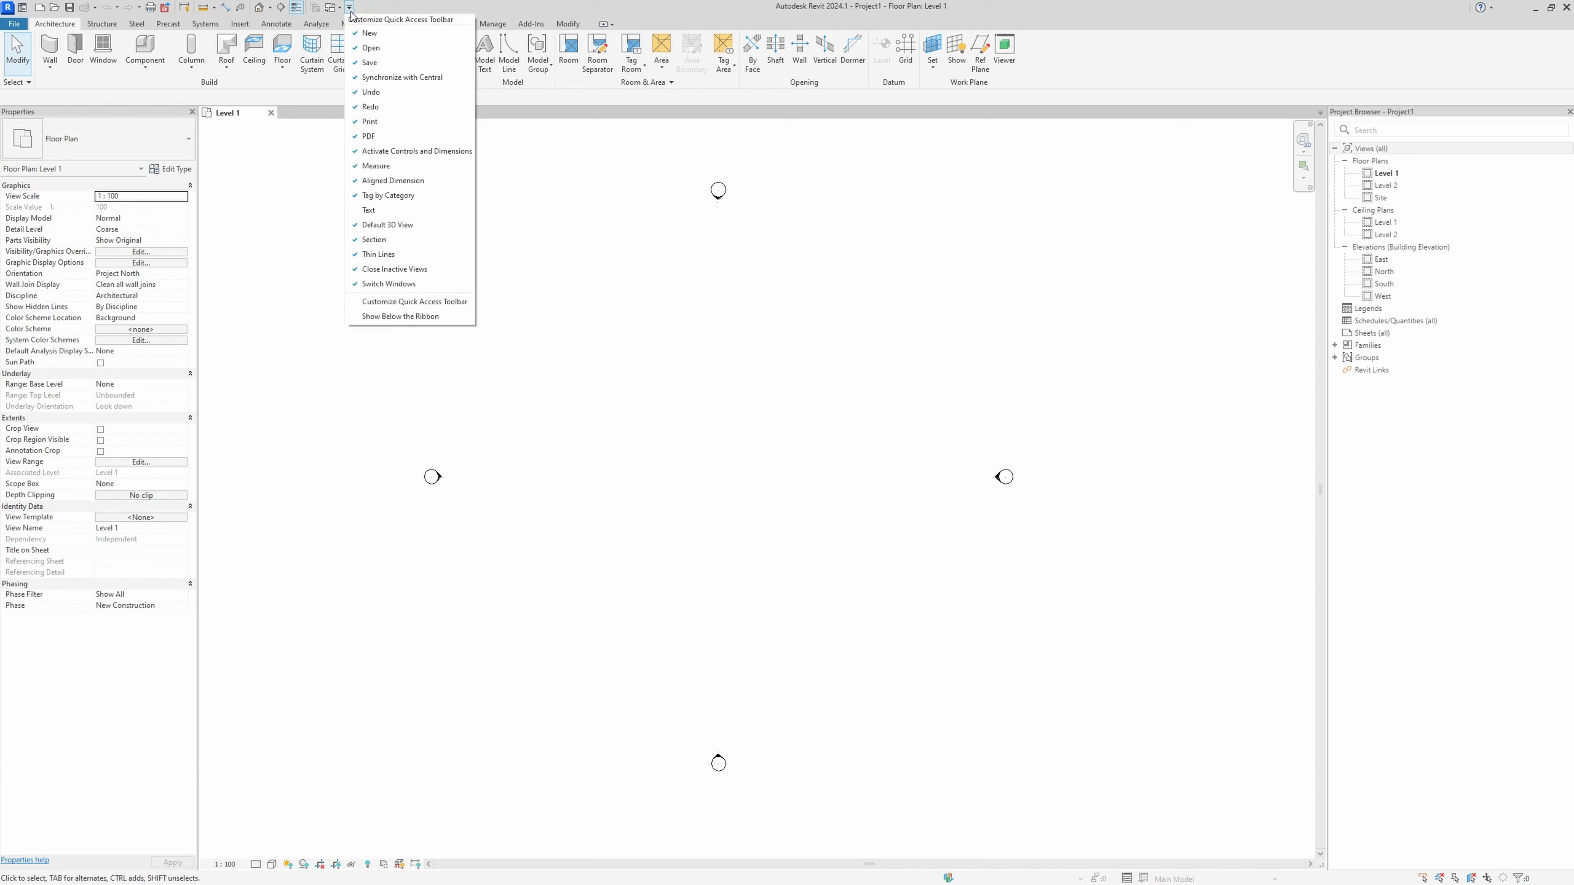
pyautogui.click(442, 302)
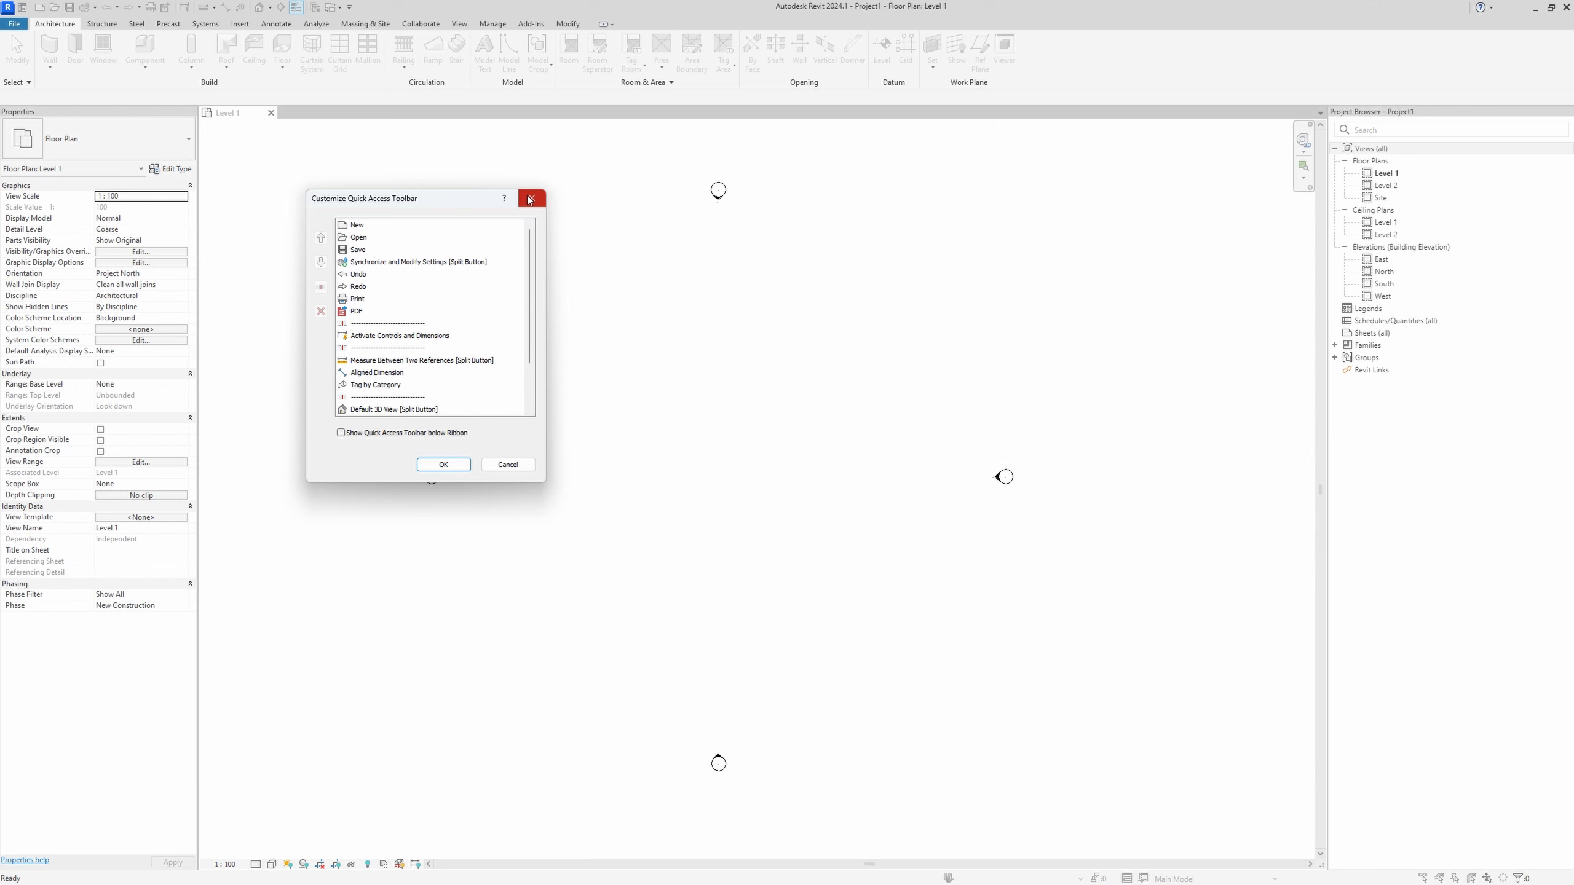
pyautogui.click(530, 200)
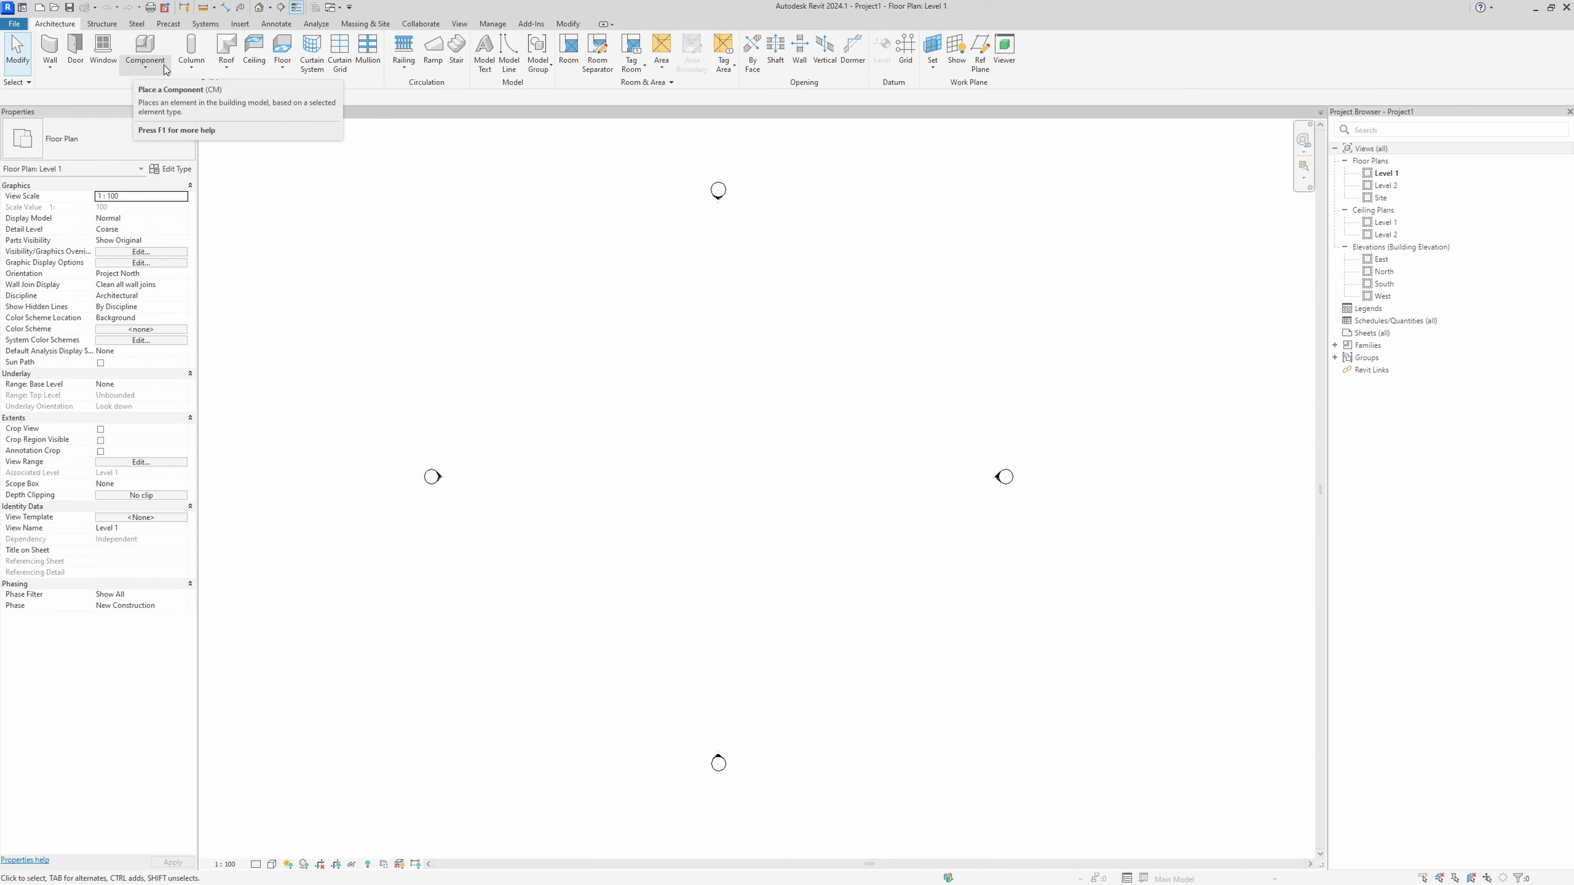
# Add the Architecture Wall command to the Quick Access Toolbar and check its overflow.
pyautogui.rightClick(56, 50)
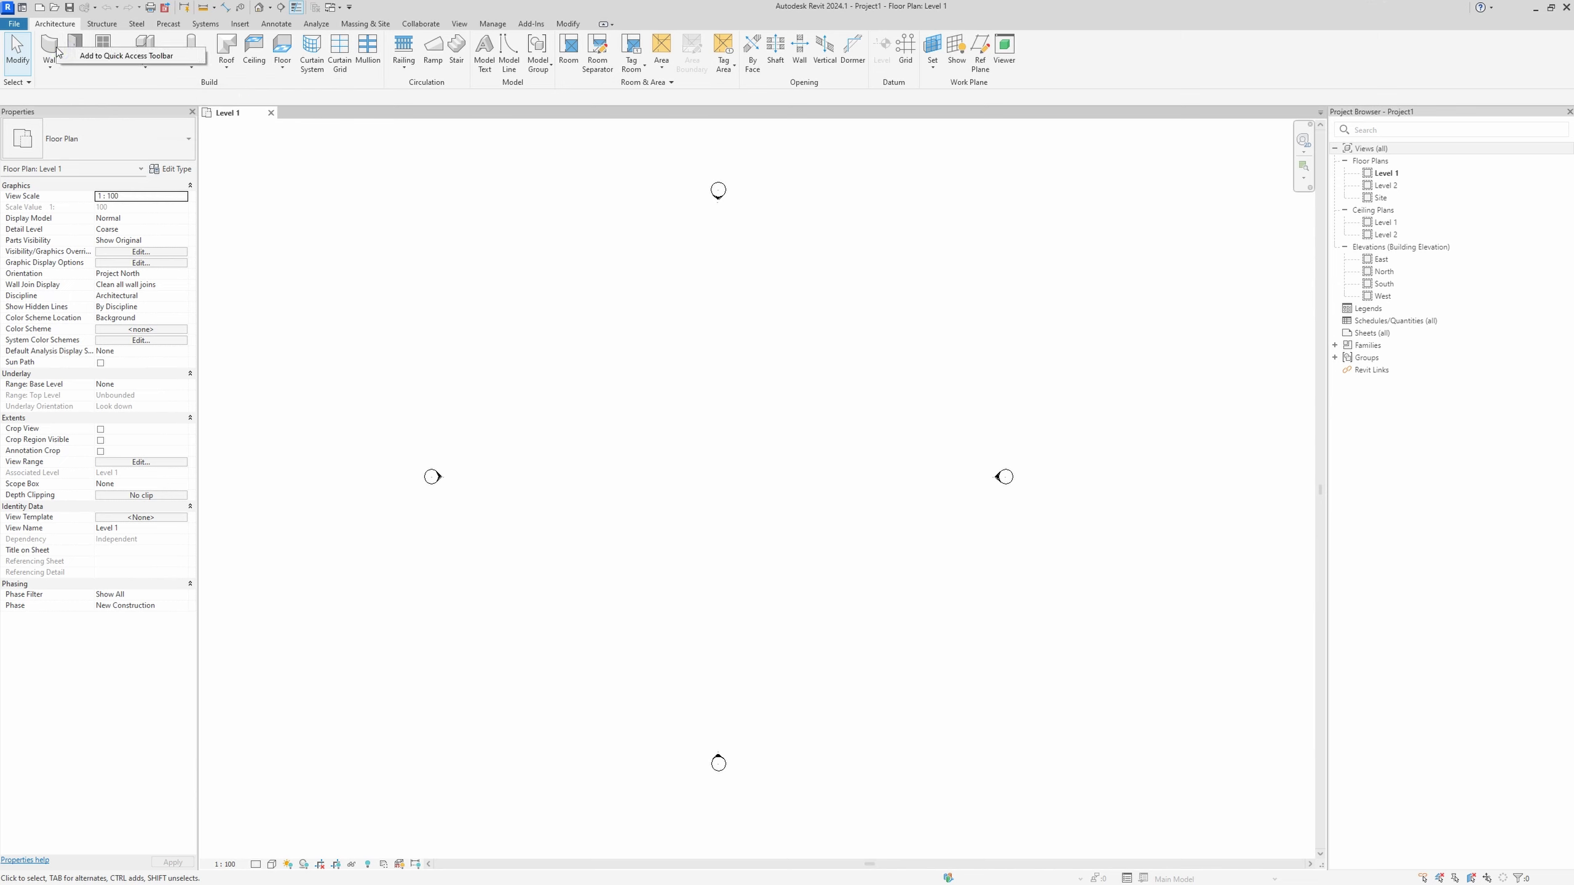
pyautogui.click(90, 64)
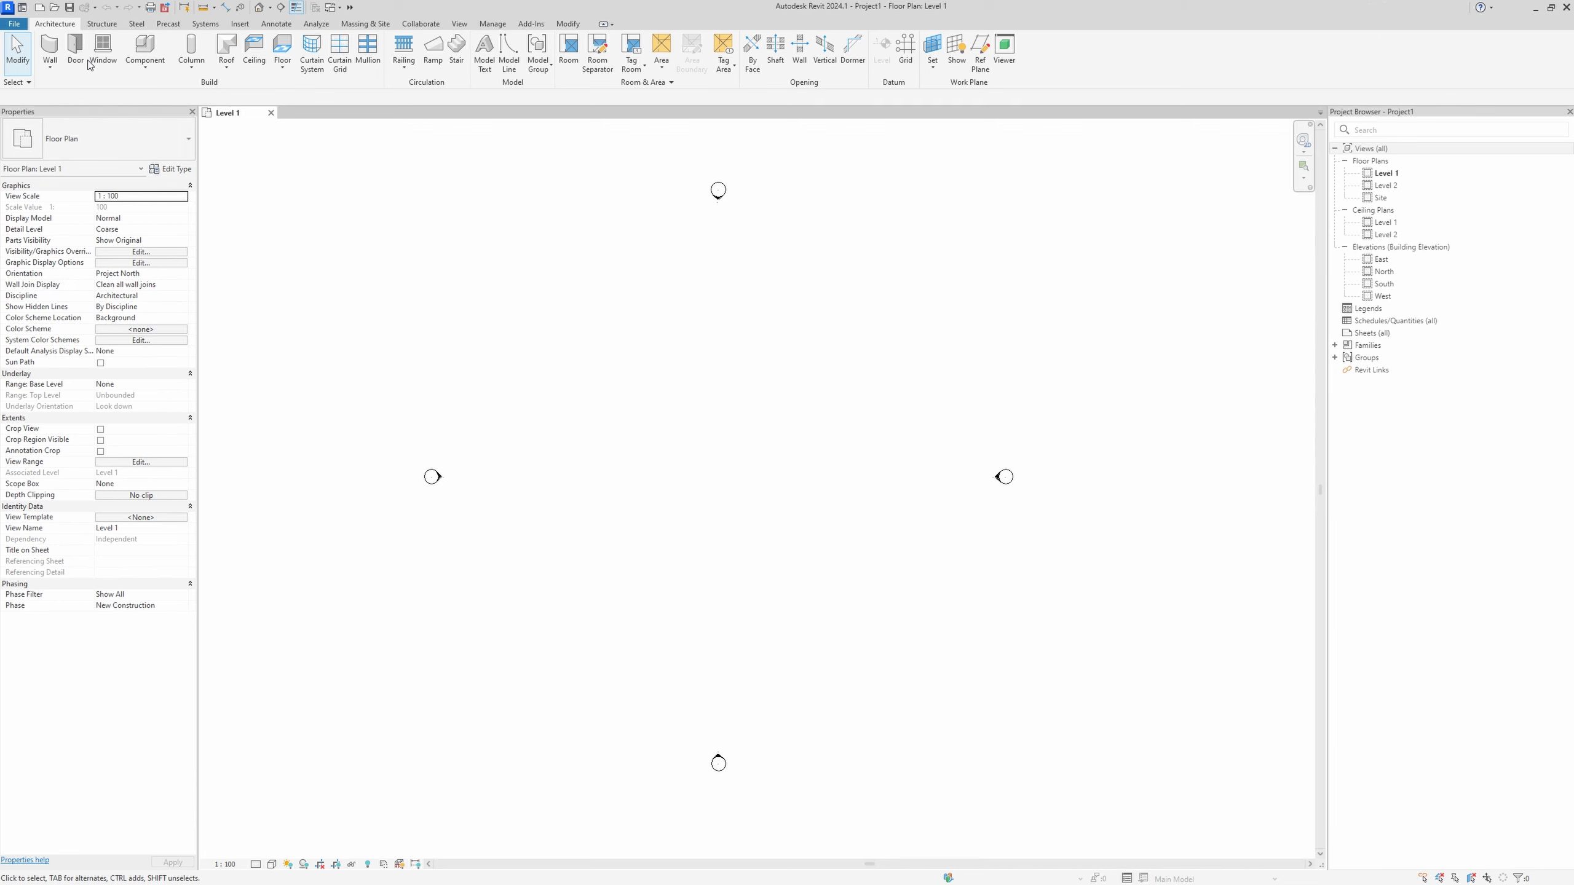
pyautogui.click(350, 7)
# Draw a test wall with the Quick Access Wall button, delete it, then show the Structure tab.
pyautogui.click(49, 52)
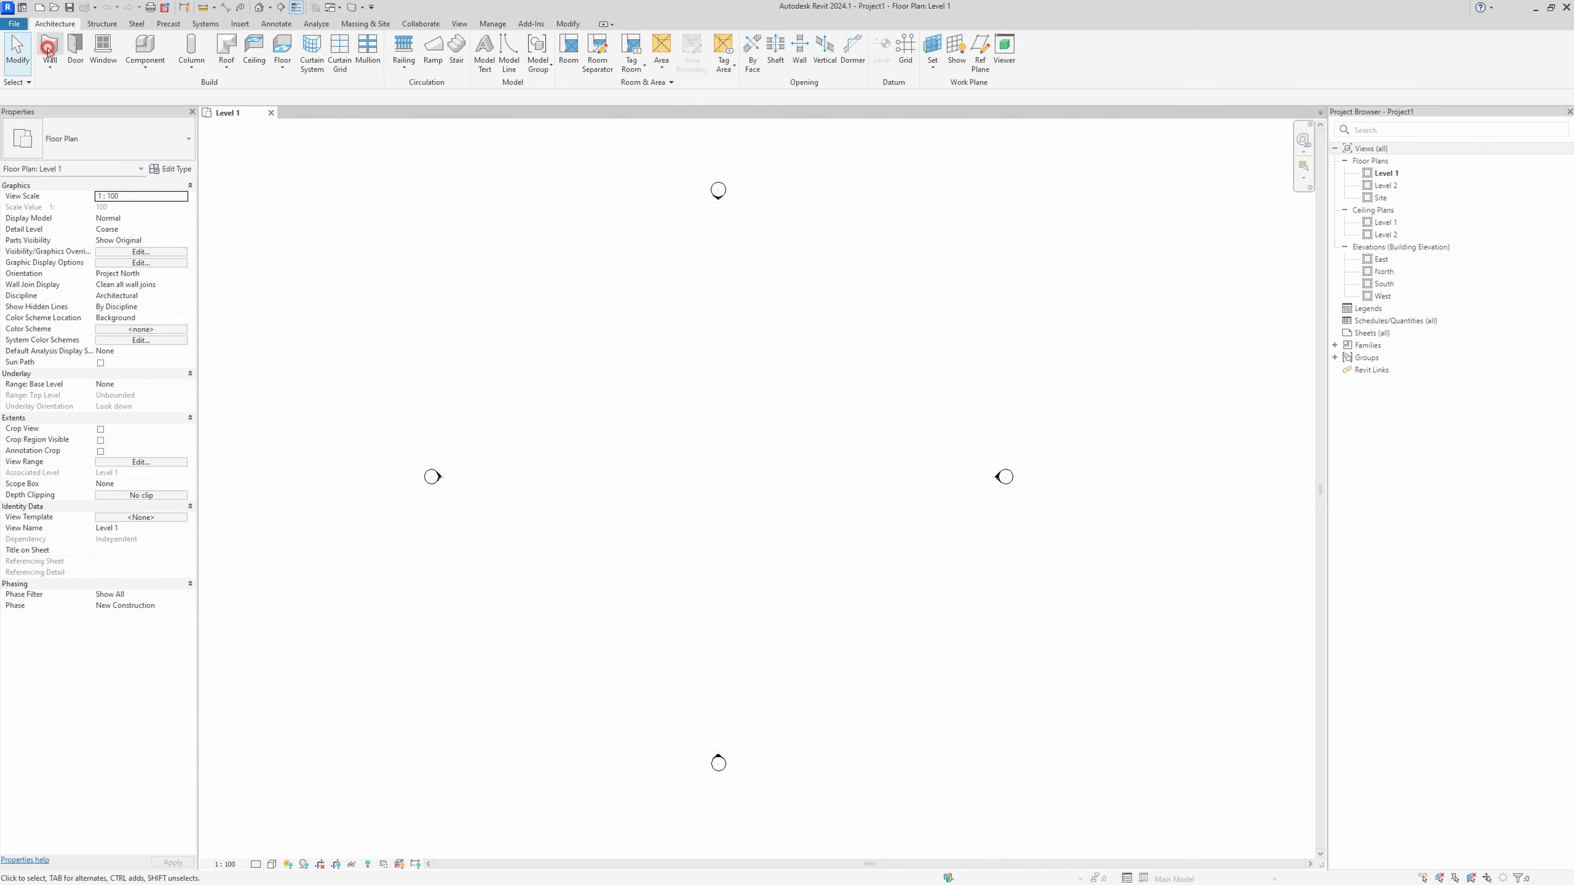
pyautogui.click(597, 457)
pyautogui.click(715, 457)
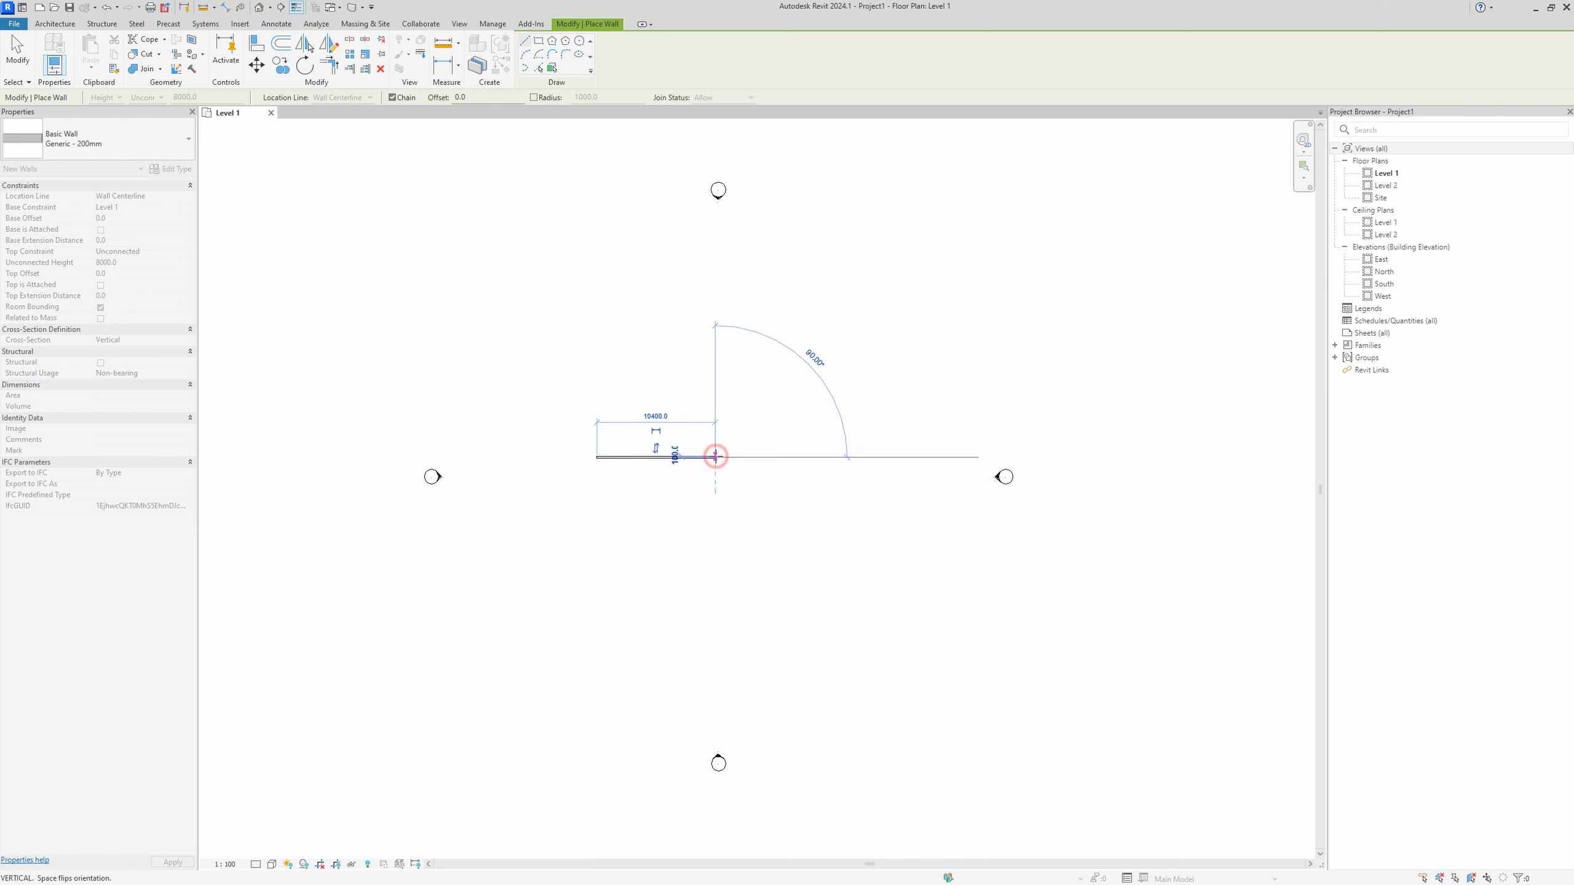
pyautogui.press('Escape')
pyautogui.press('Escape')
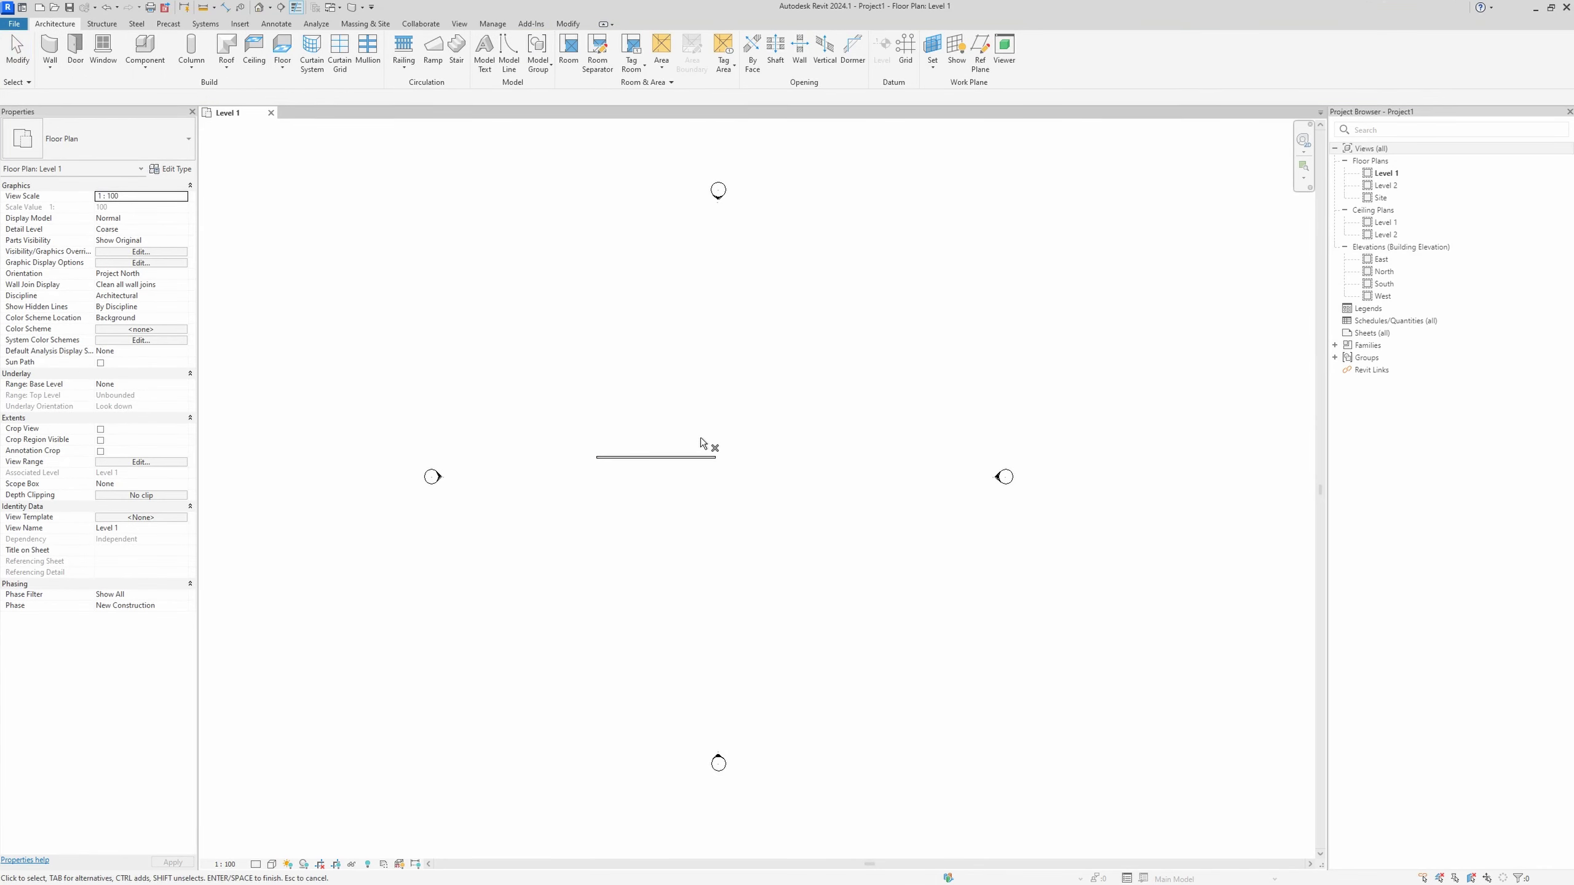
pyautogui.click(706, 457)
pyautogui.press('Delete')
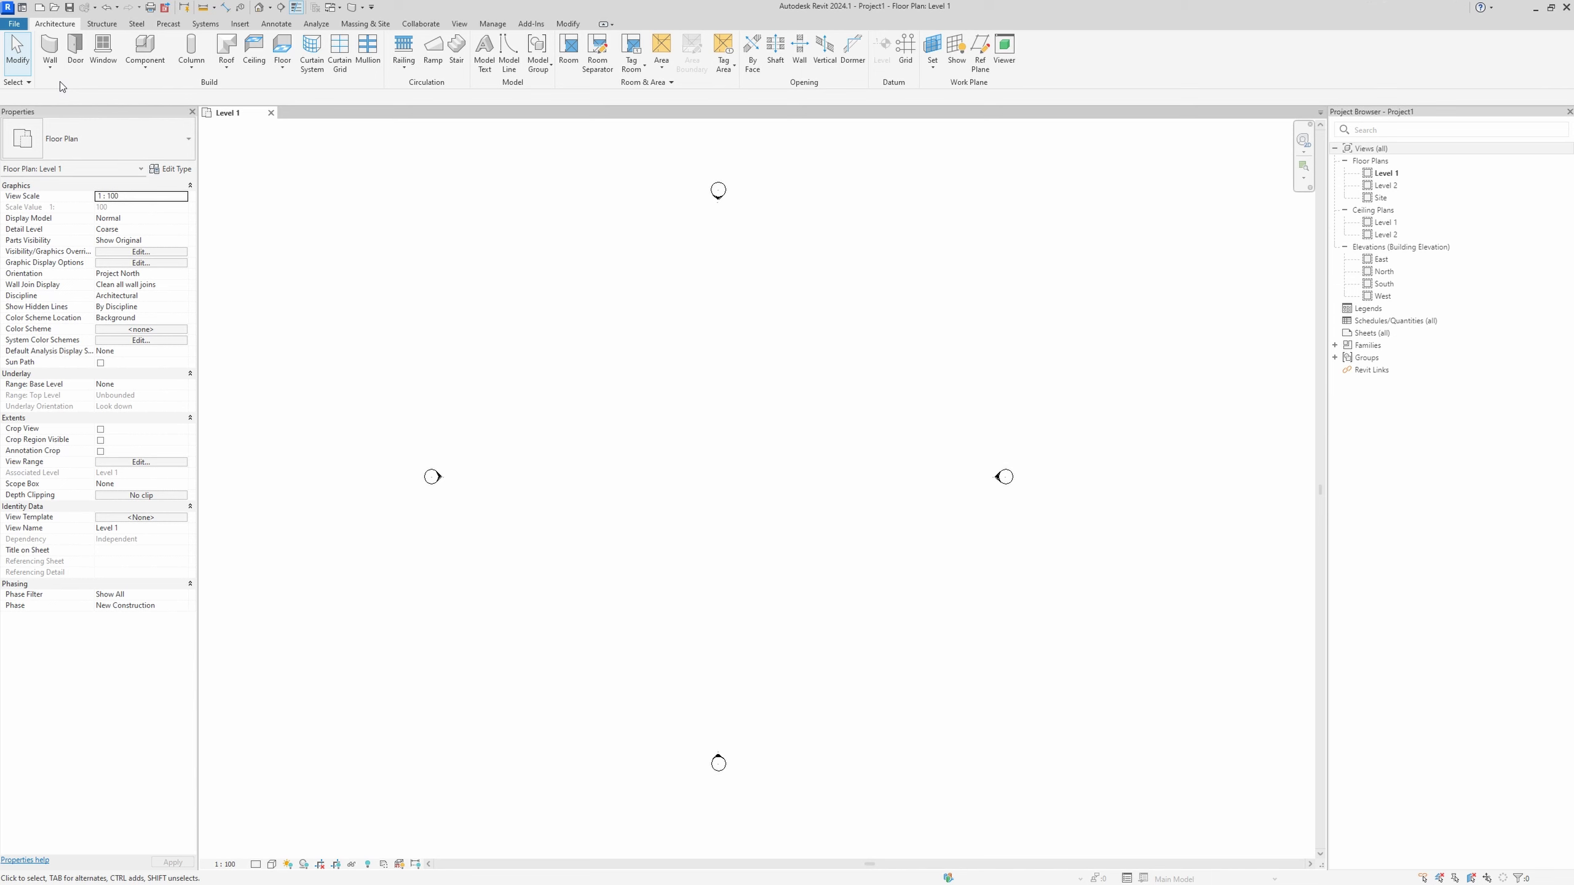
pyautogui.click(101, 23)
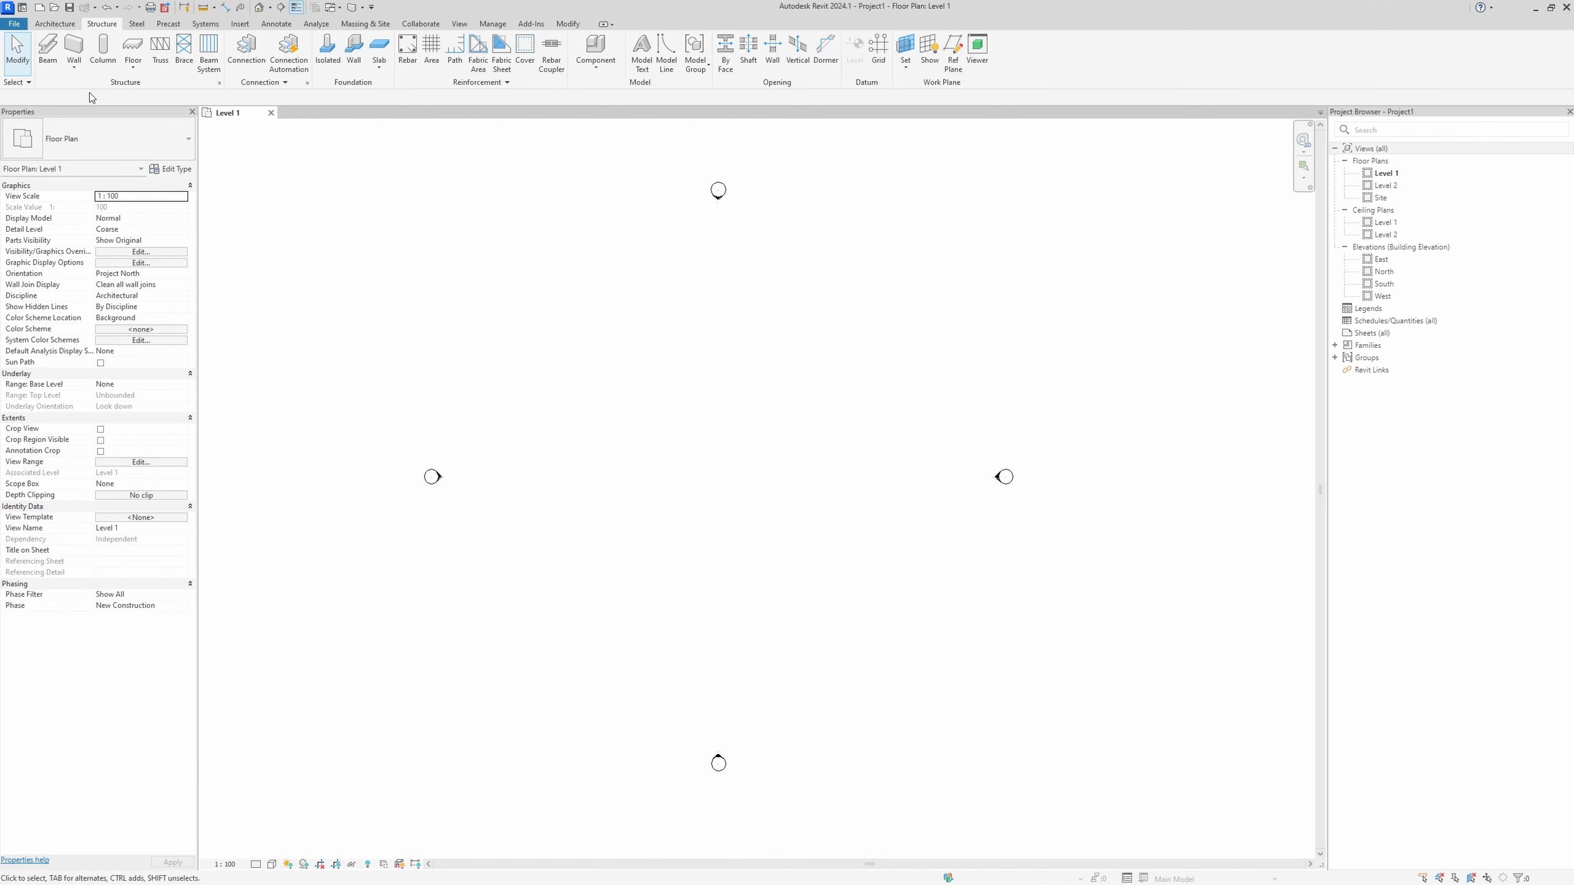
# Preview the Steel, Precast, Systems and Insert ribbon tabs in turn.
pyautogui.click(137, 25)
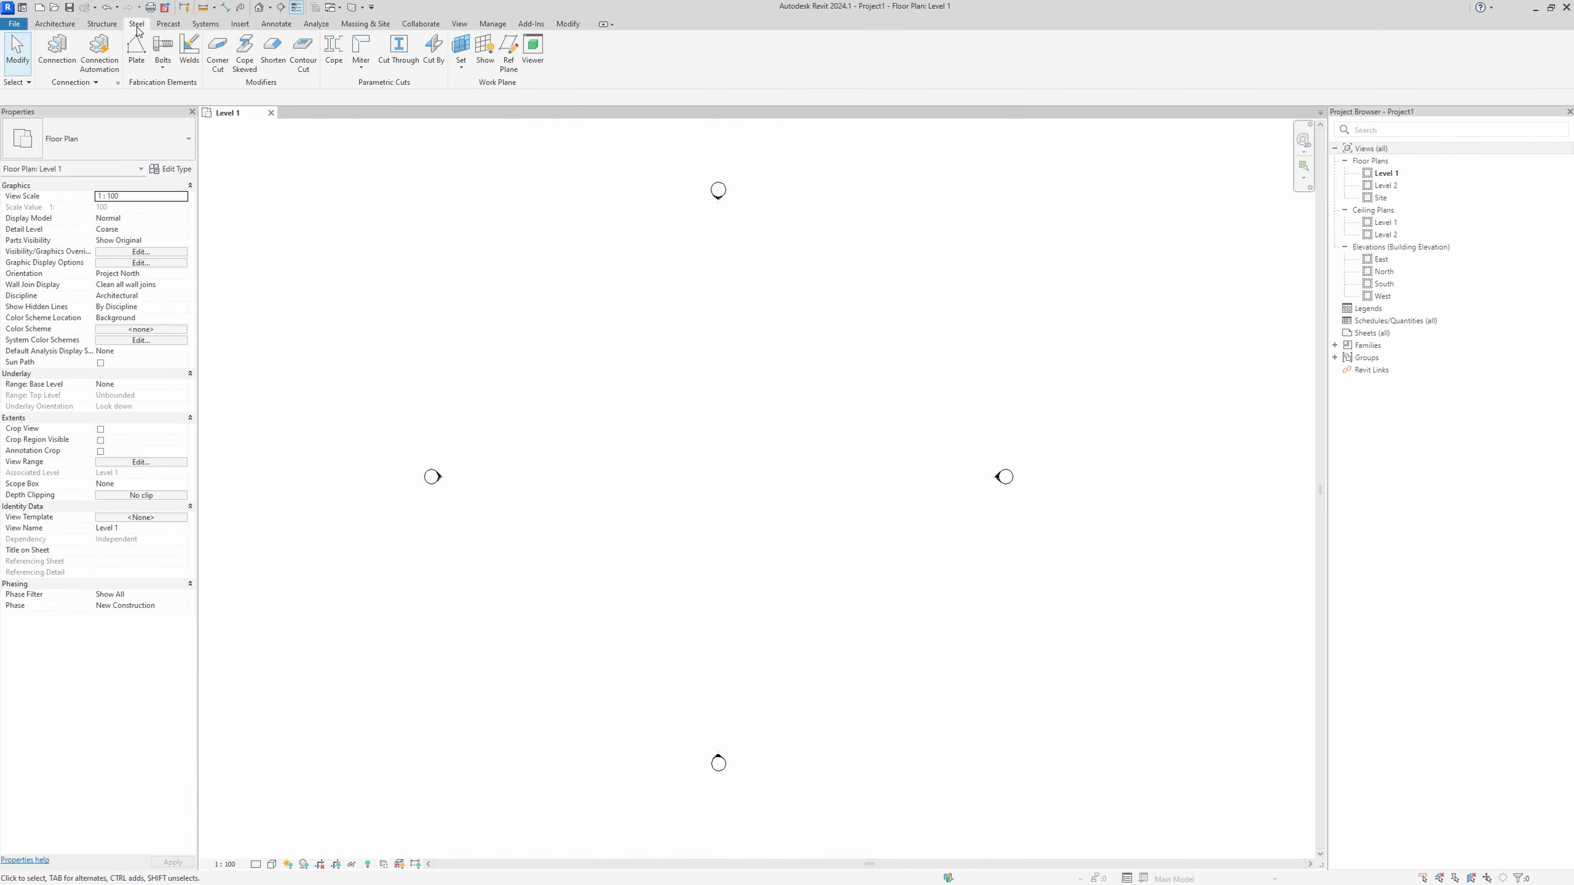
pyautogui.click(174, 27)
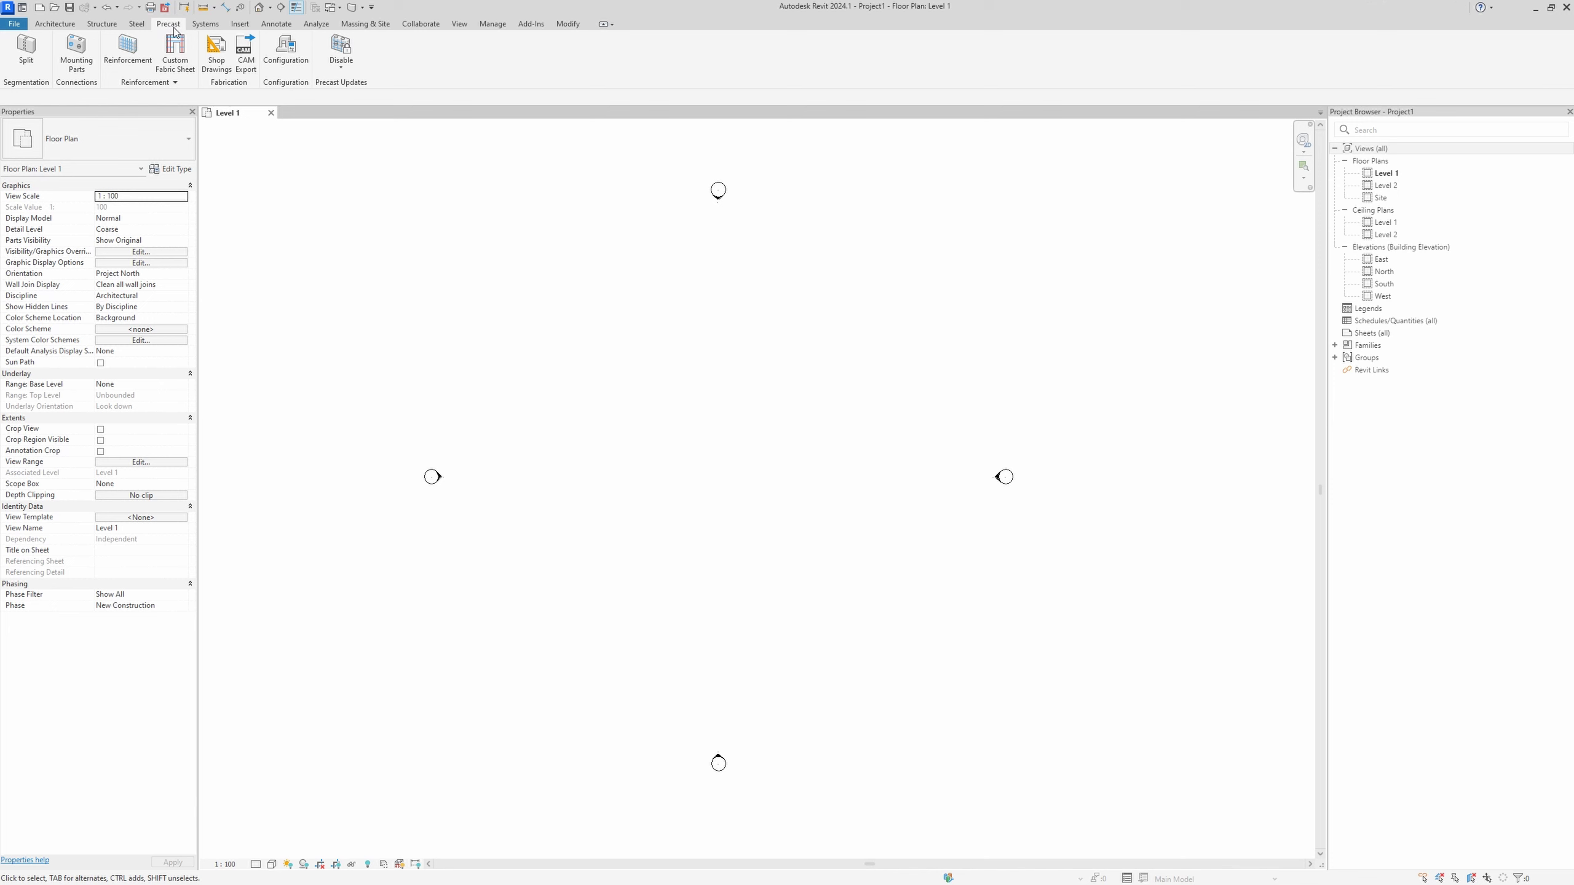
pyautogui.click(215, 29)
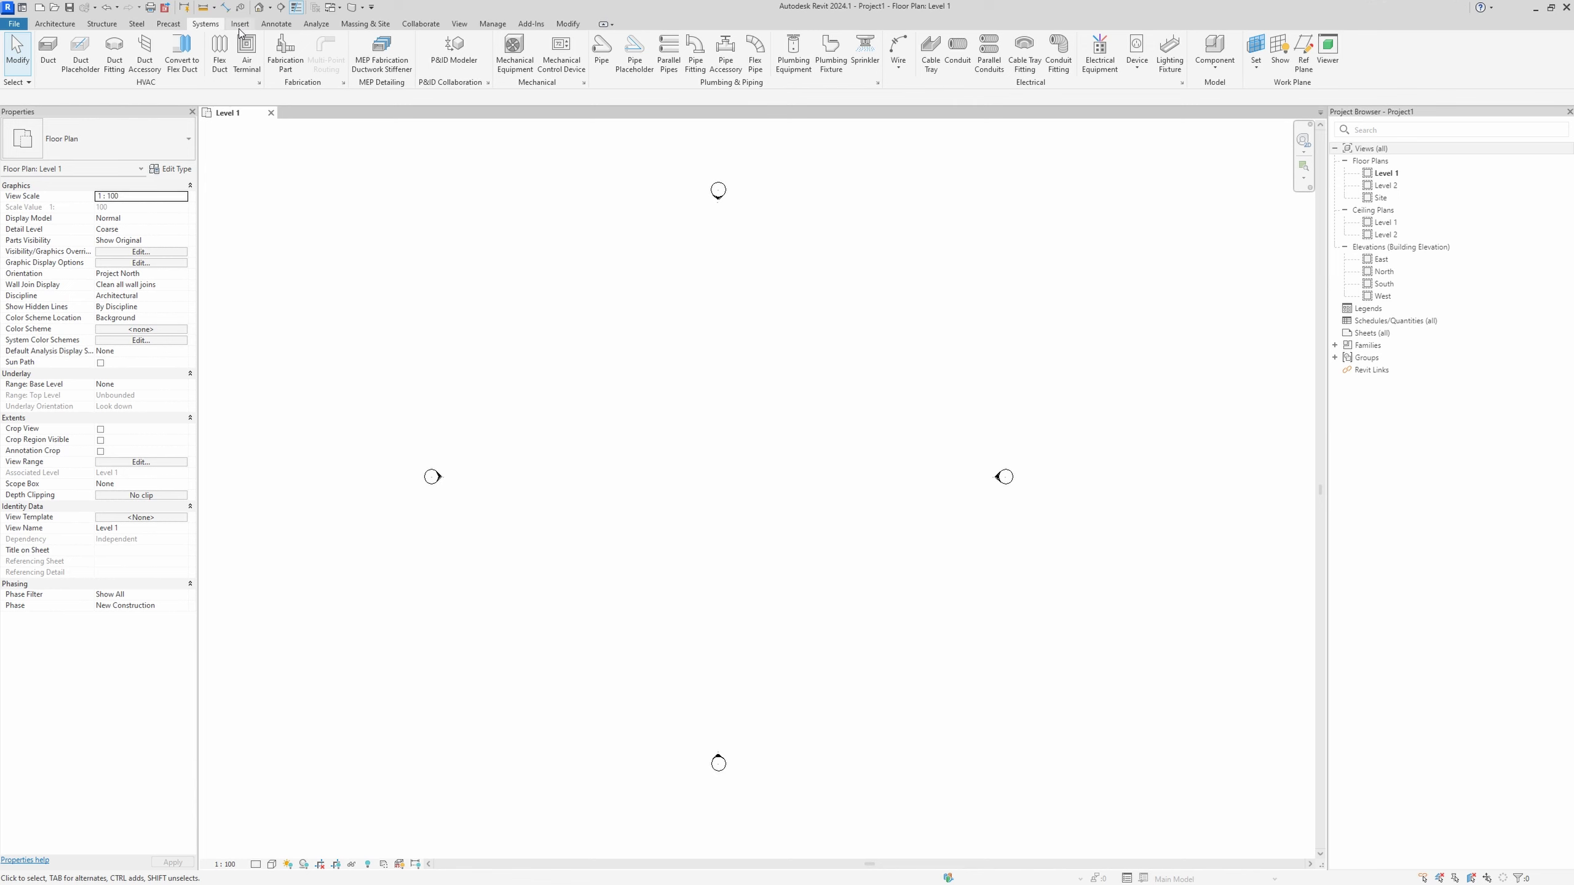
pyautogui.click(239, 30)
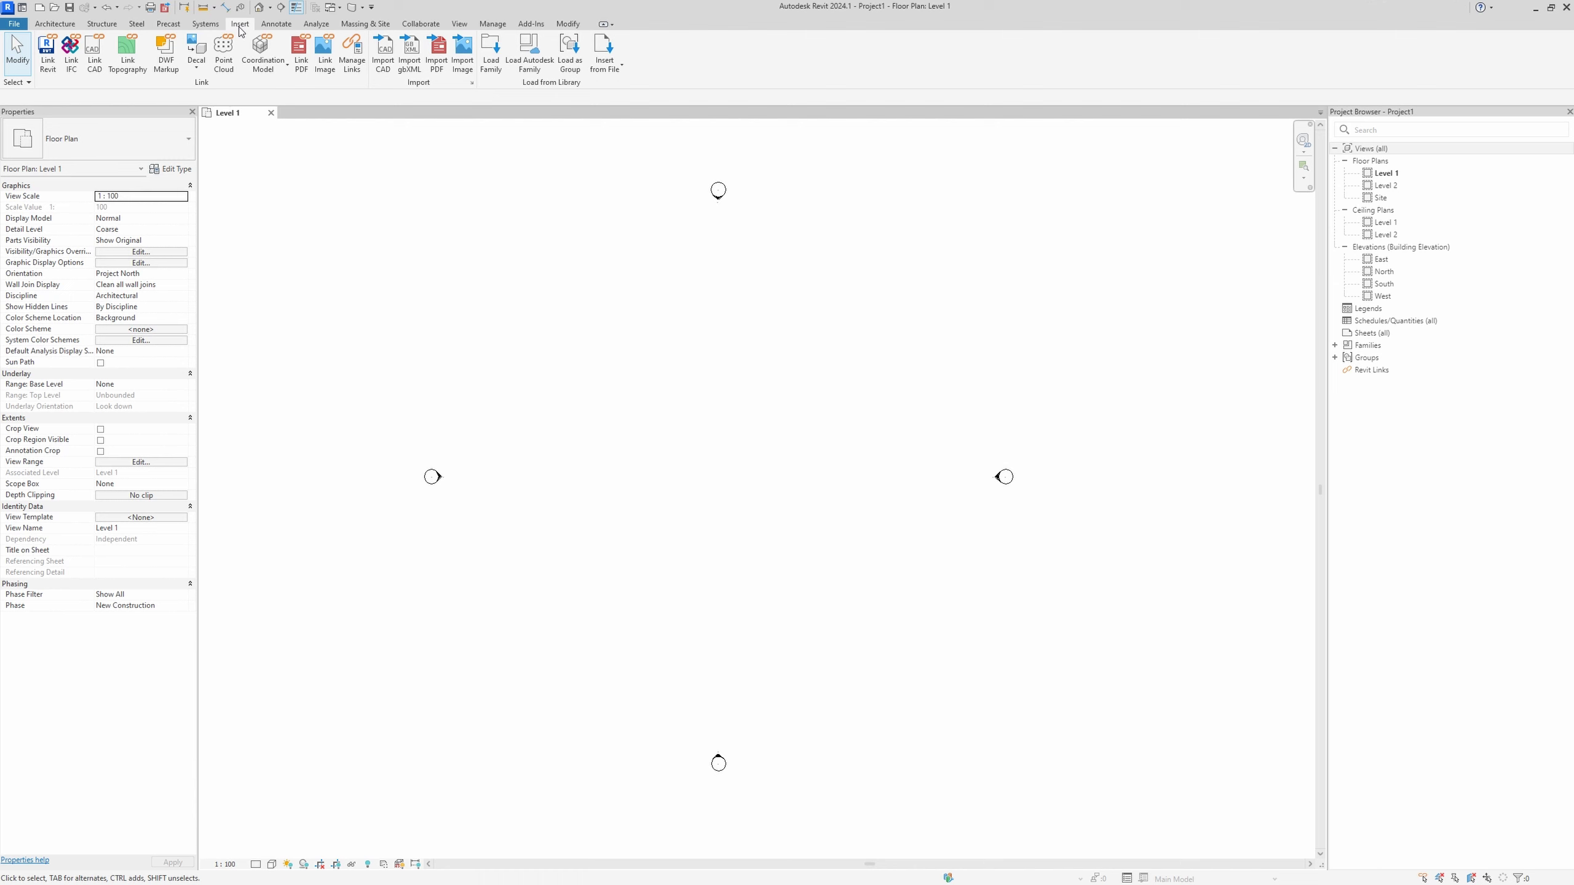
# Preview the Annotate, Analyze, Massing & Site and Collaborate ribbon tabs in turn.
pyautogui.click(295, 27)
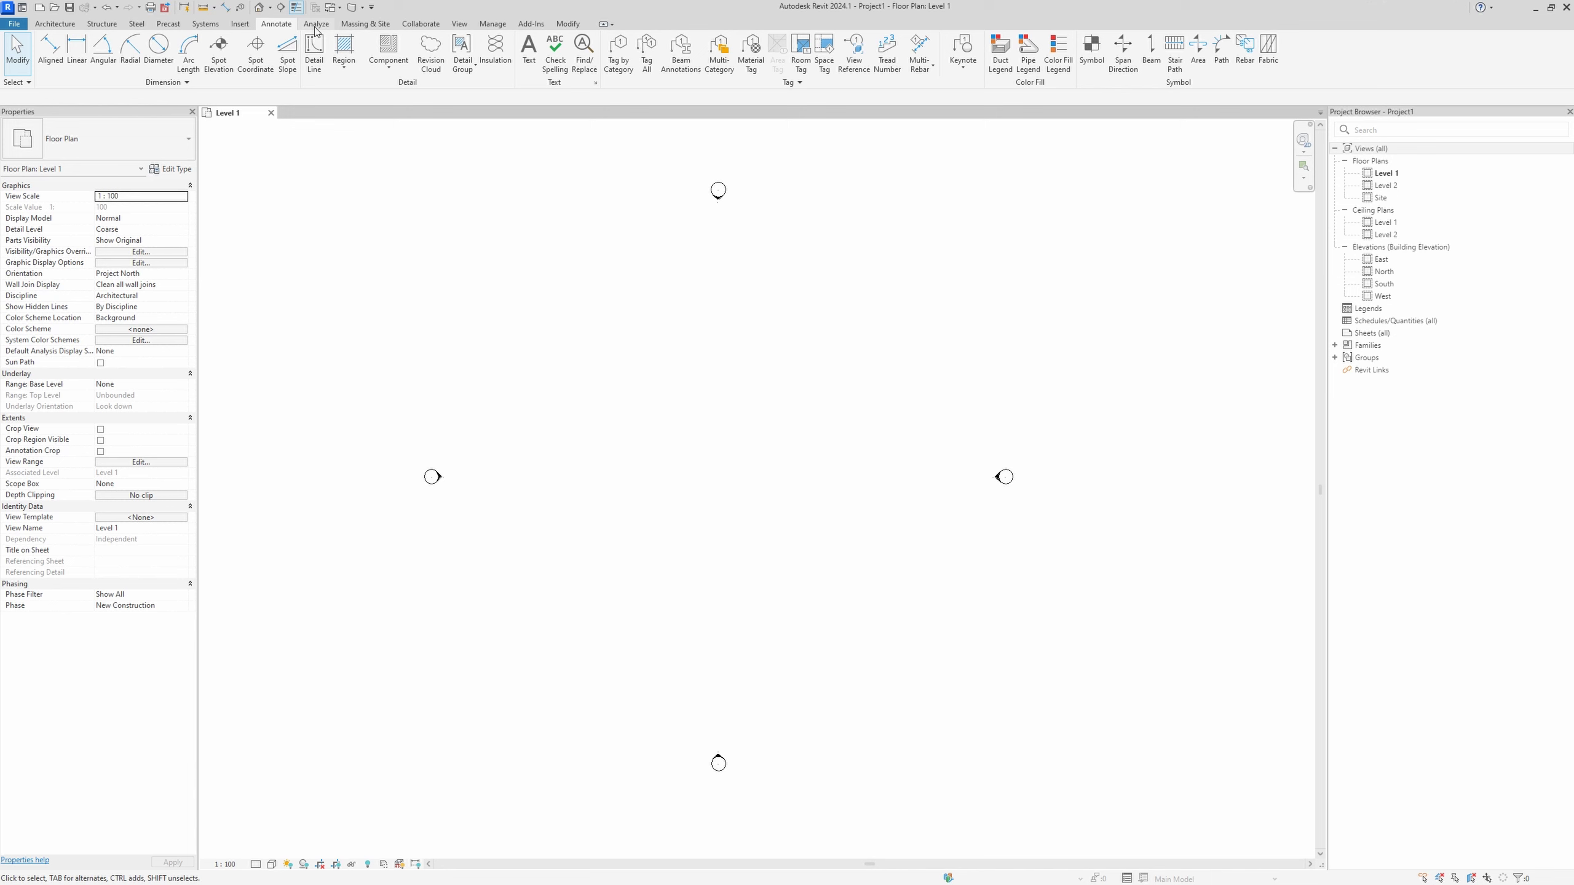
pyautogui.click(316, 24)
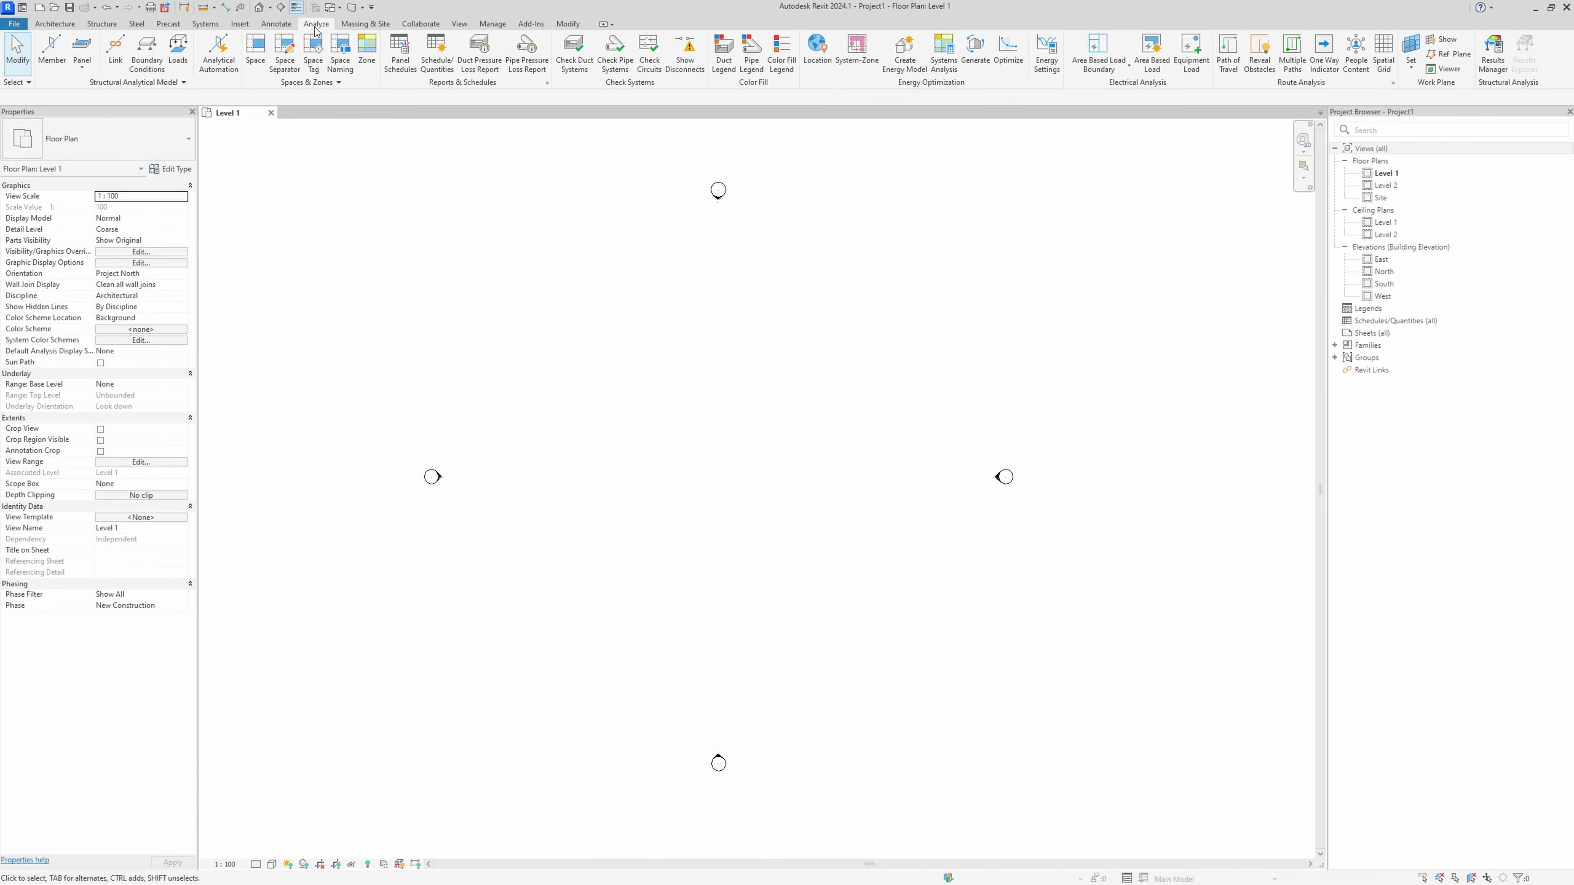
pyautogui.click(365, 28)
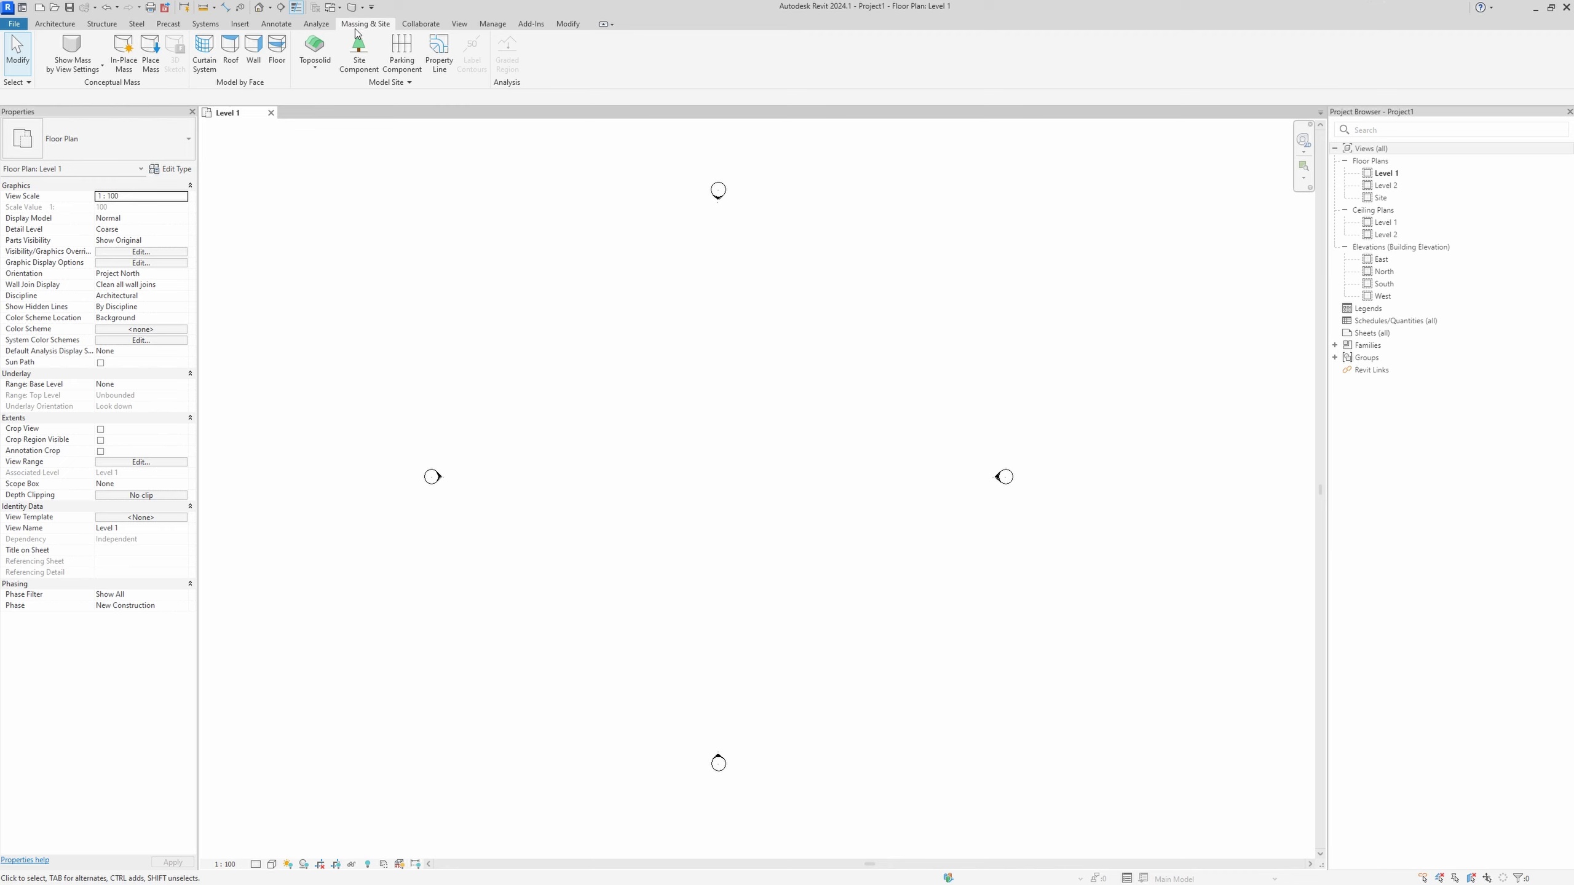
pyautogui.click(427, 26)
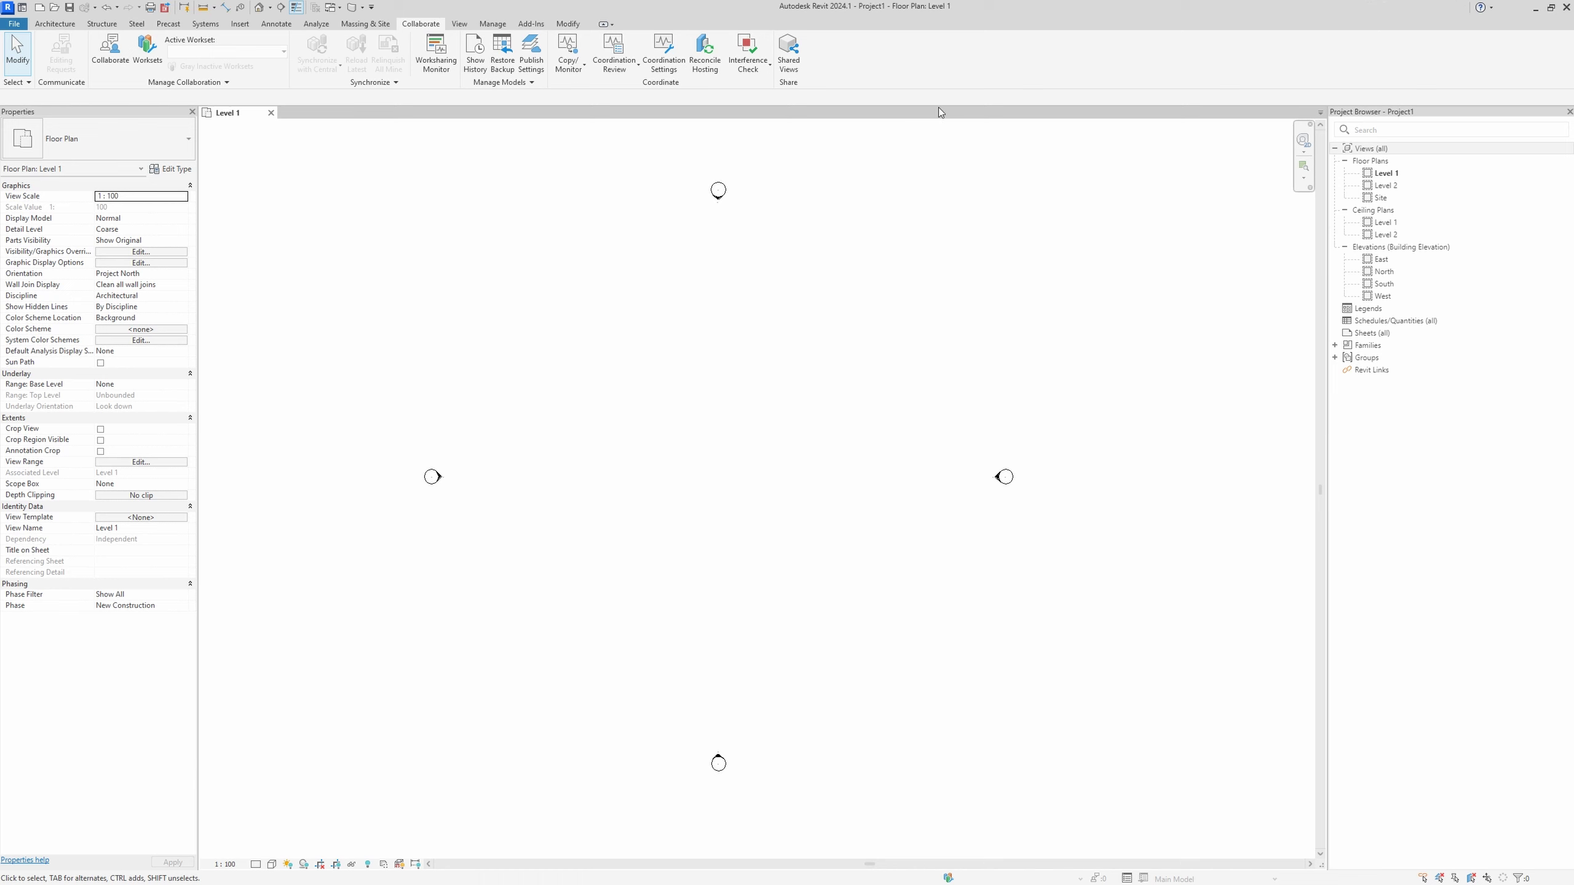
# Preview the View, Manage (Additional Settings), Add-Ins and Modify ribbon tabs in turn.
pyautogui.click(461, 26)
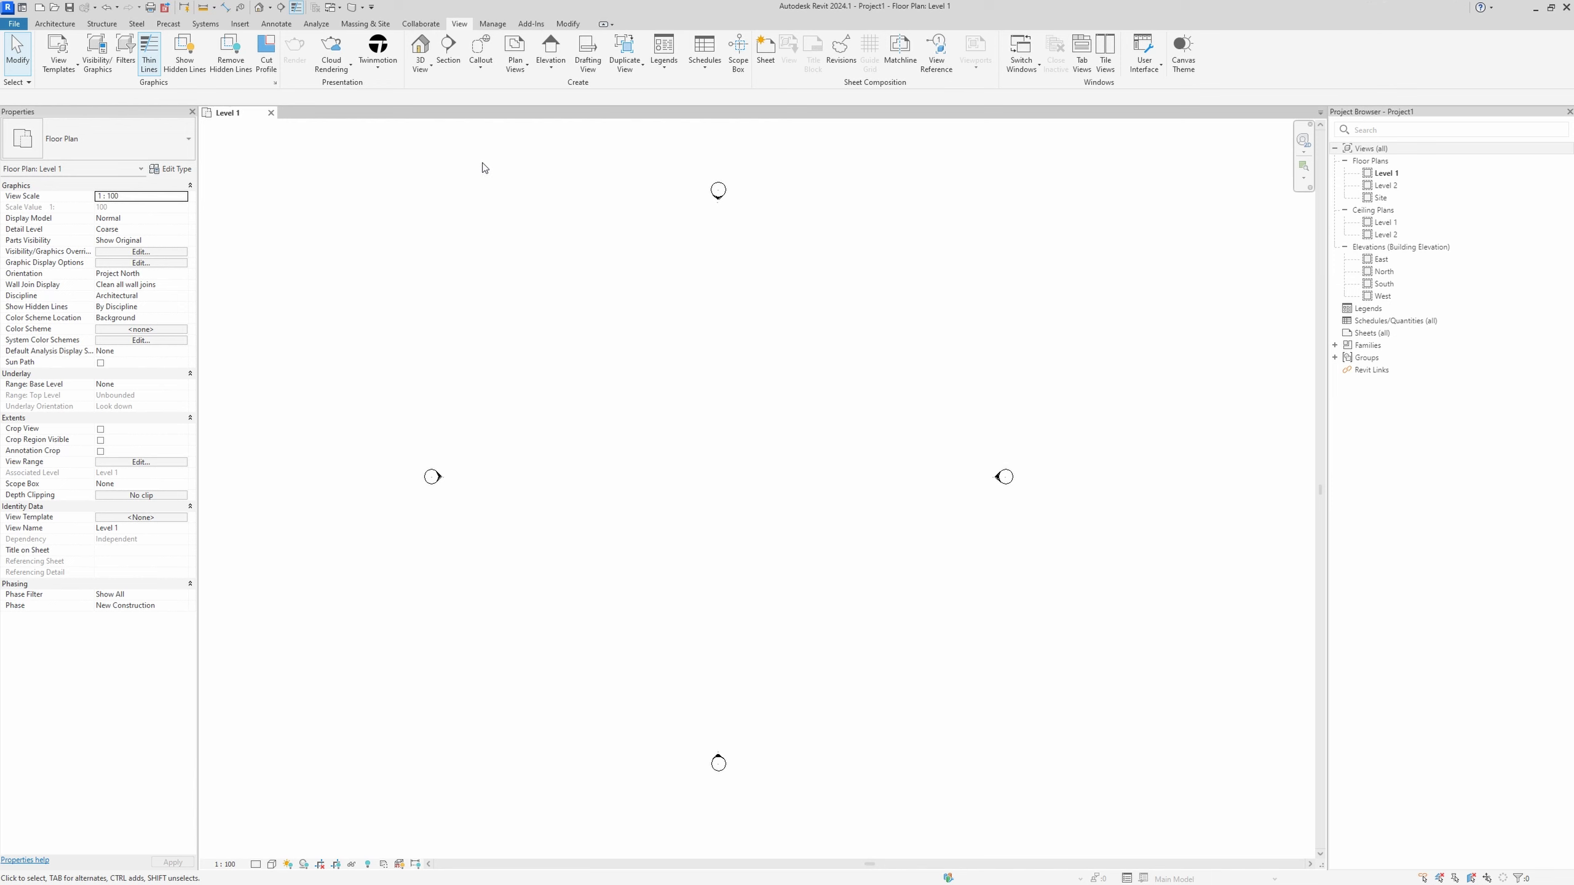
pyautogui.click(493, 24)
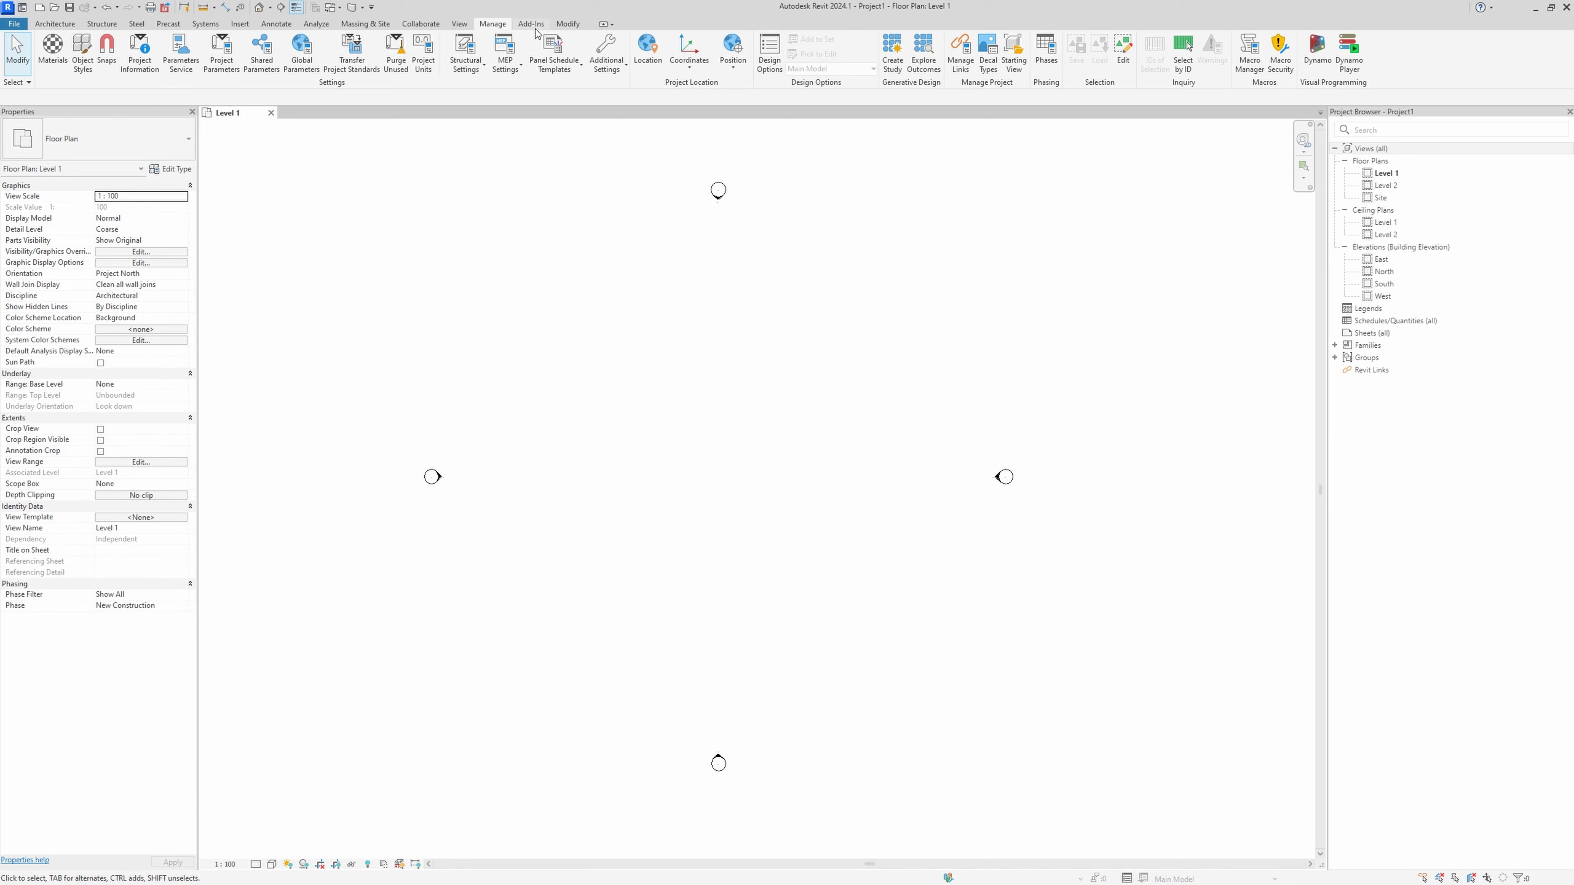
pyautogui.click(620, 65)
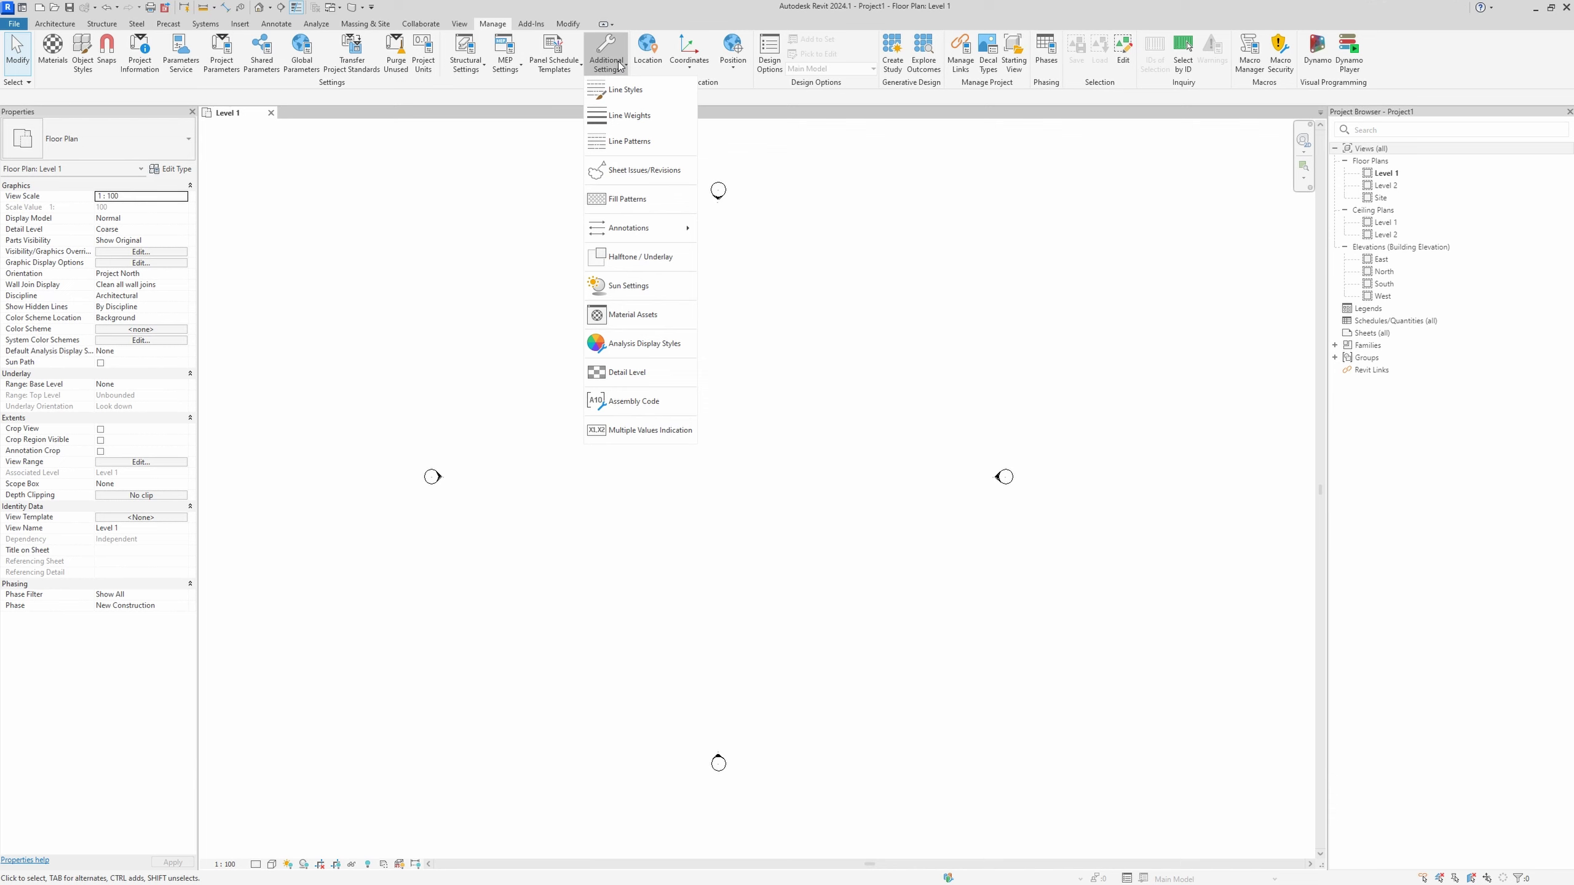
pyautogui.click(540, 26)
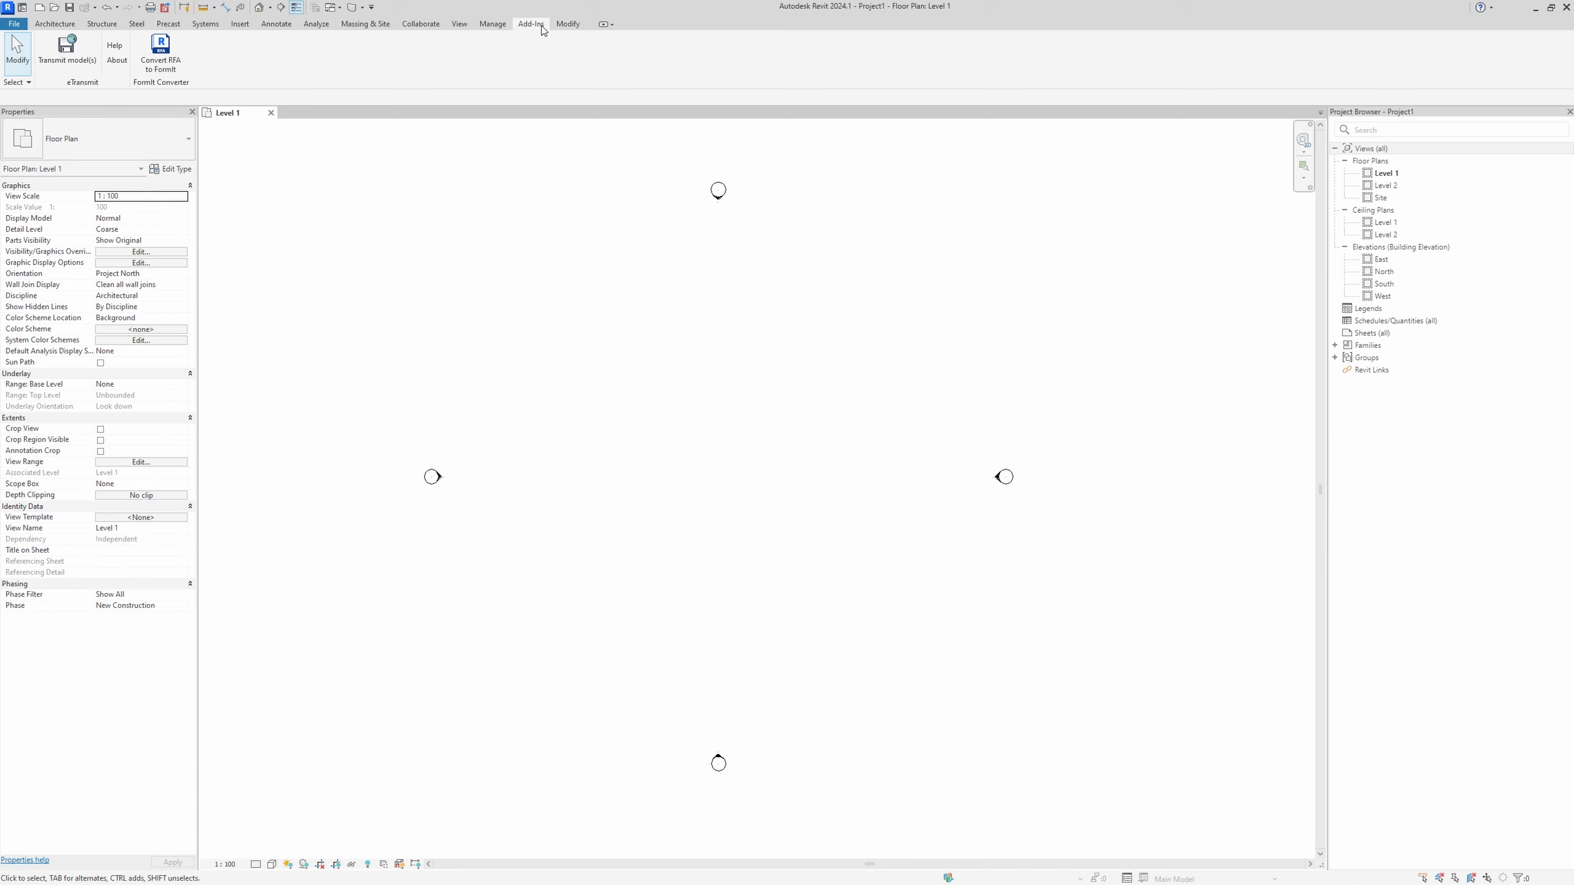
pyautogui.click(574, 26)
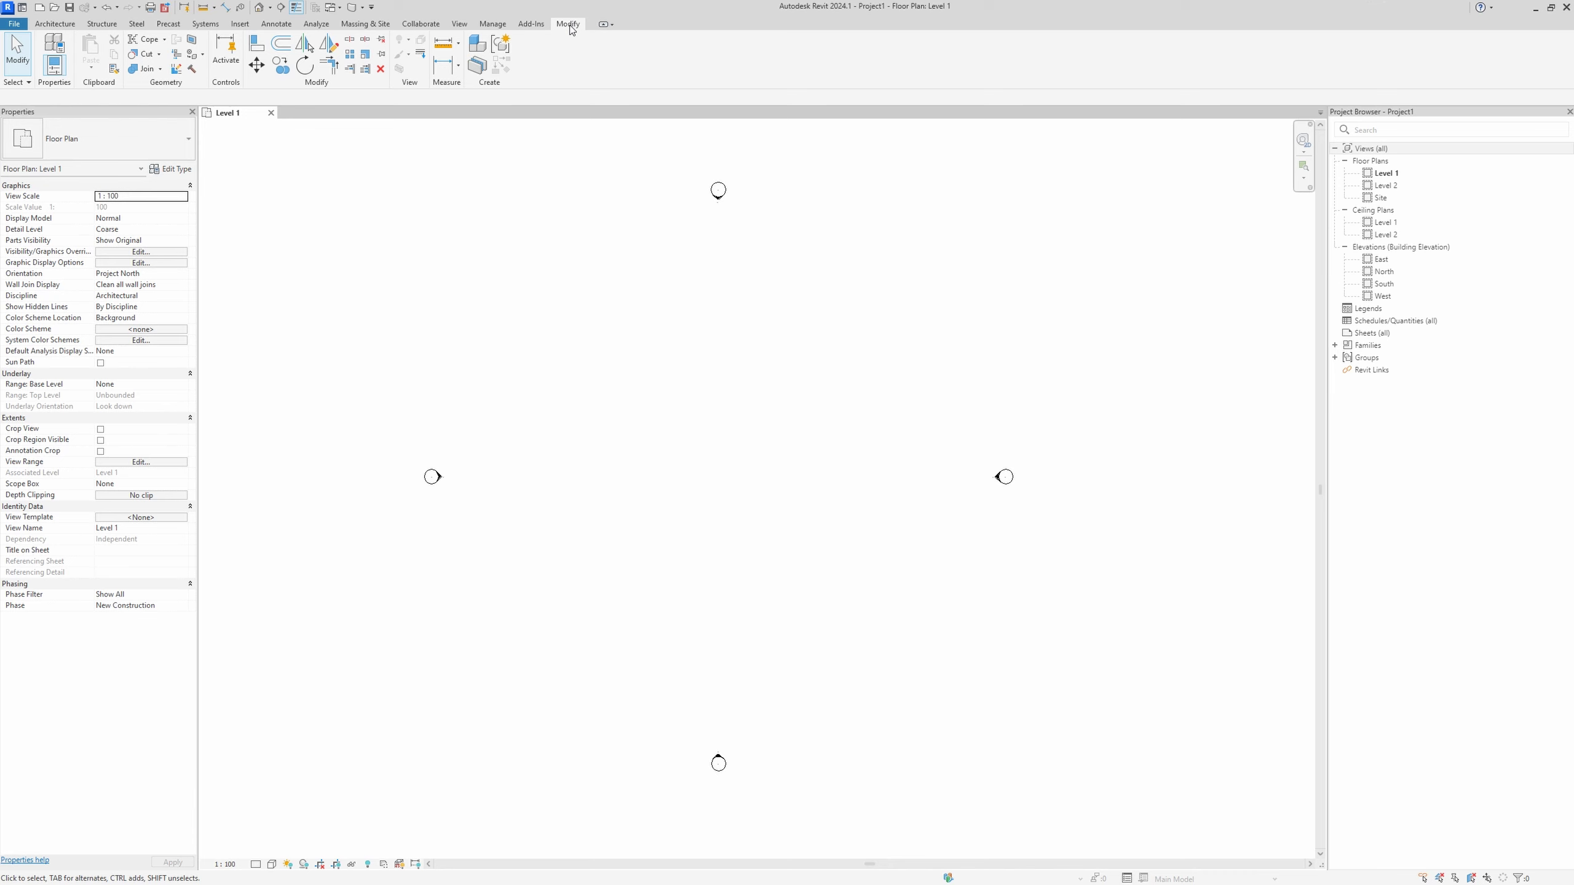
# Start the Wall tool from the Architecture tab and cancel it without drawing.
pyautogui.click(56, 23)
pyautogui.click(54, 53)
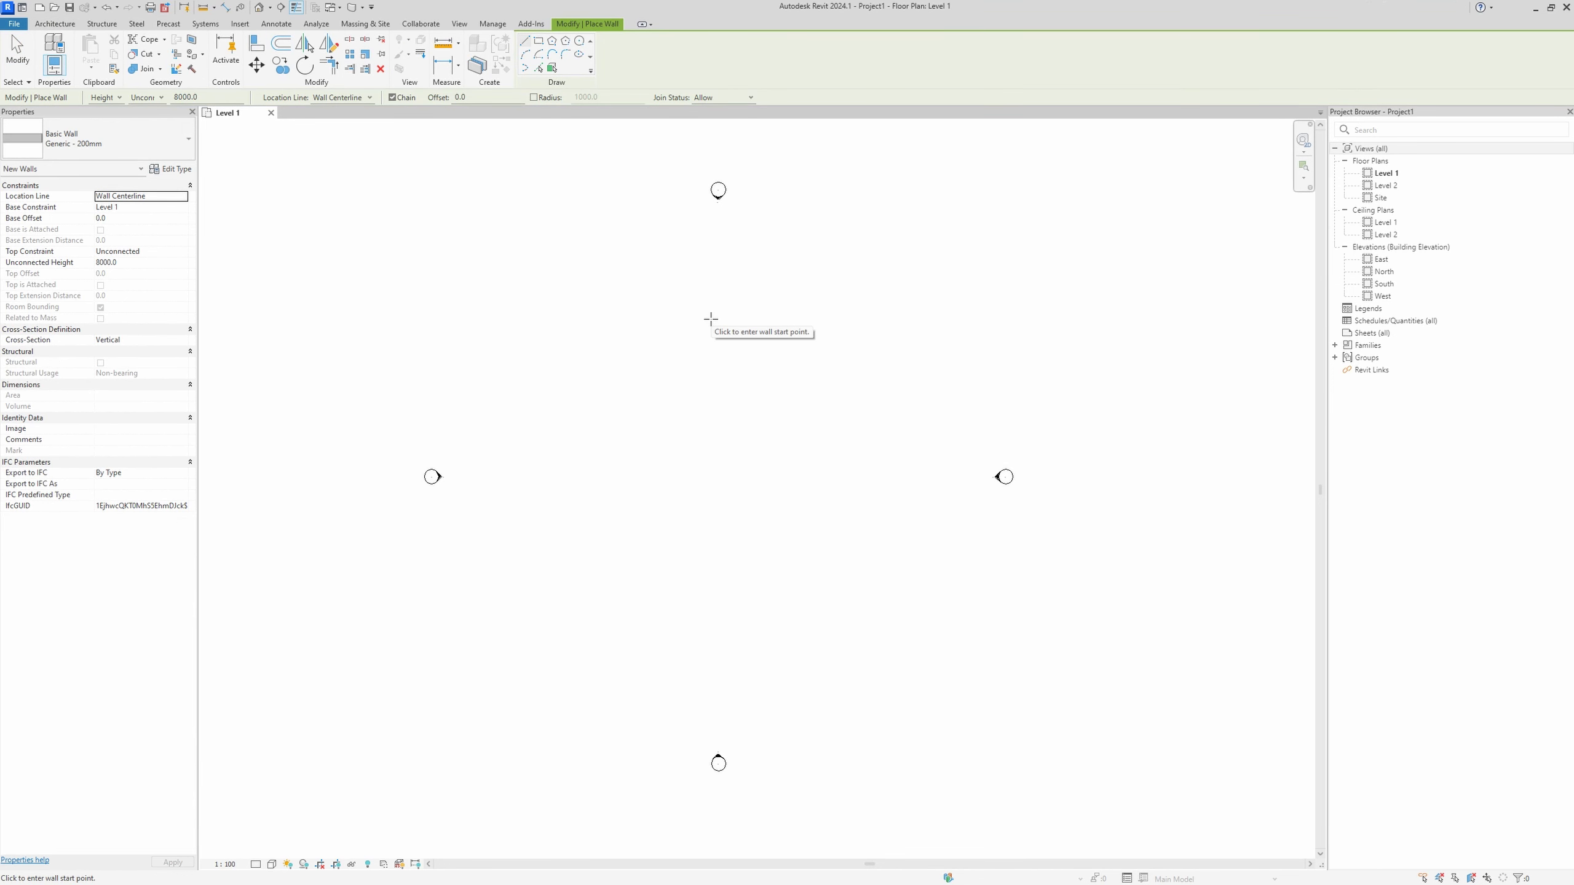
pyautogui.press('Escape')
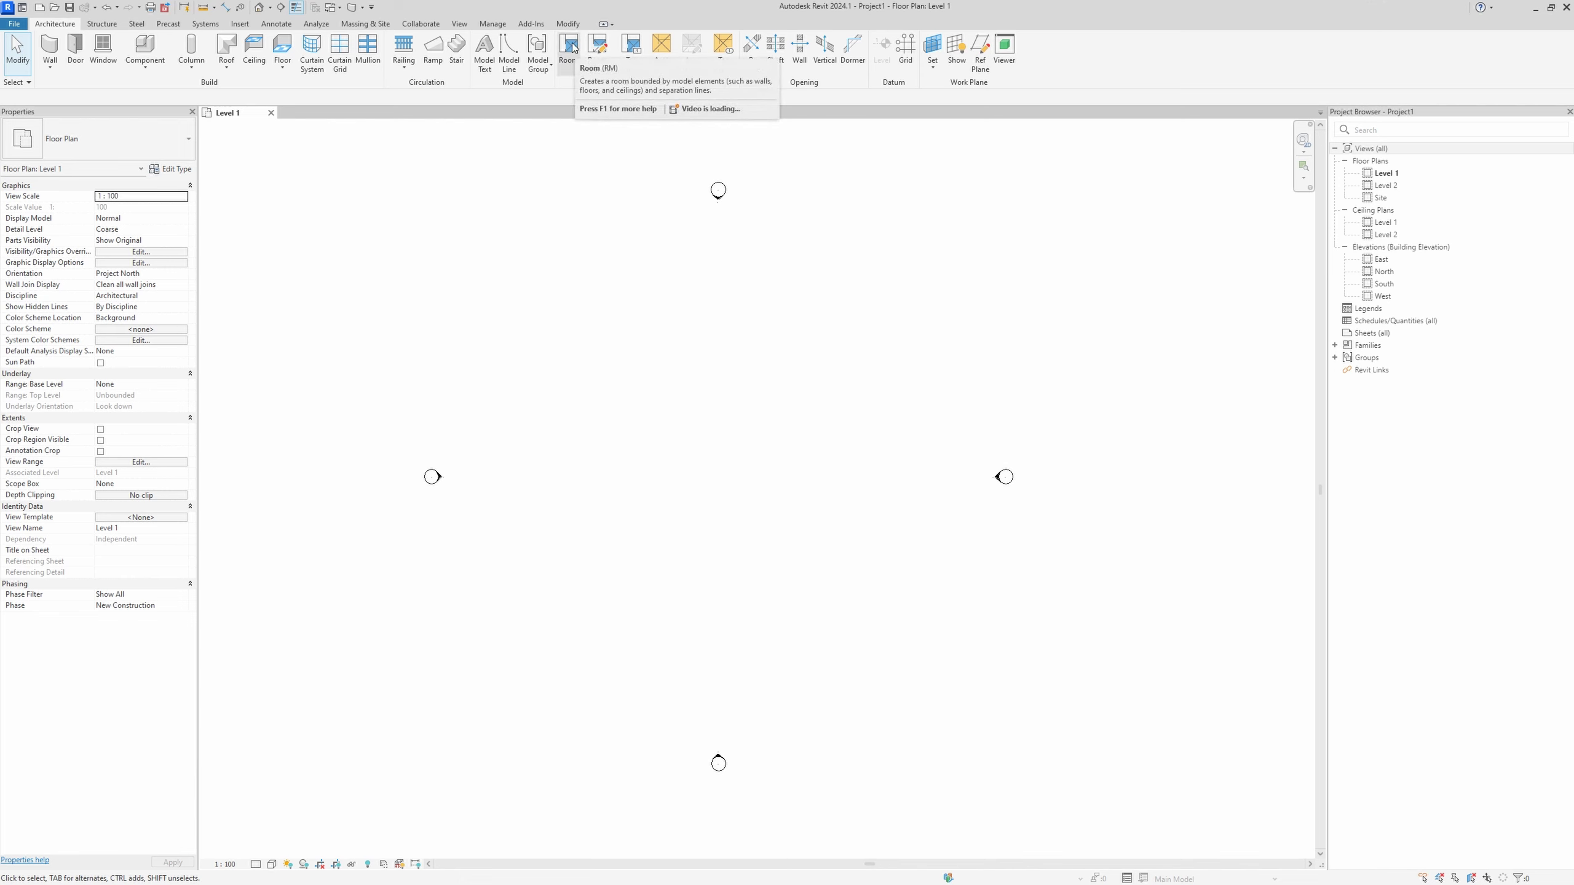
pyautogui.moveTo(49, 49)
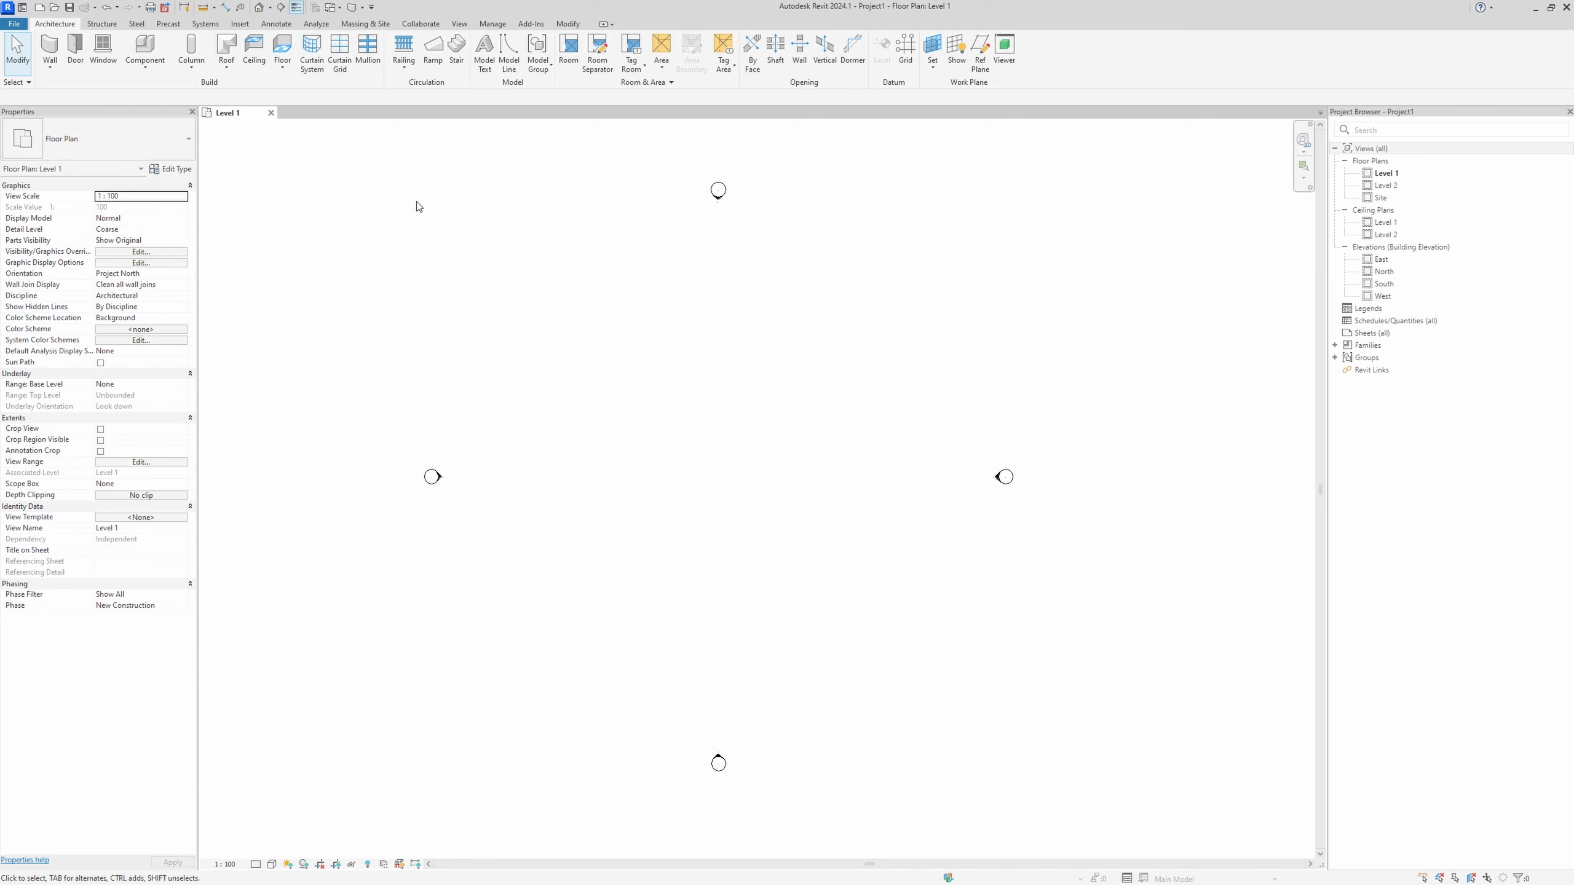
# Start the Wall tool, check its height, and leave the top constraint Unconnected.
pyautogui.click(50, 45)
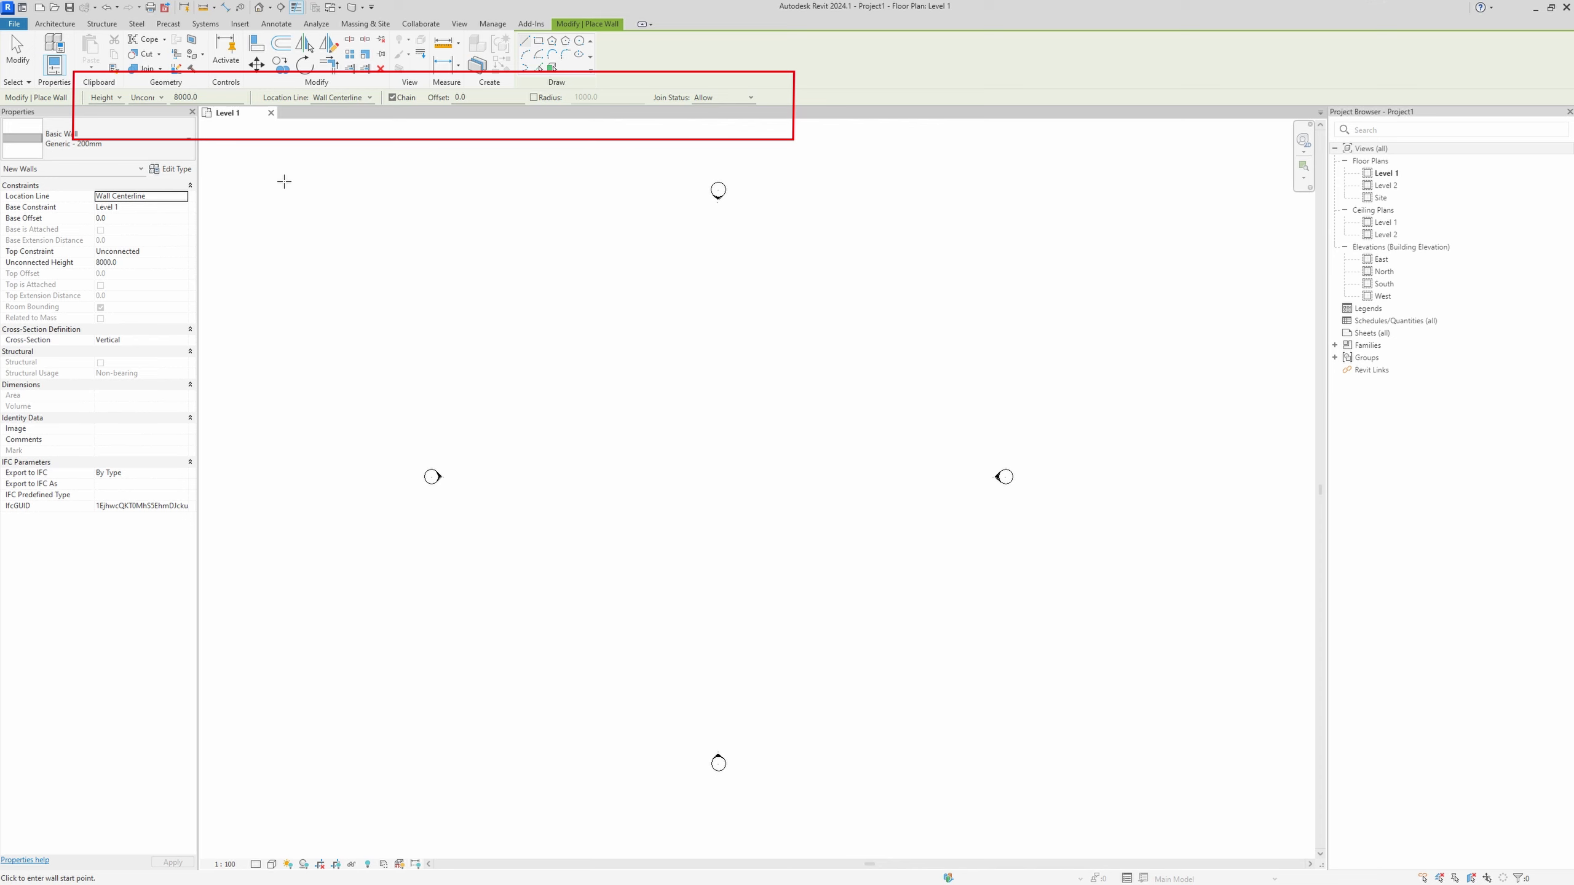
pyautogui.click(115, 97)
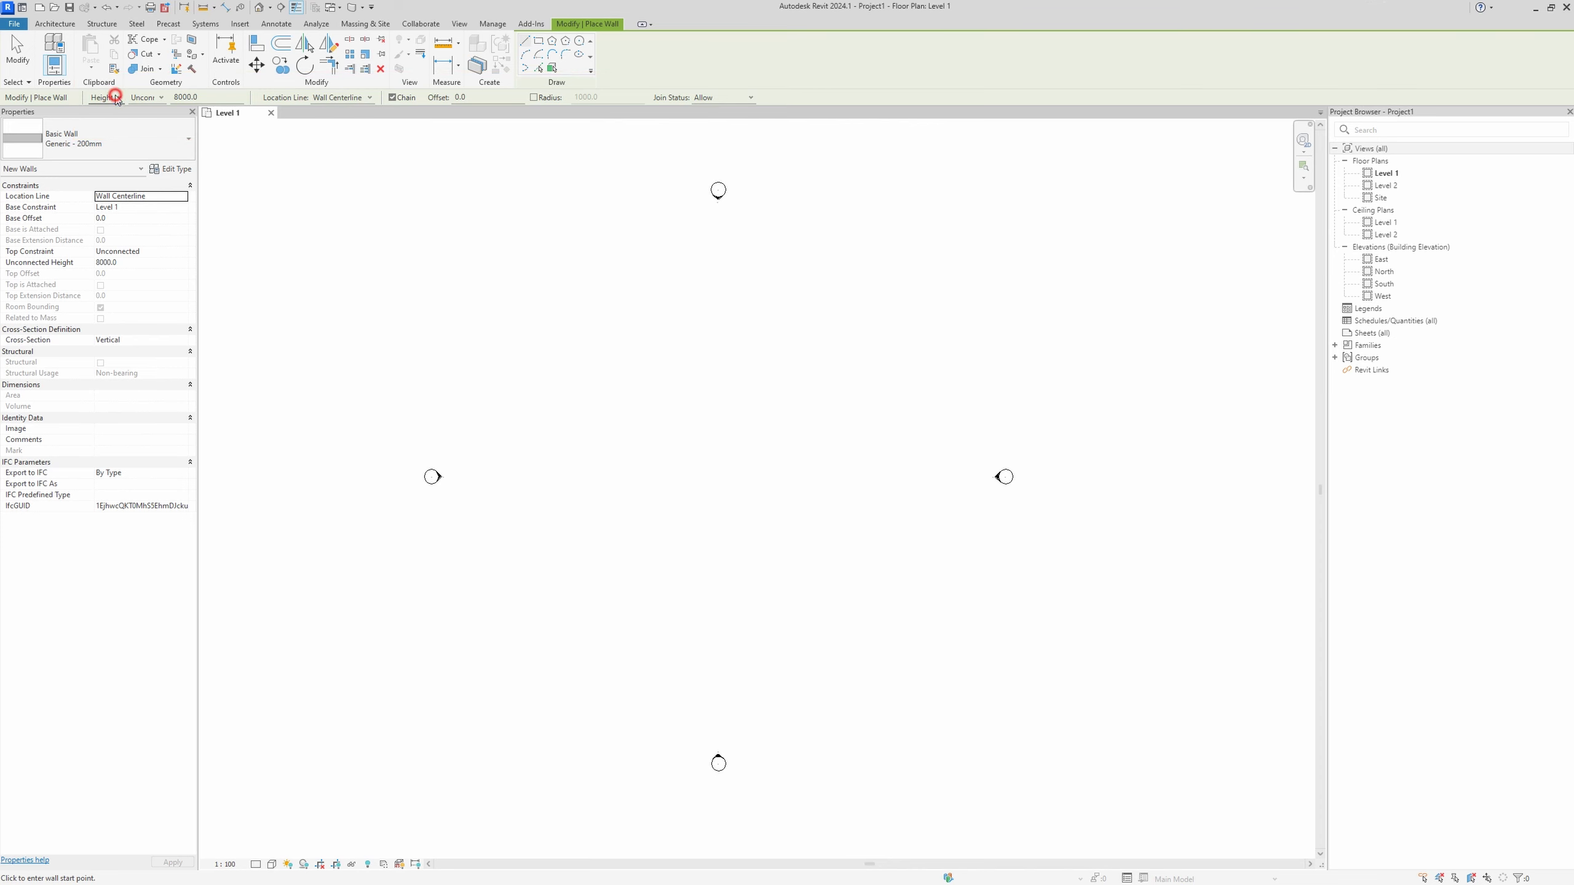
pyautogui.click(161, 97)
pyautogui.click(160, 100)
# Start room placement with the upper limit kept at Level 1.
pyautogui.click(55, 24)
pyautogui.click(560, 57)
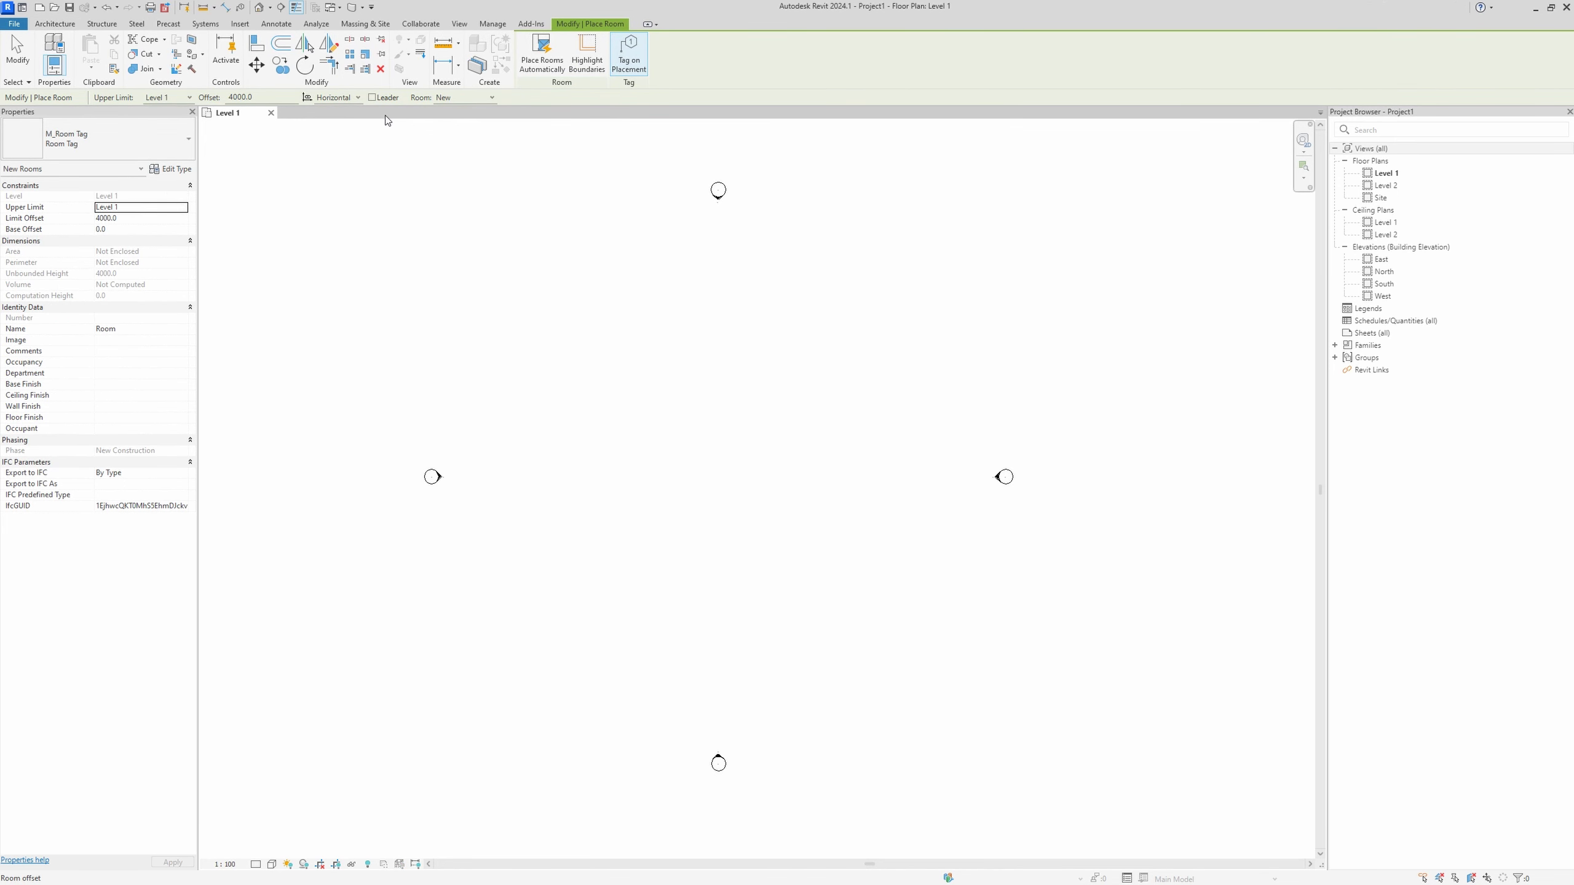
pyautogui.click(182, 97)
pyautogui.click(182, 99)
pyautogui.click(55, 23)
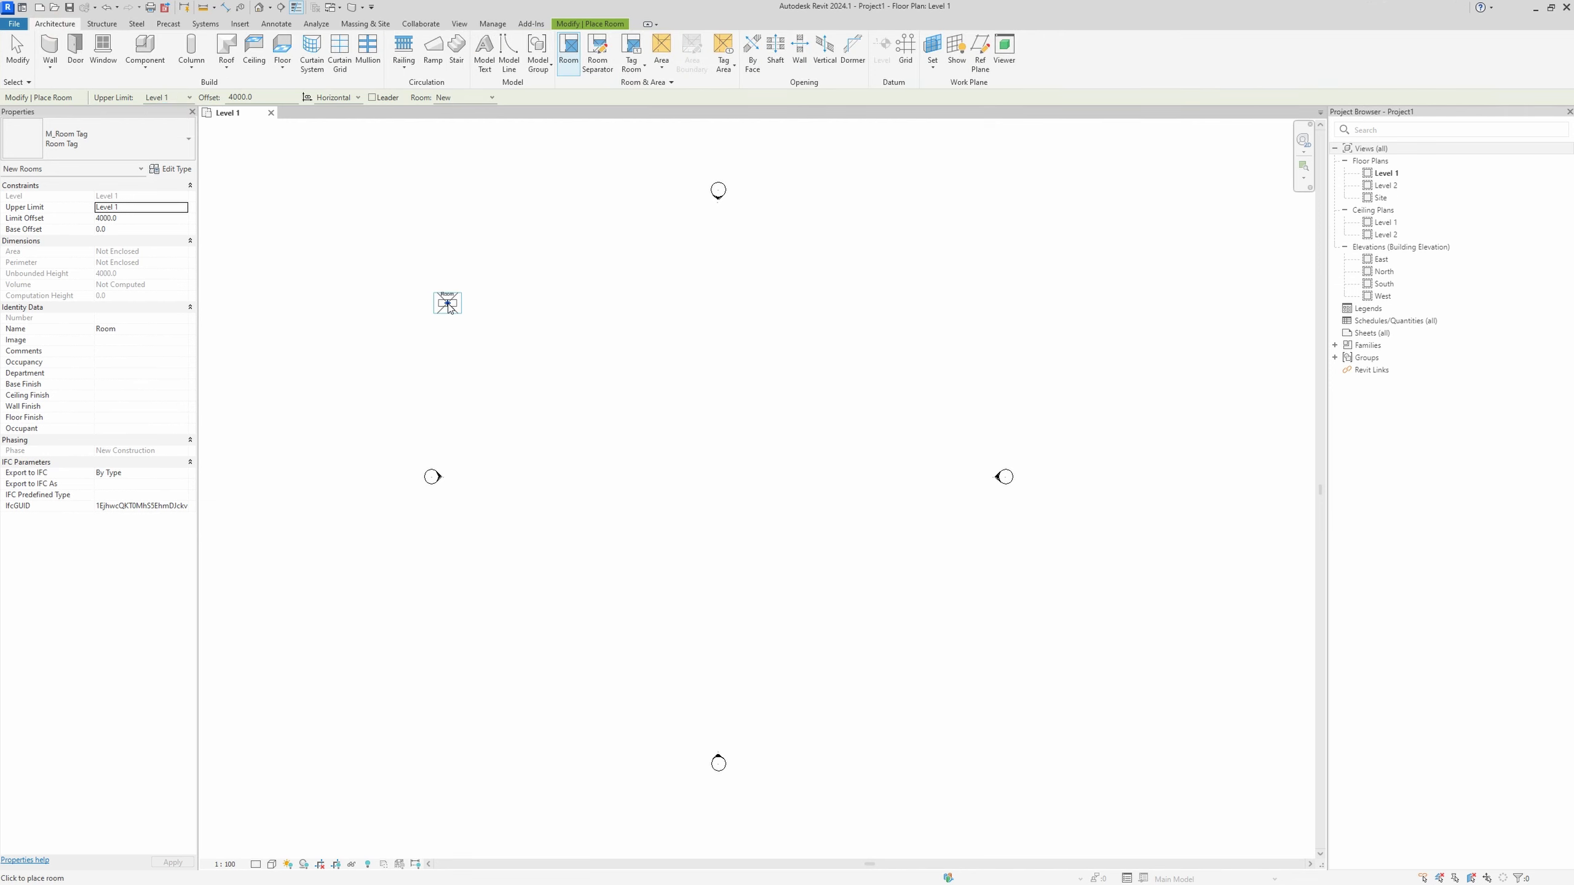
# End room placement and undock the Properties palette from the left side.
pyautogui.press('Escape')
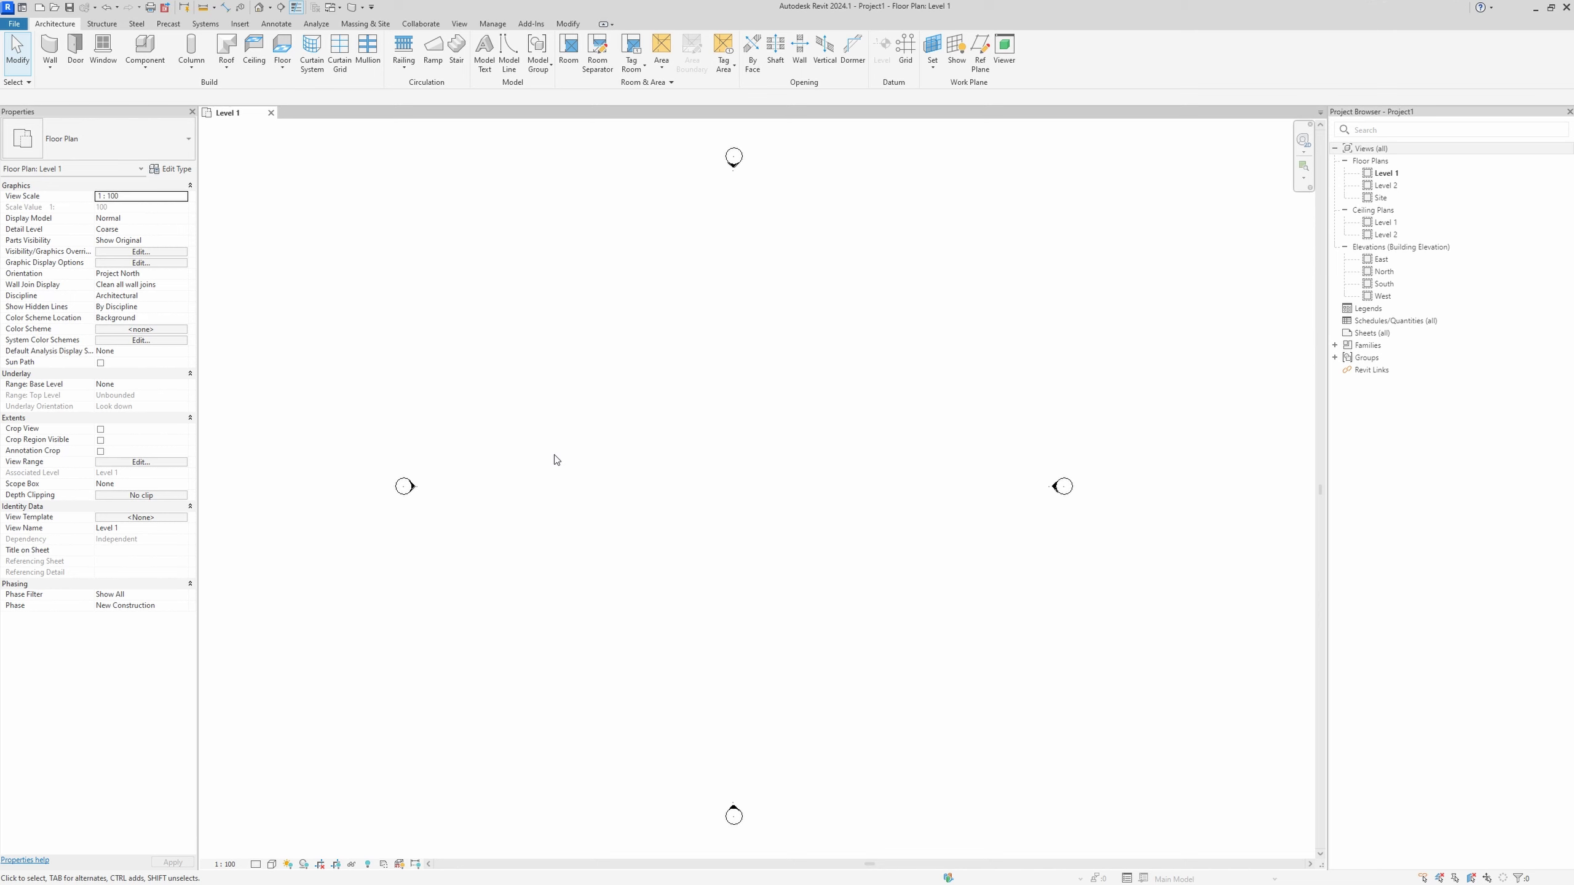
pyautogui.rightClick(678, 440)
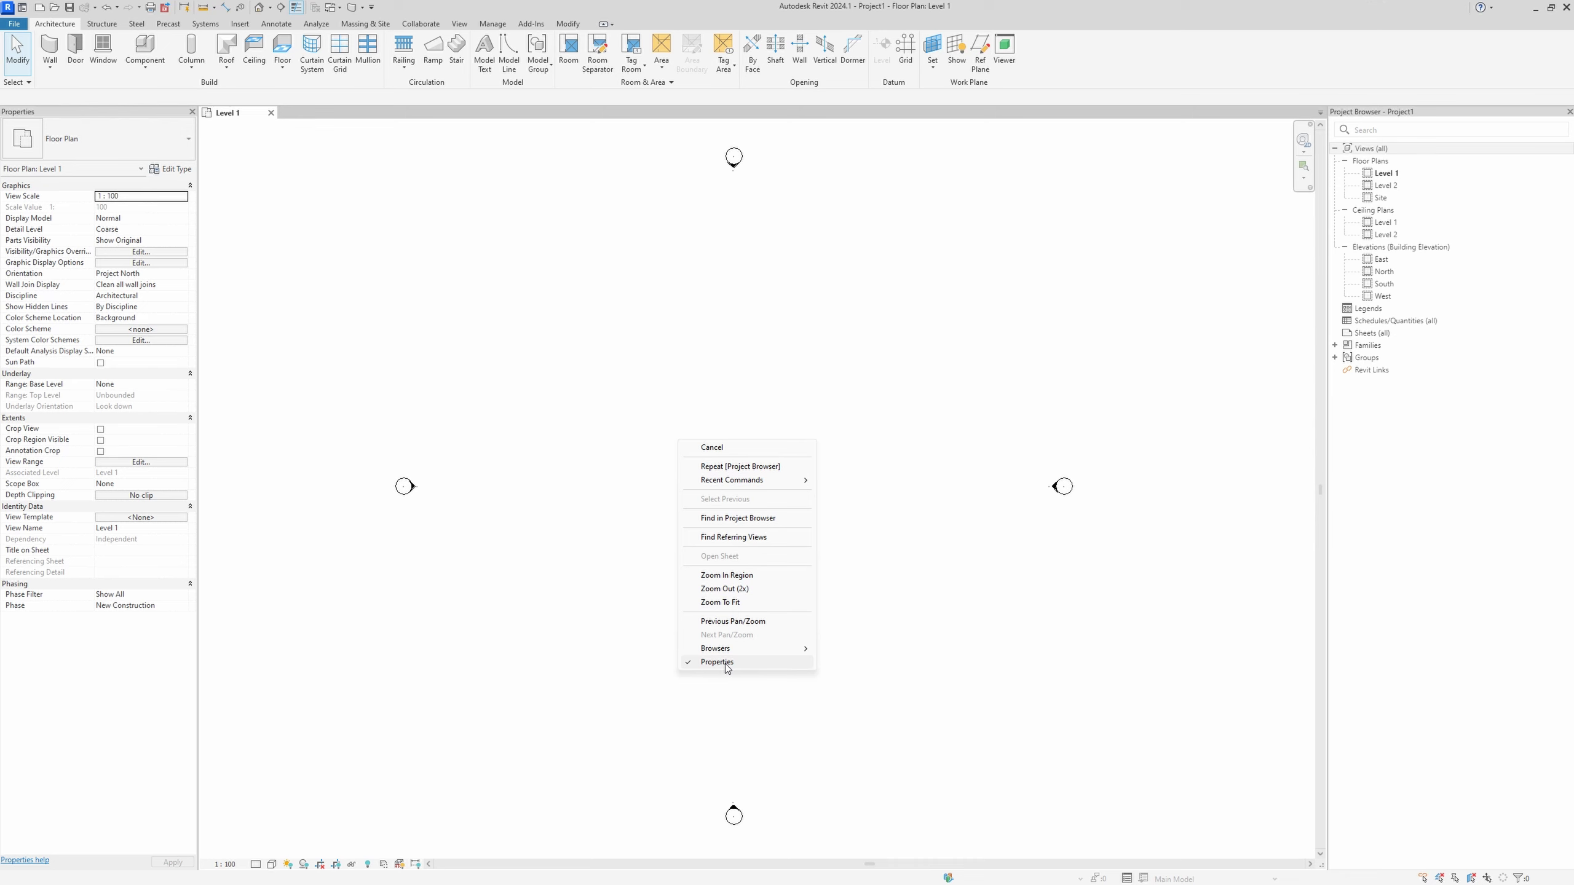
pyautogui.click(557, 451)
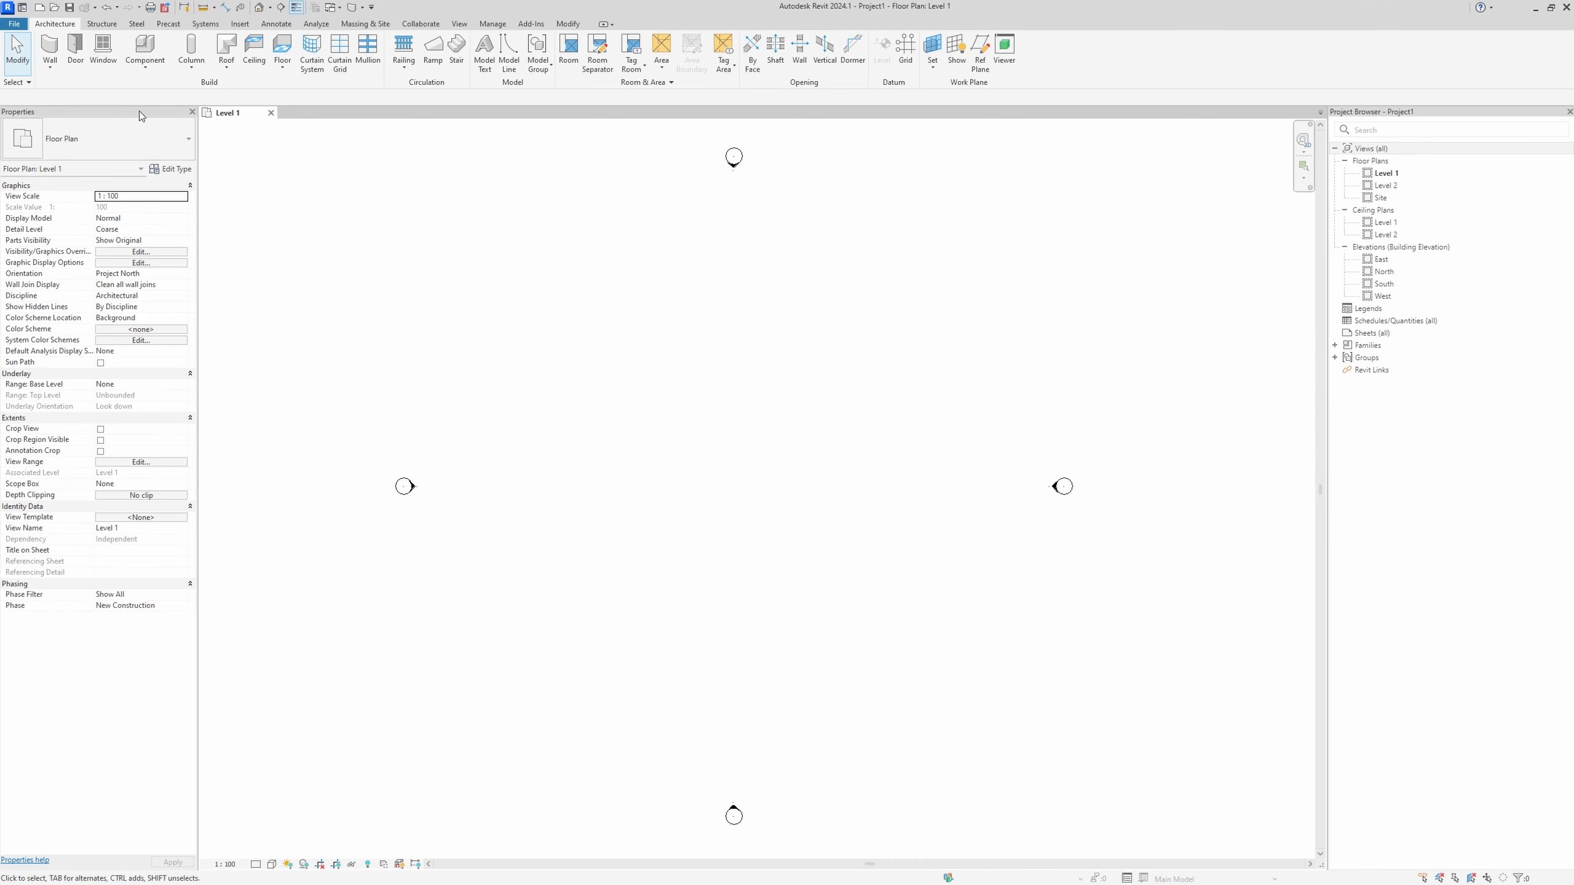
pyautogui.moveTo(139, 112)
pyautogui.mouseDown()
pyautogui.moveTo(224, 166)
pyautogui.moveTo(1446, 223)
pyautogui.mouseUp()
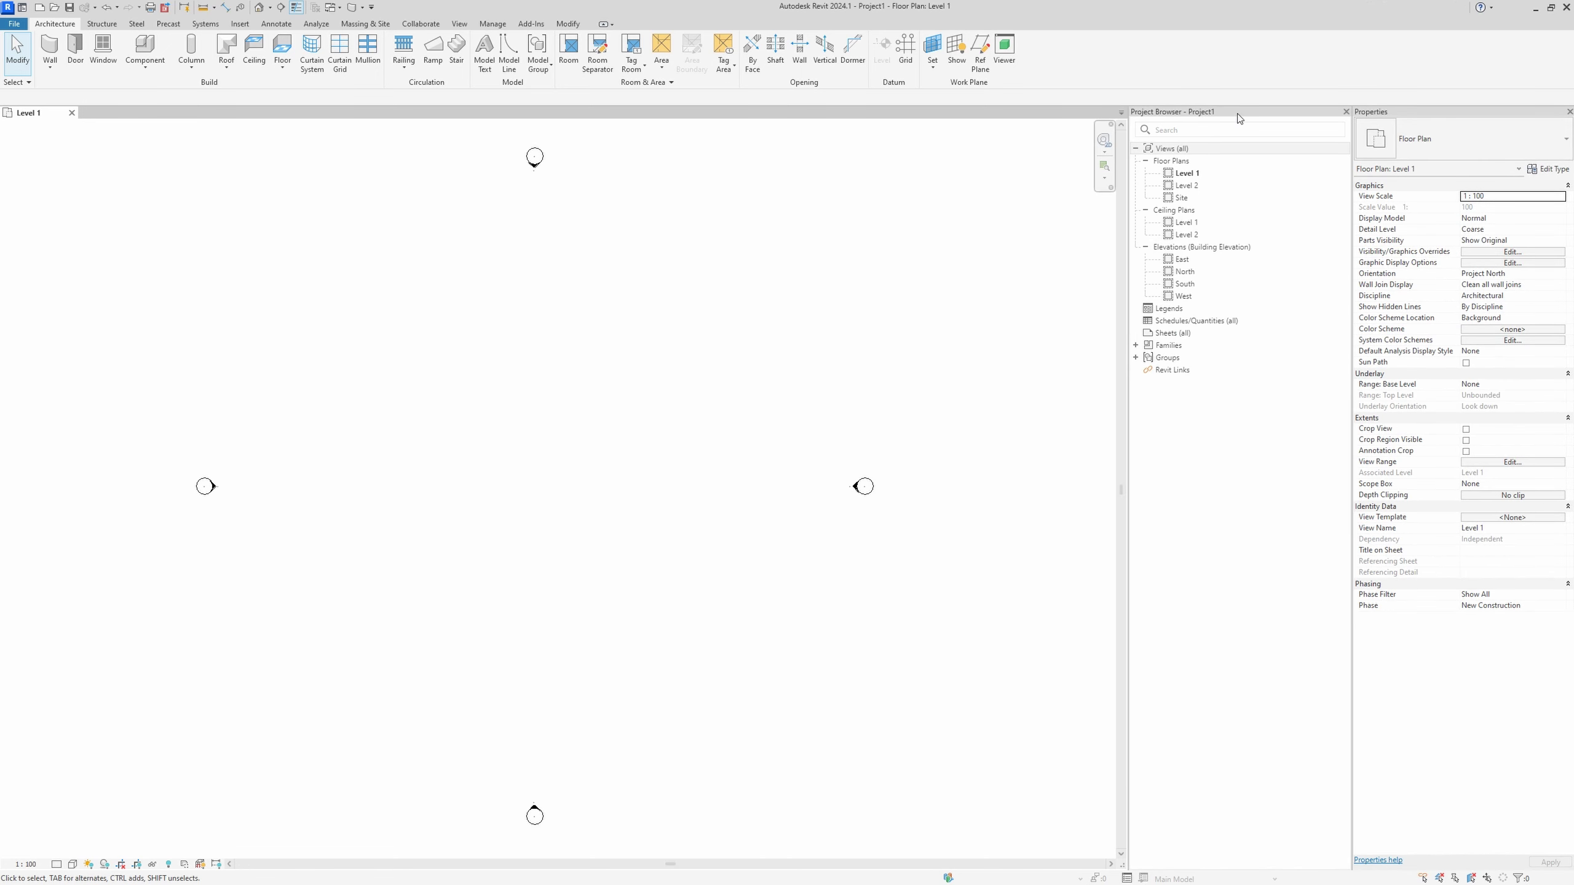
# Re-dock the Properties palette on the left and narrow the Project Browser.
pyautogui.moveTo(1391, 113); pyautogui.dragTo(241, 219)
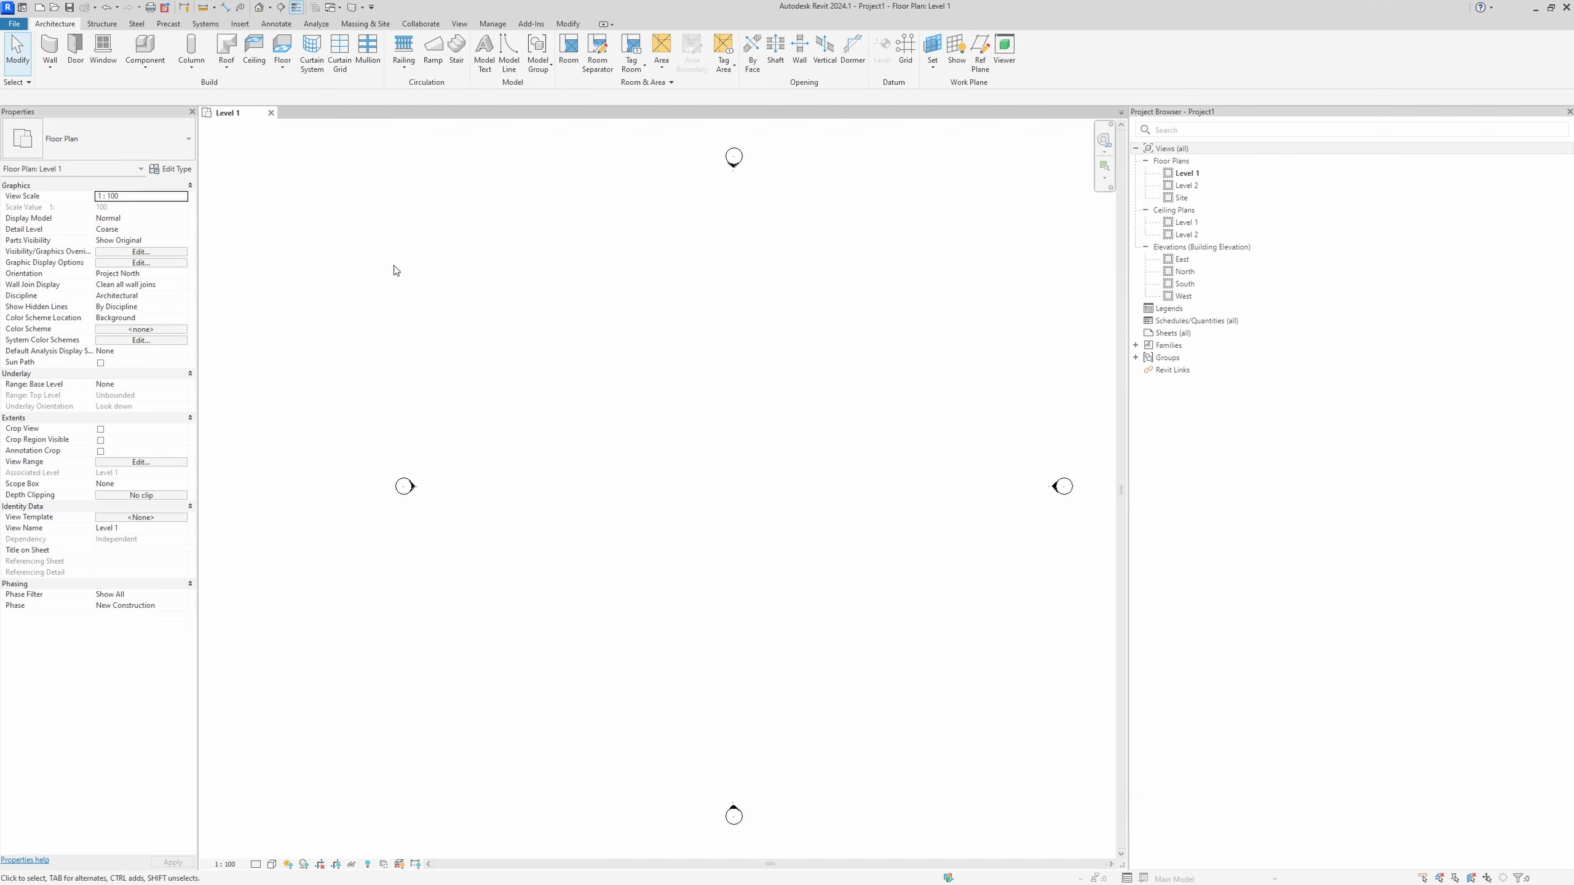
pyautogui.moveTo(1128, 265); pyautogui.dragTo(1390, 267)
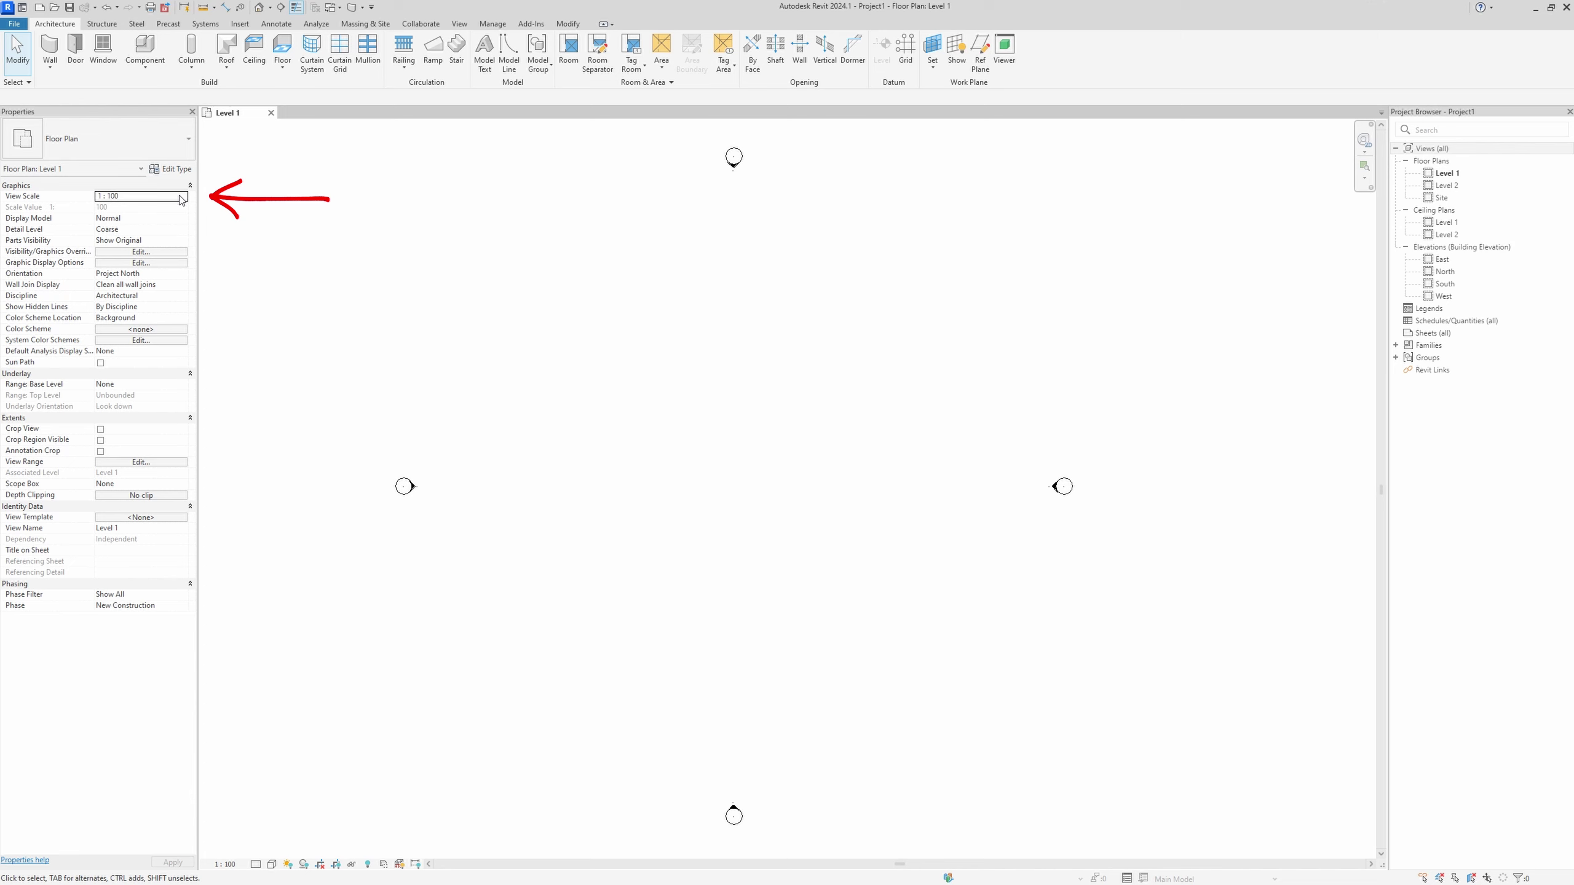
pyautogui.click(181, 197)
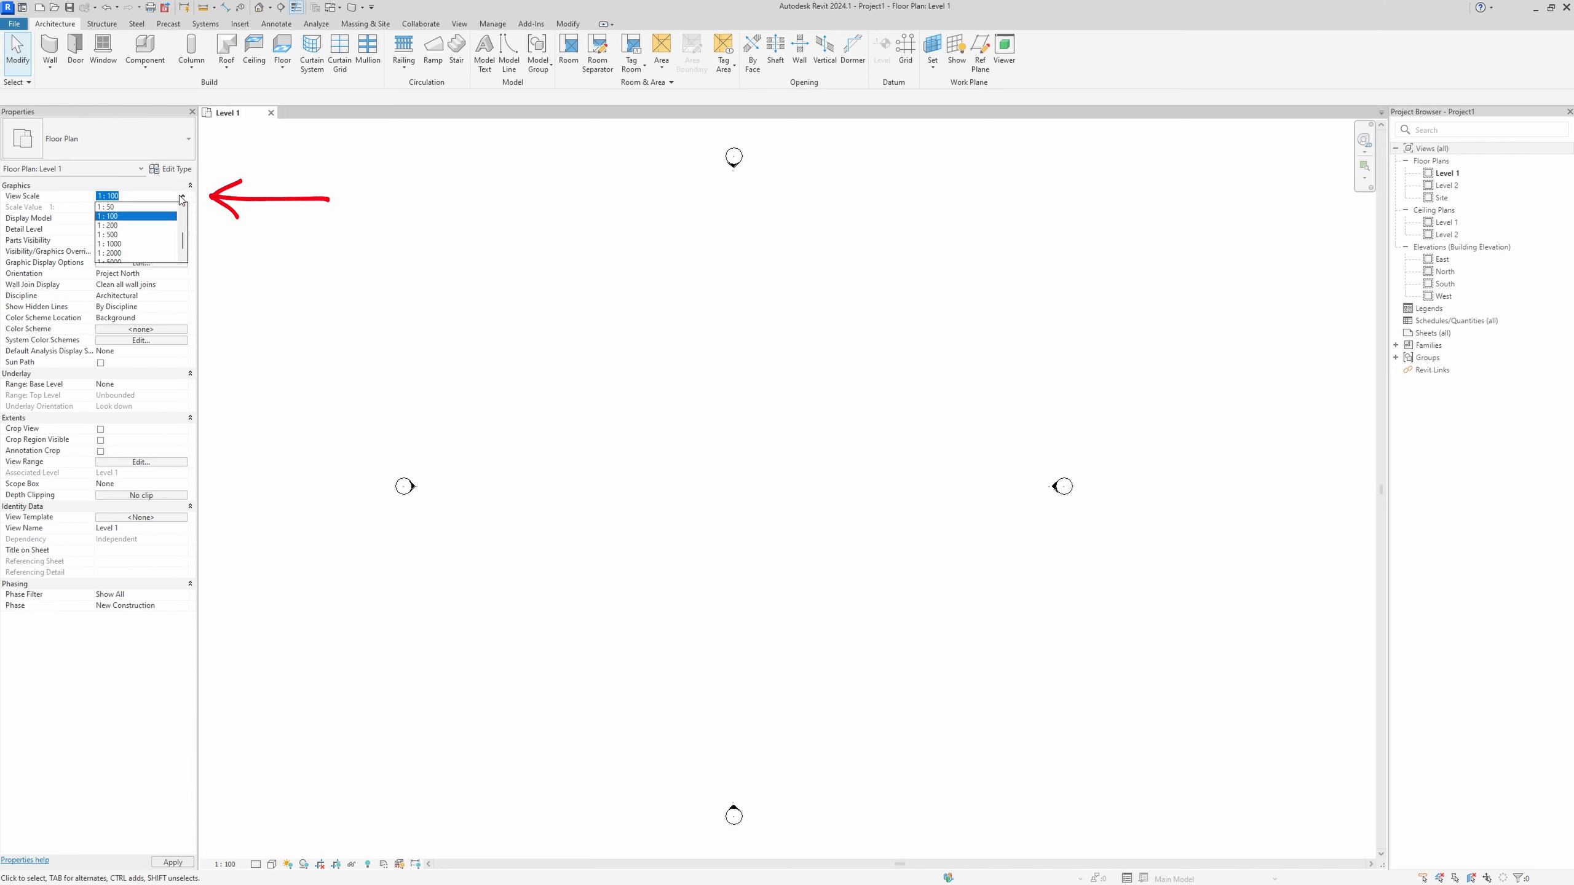
pyautogui.click(142, 207)
pyautogui.click(184, 197)
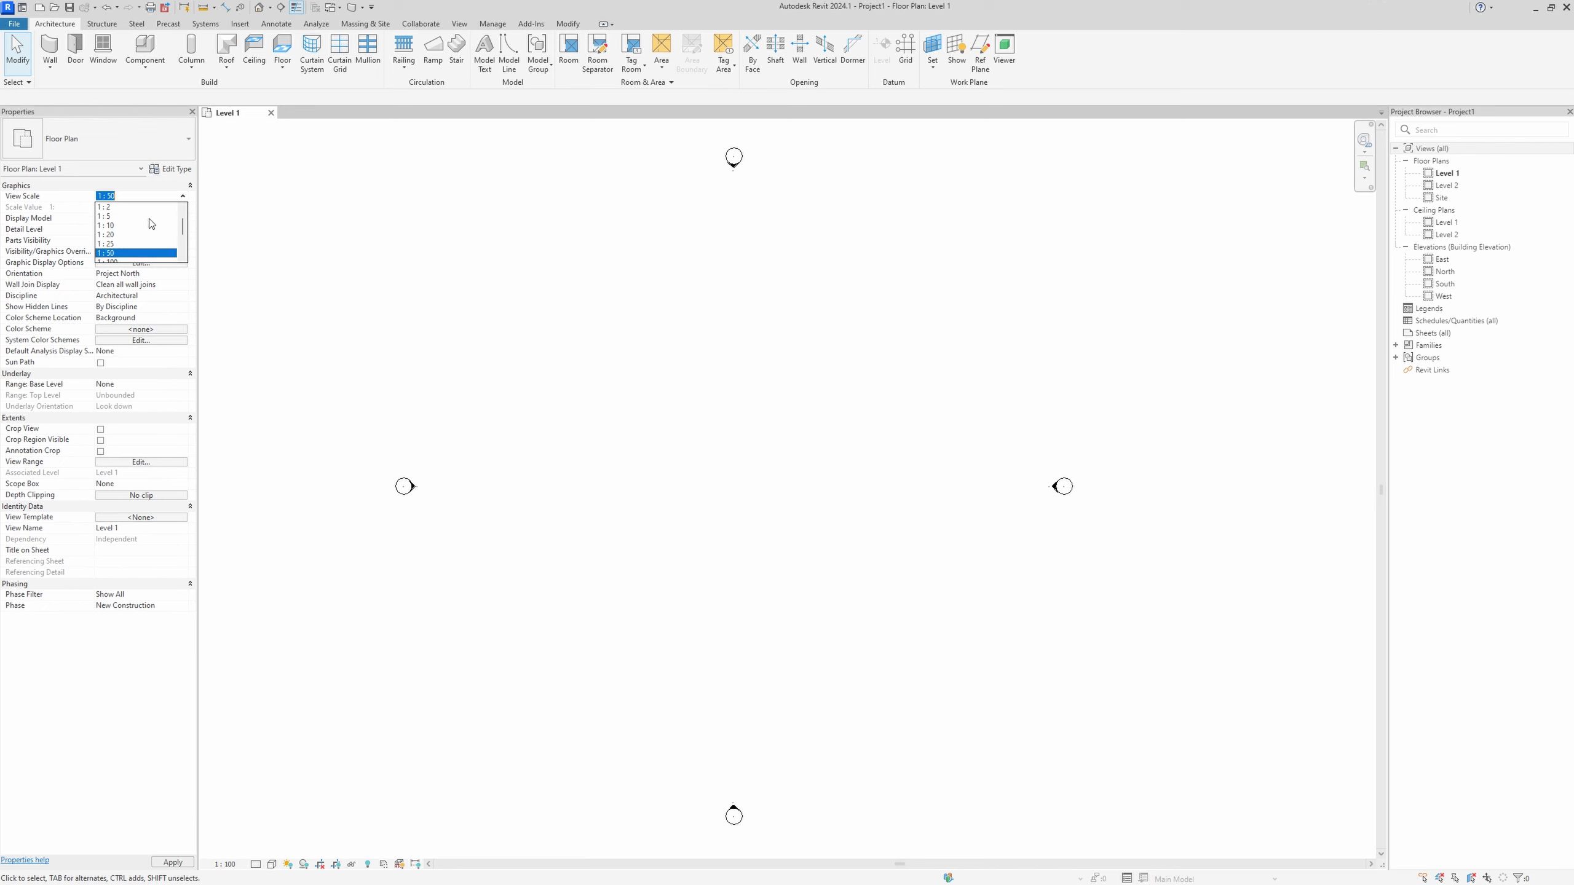
pyautogui.scroll(-1, 121, 245)
pyautogui.click(122, 234)
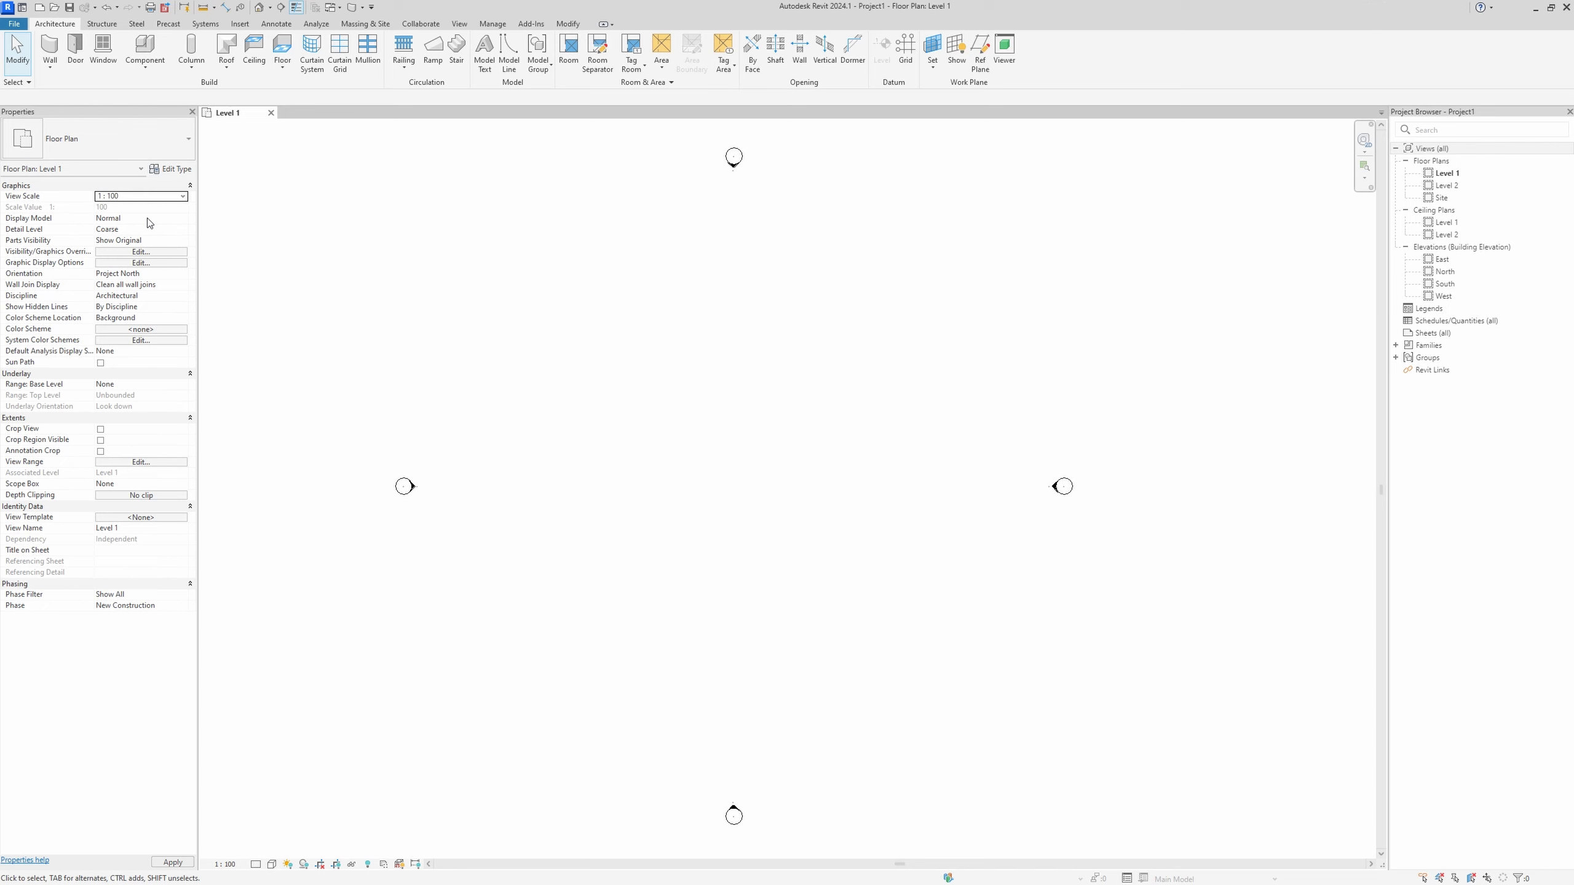
pyautogui.click(149, 219)
pyautogui.click(185, 219)
pyautogui.click(183, 230)
pyautogui.click(184, 233)
pyautogui.click(184, 241)
pyautogui.click(183, 242)
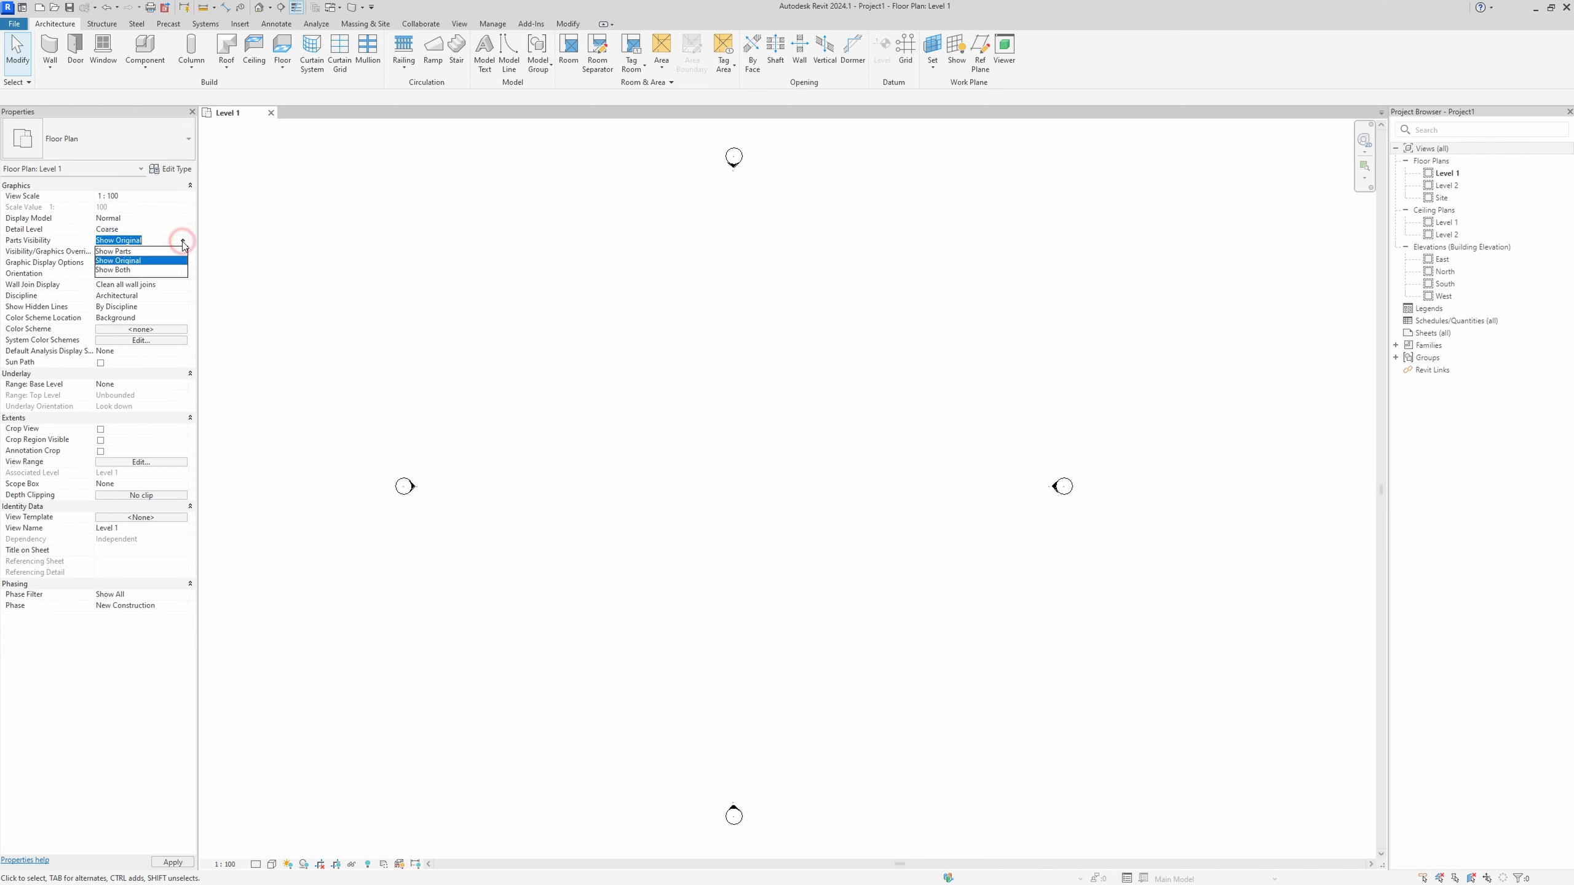
pyautogui.click(183, 244)
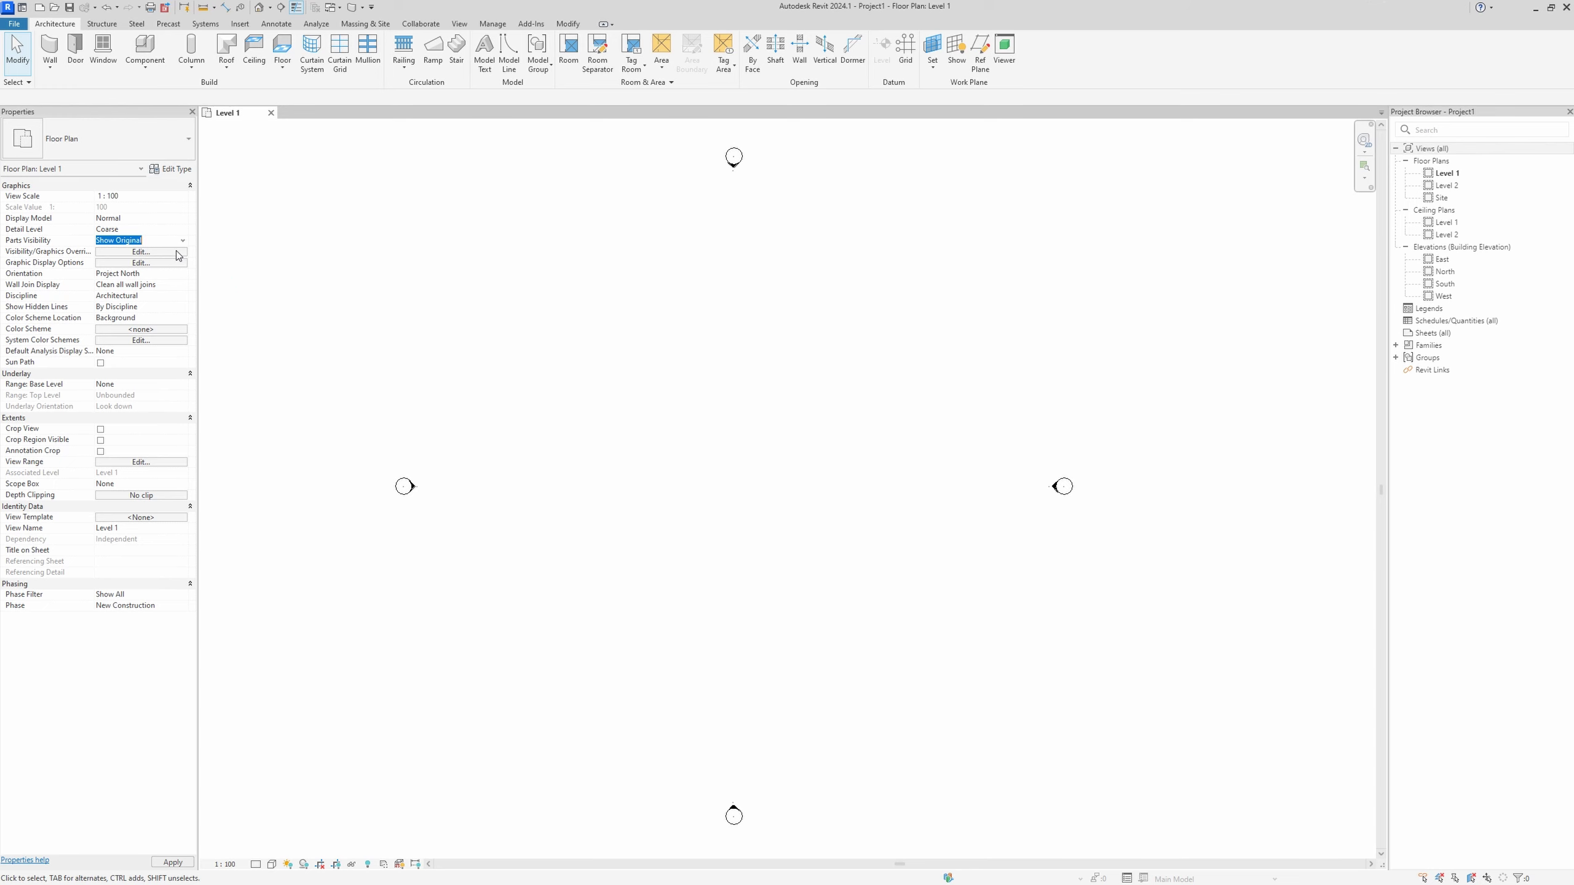
# Open Visibility/Graphics Overrides for Level 1 and scroll down to Furniture Systems.
pyautogui.click(177, 252)
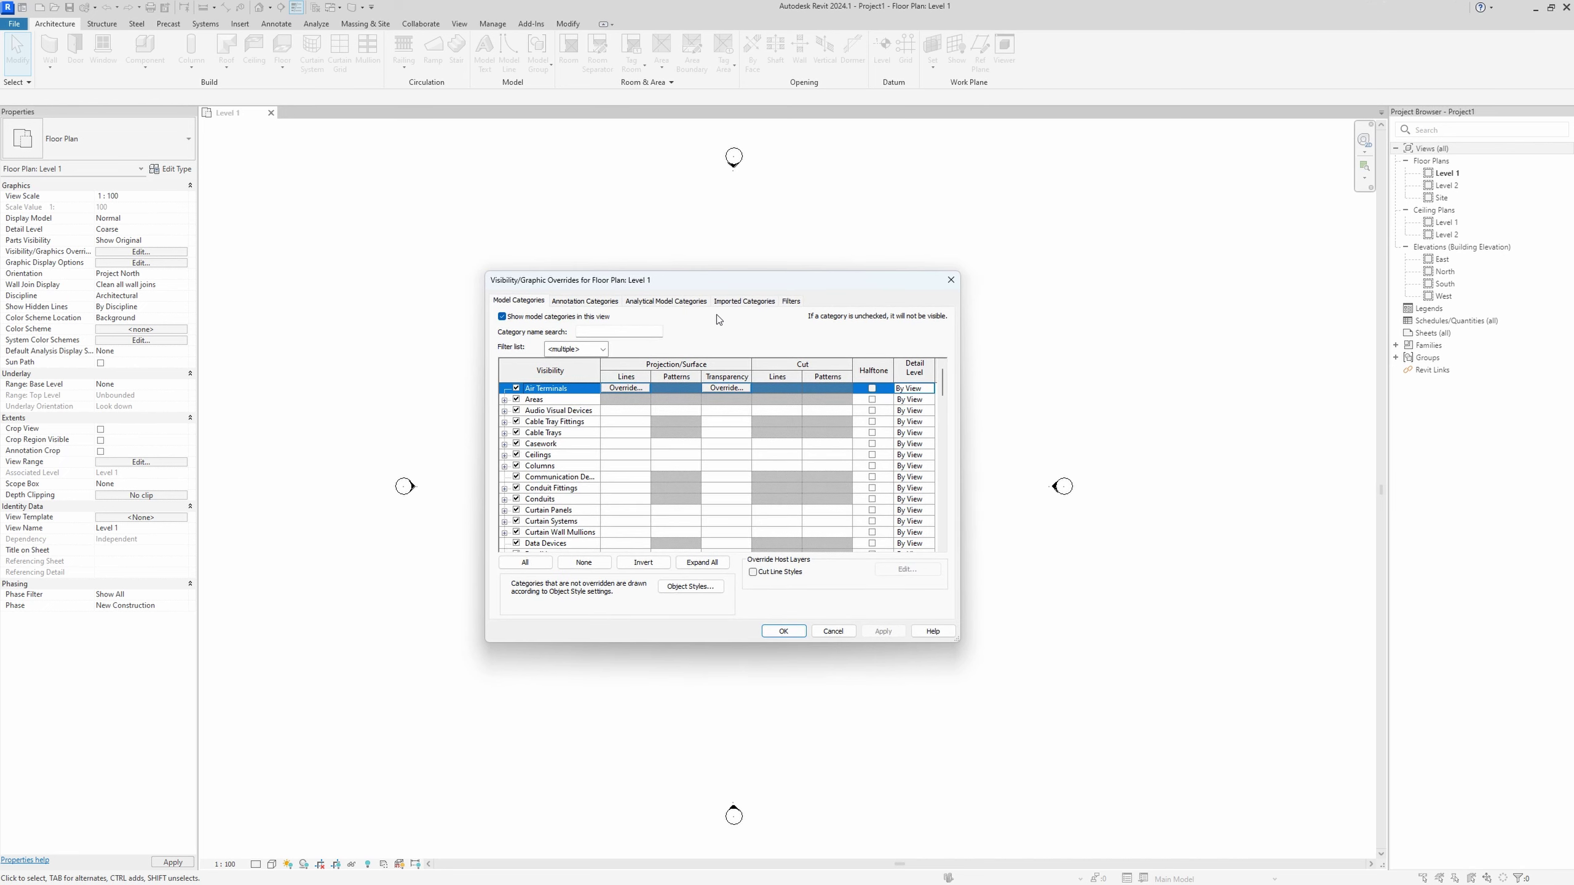
pyautogui.moveTo(740, 281); pyautogui.dragTo(751, 264)
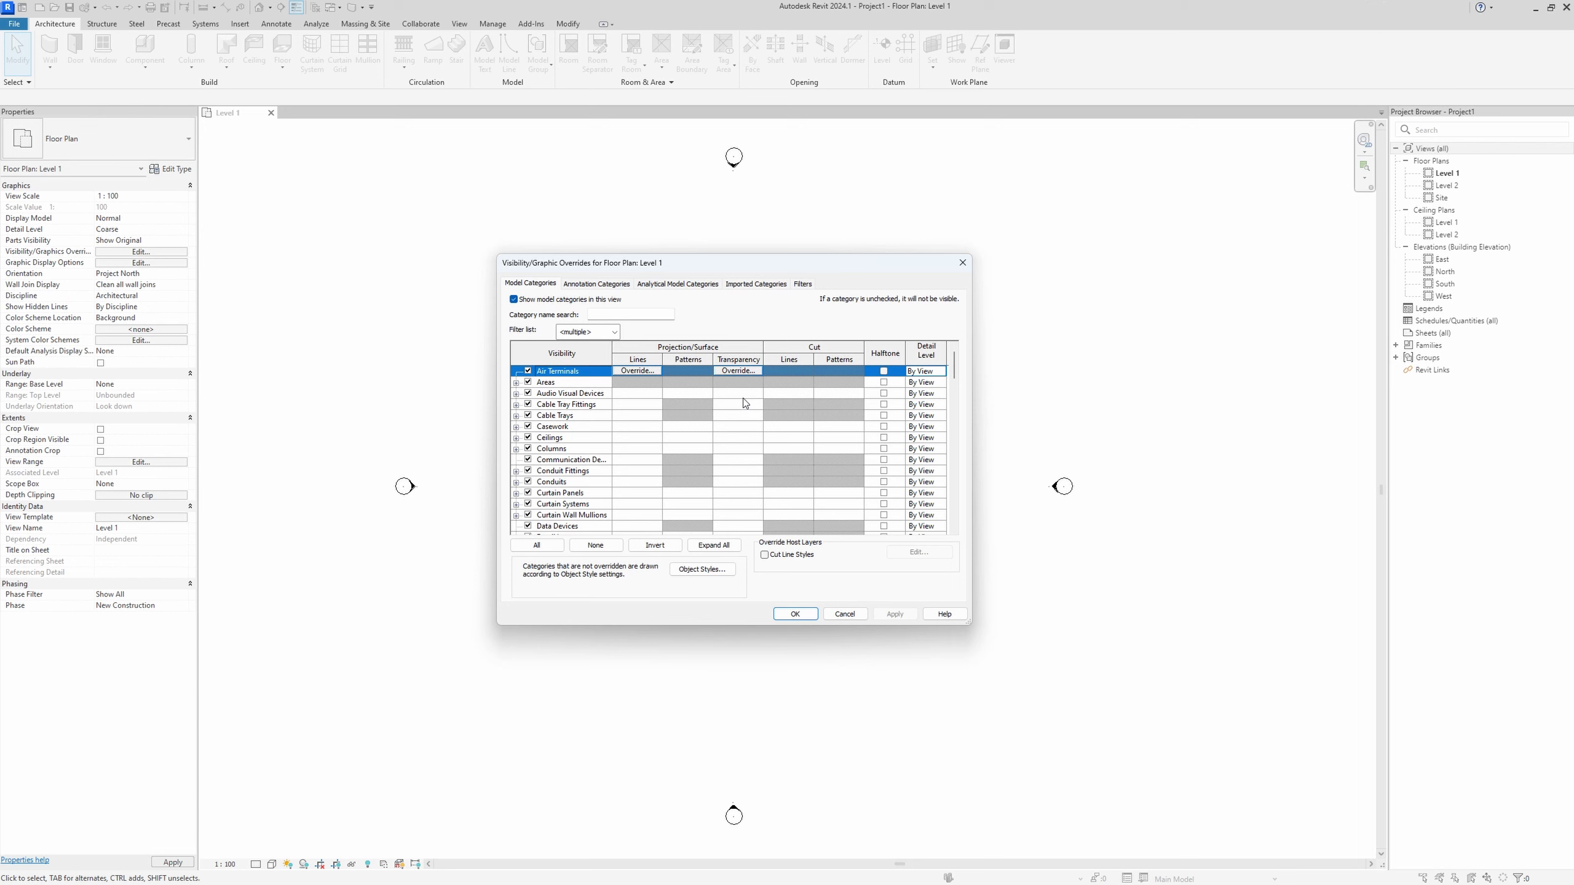
pyautogui.scroll(-1, 744, 403)
pyautogui.scroll(-2, 744, 403)
pyautogui.scroll(-1, 744, 403)
pyautogui.scroll(-3, 743, 400)
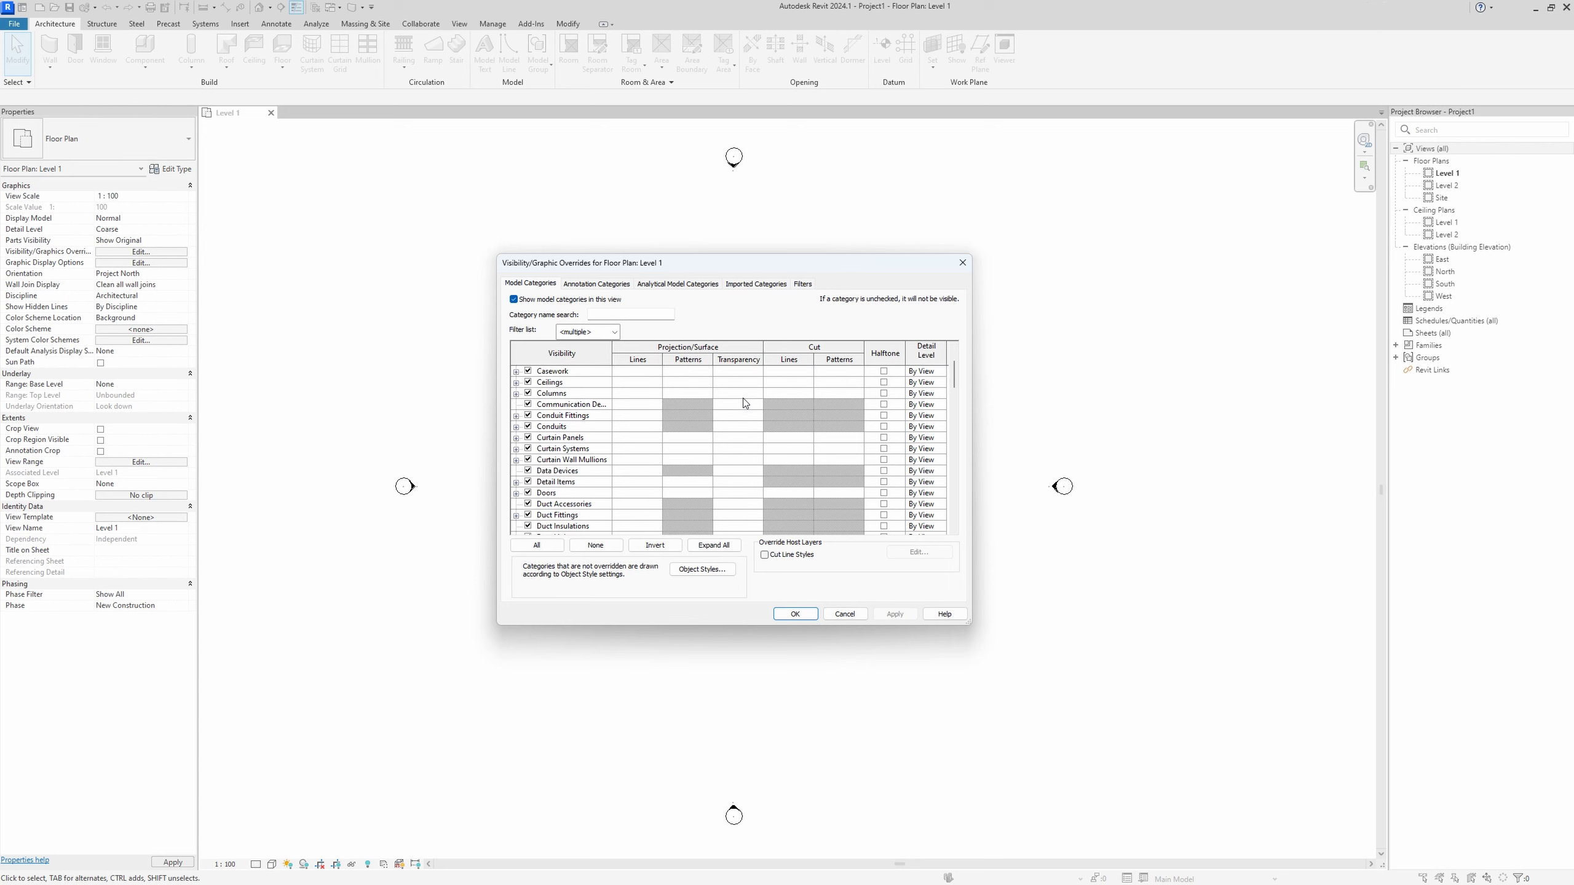
pyautogui.scroll(-4, 743, 400)
pyautogui.scroll(-3, 743, 400)
pyautogui.scroll(-3, 743, 400)
pyautogui.scroll(-3, 744, 399)
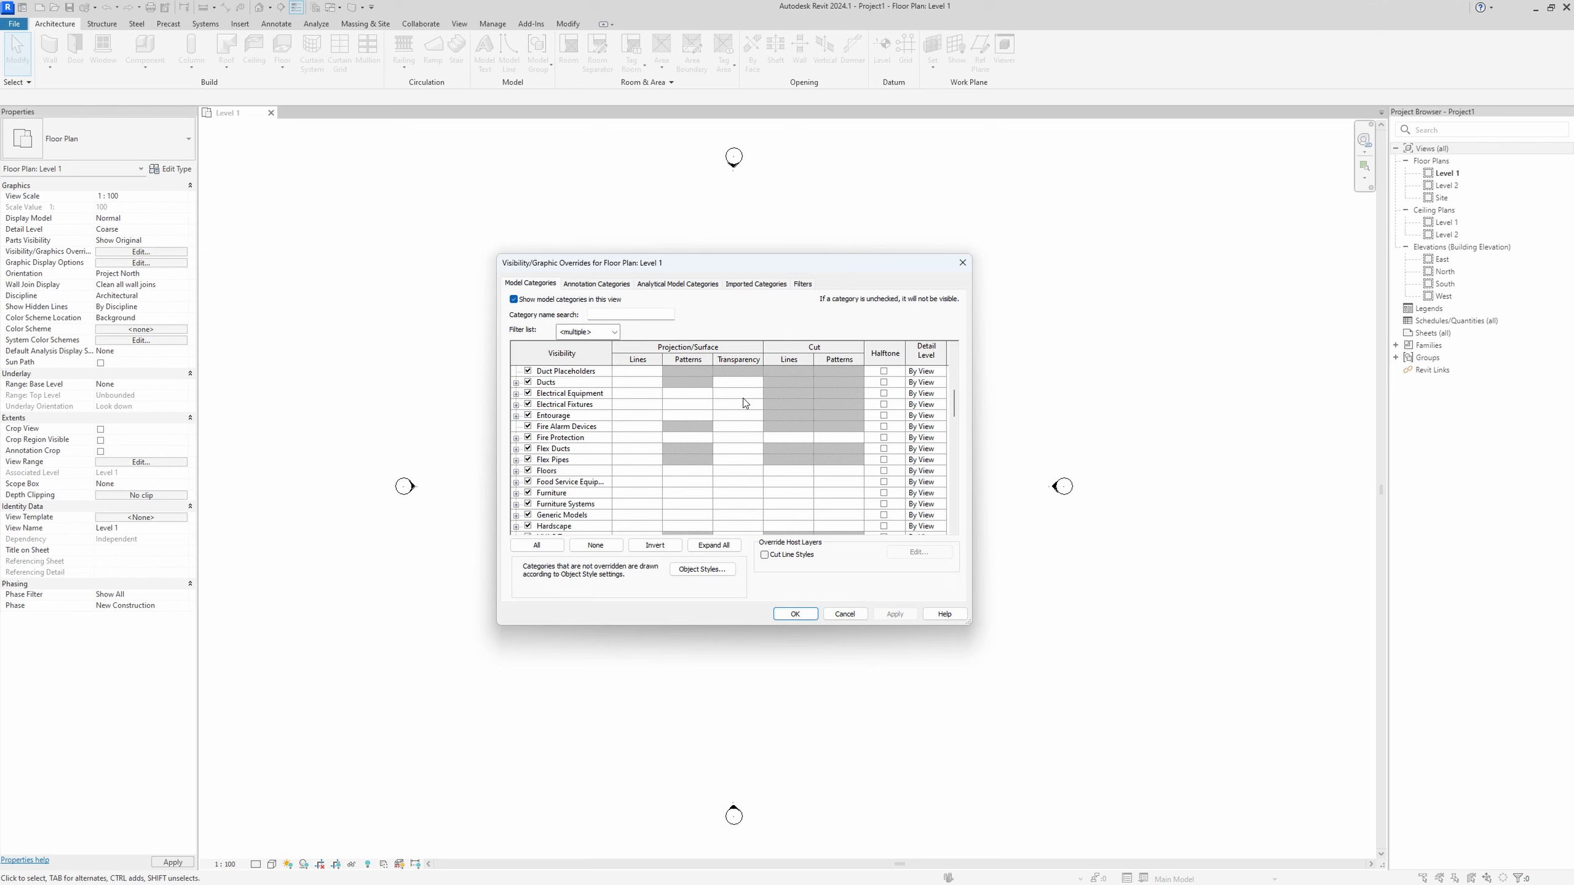
pyautogui.scroll(-3, 743, 400)
pyautogui.scroll(-4, 743, 399)
pyautogui.scroll(-3, 743, 400)
# Override Furniture Systems projection lines to Dash, RGB 064-000-064, weight 10, and apply.
pyautogui.click(648, 404)
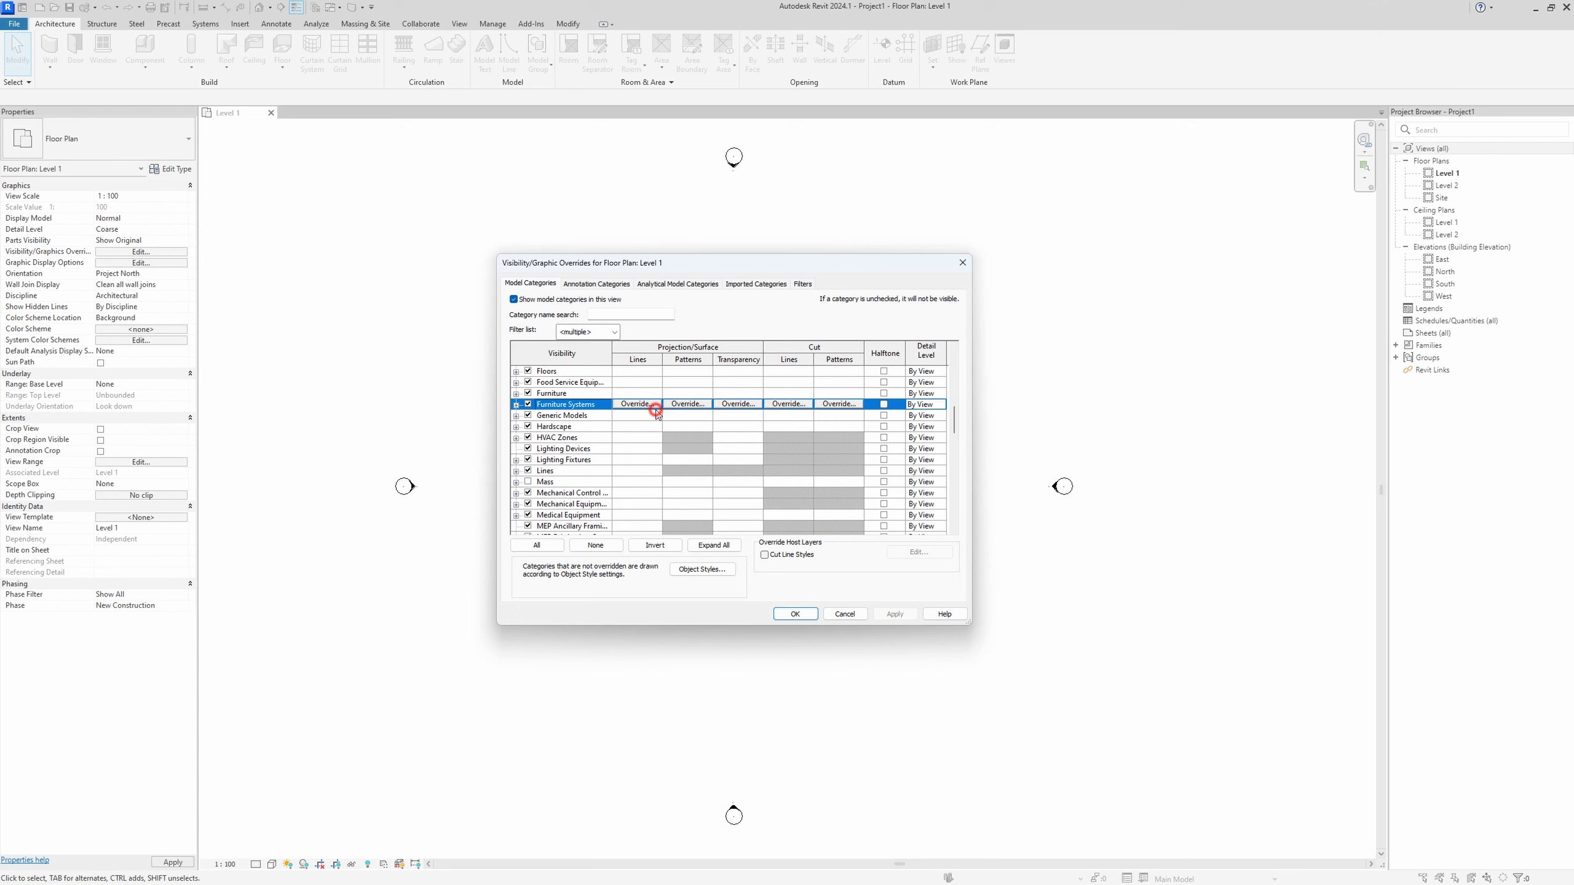
pyautogui.click(647, 404)
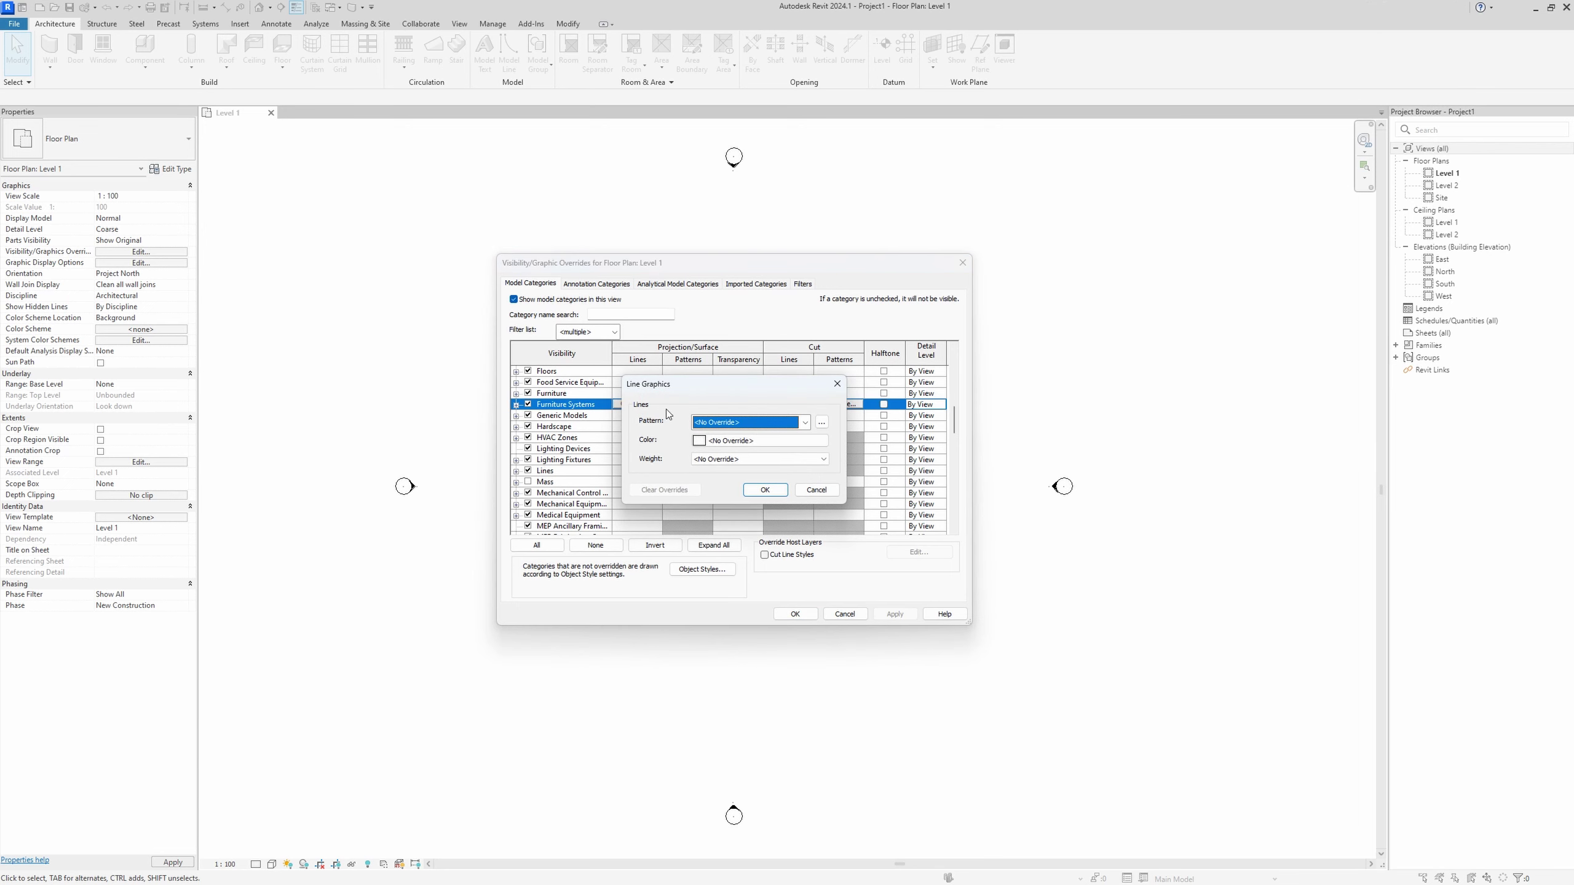
pyautogui.click(805, 422)
pyautogui.click(799, 487)
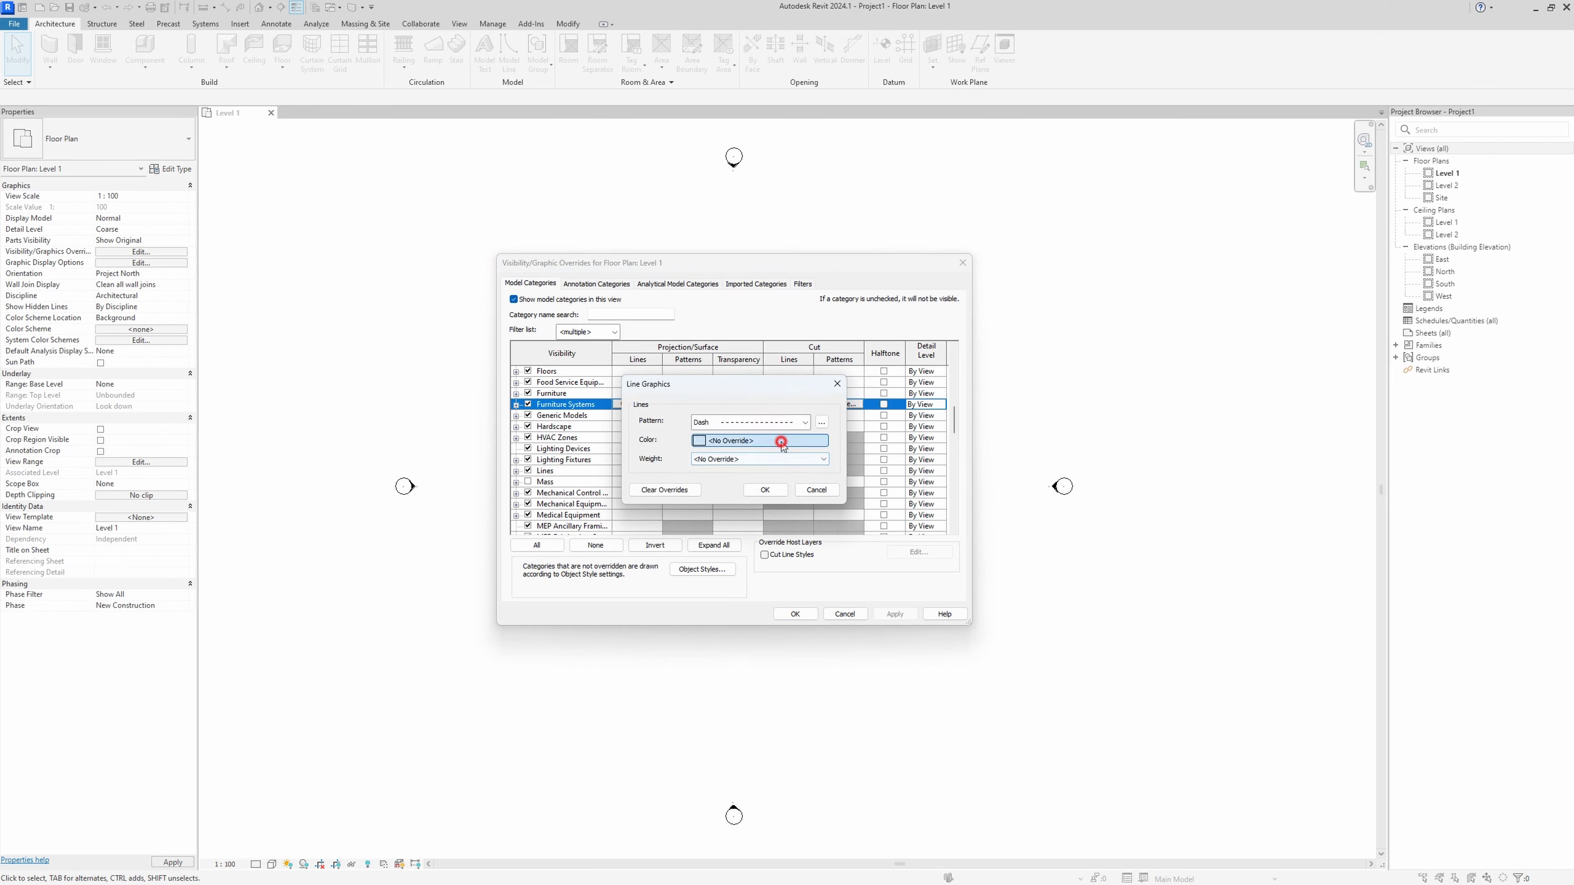
pyautogui.click(780, 441)
pyautogui.click(706, 423)
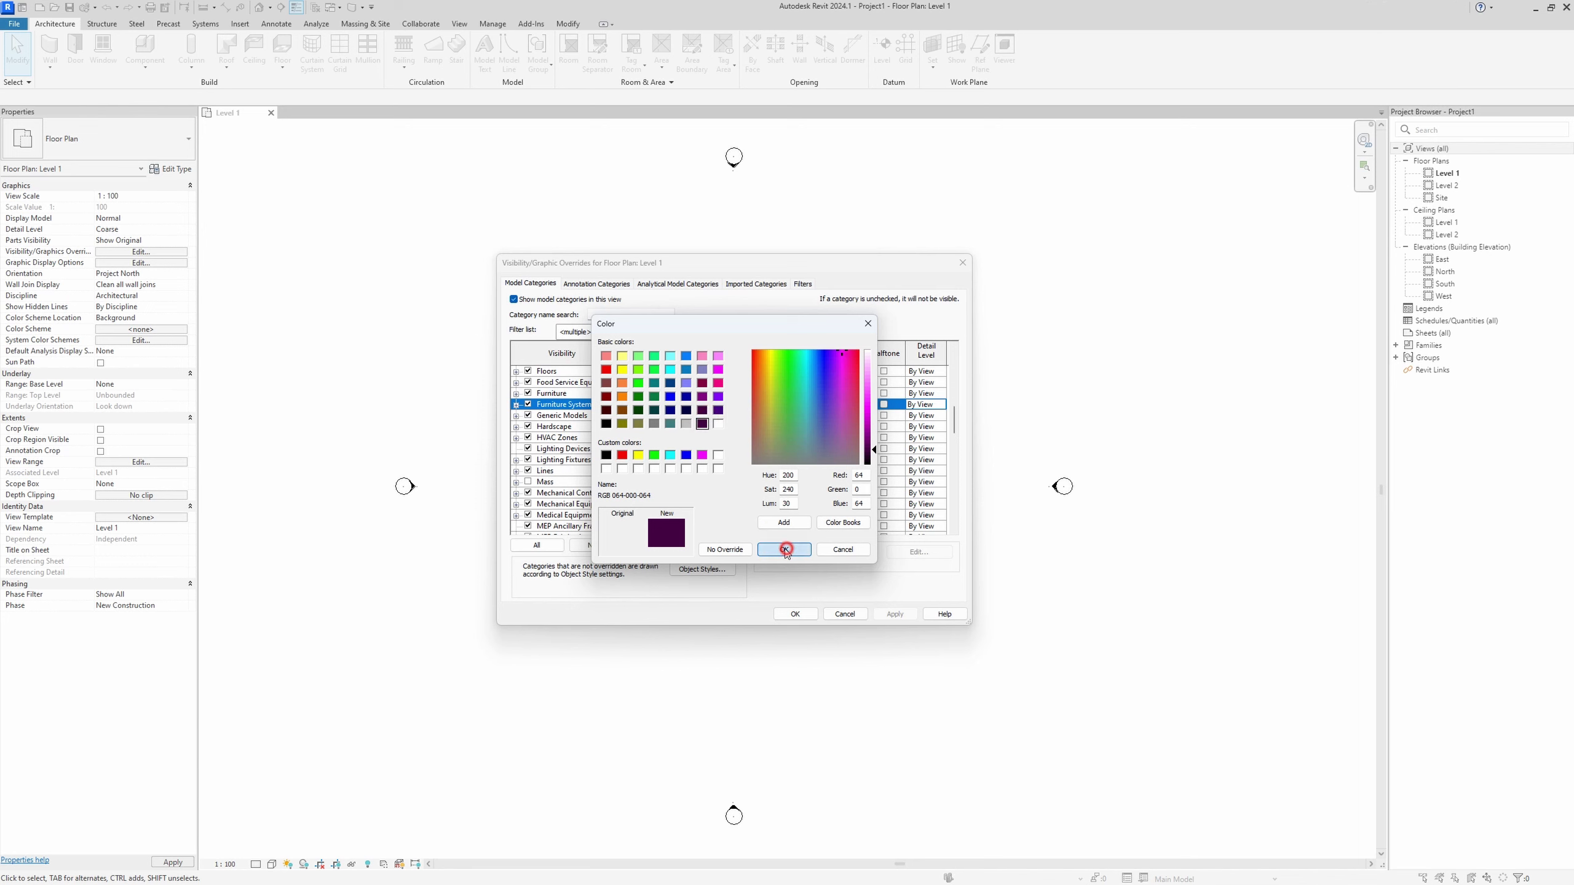
pyautogui.click(784, 549)
pyautogui.click(764, 458)
pyautogui.click(763, 538)
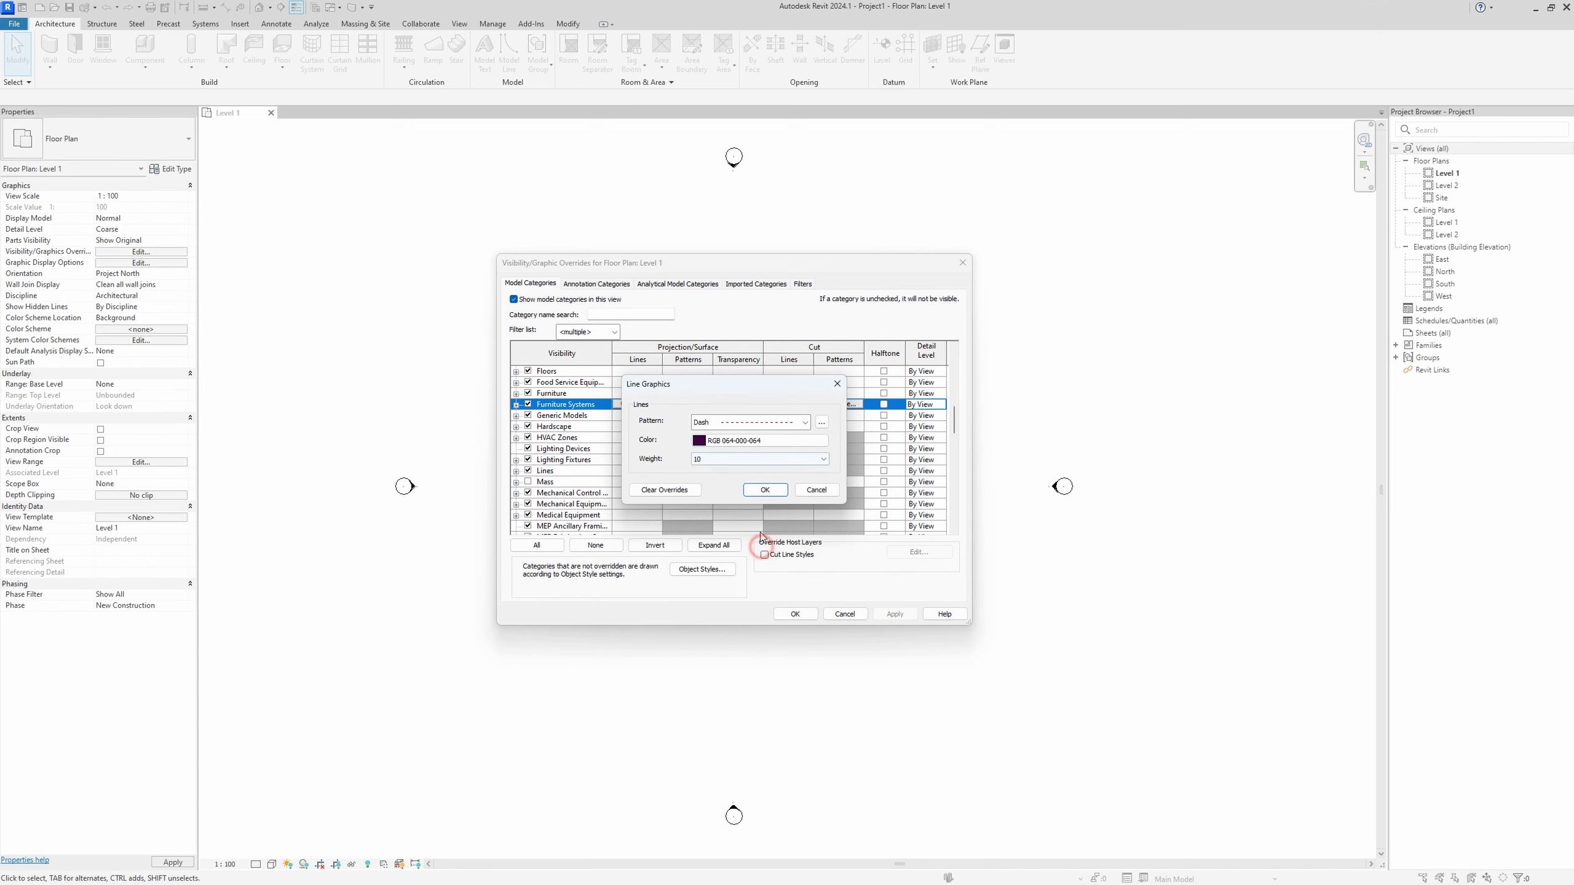
pyautogui.click(766, 490)
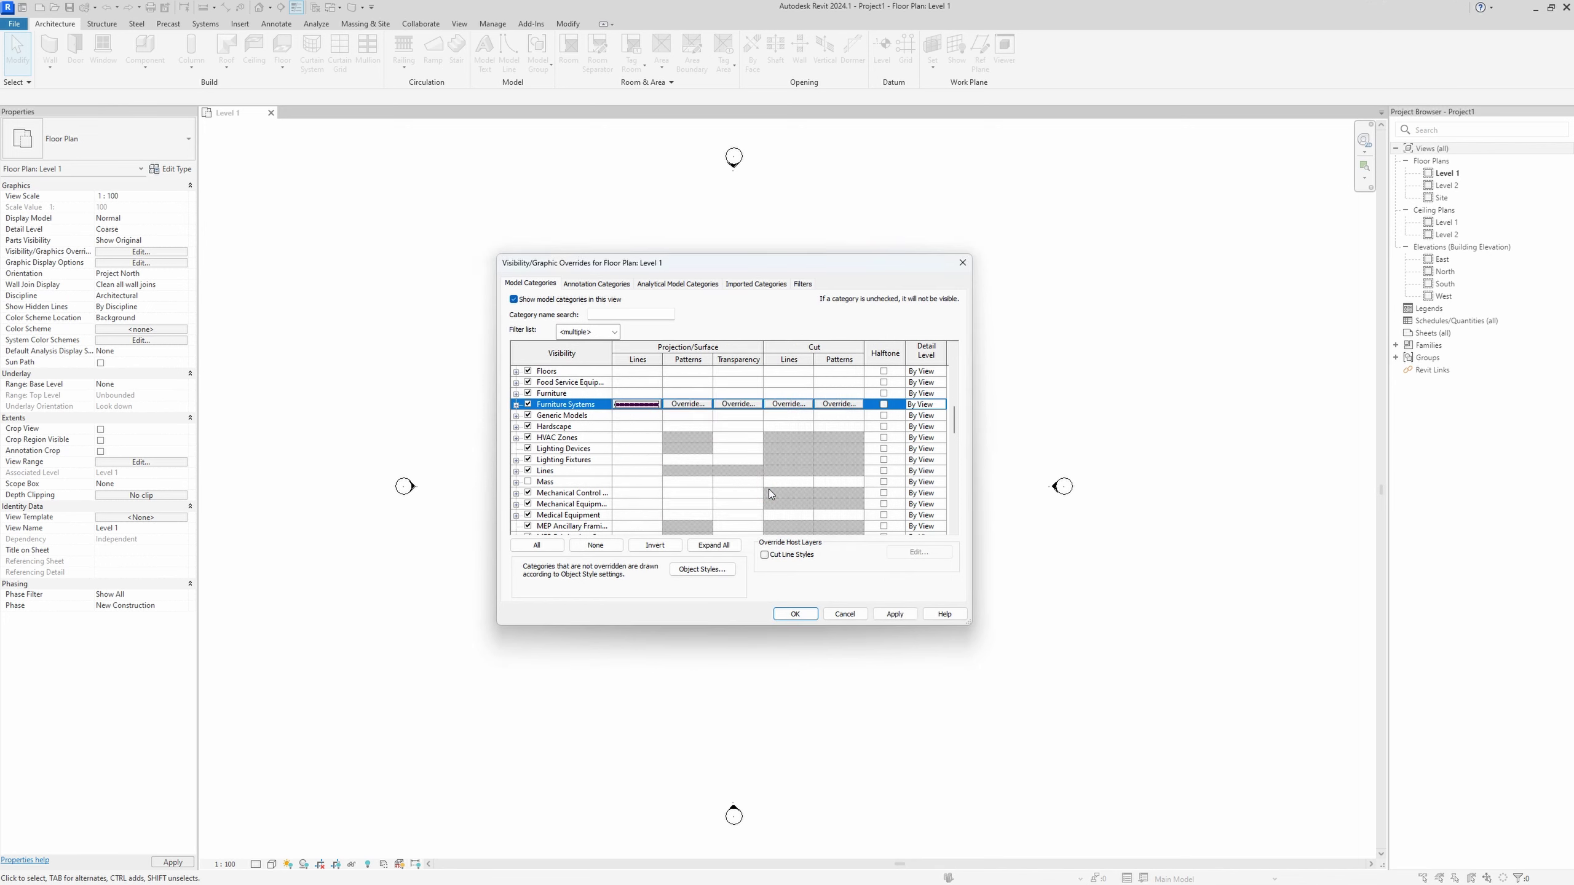
pyautogui.click(893, 615)
pyautogui.click(805, 617)
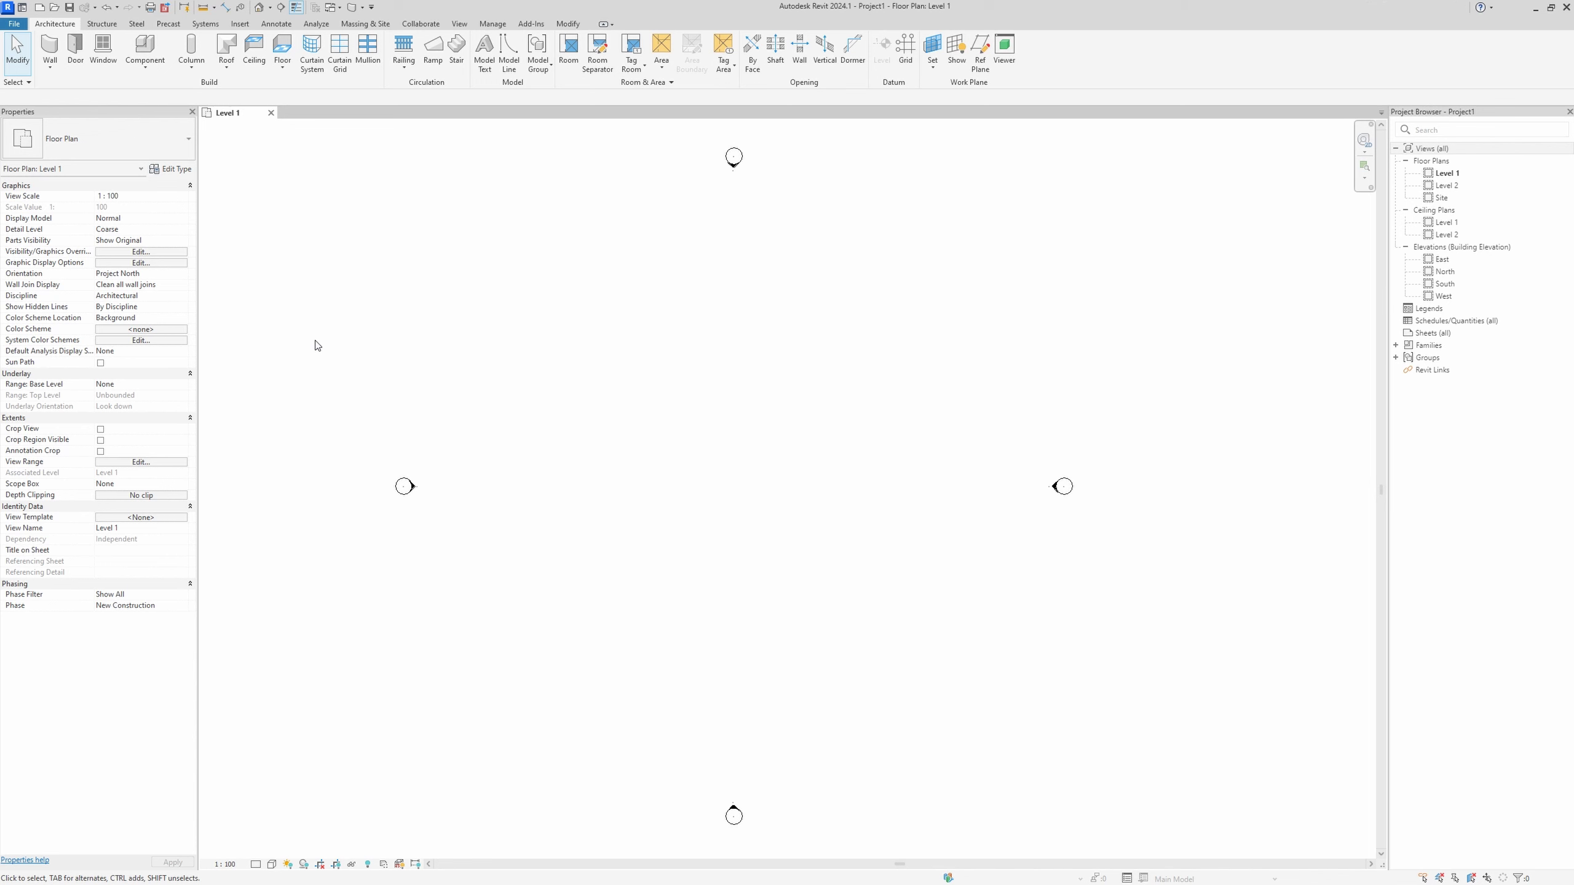
# Draw one 19700 mm Generic - 200mm wall across Level 1, keeping its type.
pyautogui.click(51, 45)
pyautogui.click(599, 383)
pyautogui.click(856, 396)
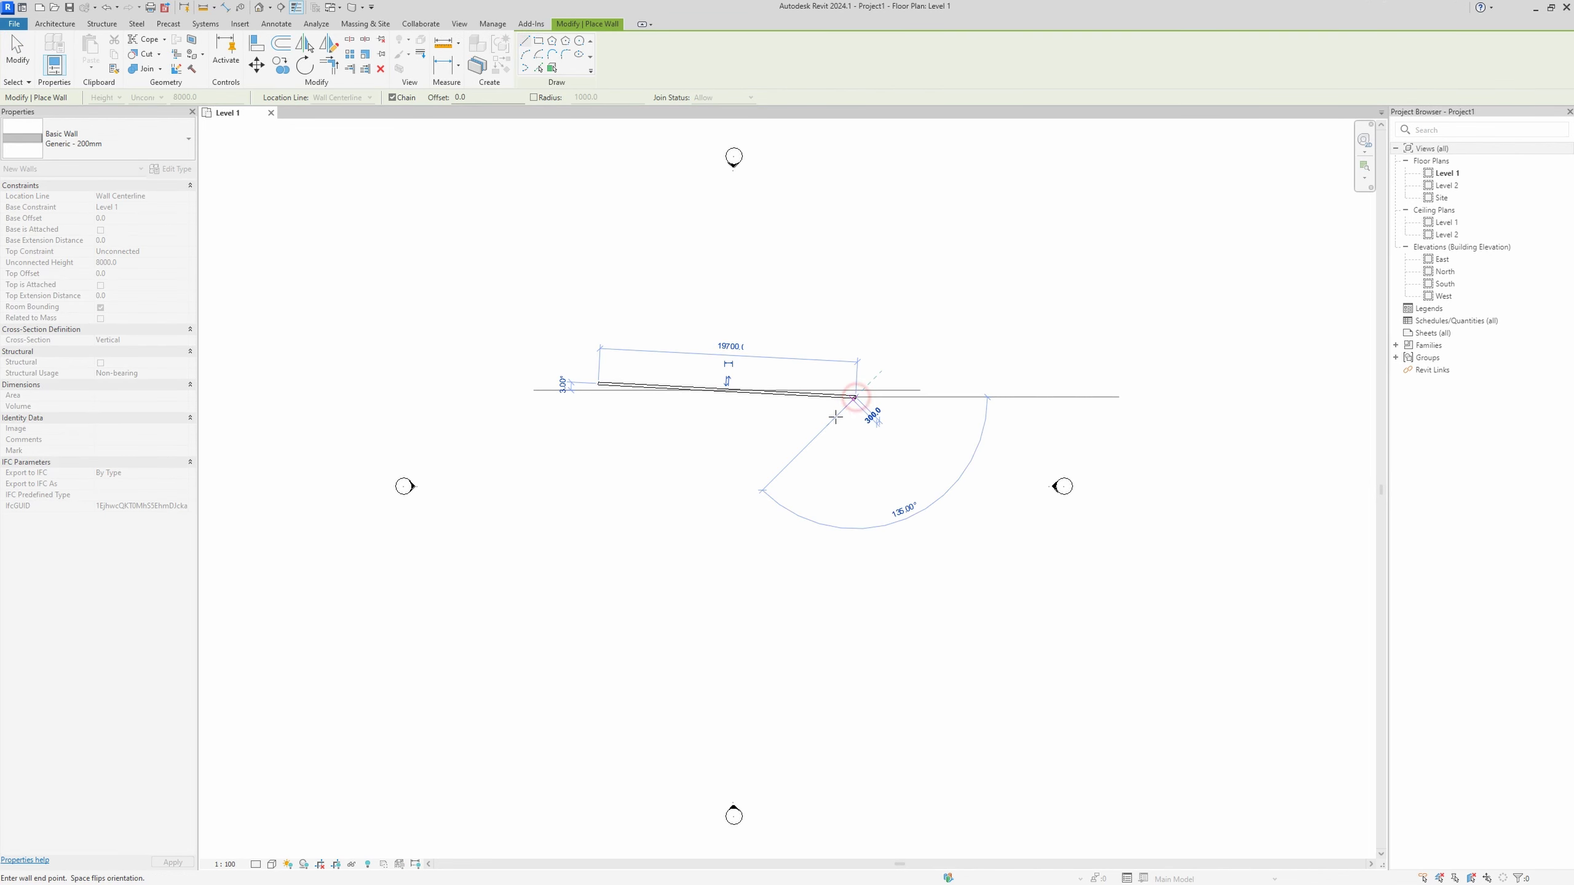
pyautogui.press('Escape')
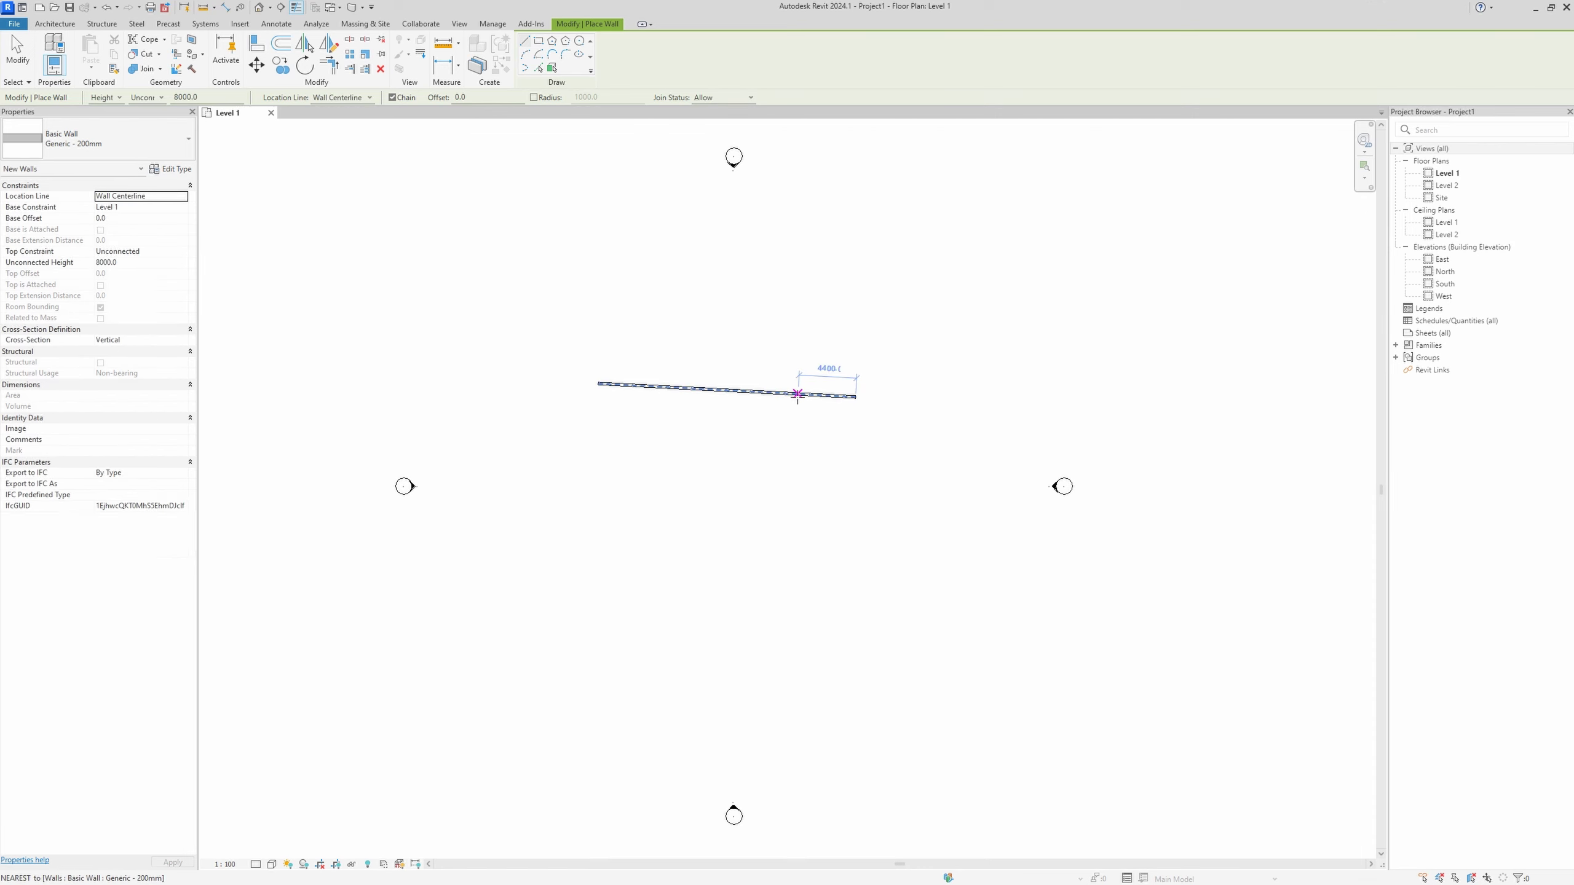
pyautogui.press('Escape')
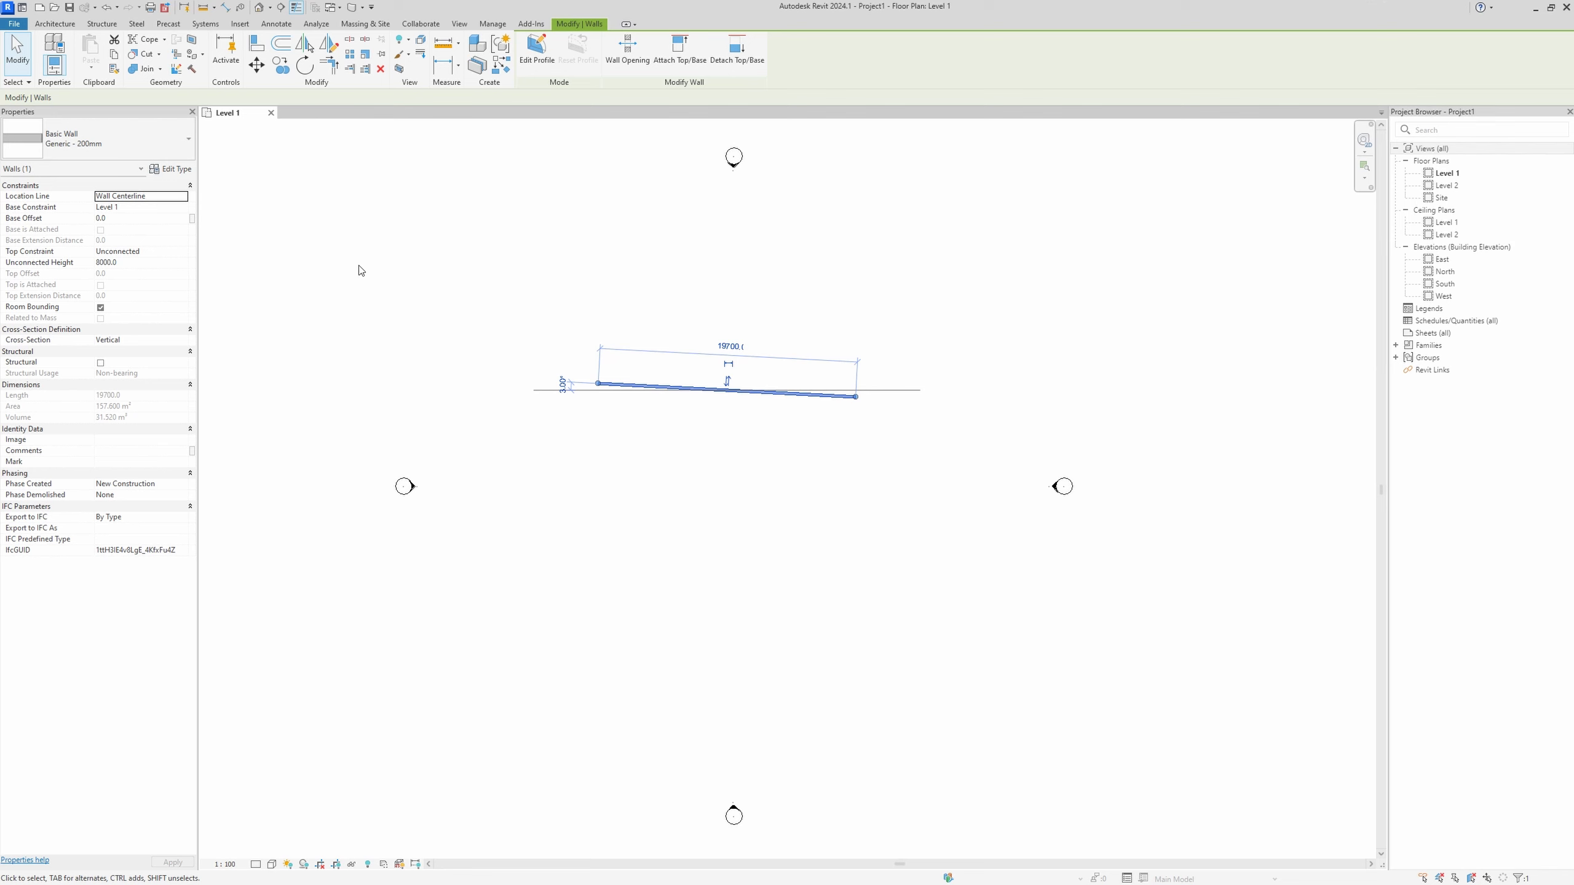
pyautogui.click(170, 138)
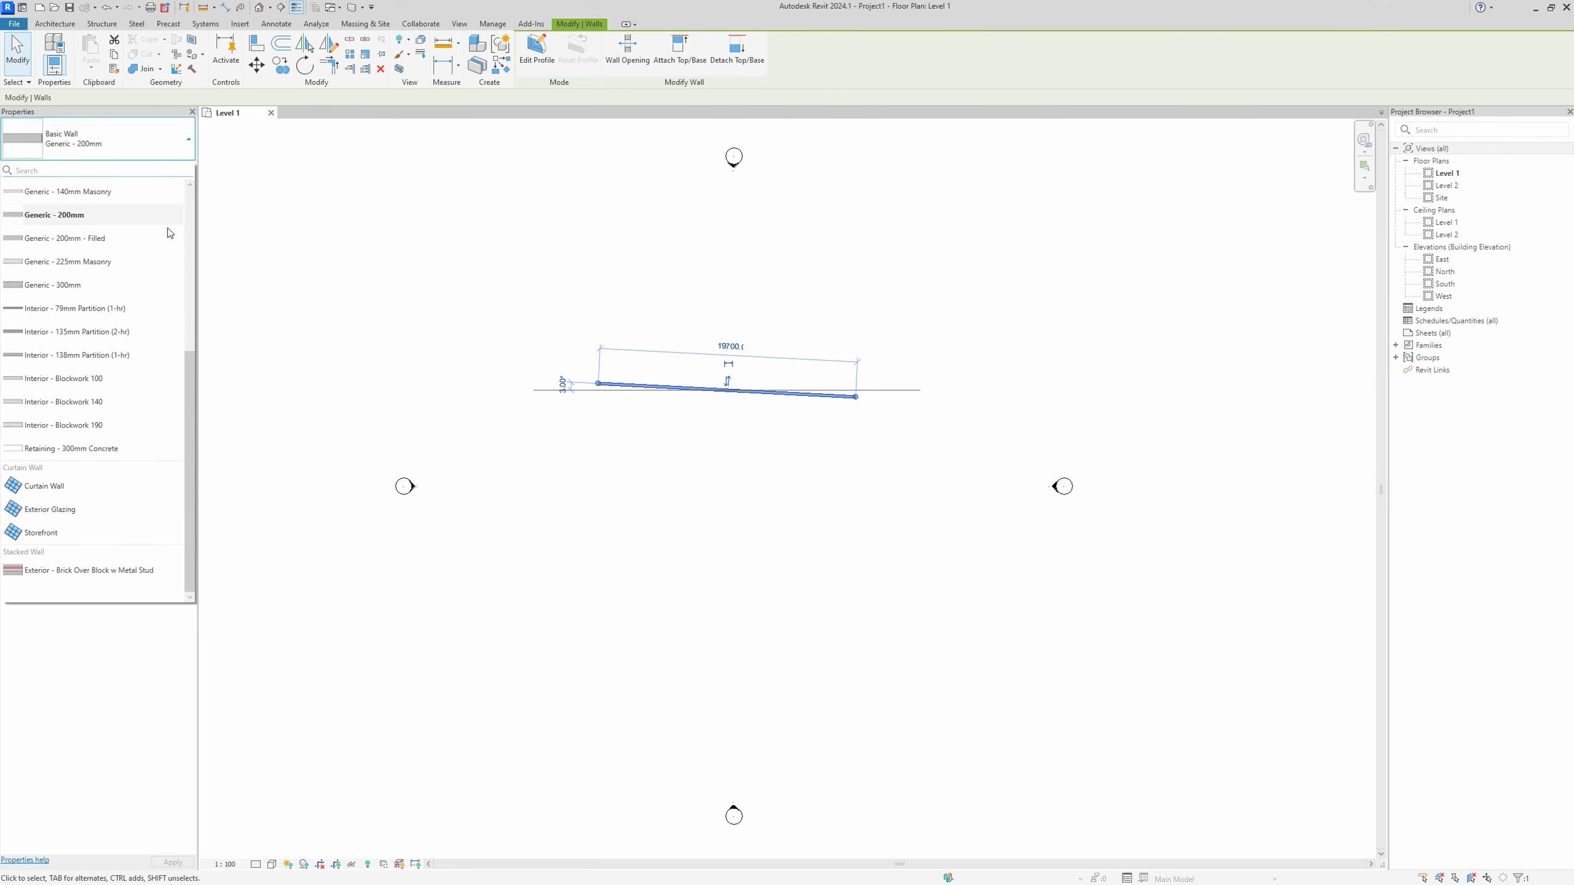
pyautogui.click(146, 144)
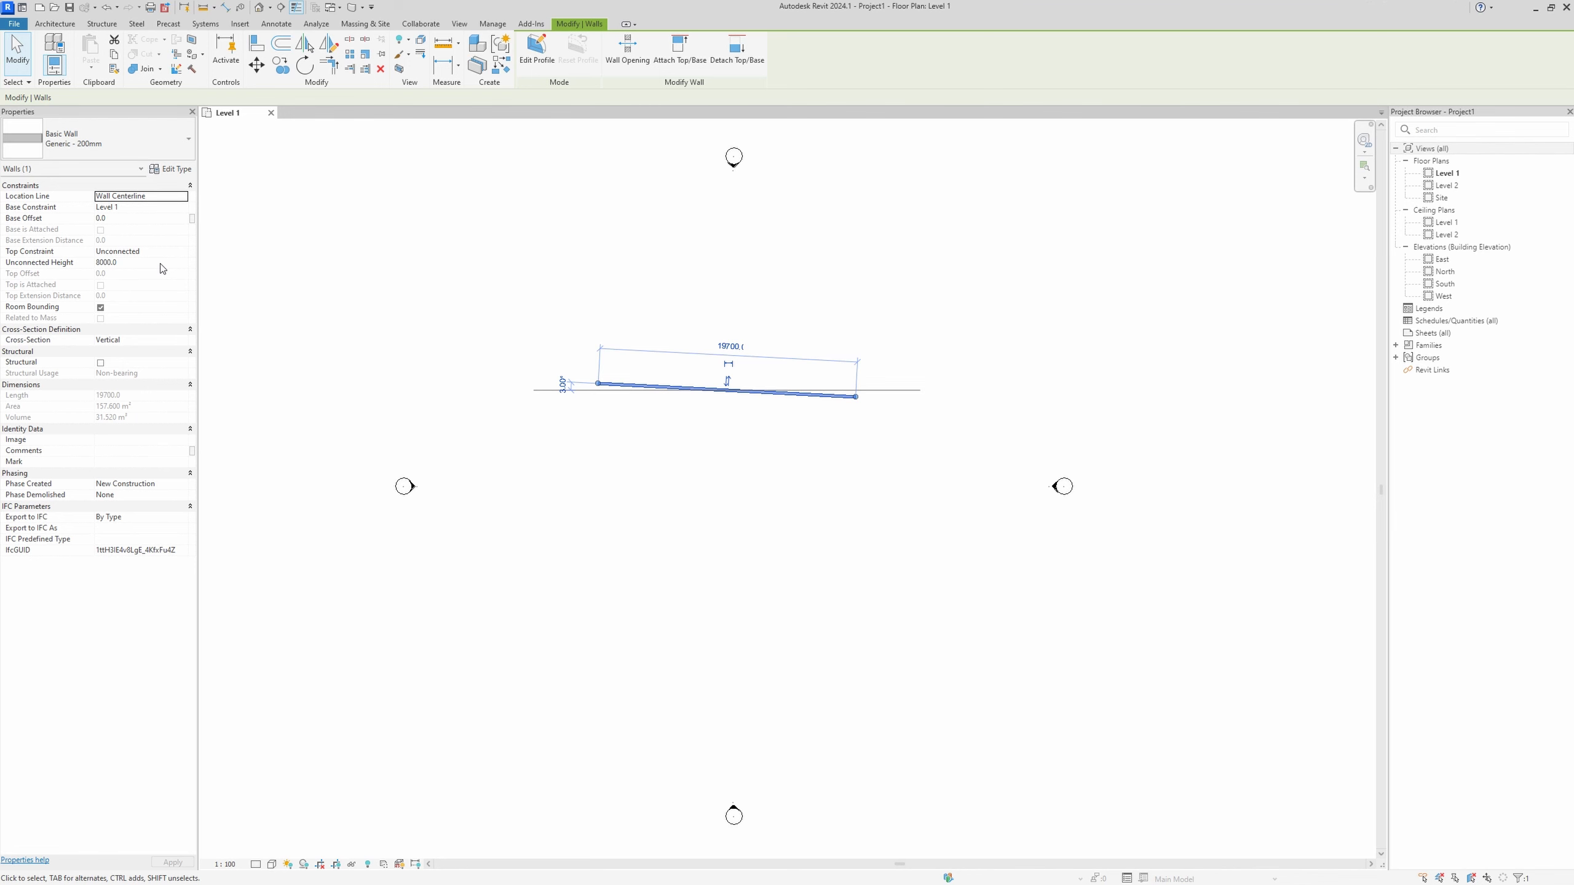
pyautogui.click(172, 169)
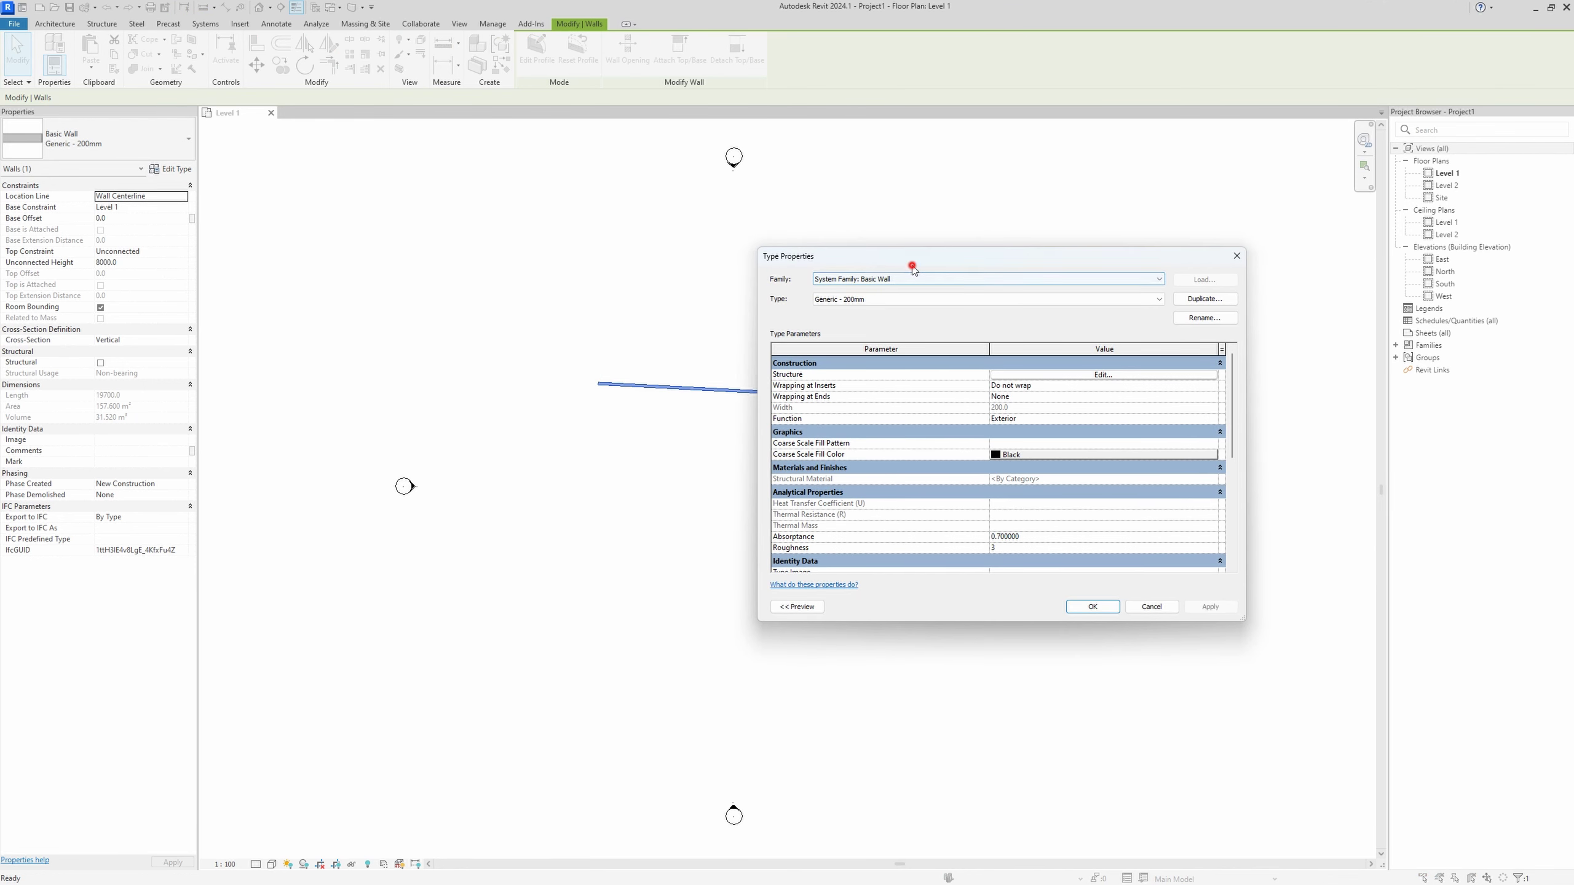
pyautogui.moveTo(913, 267); pyautogui.dragTo(654, 227)
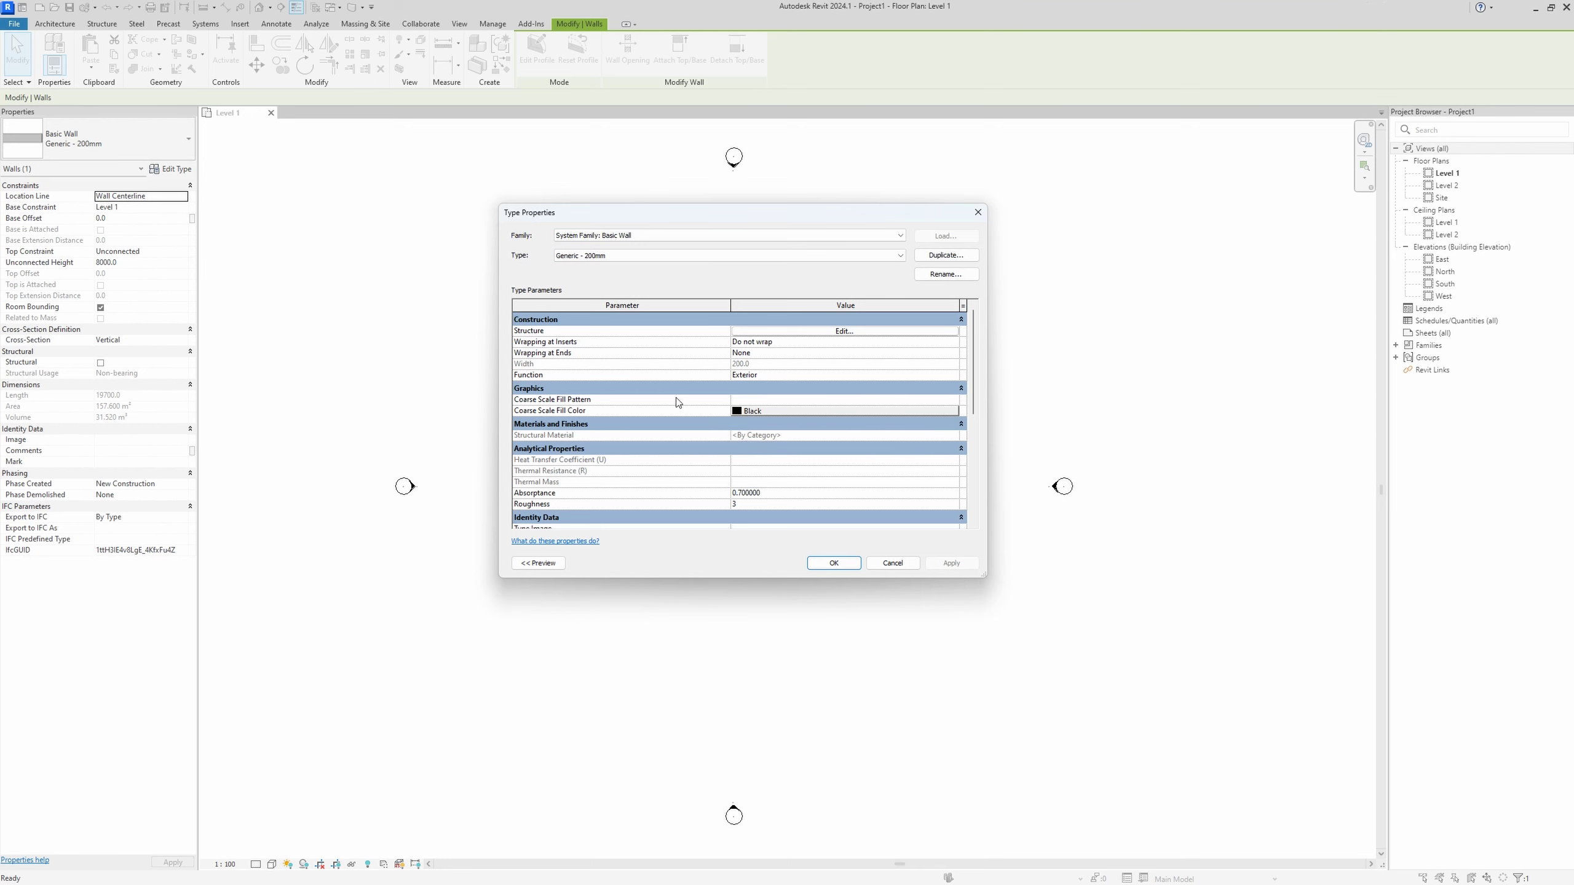
pyautogui.scroll(-2, 677, 401)
pyautogui.scroll(-2, 678, 401)
pyautogui.scroll(-1, 678, 402)
pyautogui.scroll(-1, 678, 409)
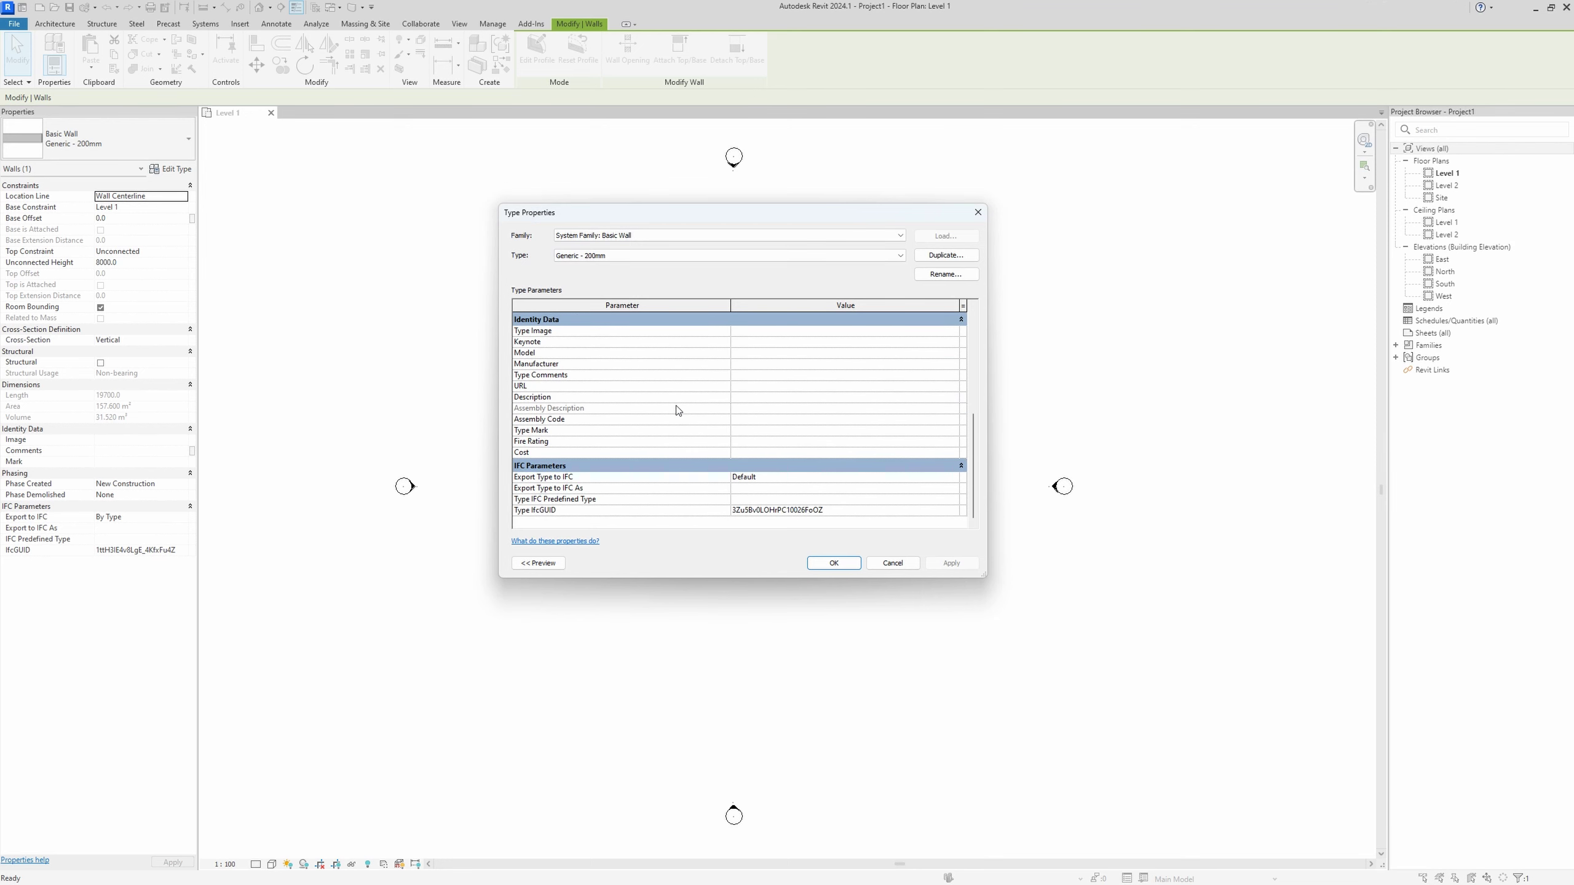
pyautogui.scroll(3, 678, 409)
pyautogui.scroll(2, 678, 409)
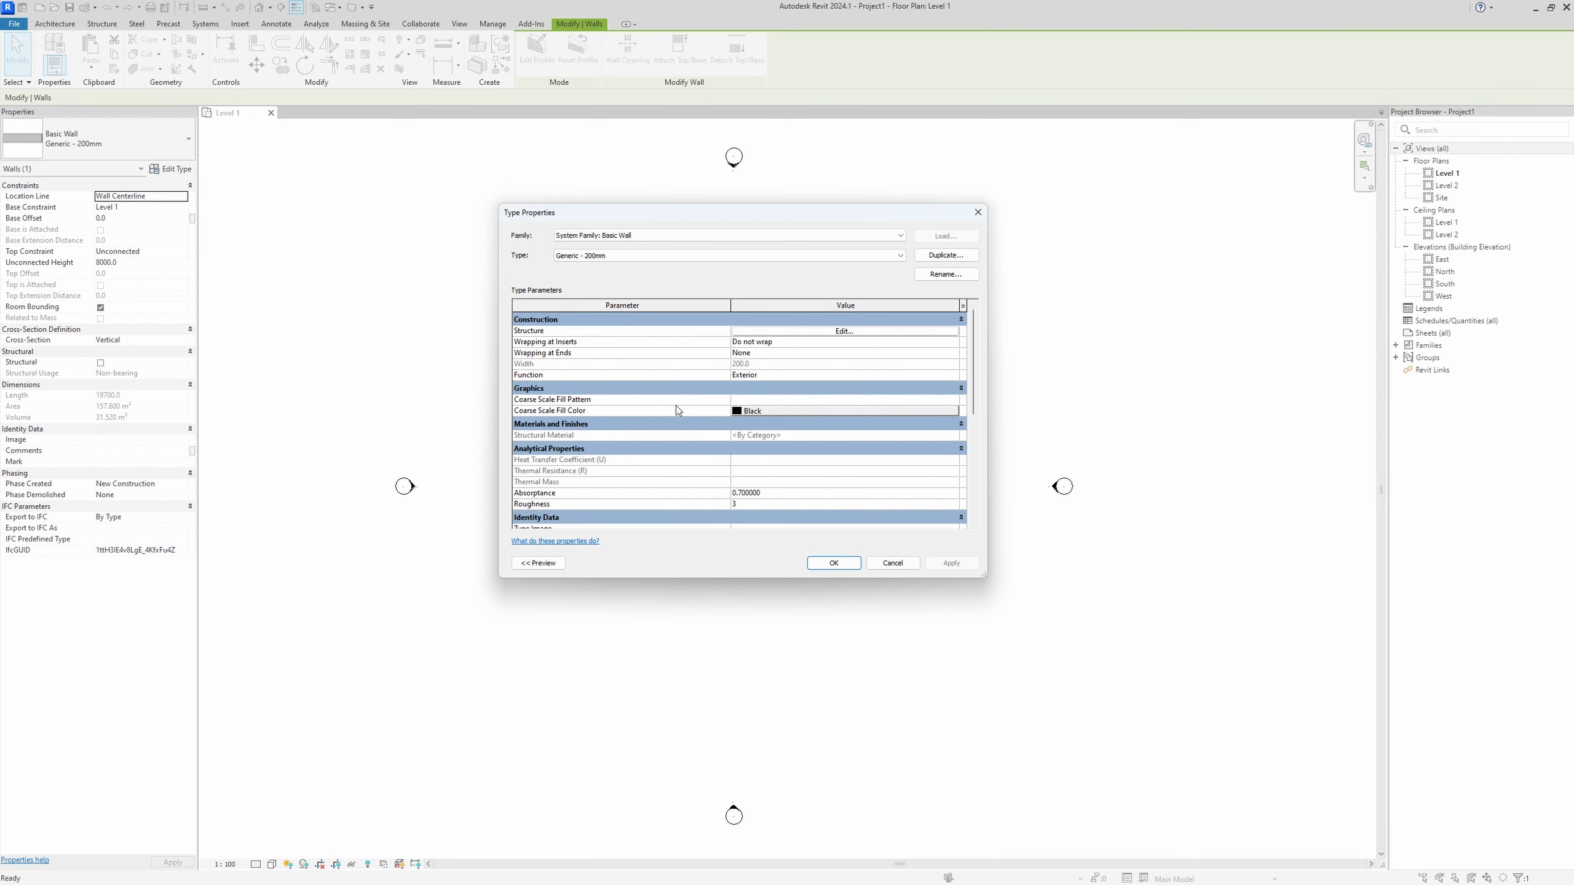
pyautogui.click(784, 333)
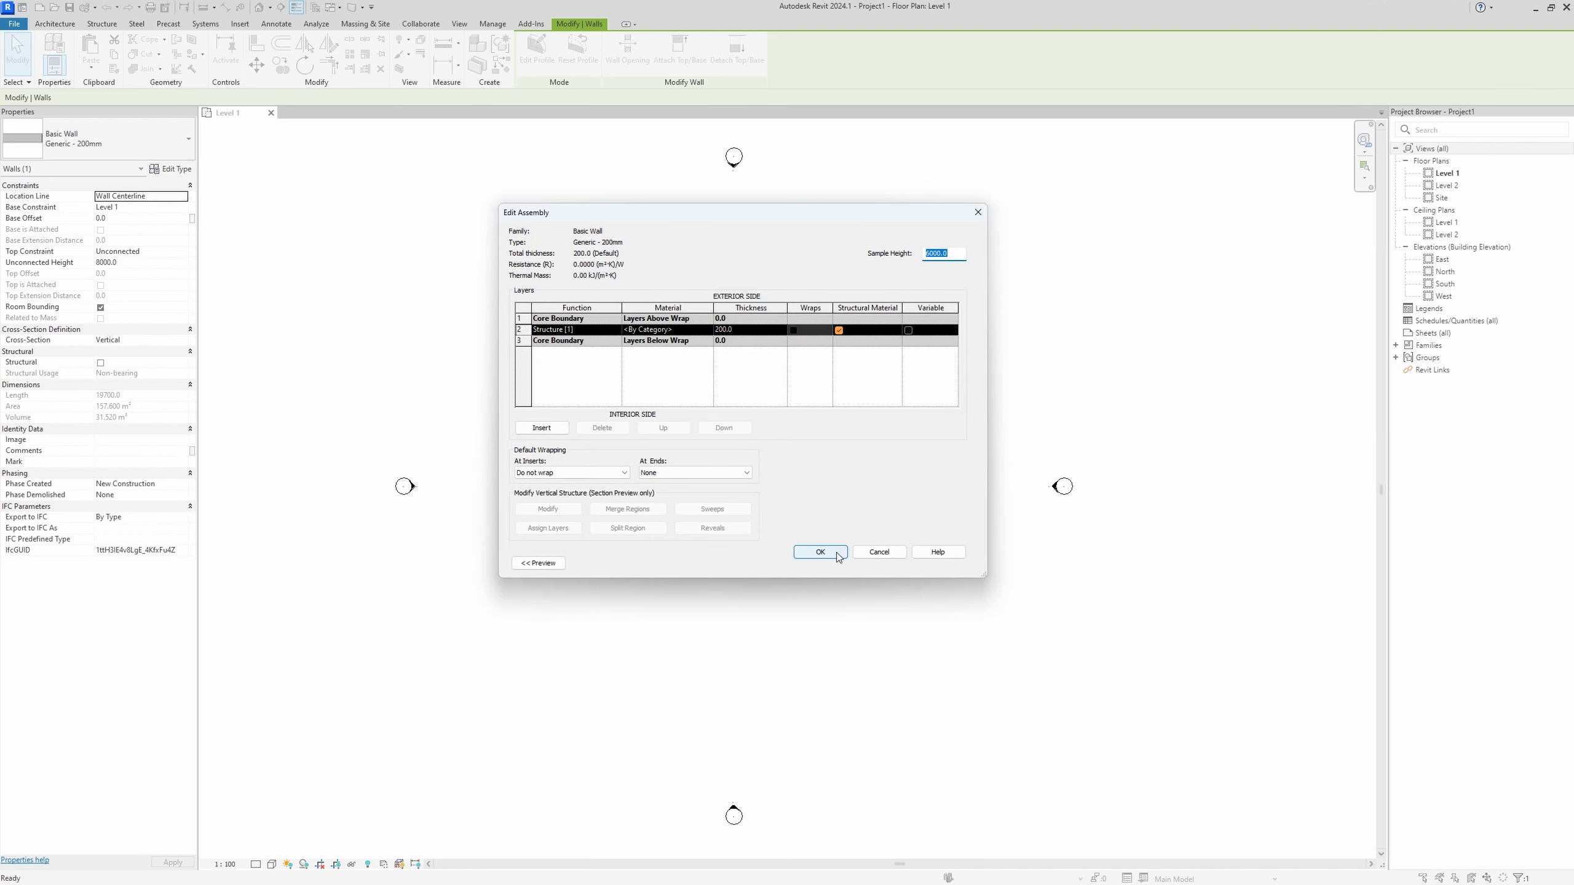
pyautogui.click(865, 553)
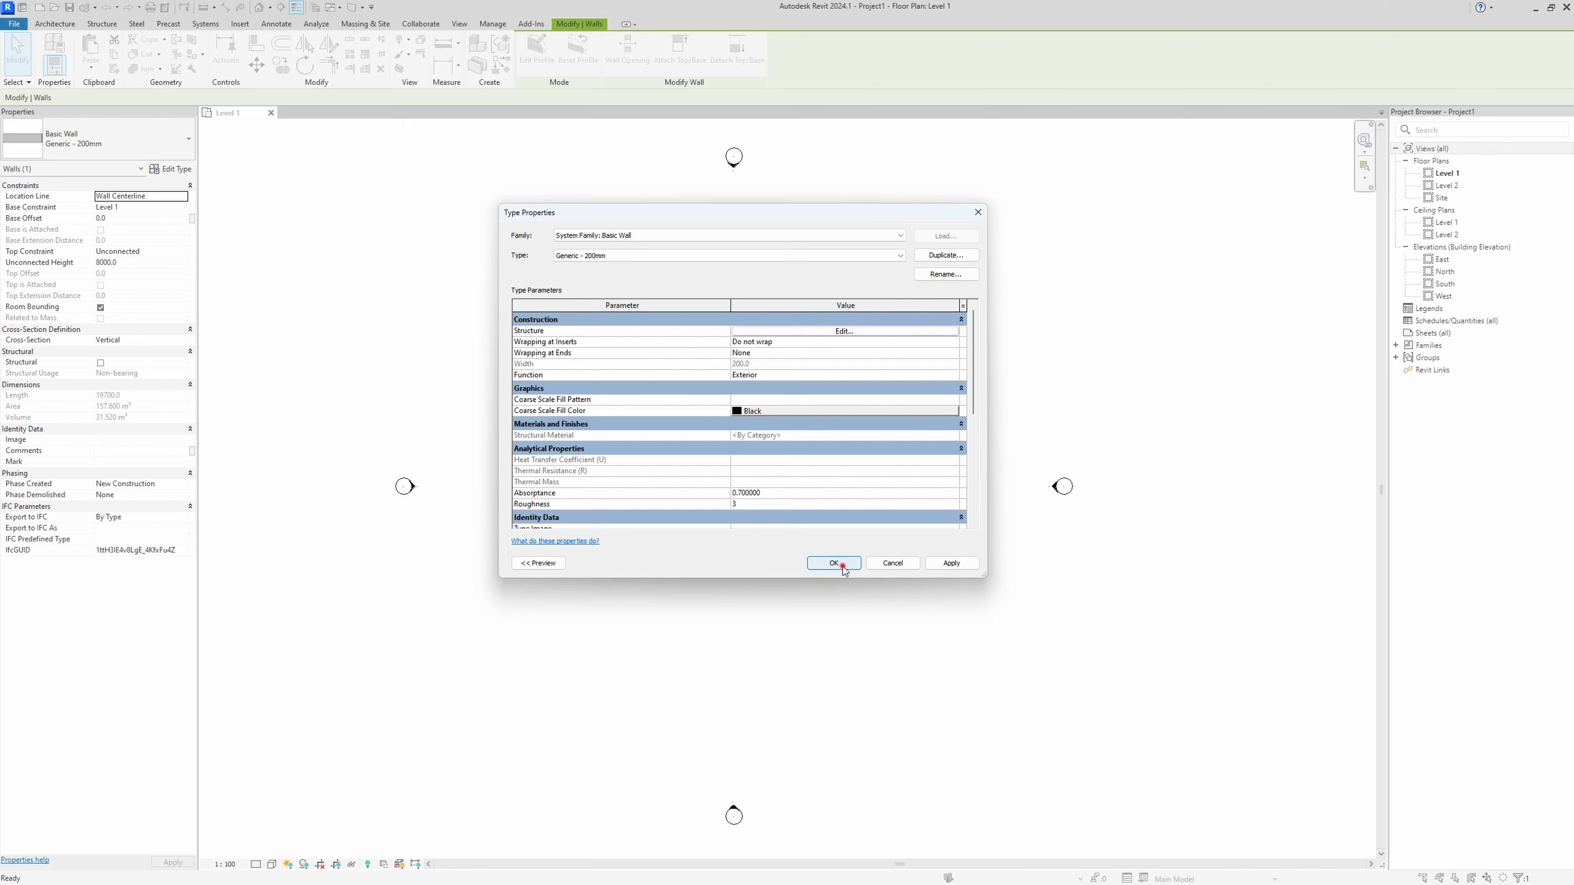
pyautogui.click(840, 563)
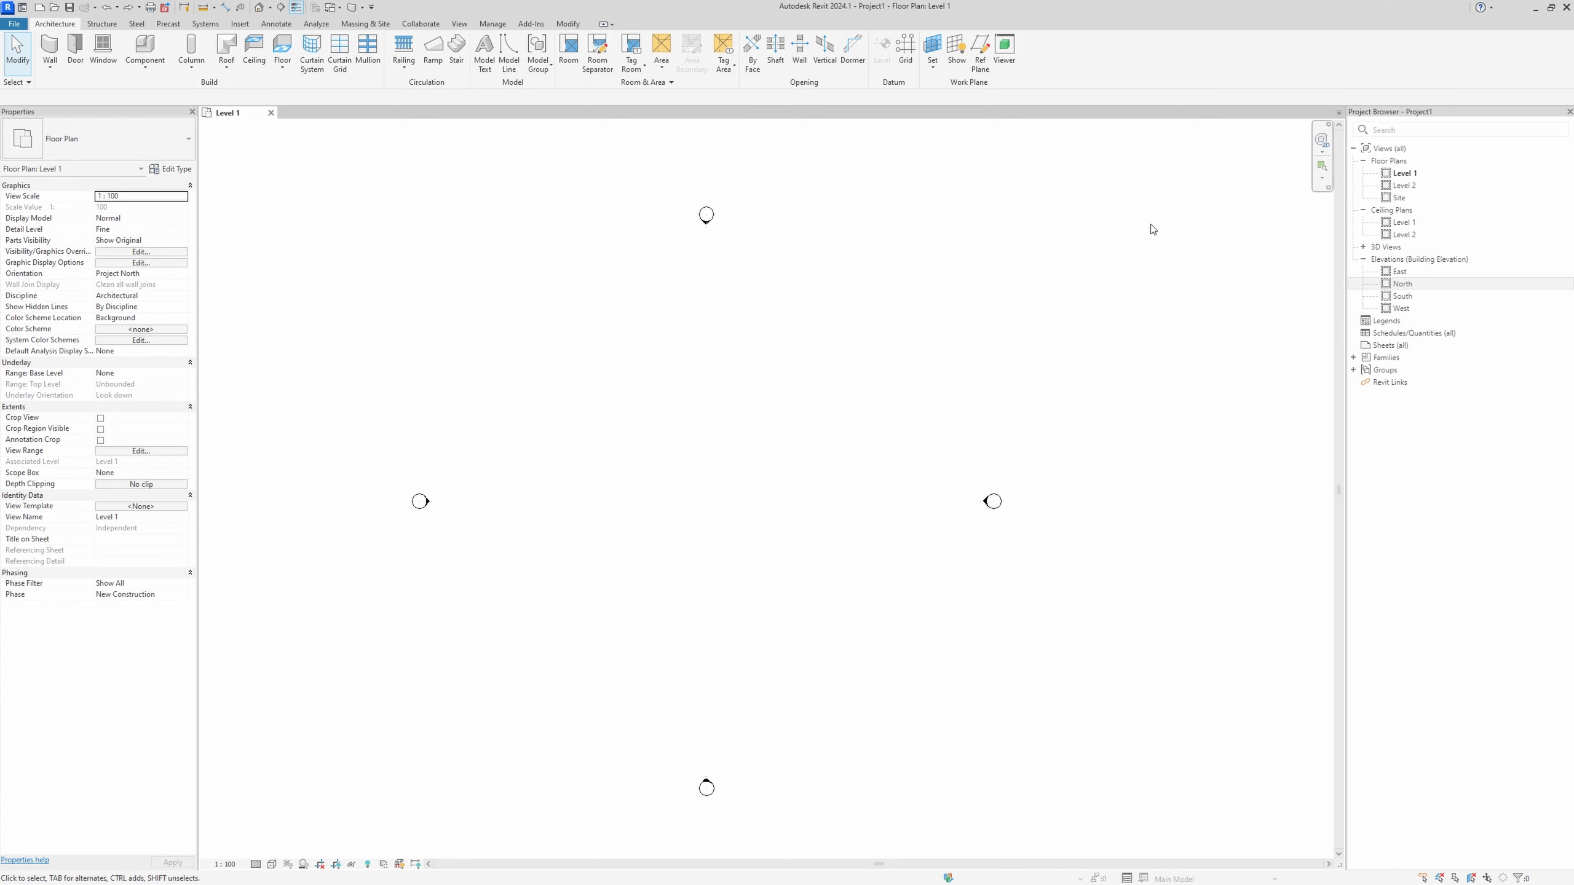
pyautogui.rightClick(720, 328)
pyautogui.moveTo(759, 534)
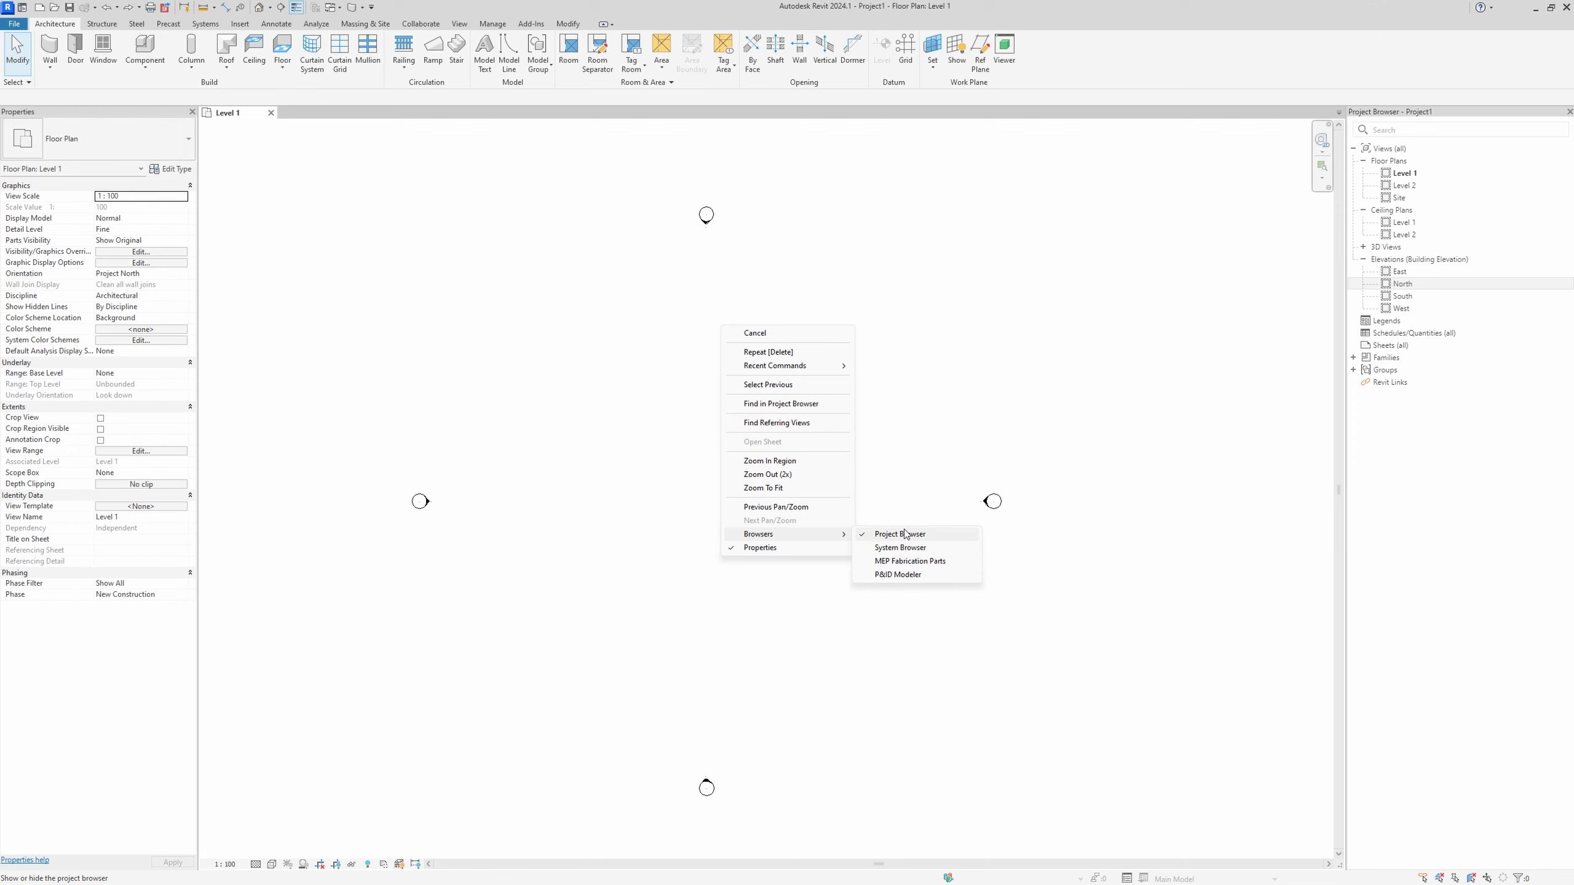
pyautogui.click(916, 476)
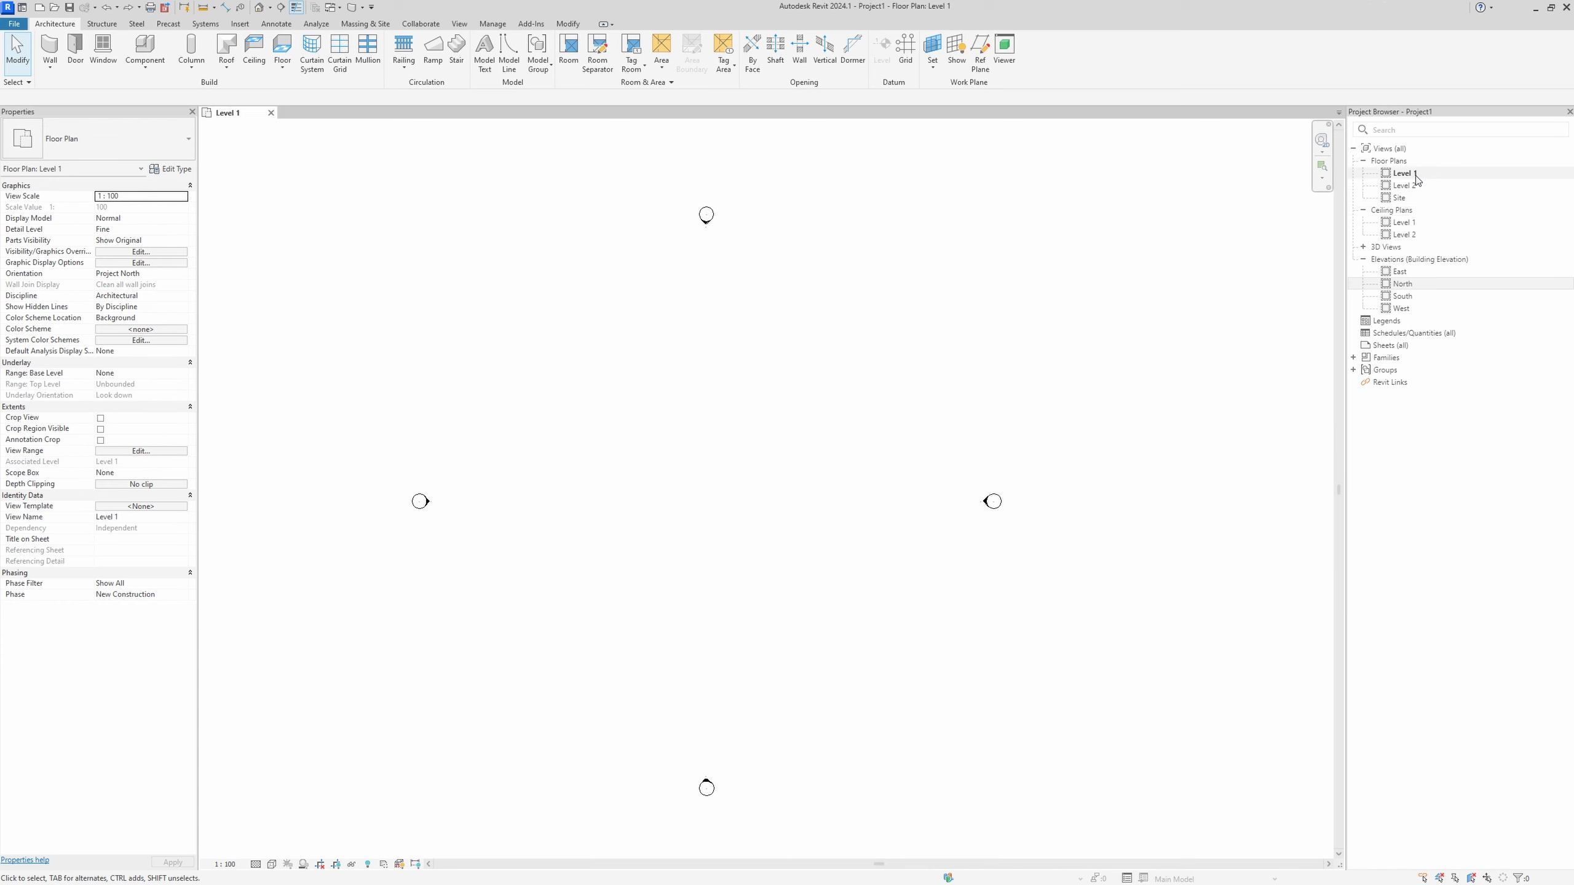
# Browse the Level 2, Site and North elevation views, then return to the Level 1 plan.
pyautogui.doubleClick(1404, 185)
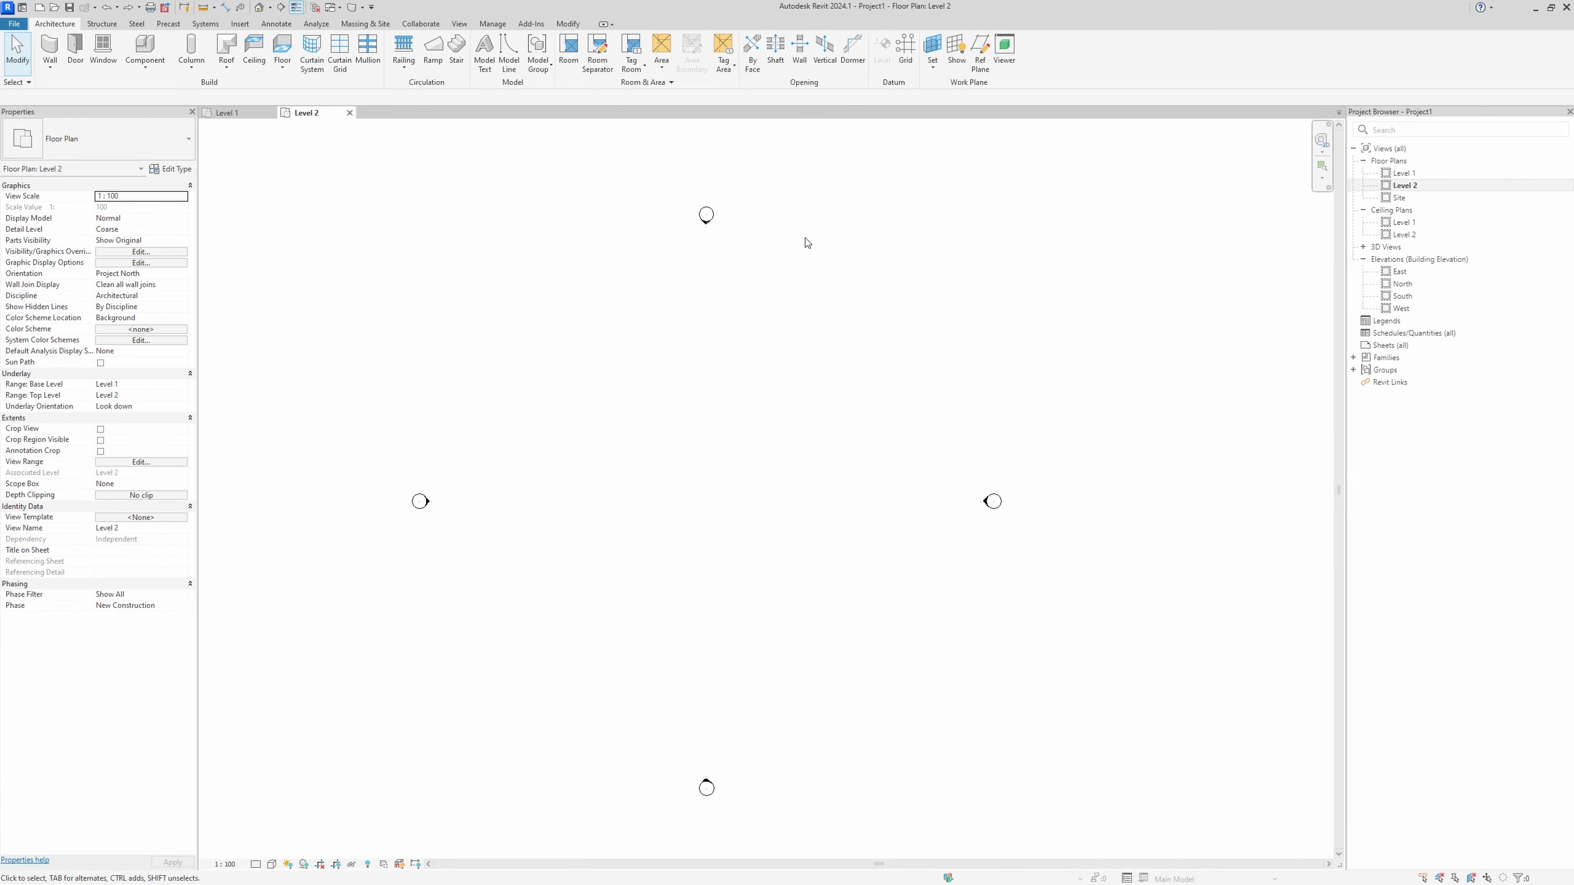
pyautogui.doubleClick(1405, 198)
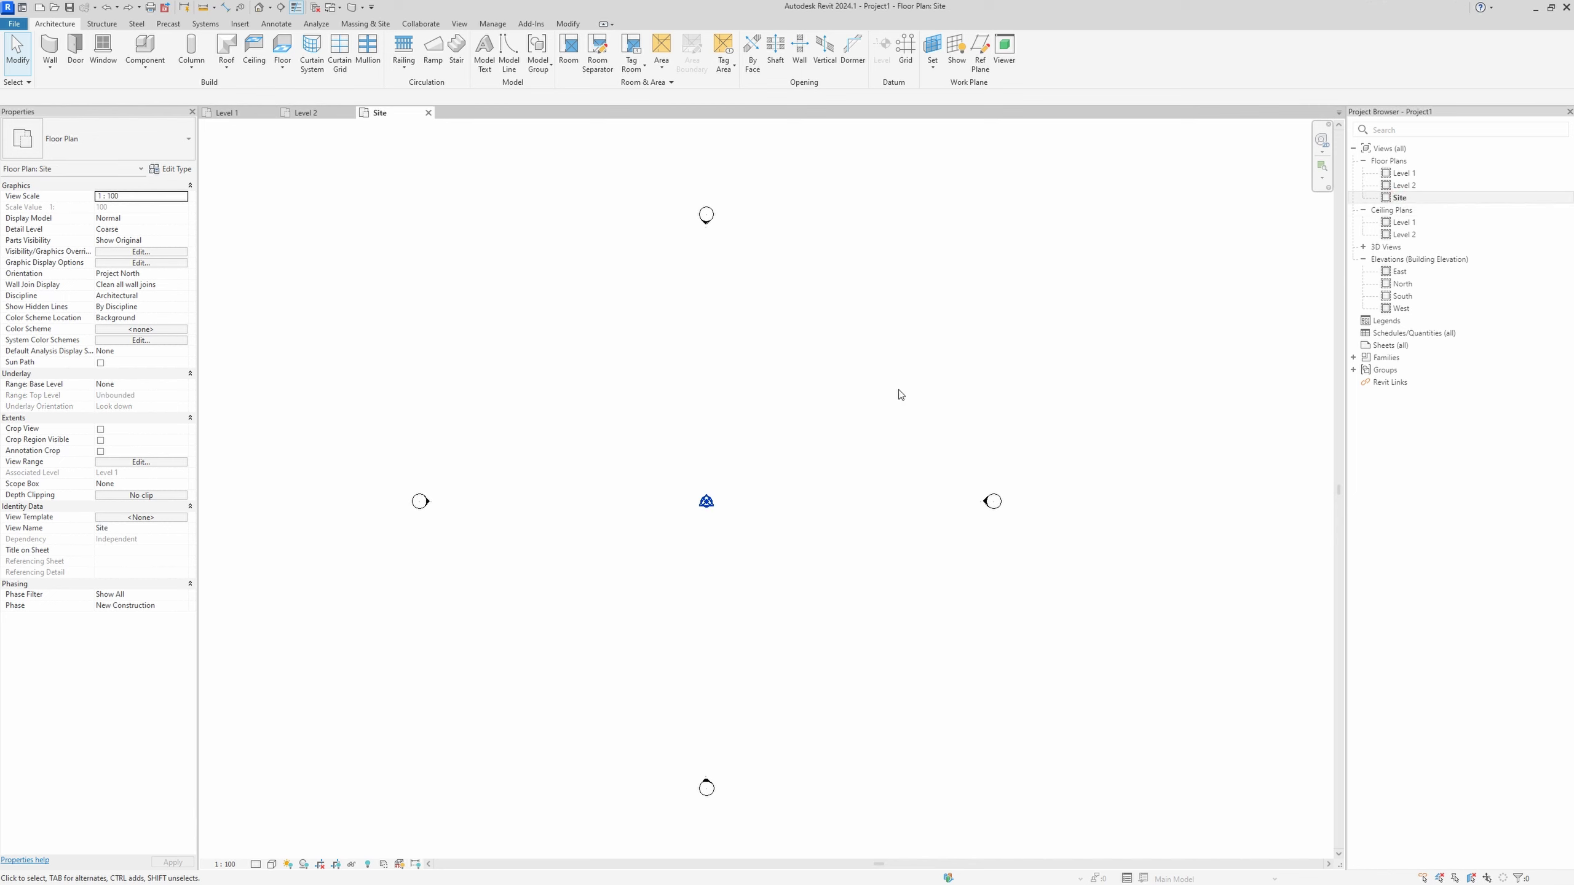
pyautogui.doubleClick(1416, 286)
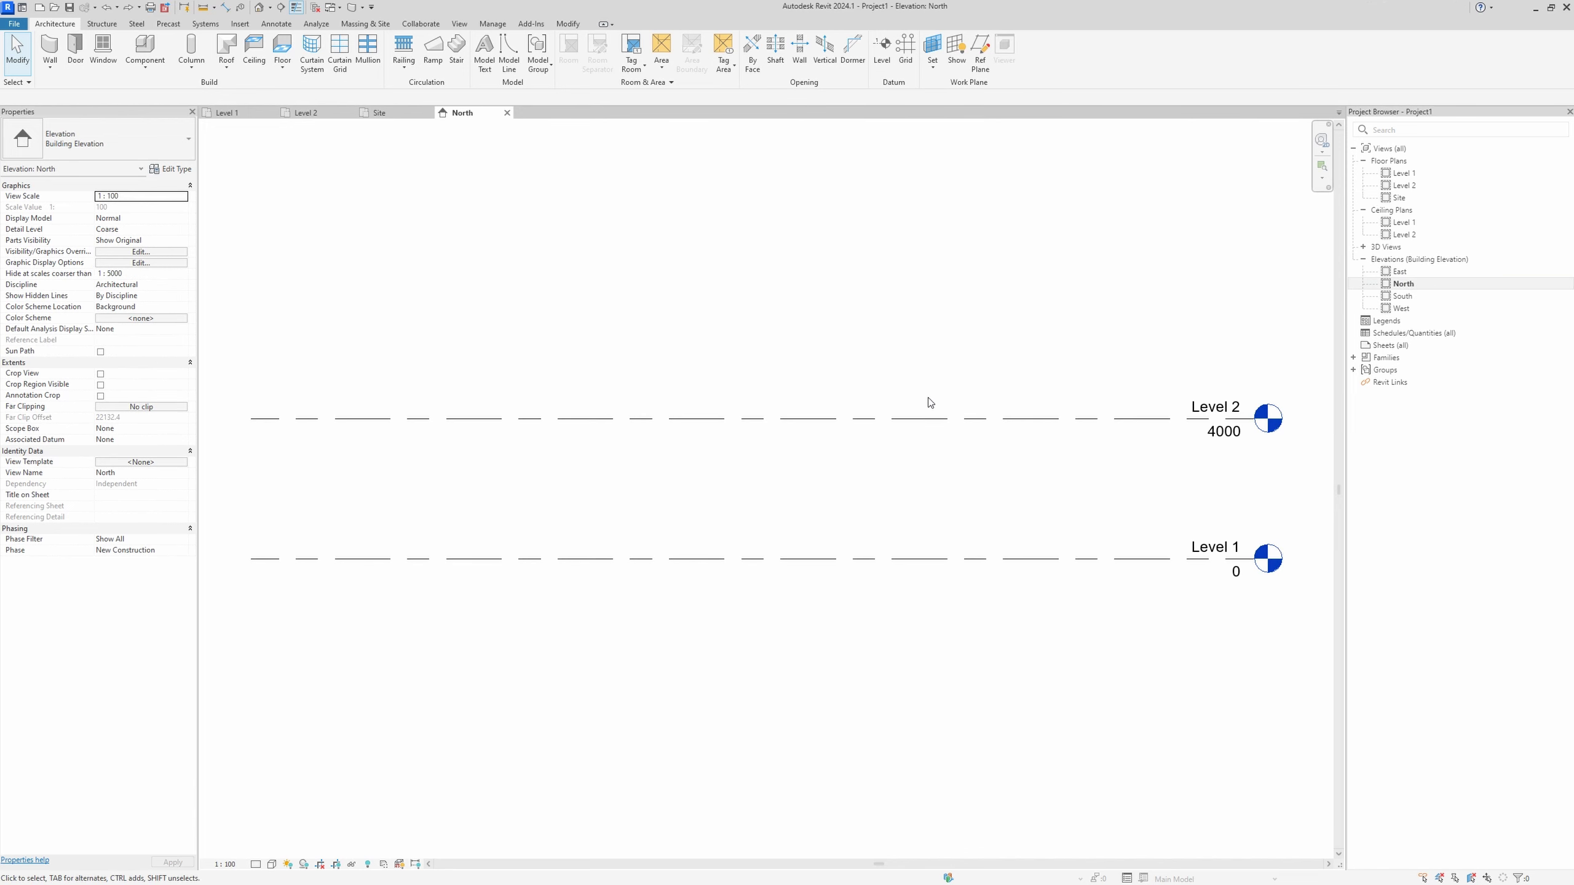
pyautogui.moveTo(931, 400); pyautogui.dragTo(914, 345, button='middle')
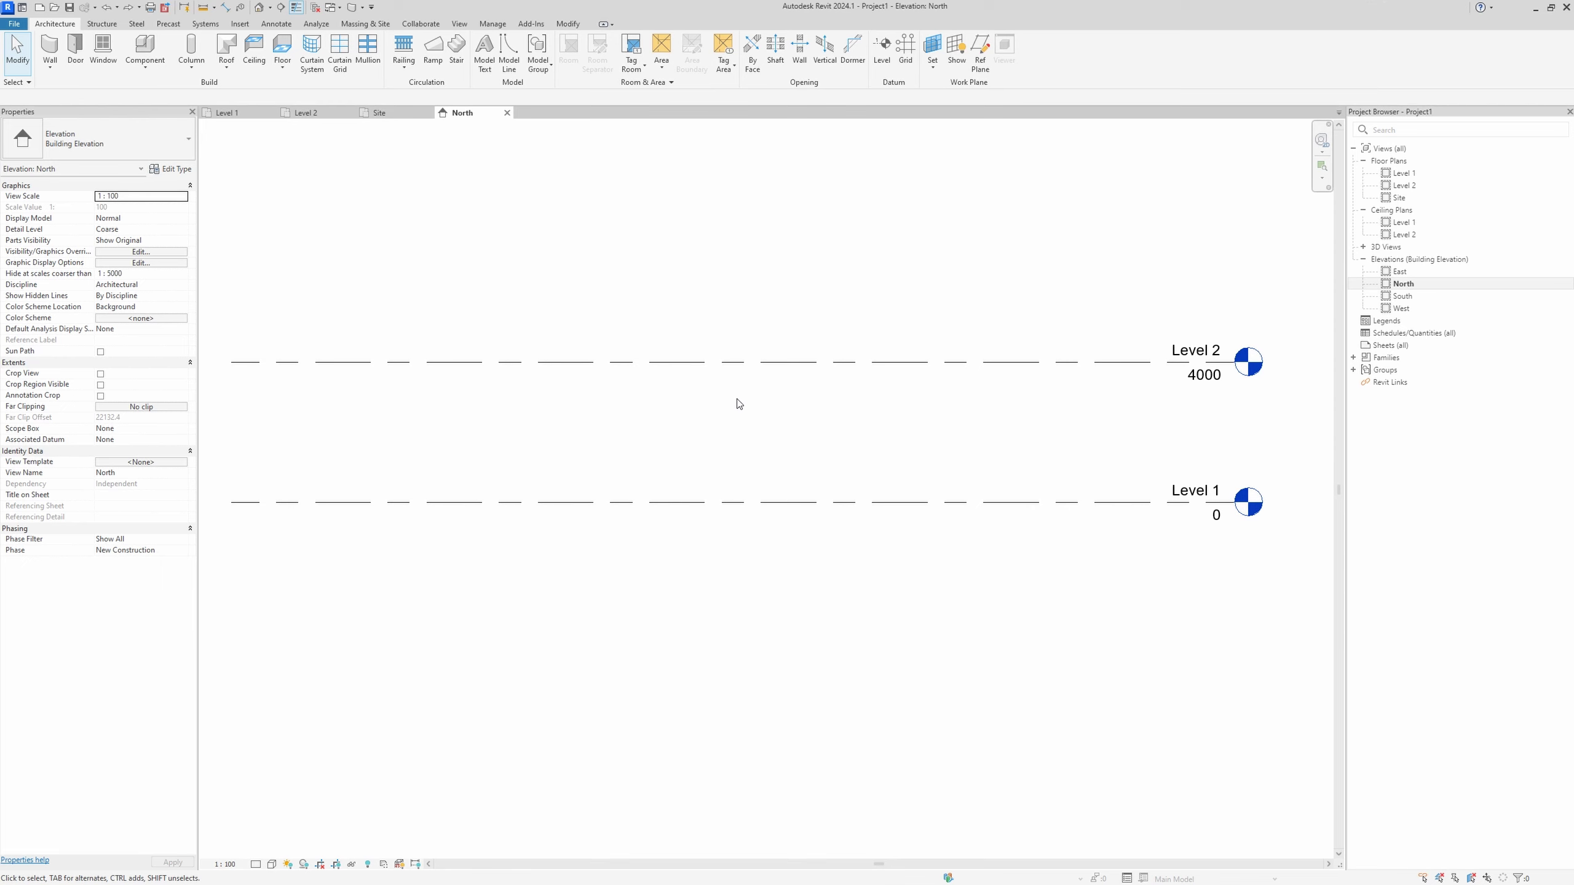
pyautogui.doubleClick(1421, 177)
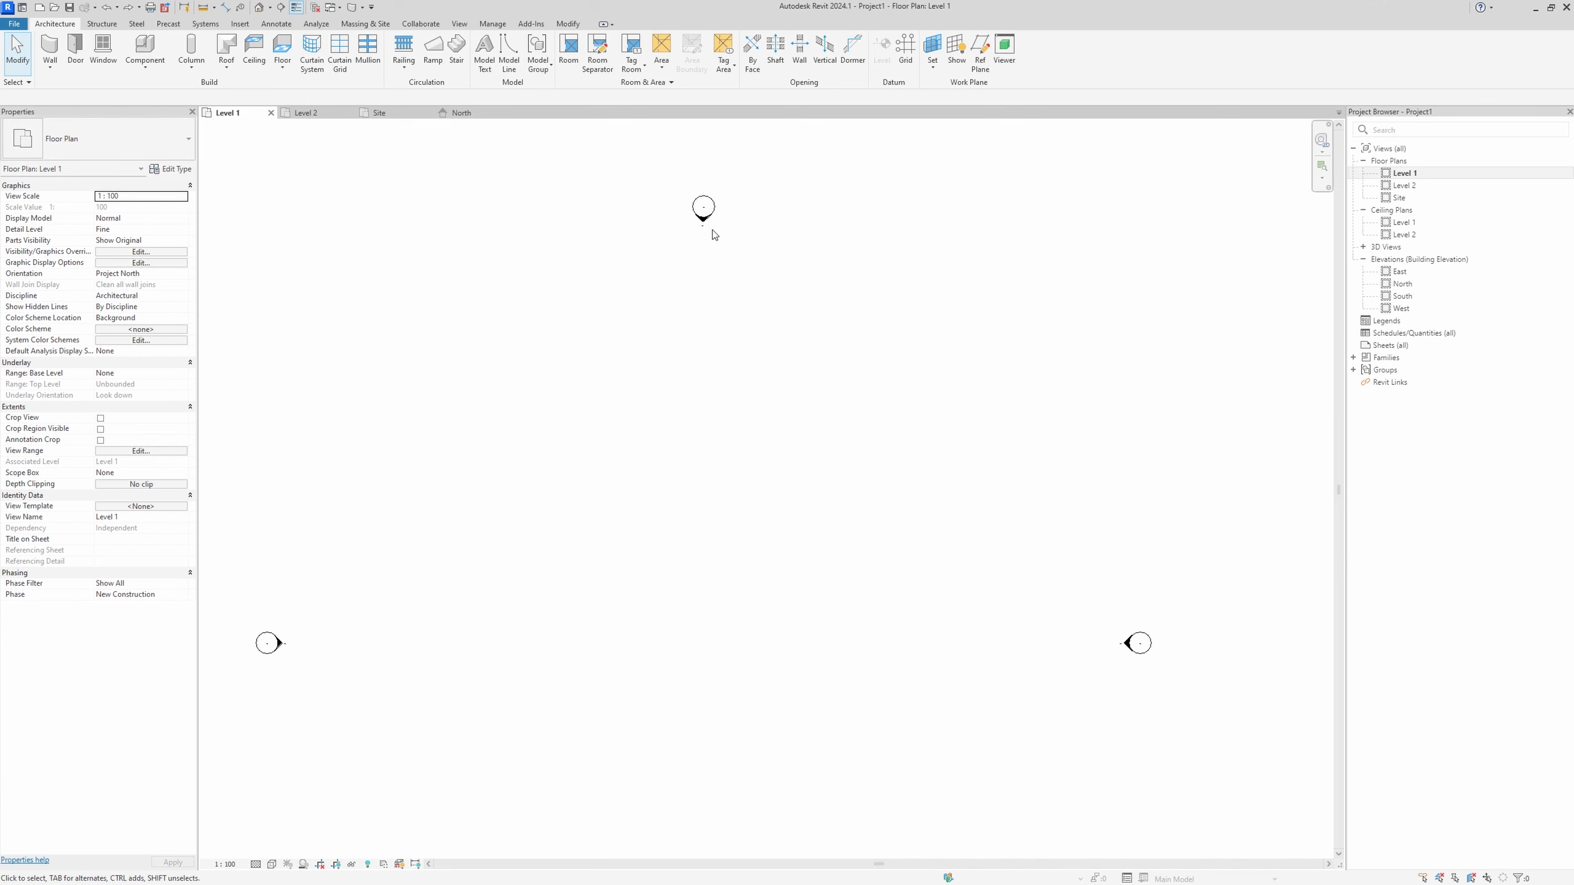
pyautogui.scroll(3, 713, 234)
pyautogui.click(704, 205)
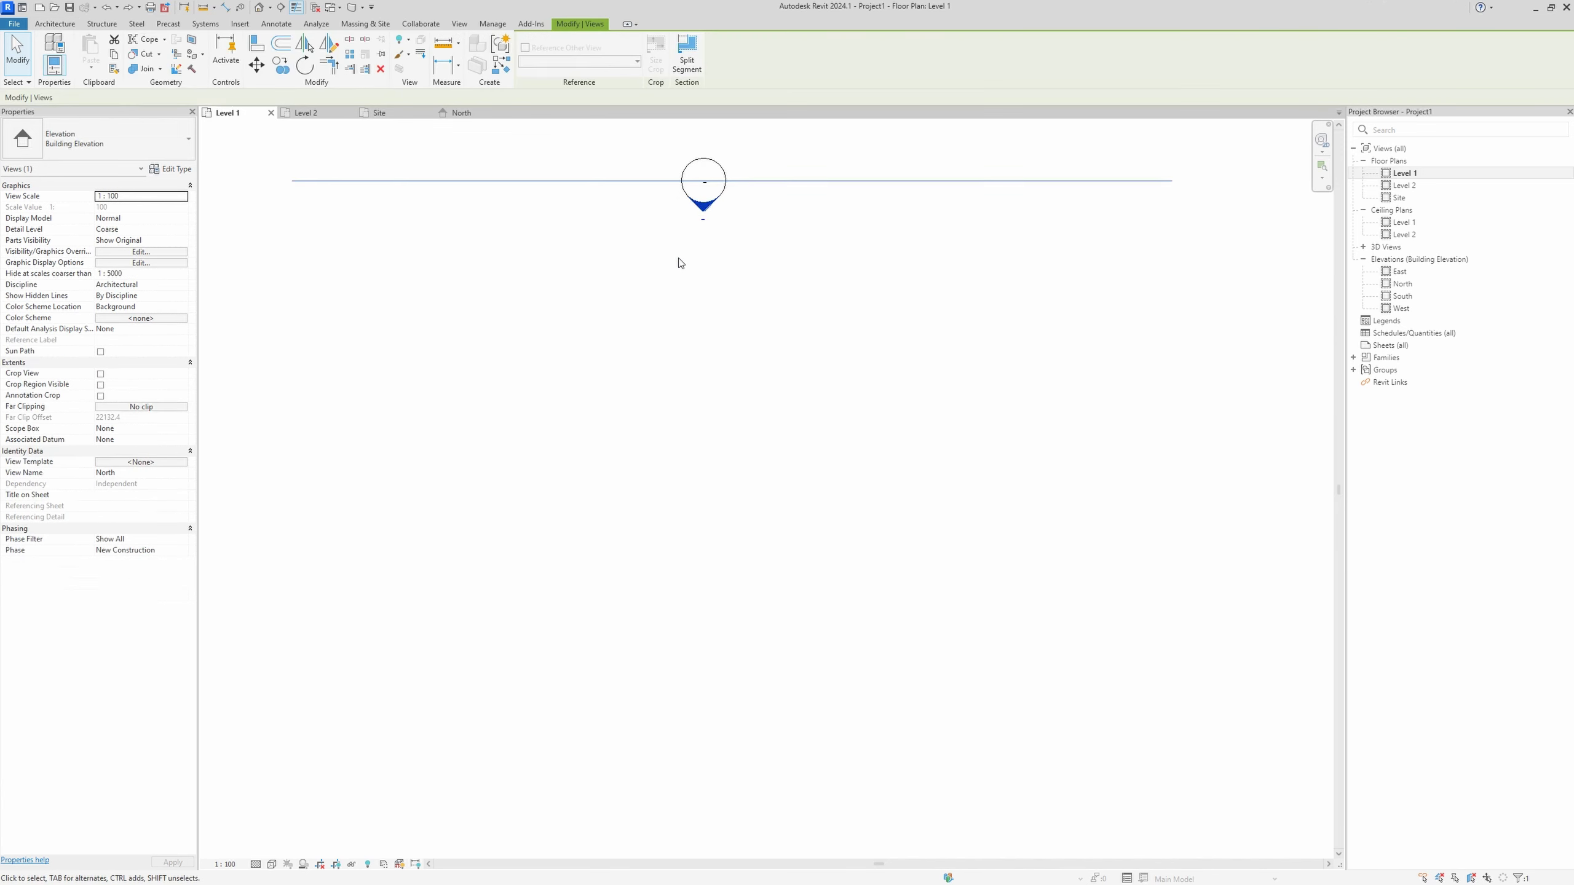
# Go to the North elevation view from its marker's shortcut menu.
pyautogui.rightClick(705, 229)
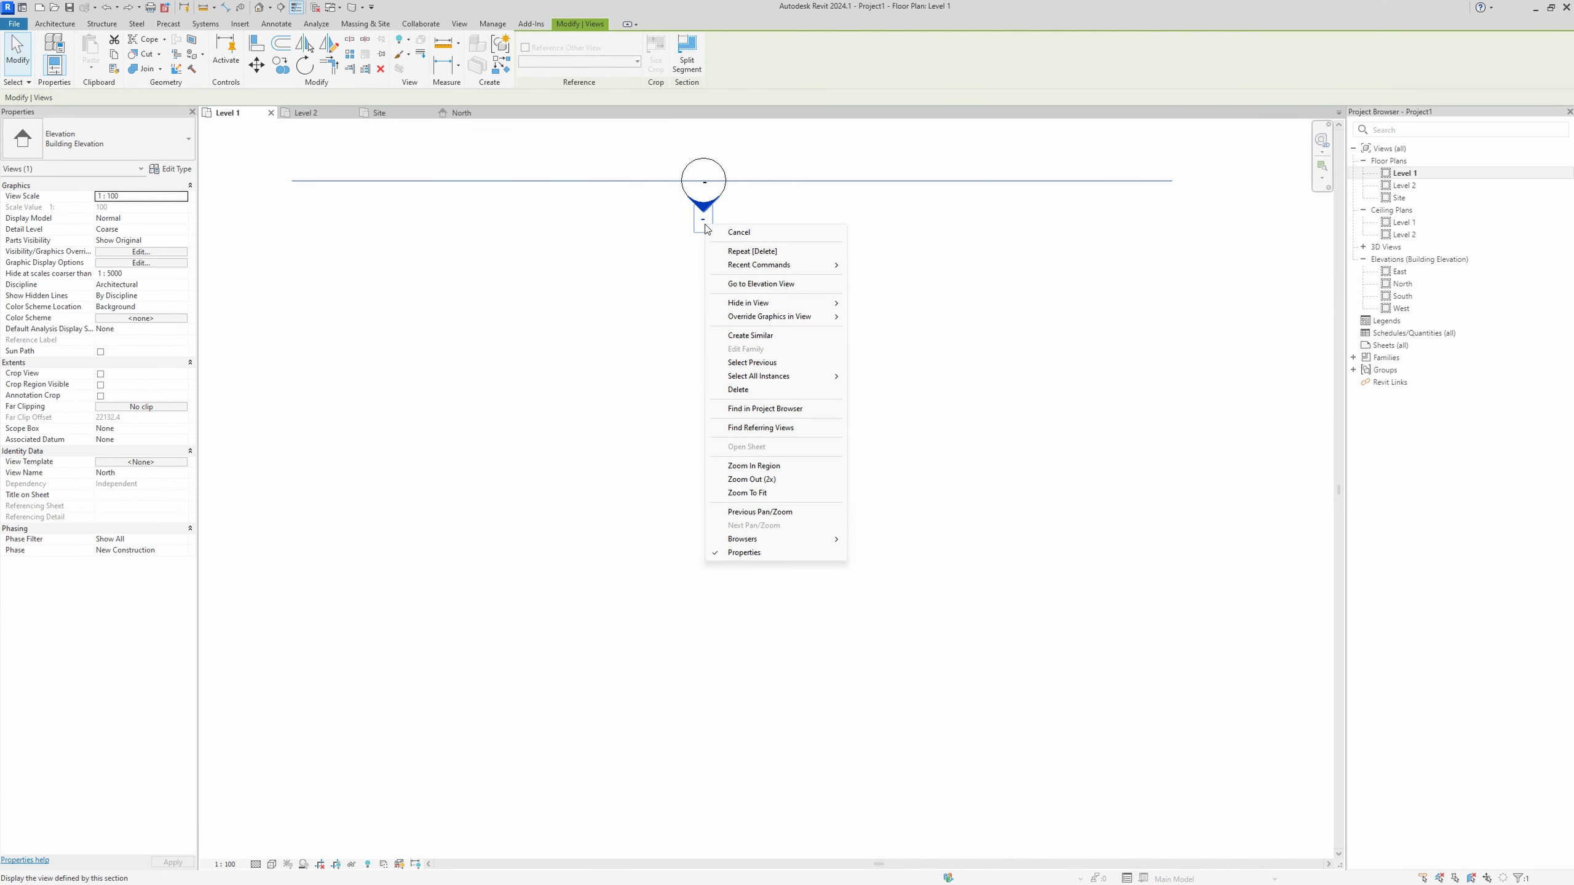
pyautogui.click(745, 286)
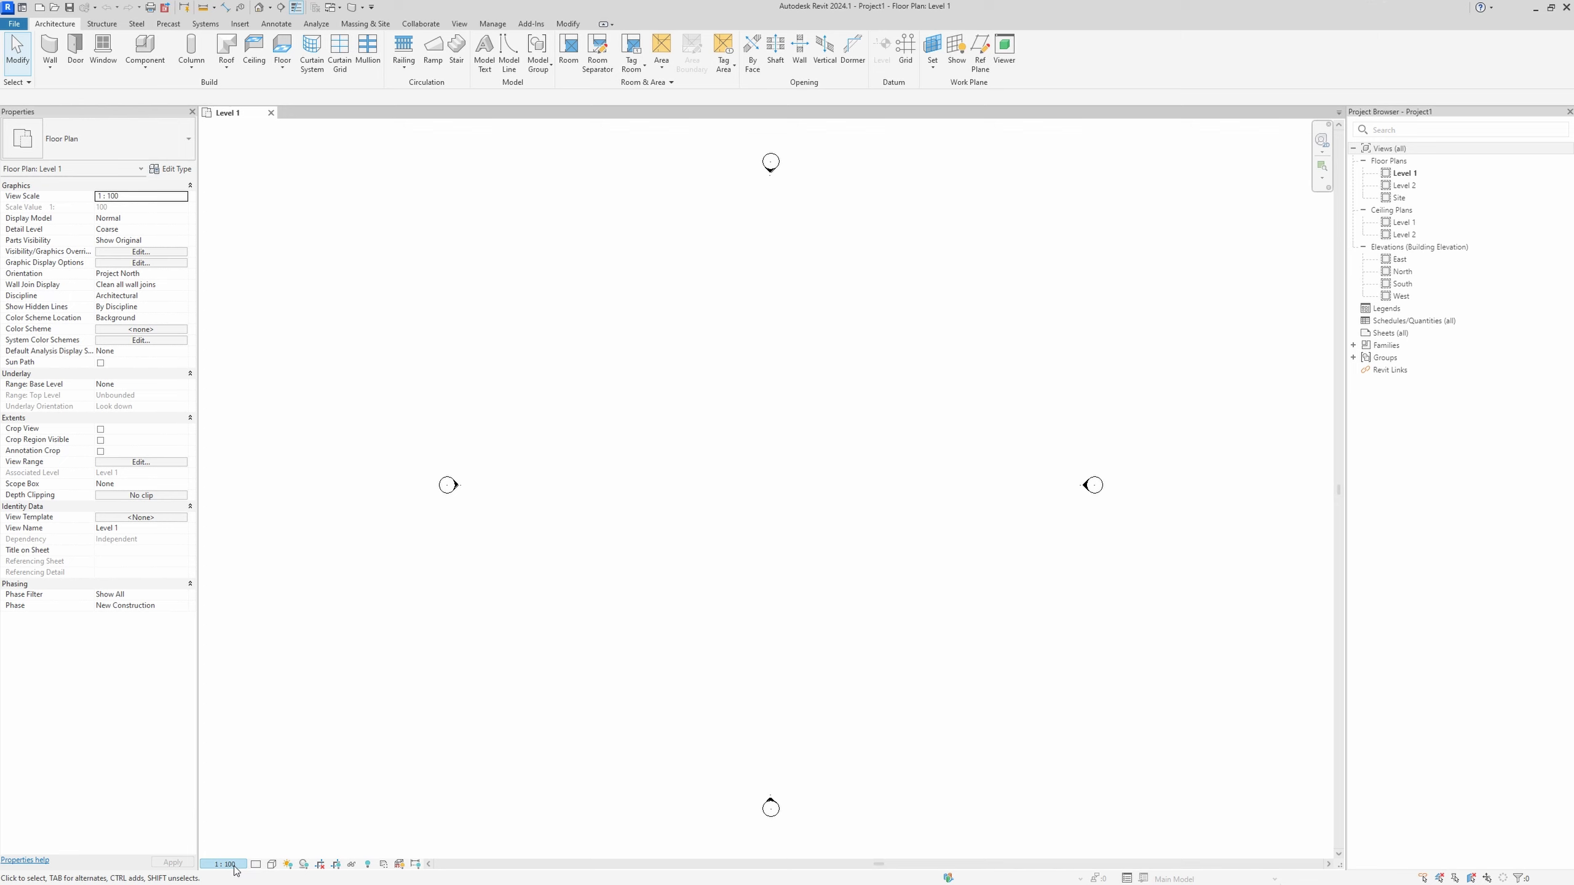
pyautogui.click(235, 865)
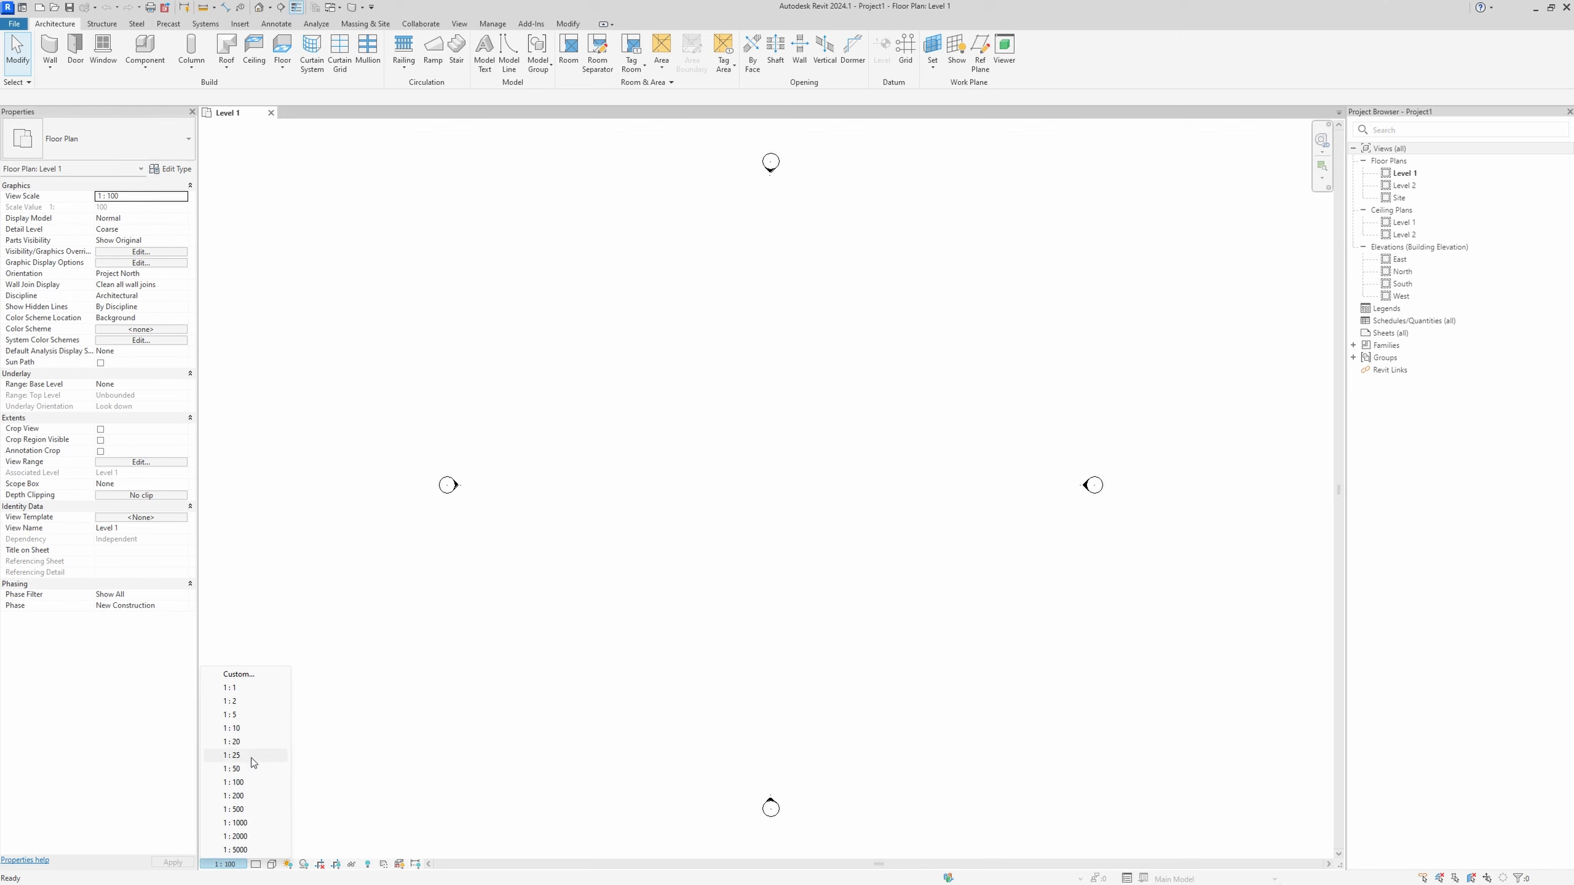
pyautogui.click(269, 674)
pyautogui.moveTo(693, 402); pyautogui.dragTo(703, 370)
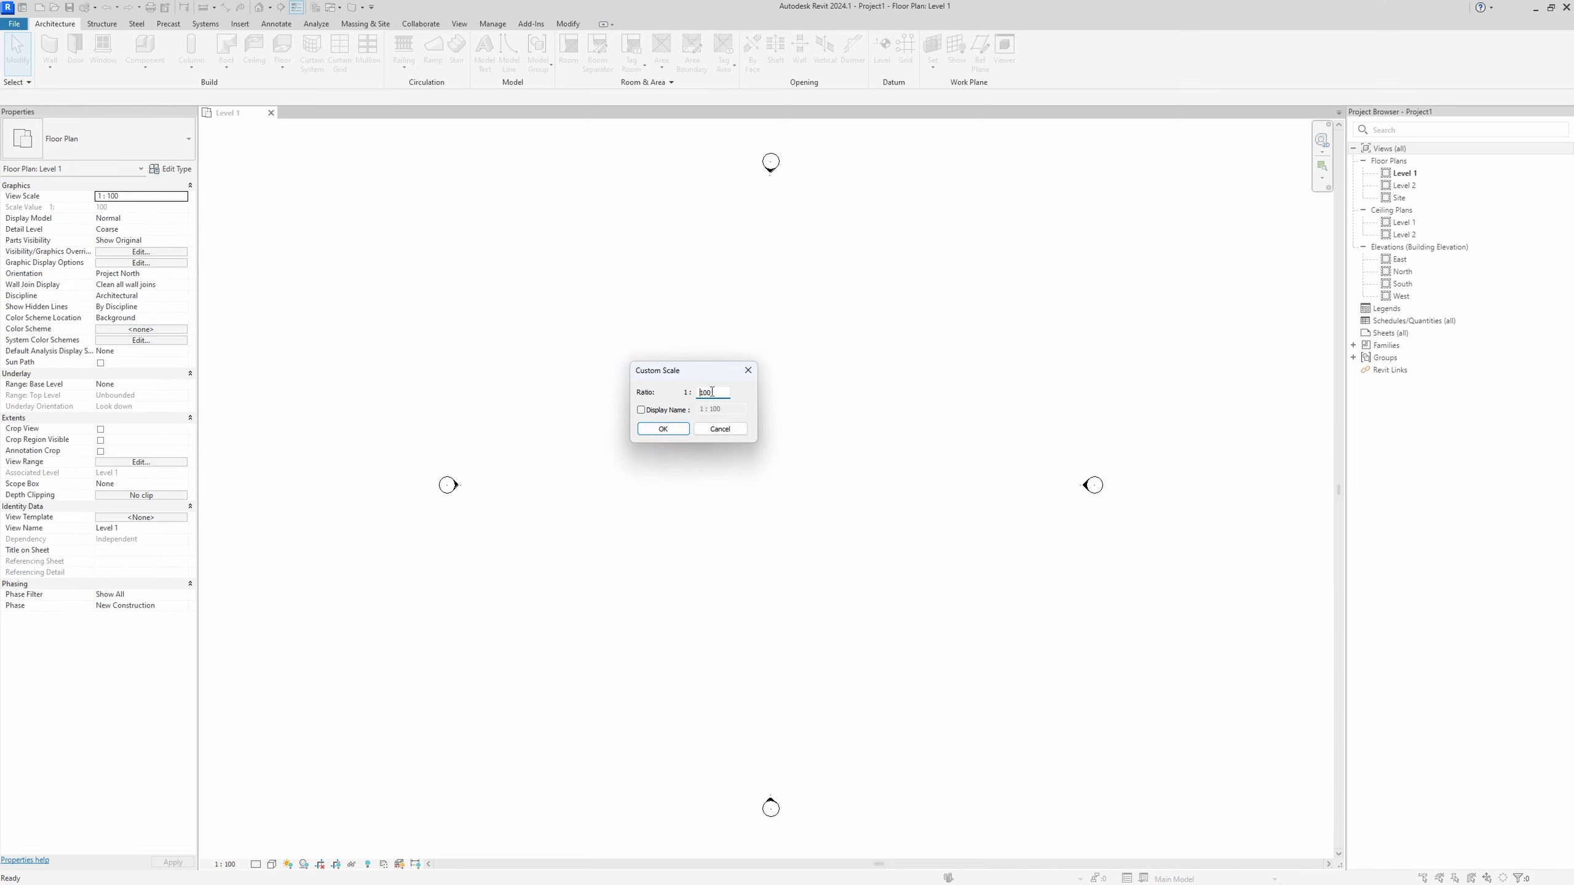
pyautogui.click(749, 371)
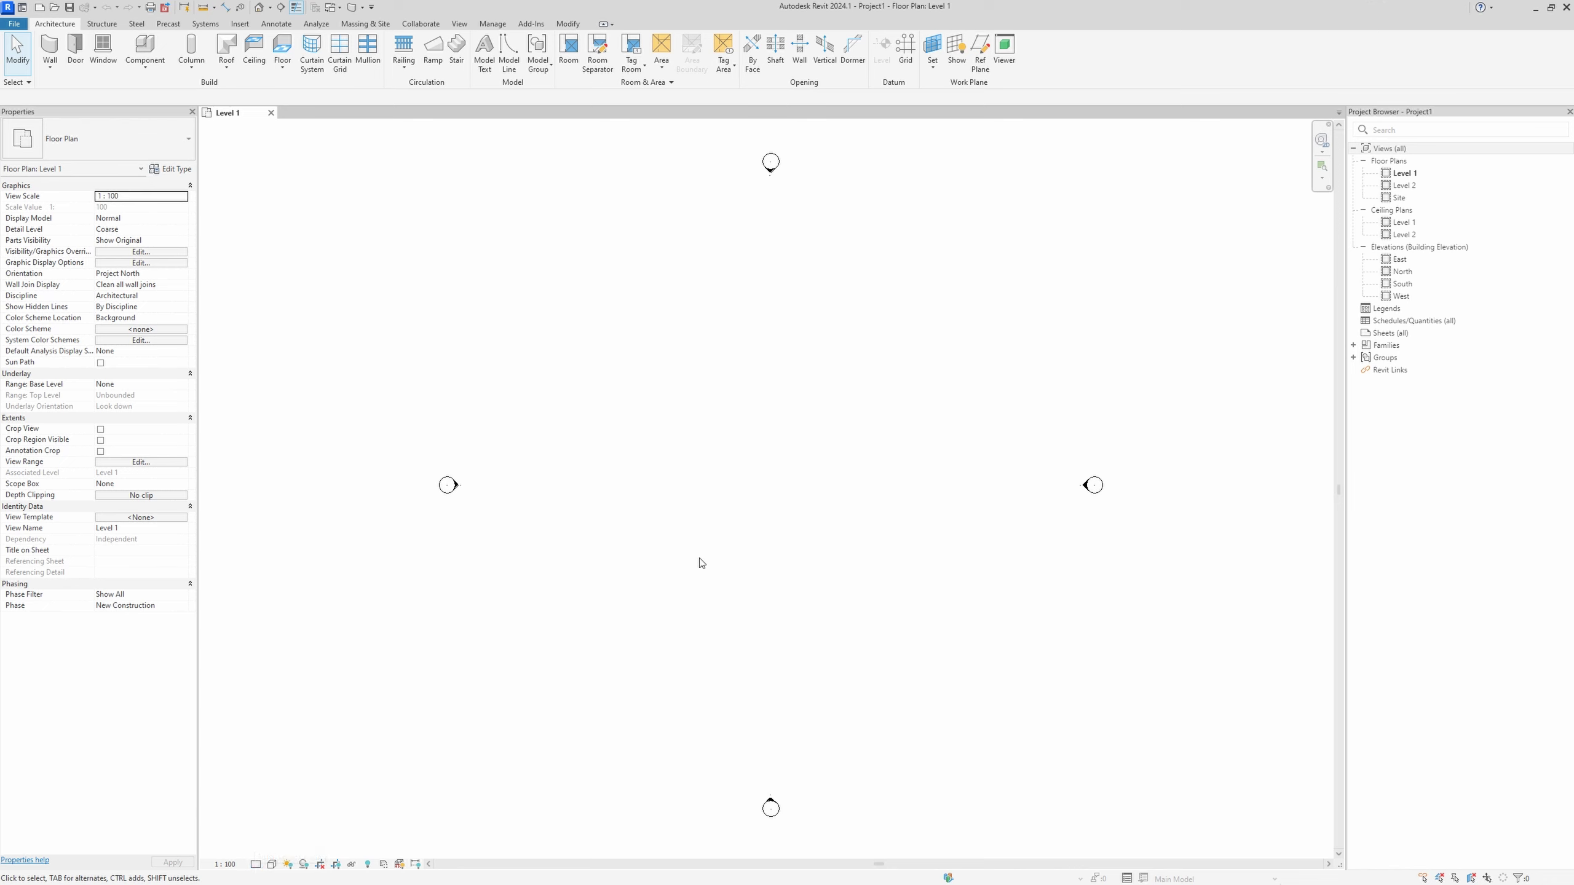
pyautogui.scroll(1, 784, 561)
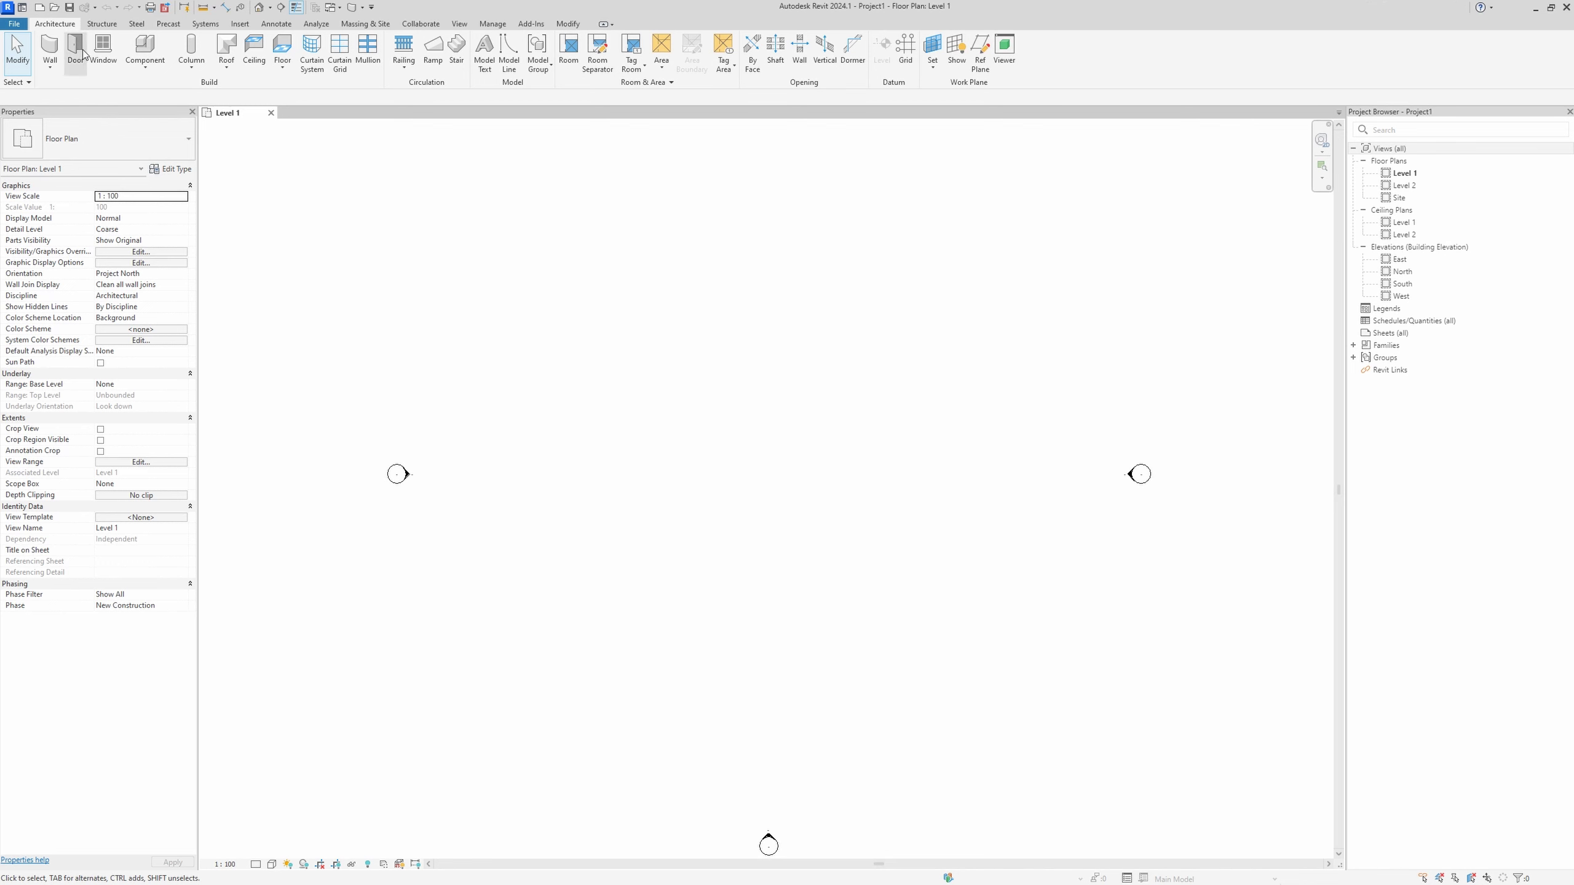
# Draw three joined Exterior - Render on Brick on Block walls in a Z on Level 1.
pyautogui.click(52, 47)
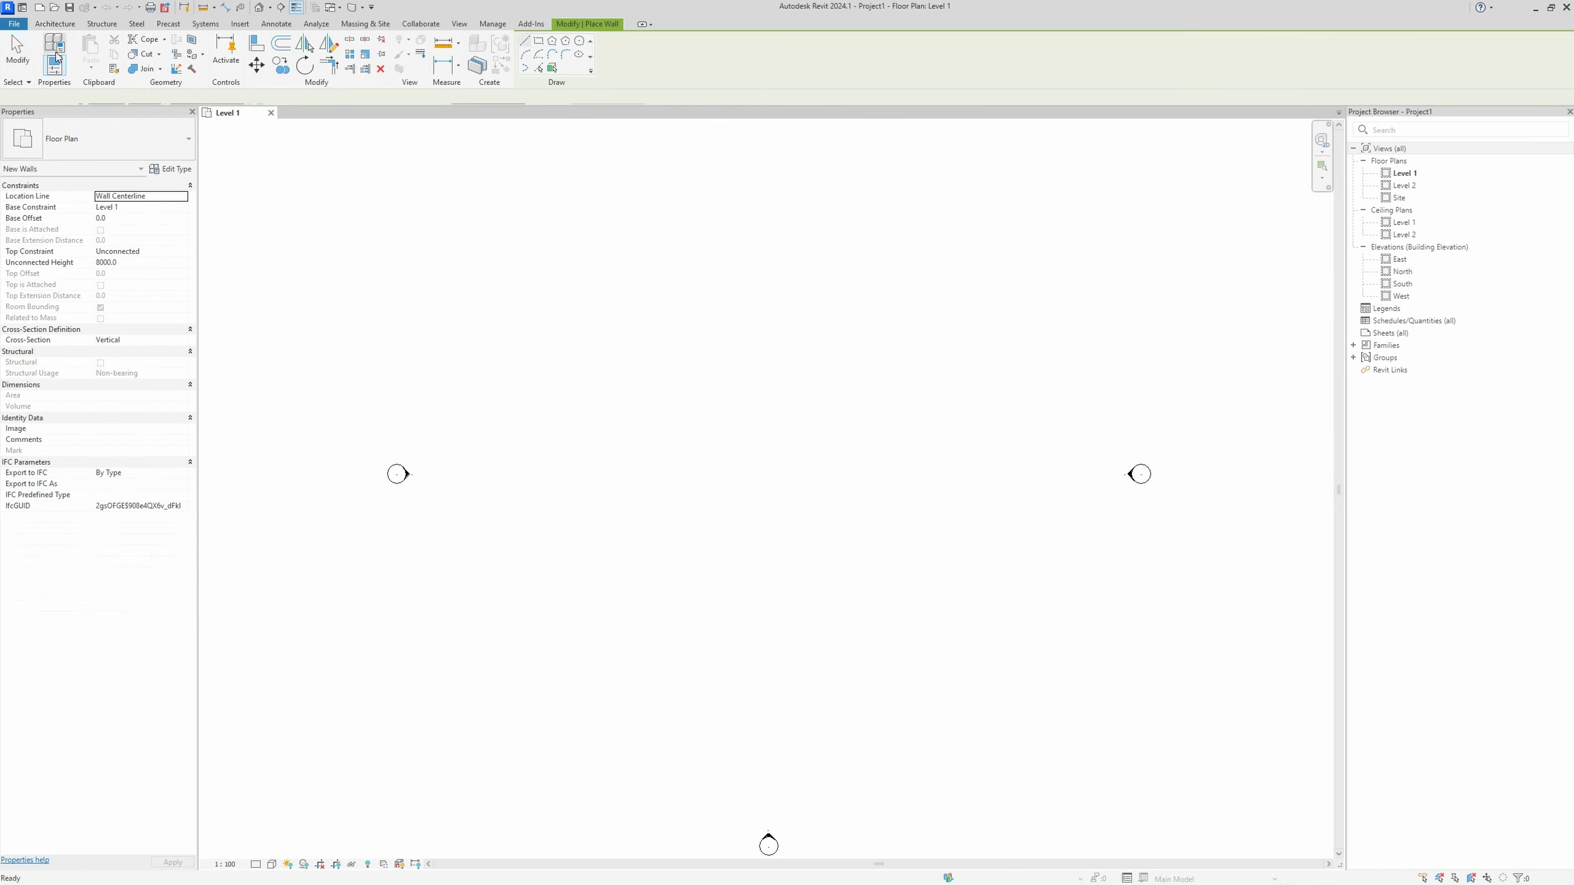
pyautogui.click(91, 143)
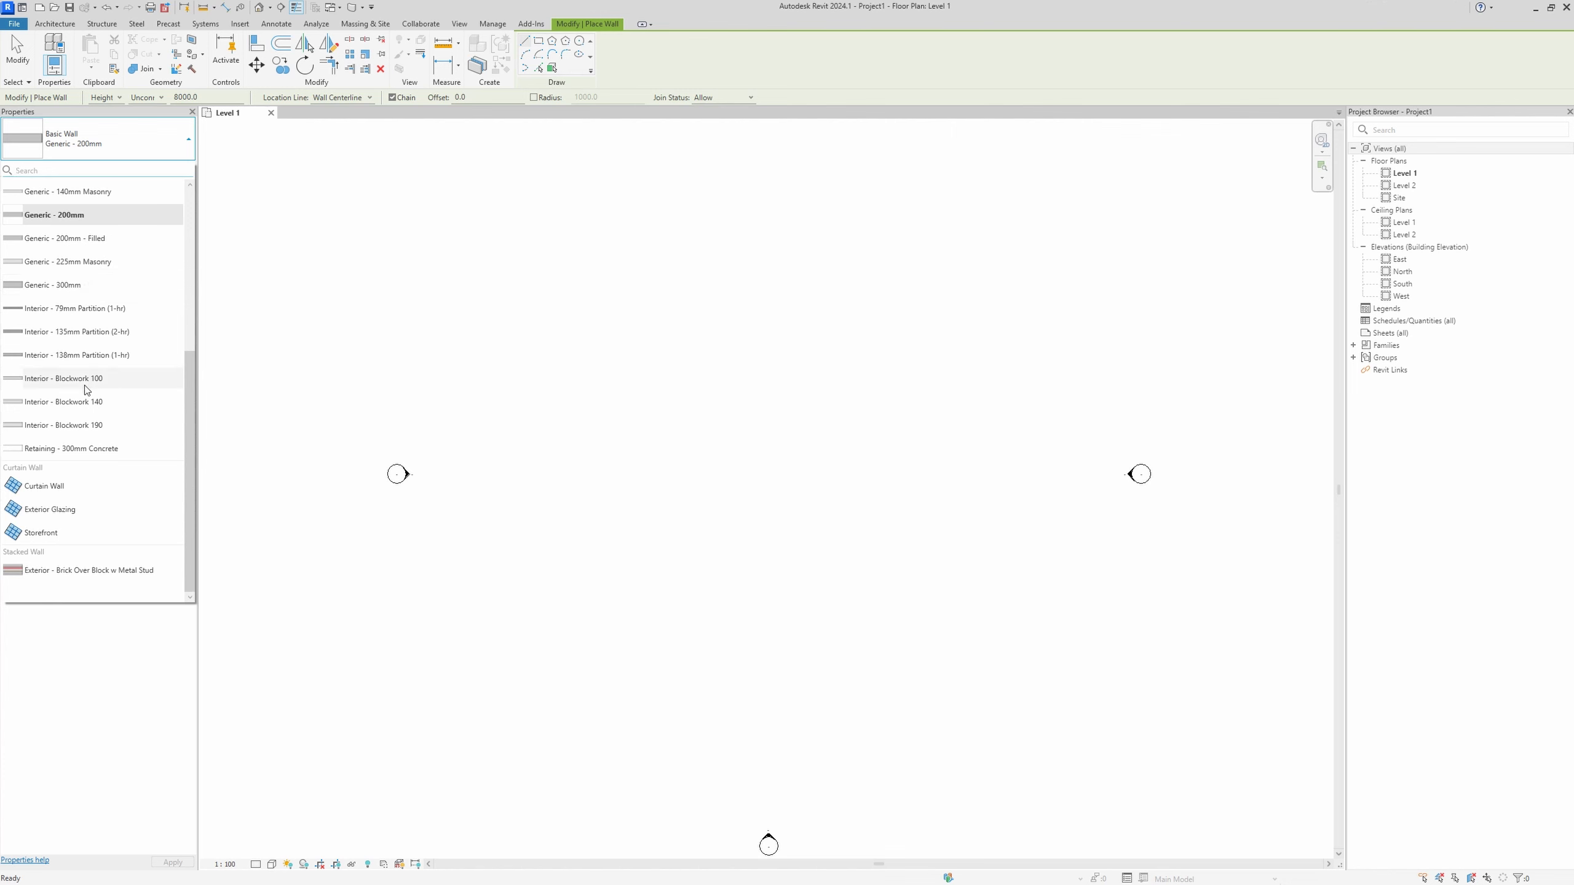
pyautogui.scroll(3, 87, 389)
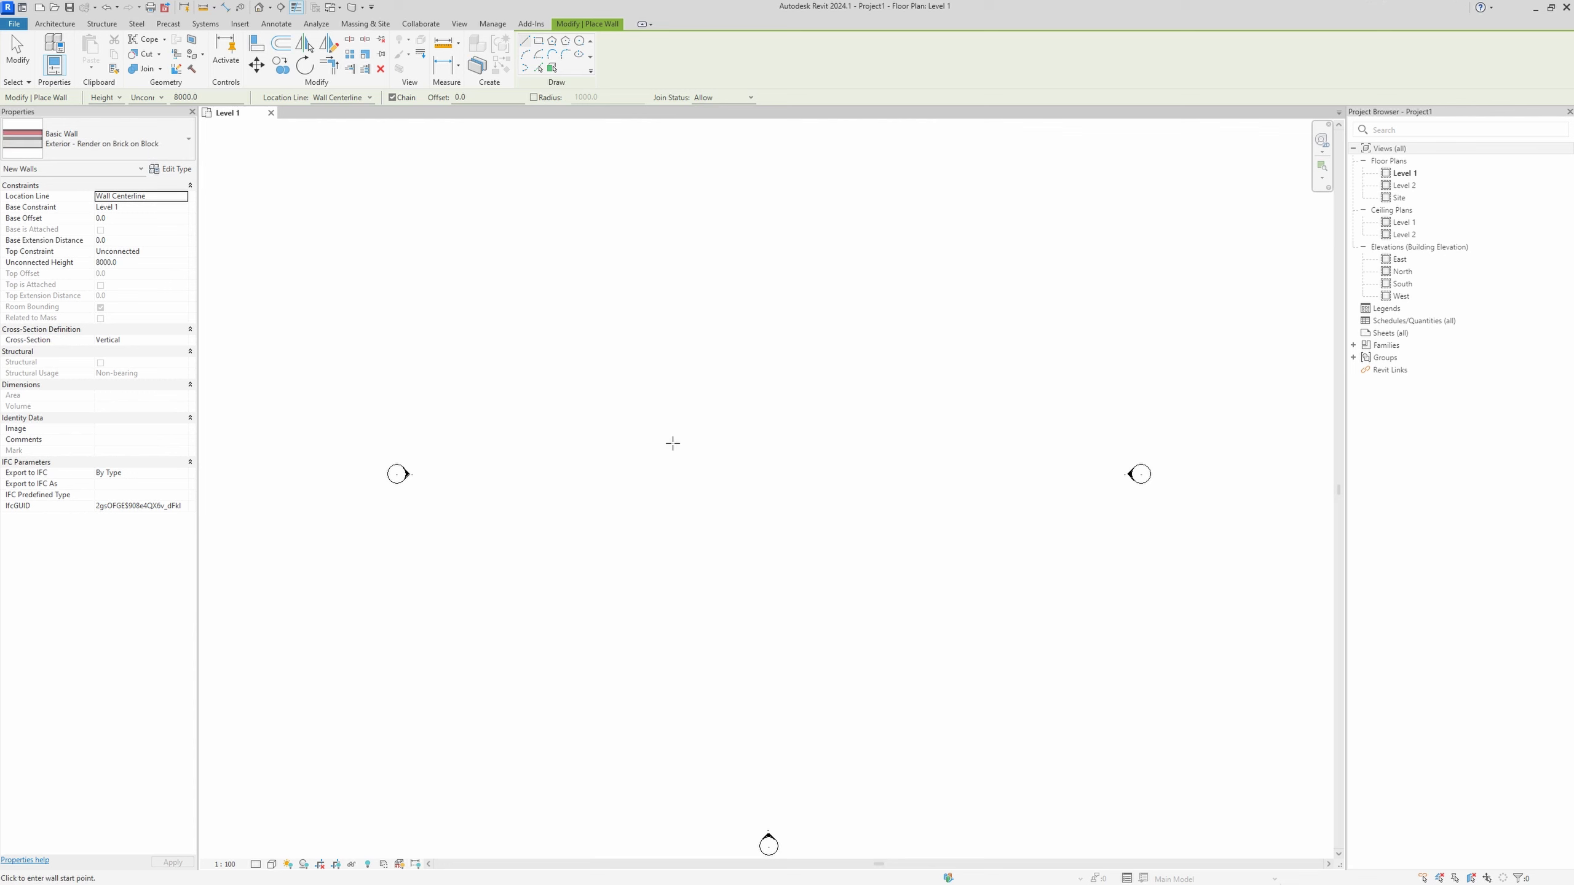
pyautogui.scroll(2, 671, 443)
pyautogui.click(646, 464)
pyautogui.click(739, 464)
pyautogui.scroll(1, 738, 439)
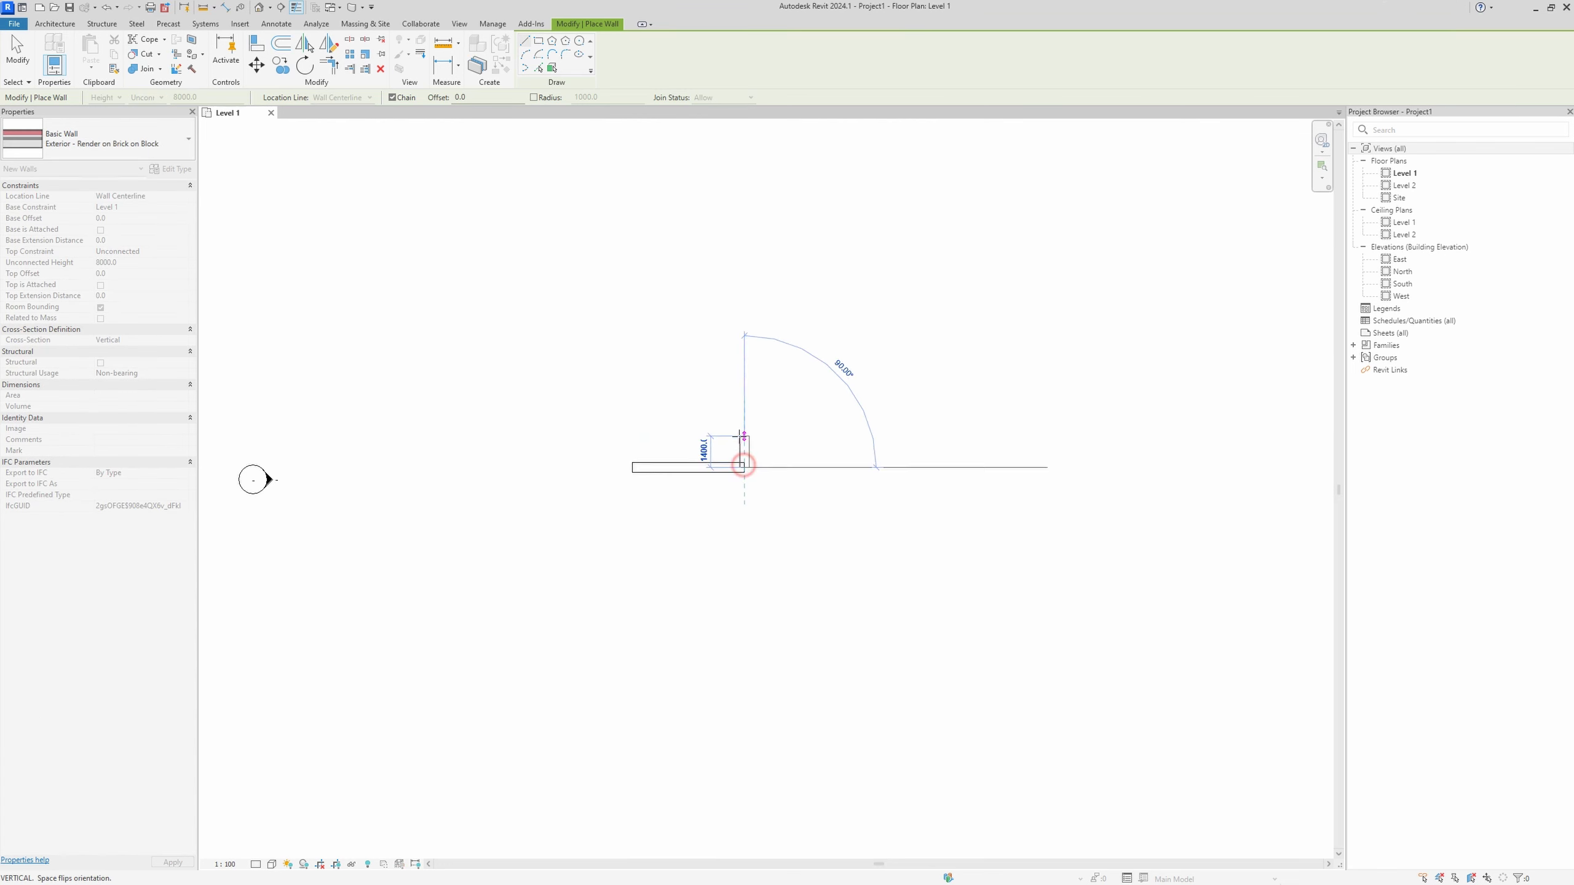
pyautogui.scroll(2, 738, 439)
pyautogui.click(745, 385)
pyautogui.click(874, 385)
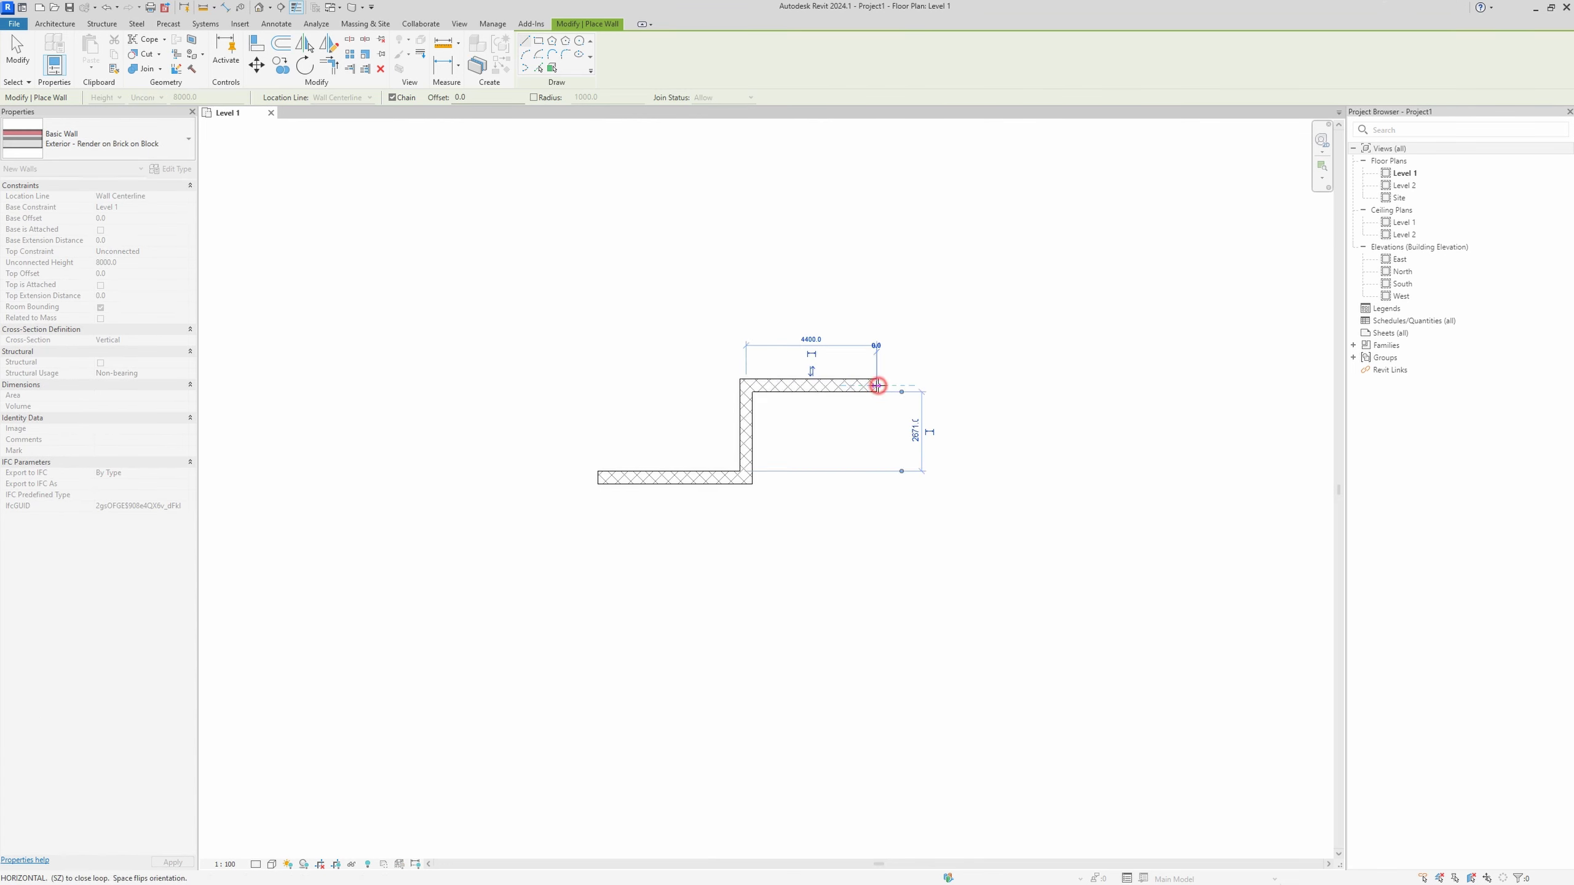
pyautogui.press('Escape')
pyautogui.press('Escape')
pyautogui.scroll(2, 792, 479)
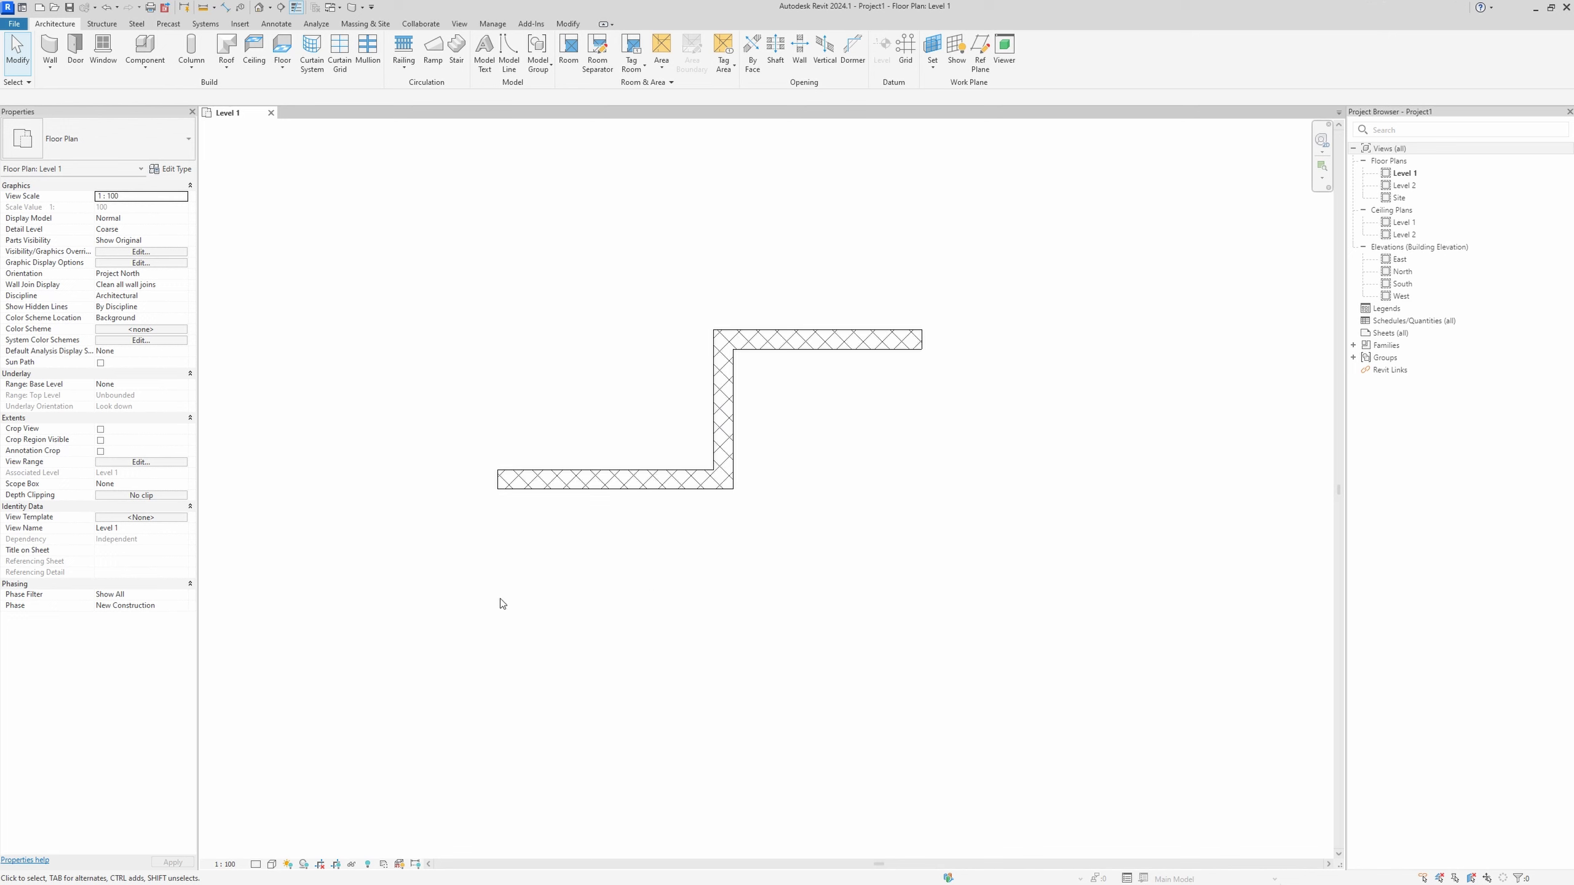
pyautogui.click(256, 864)
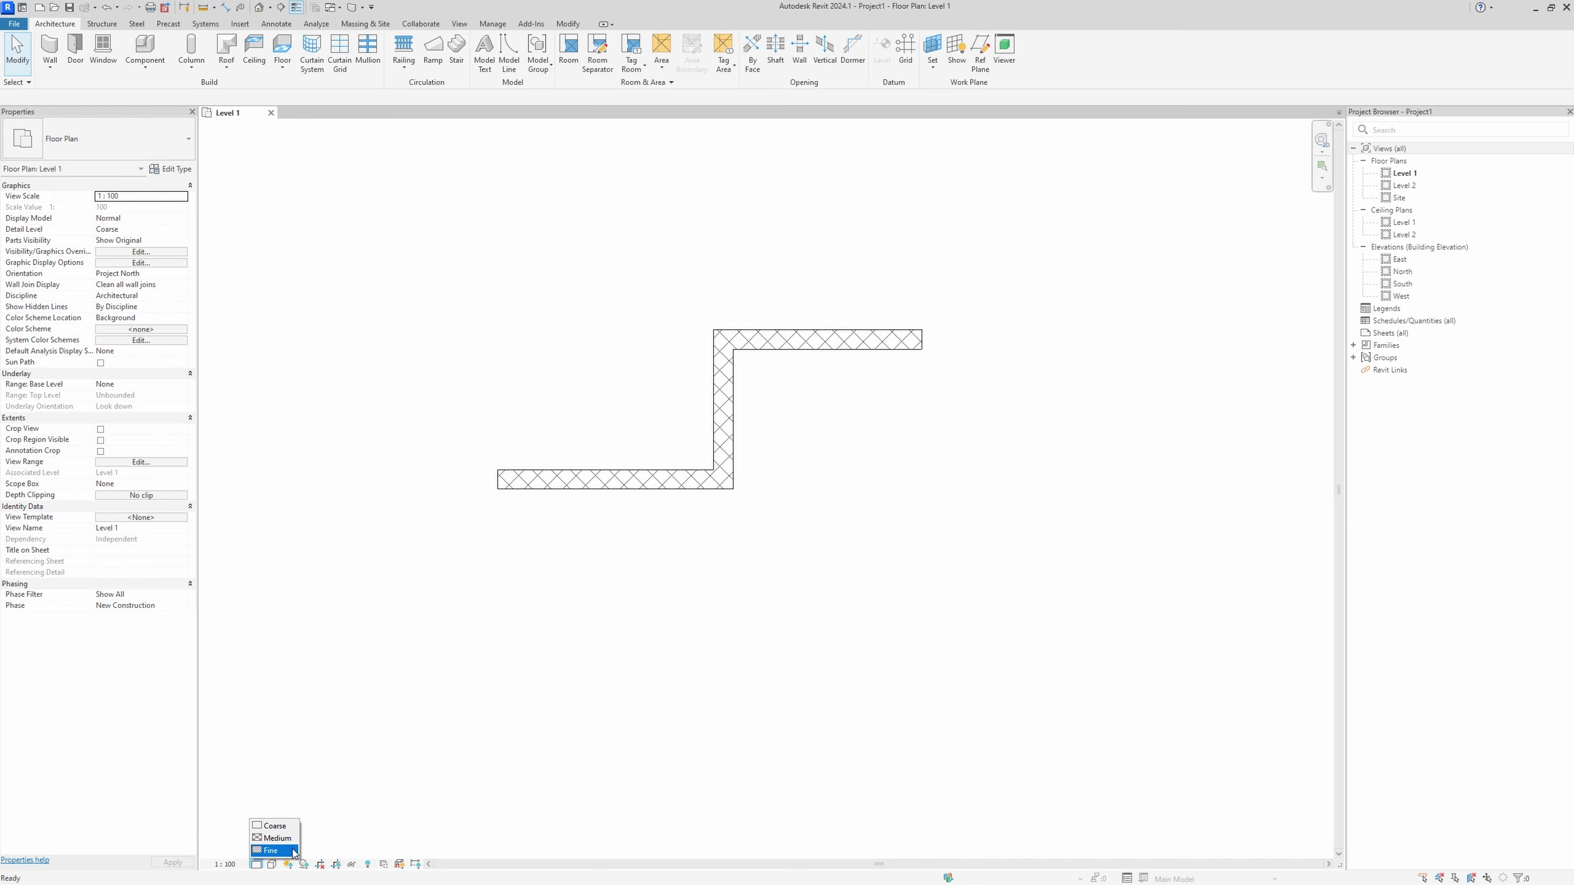
pyautogui.click(294, 851)
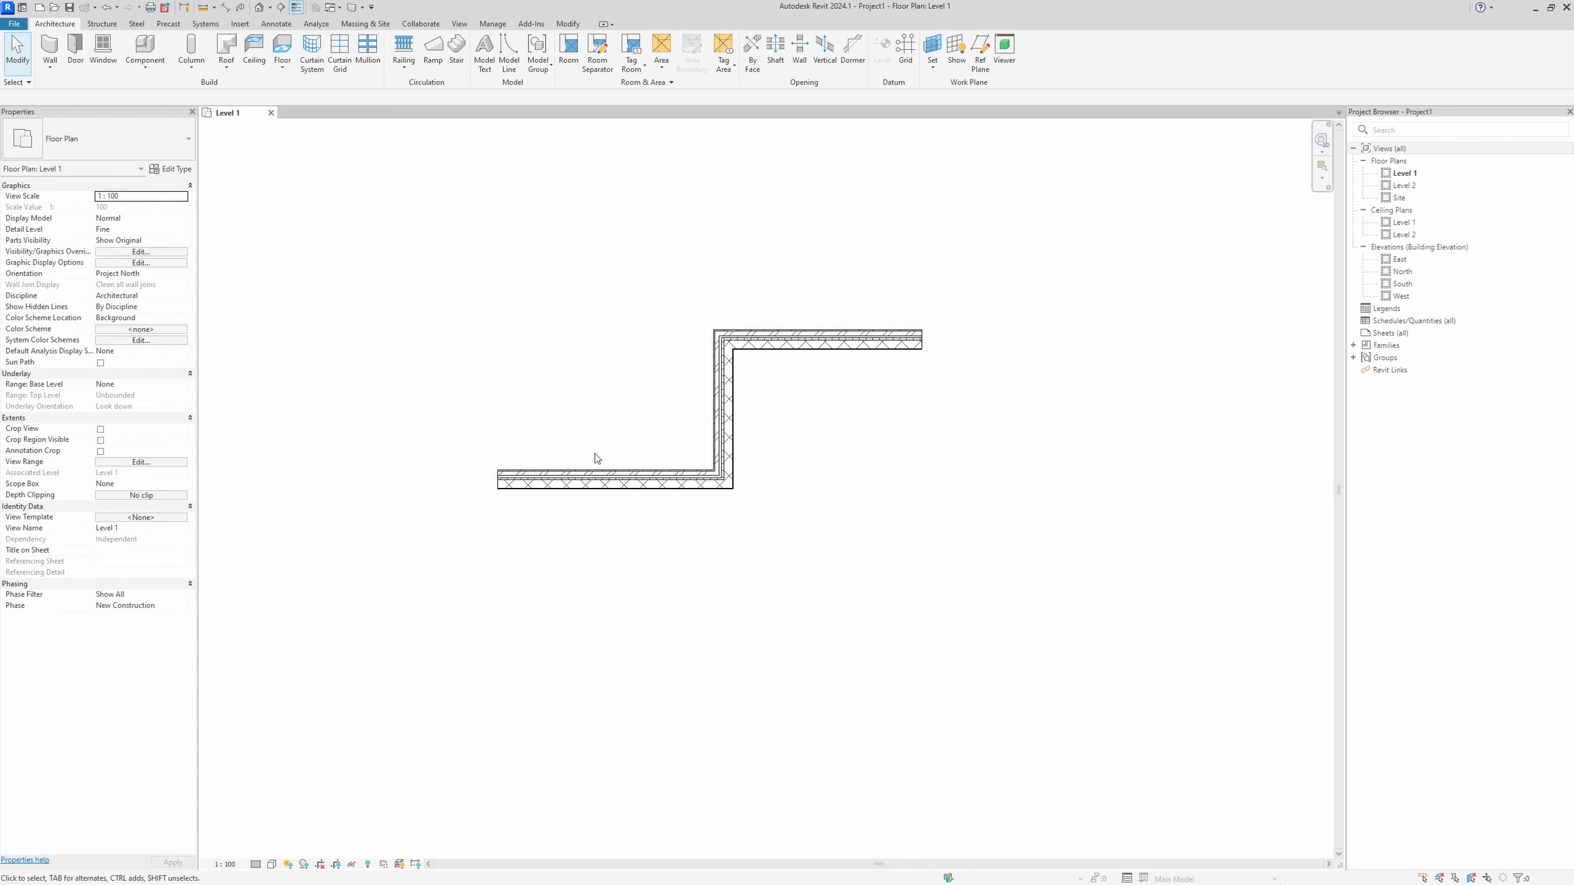
pyautogui.scroll(2, 636, 500)
pyautogui.scroll(2, 626, 521)
pyautogui.moveTo(299, 450)
pyautogui.mouseDown(button='middle')
pyautogui.moveTo(302, 500)
pyautogui.moveTo(281, 527)
pyautogui.mouseUp(button='middle')
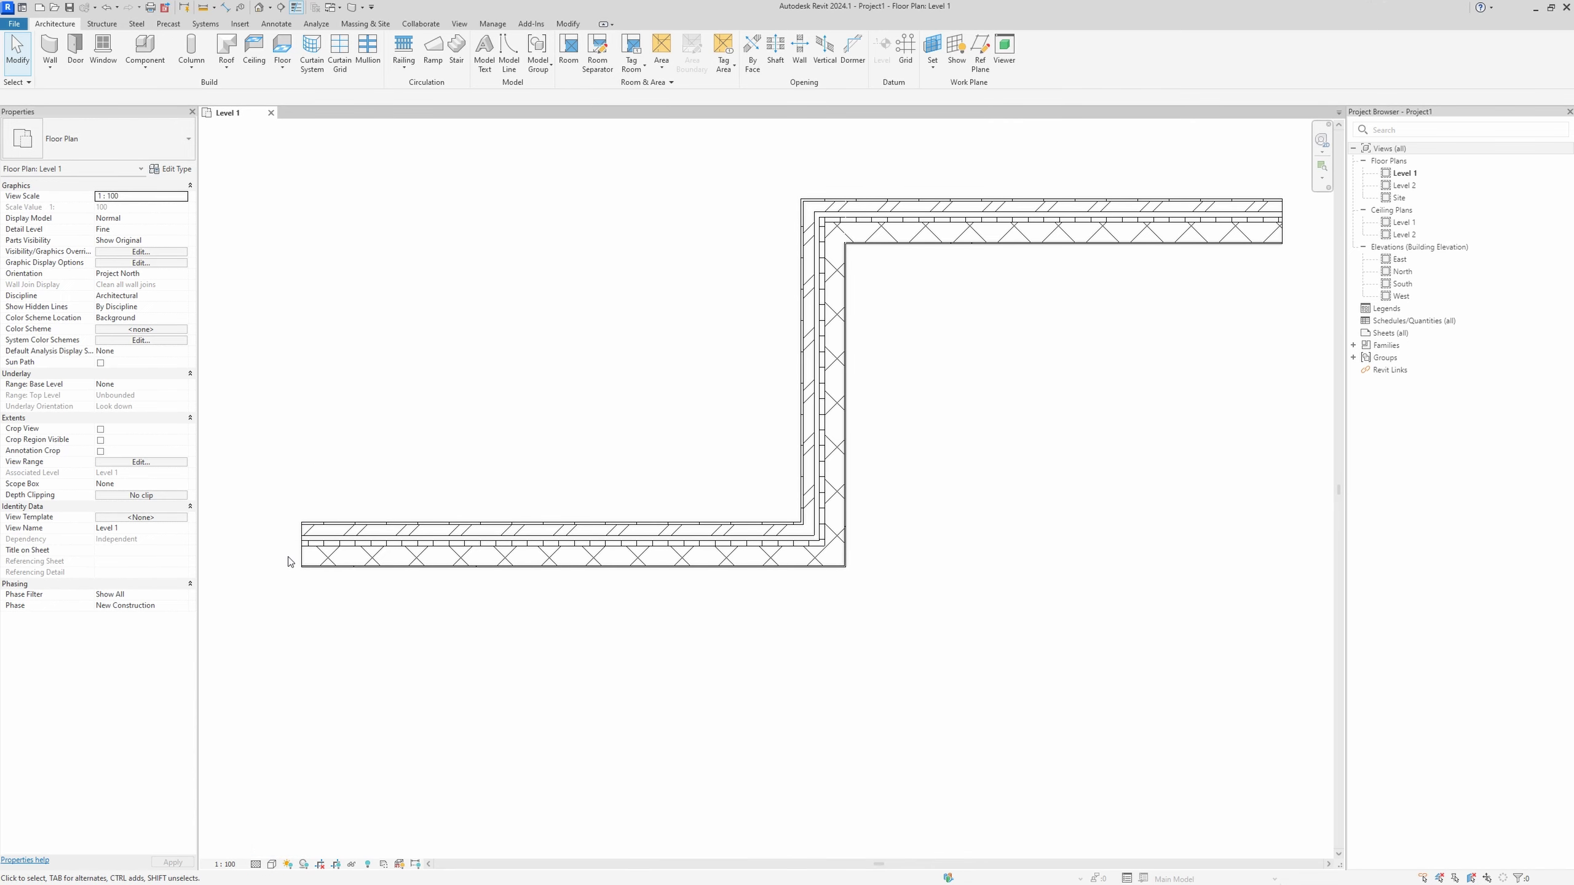
pyautogui.scroll(2, 287, 562)
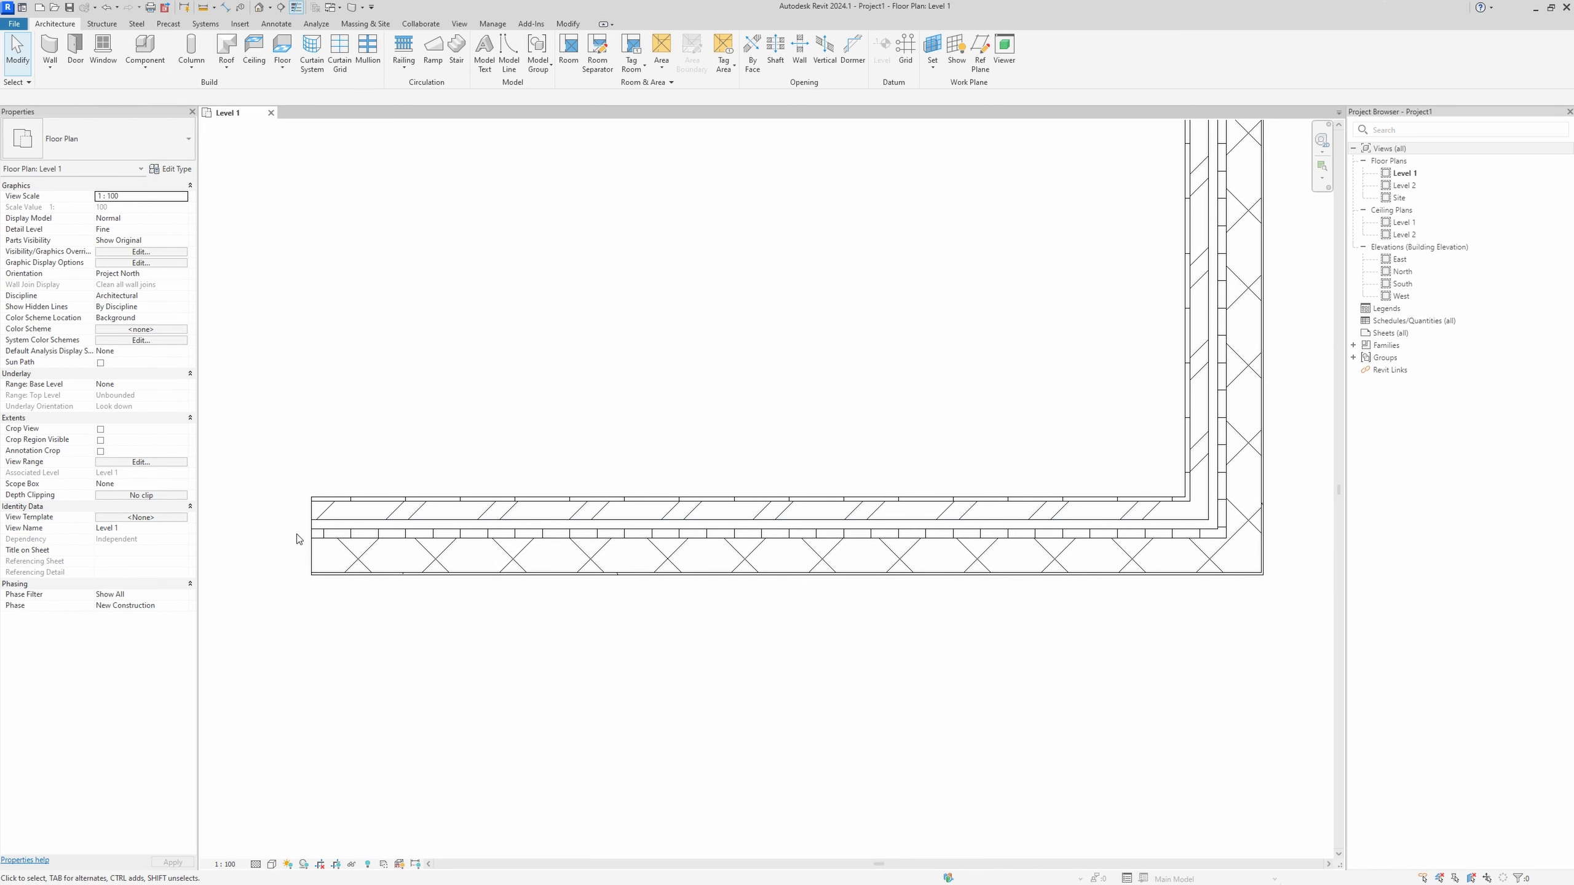
pyautogui.scroll(-3, 299, 538)
pyautogui.moveTo(579, 439); pyautogui.dragTo(507, 499, button='middle')
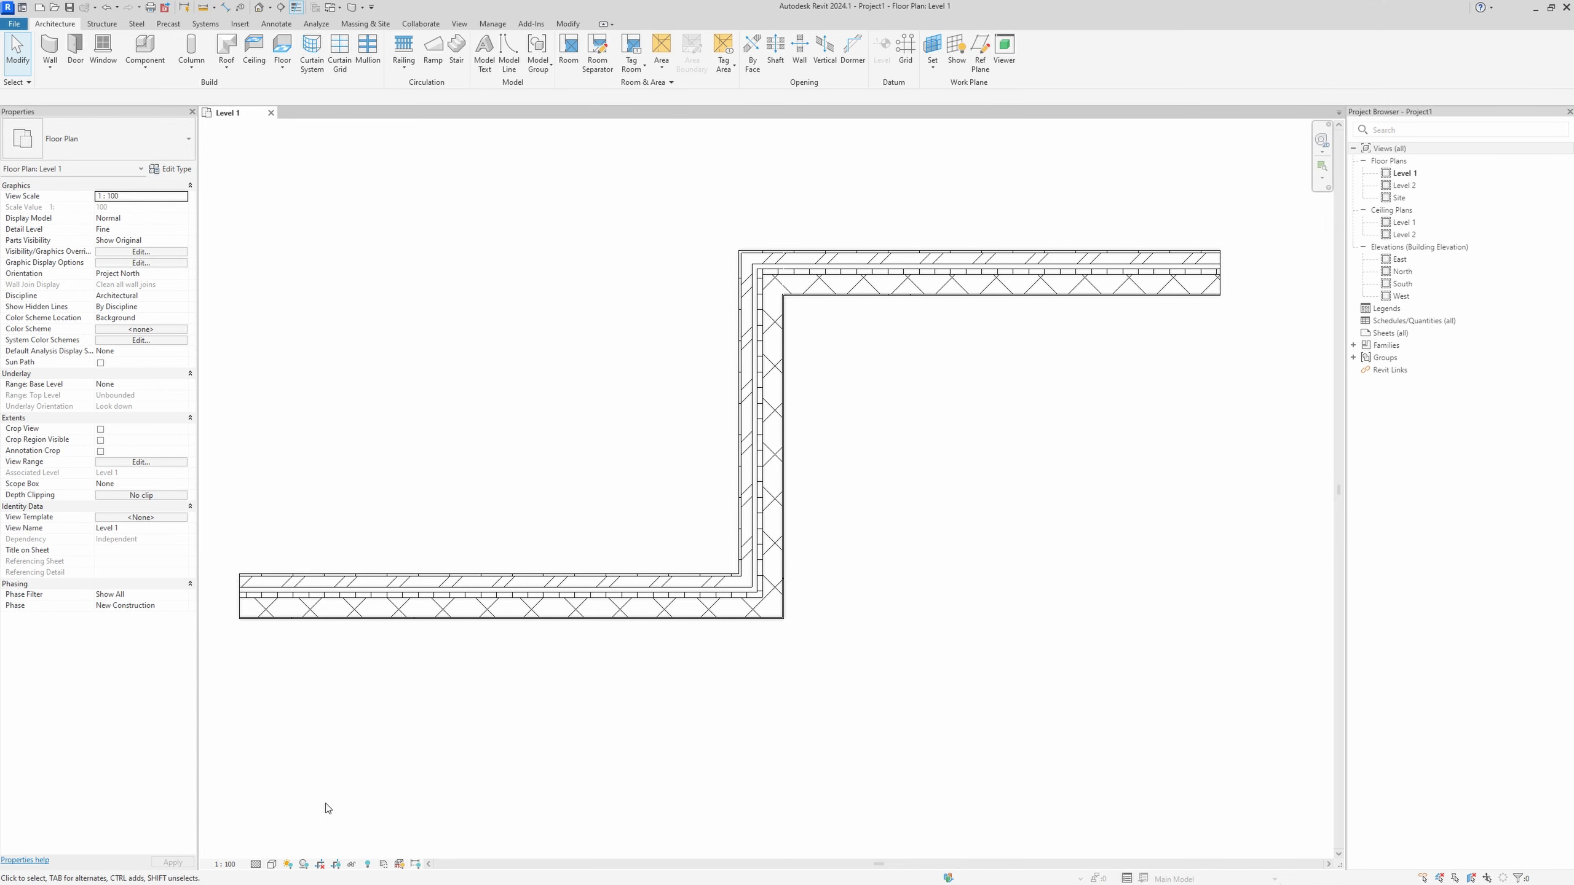
pyautogui.click(255, 864)
pyautogui.click(264, 843)
pyautogui.click(255, 864)
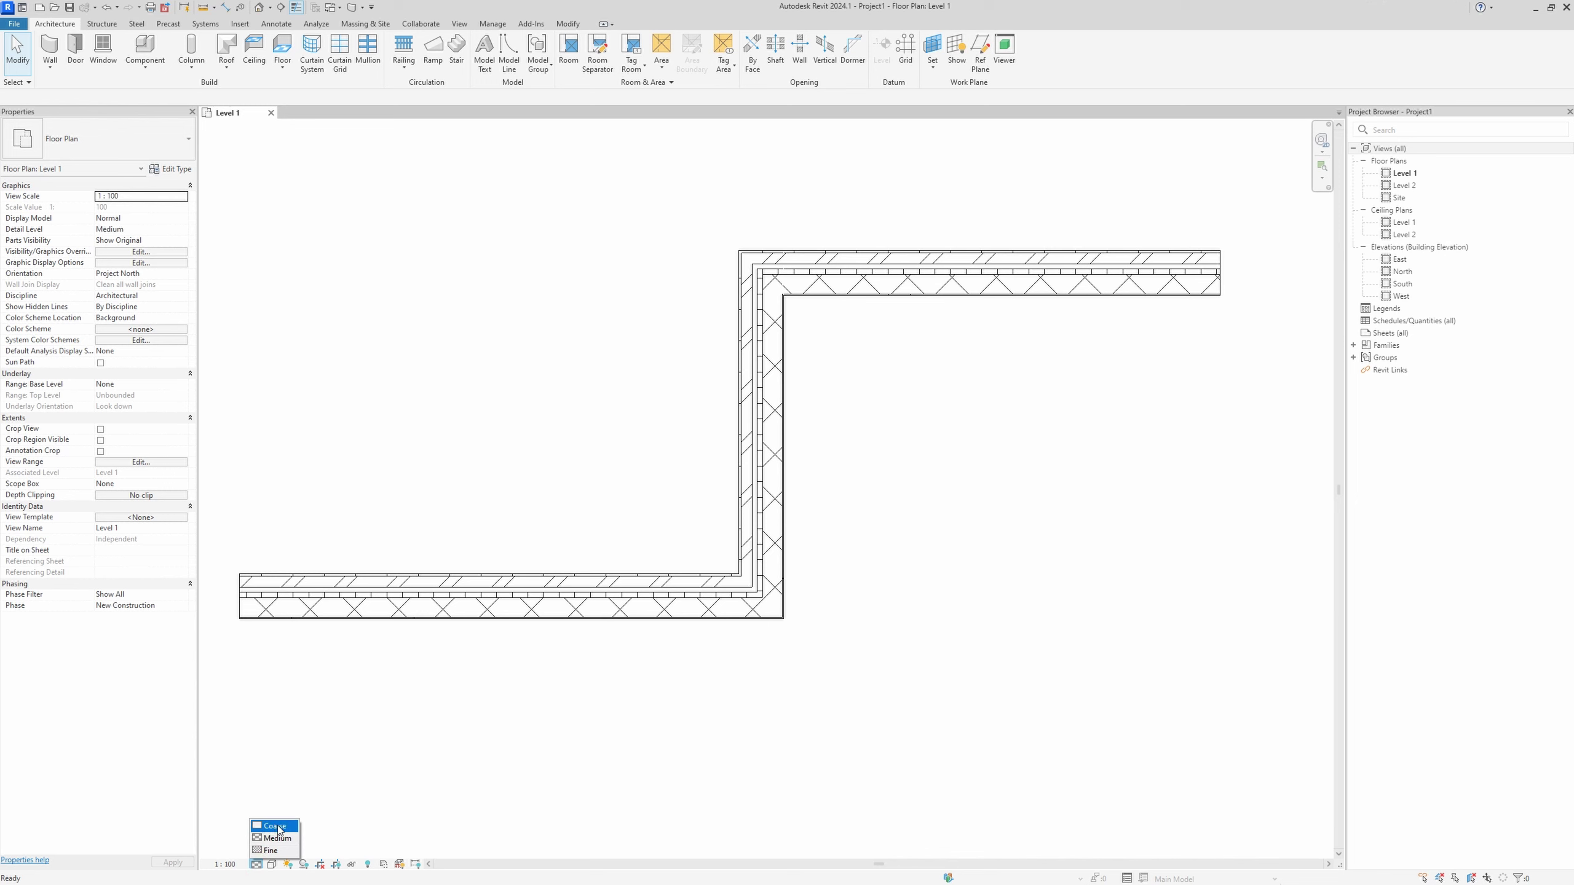
pyautogui.click(279, 827)
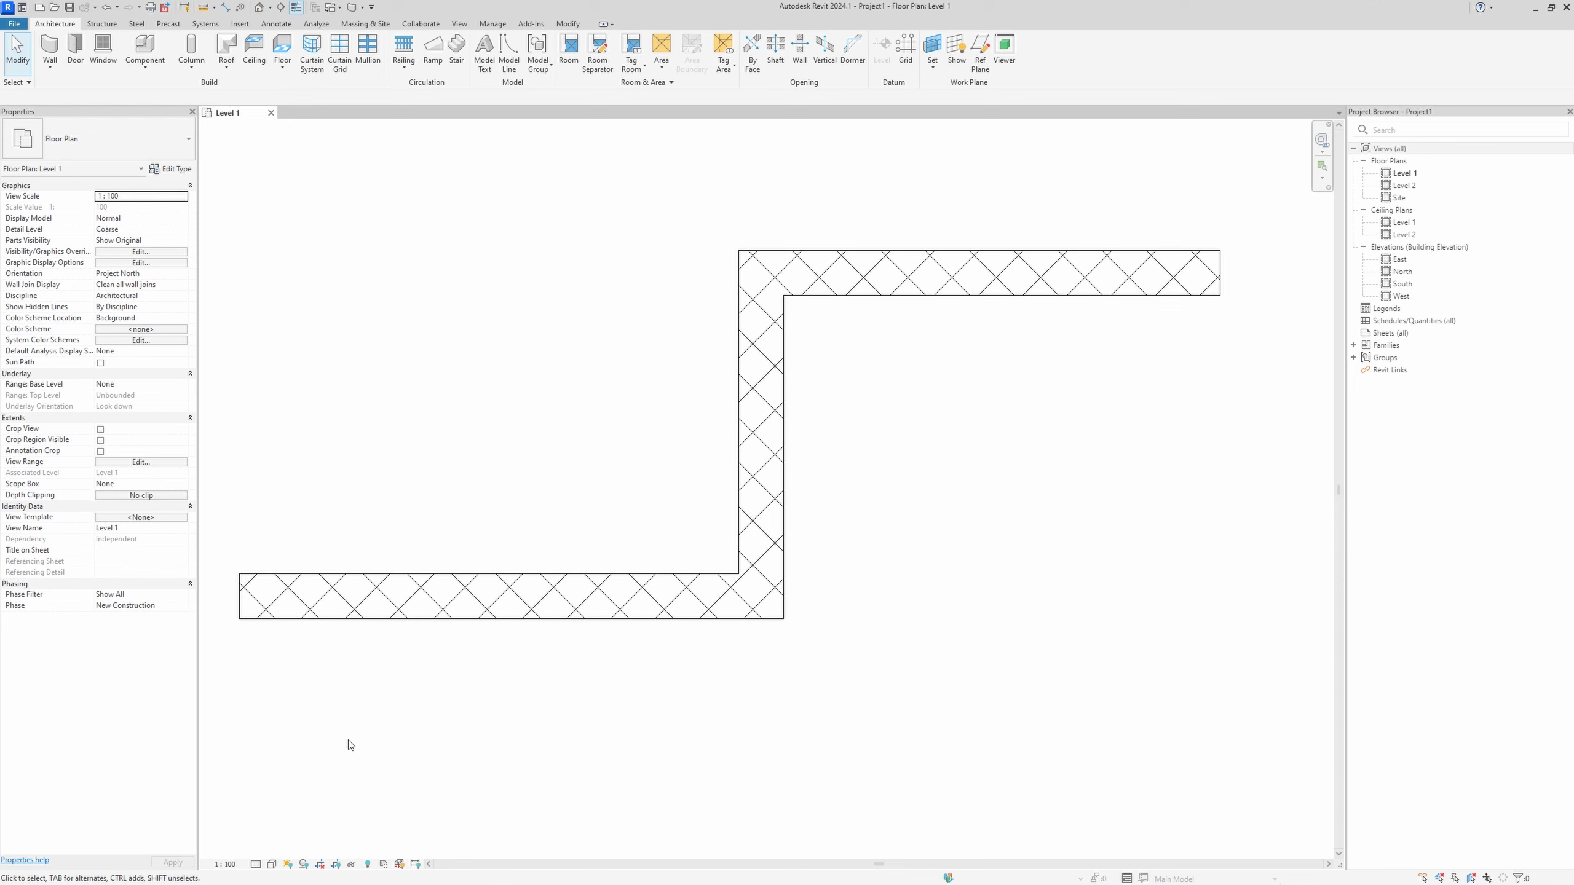
pyautogui.click(273, 864)
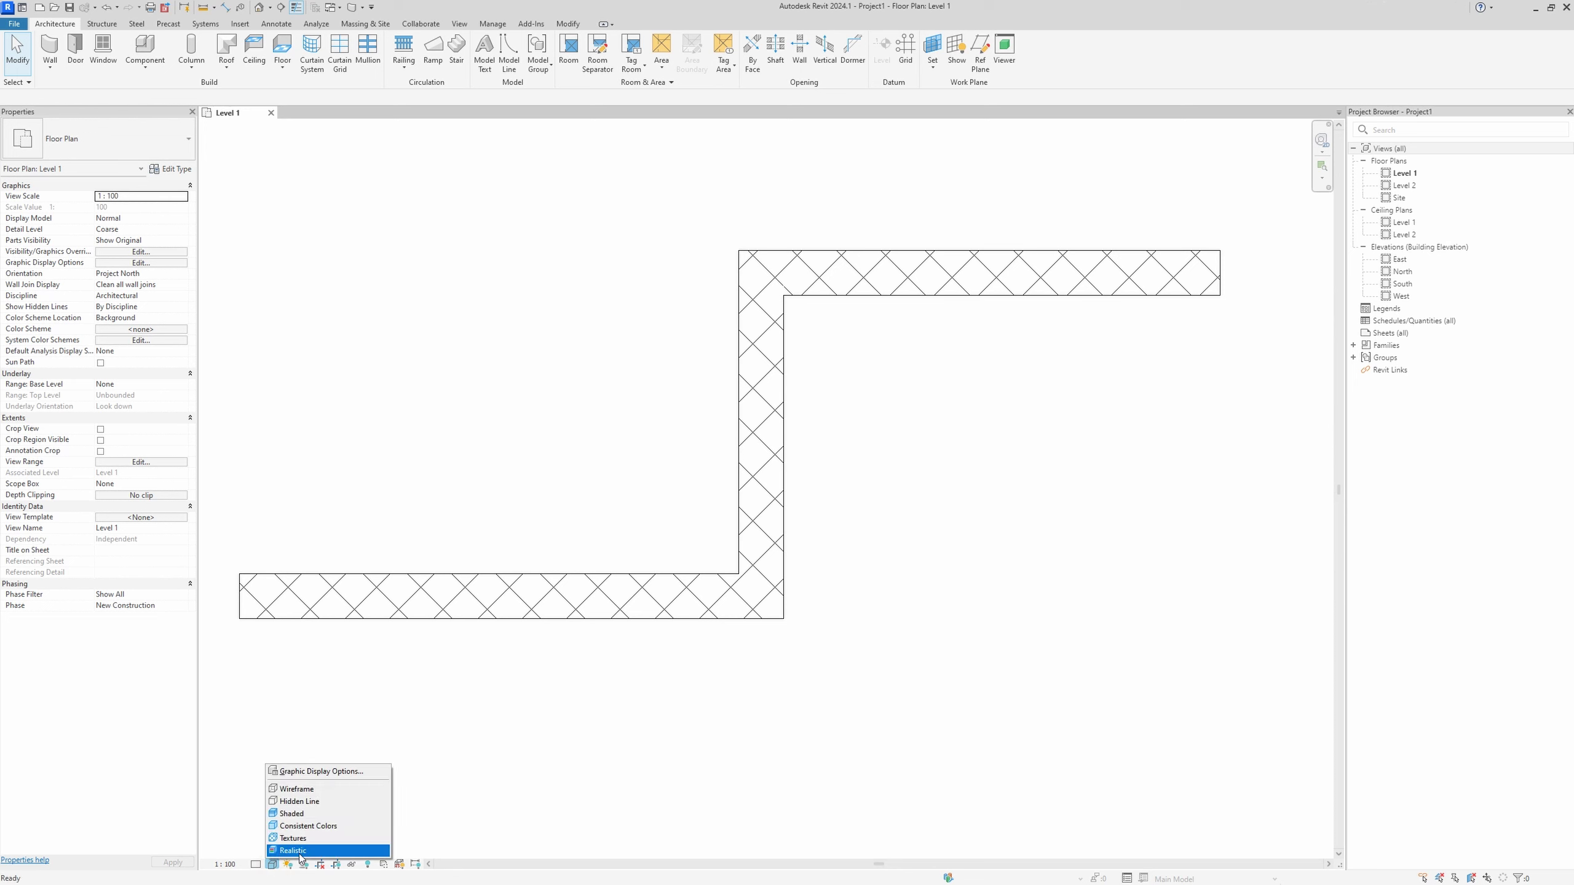
pyautogui.click(320, 815)
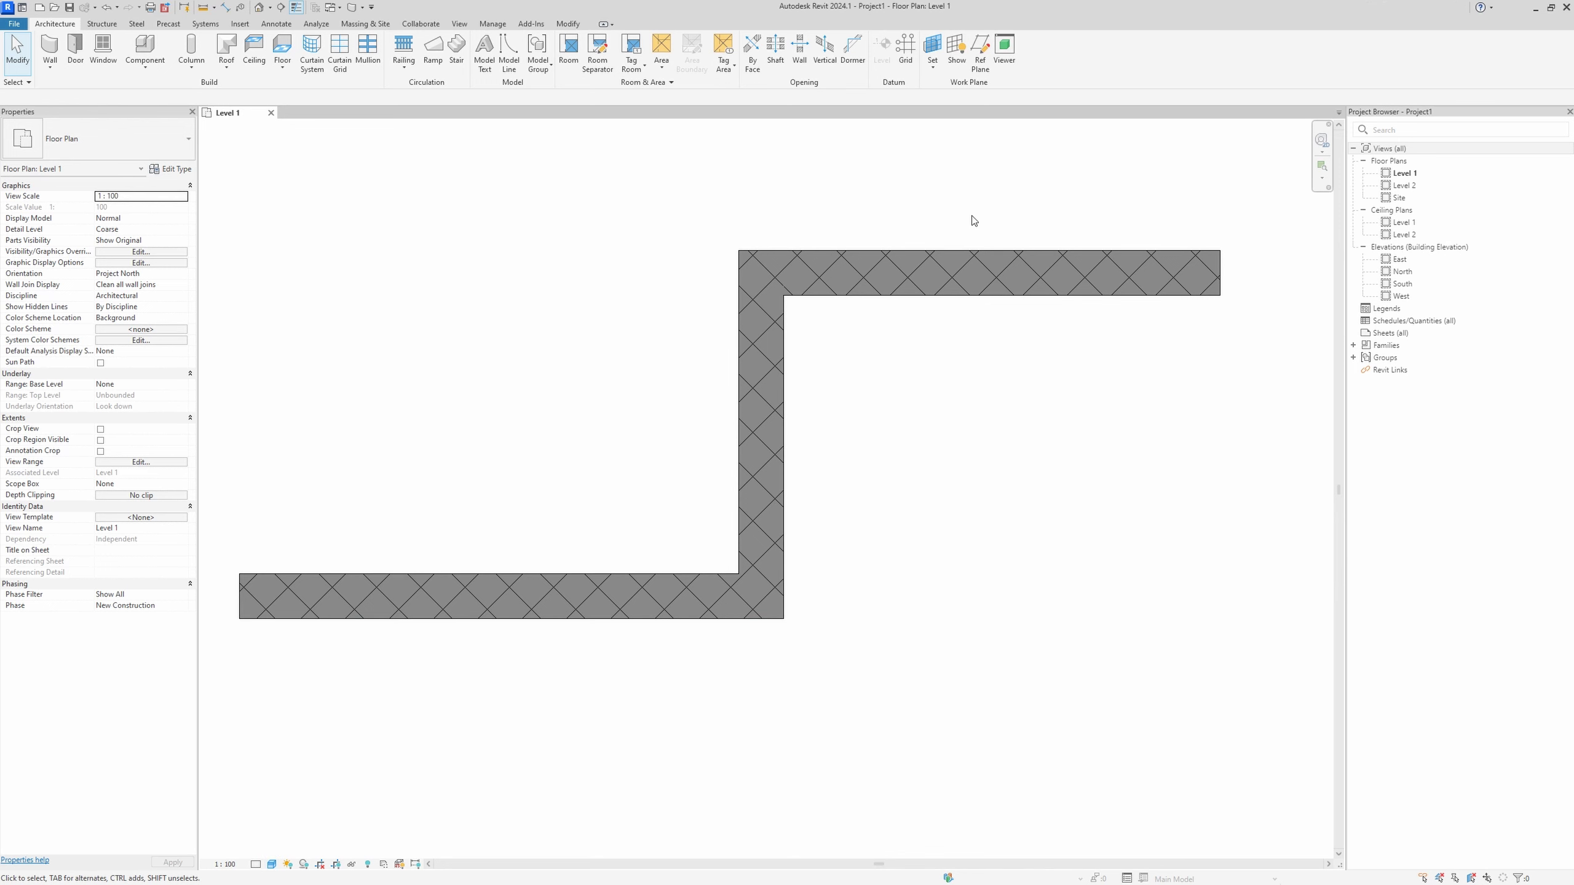
pyautogui.click(255, 864)
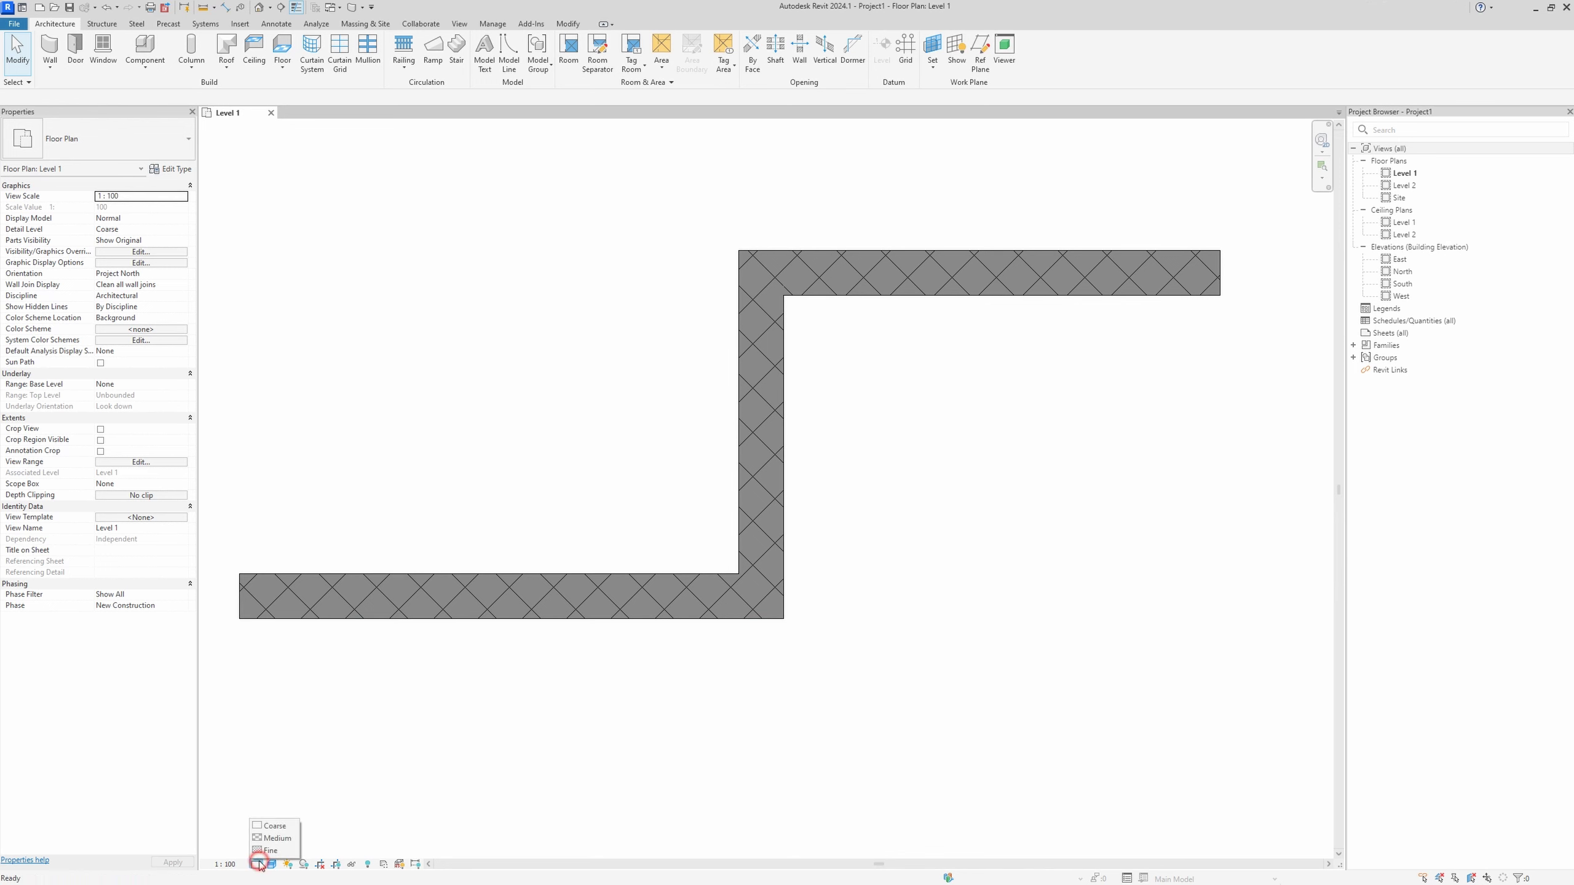
pyautogui.click(266, 858)
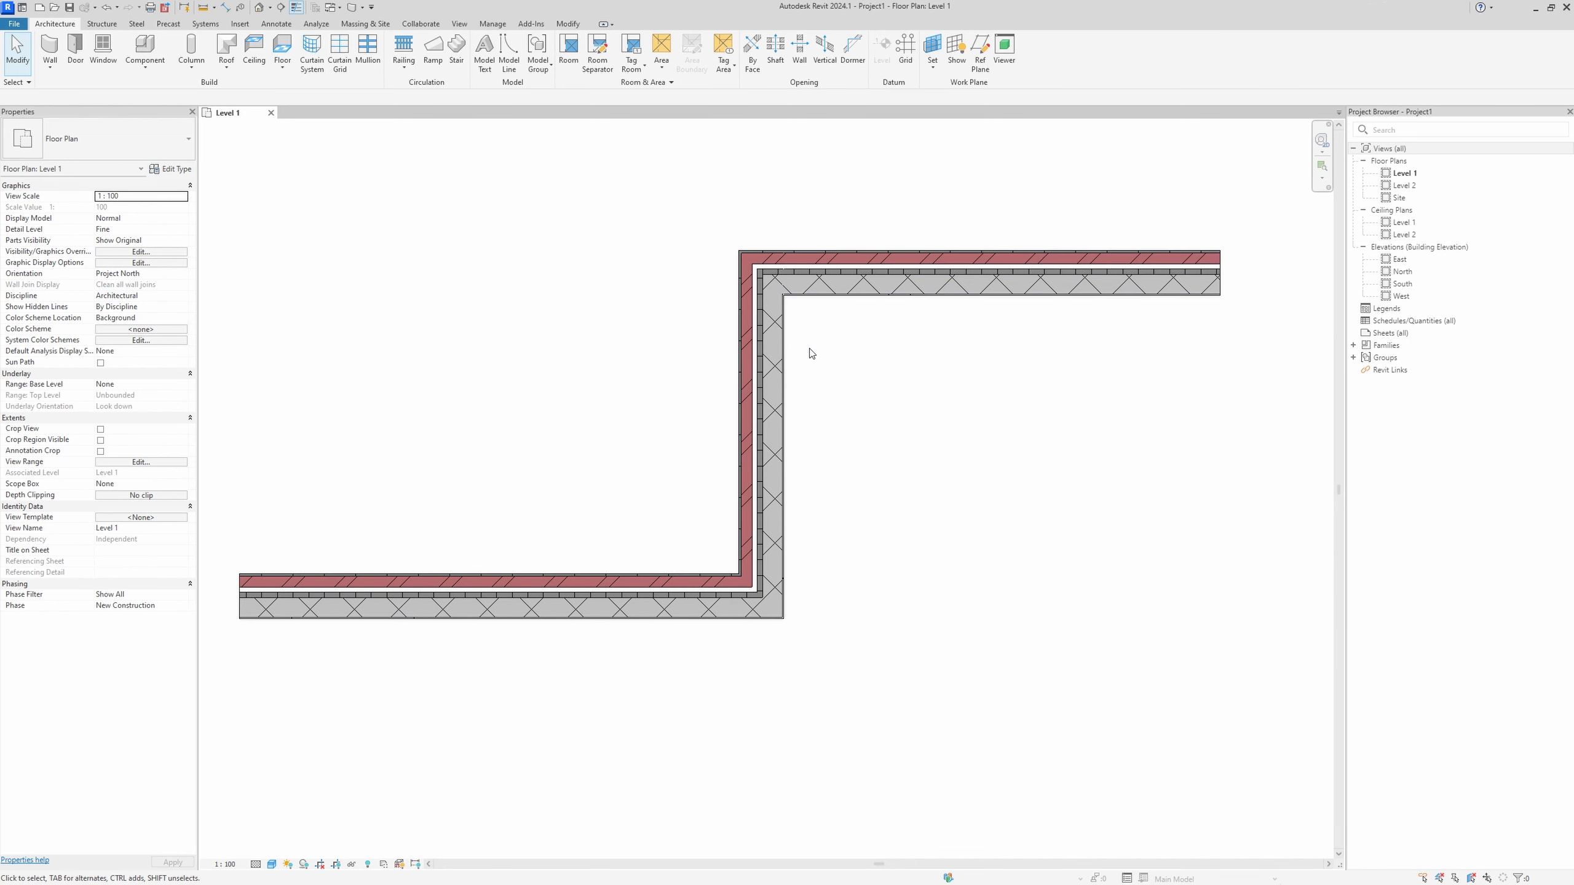
pyautogui.click(272, 864)
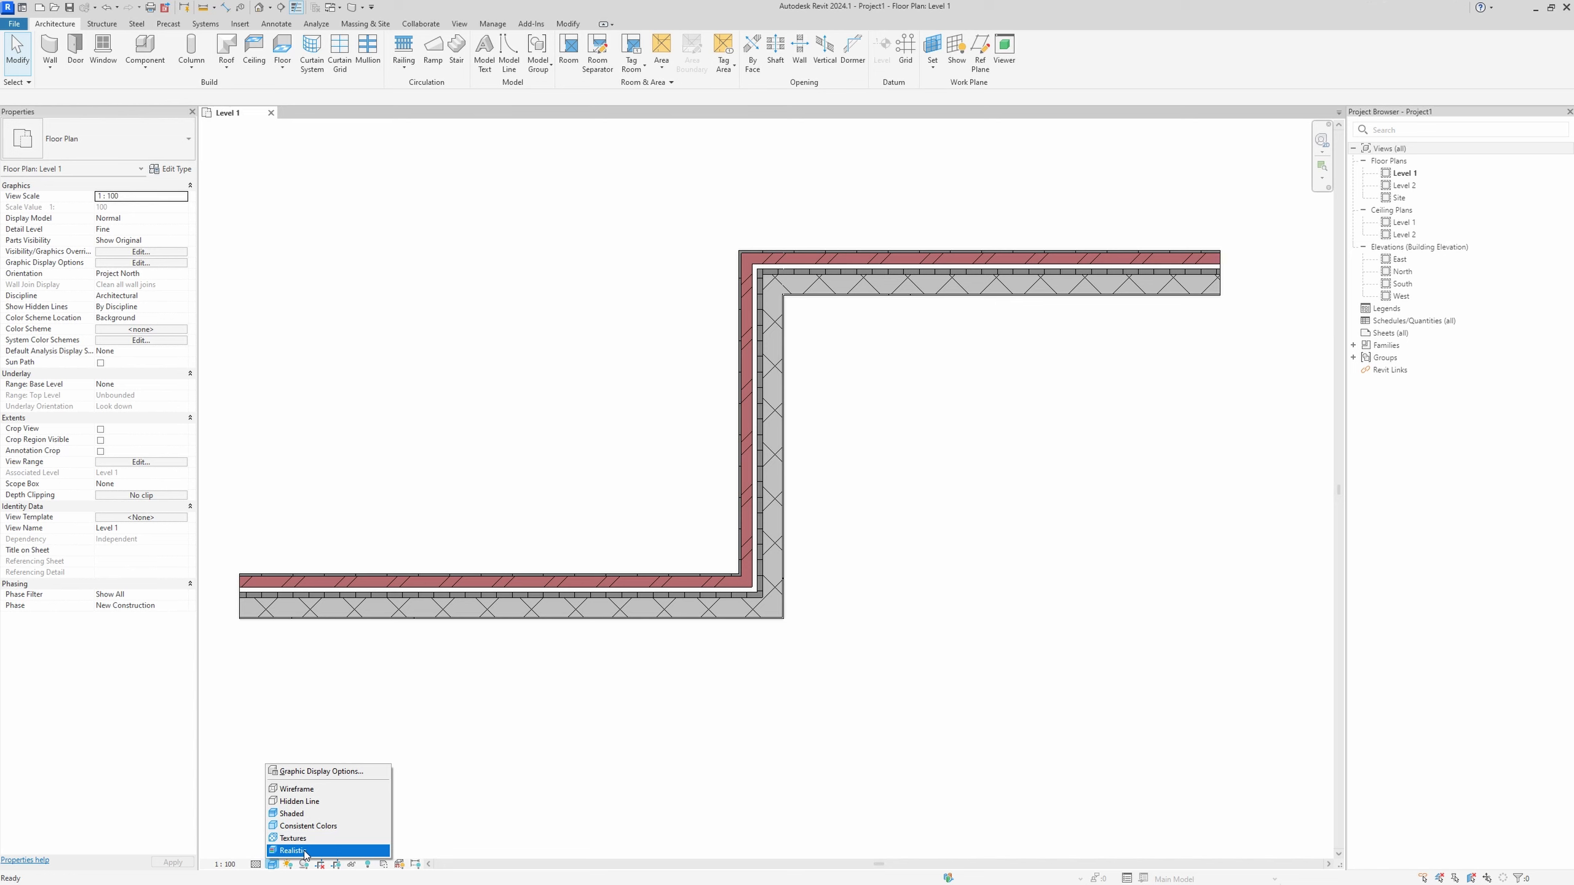
pyautogui.click(305, 852)
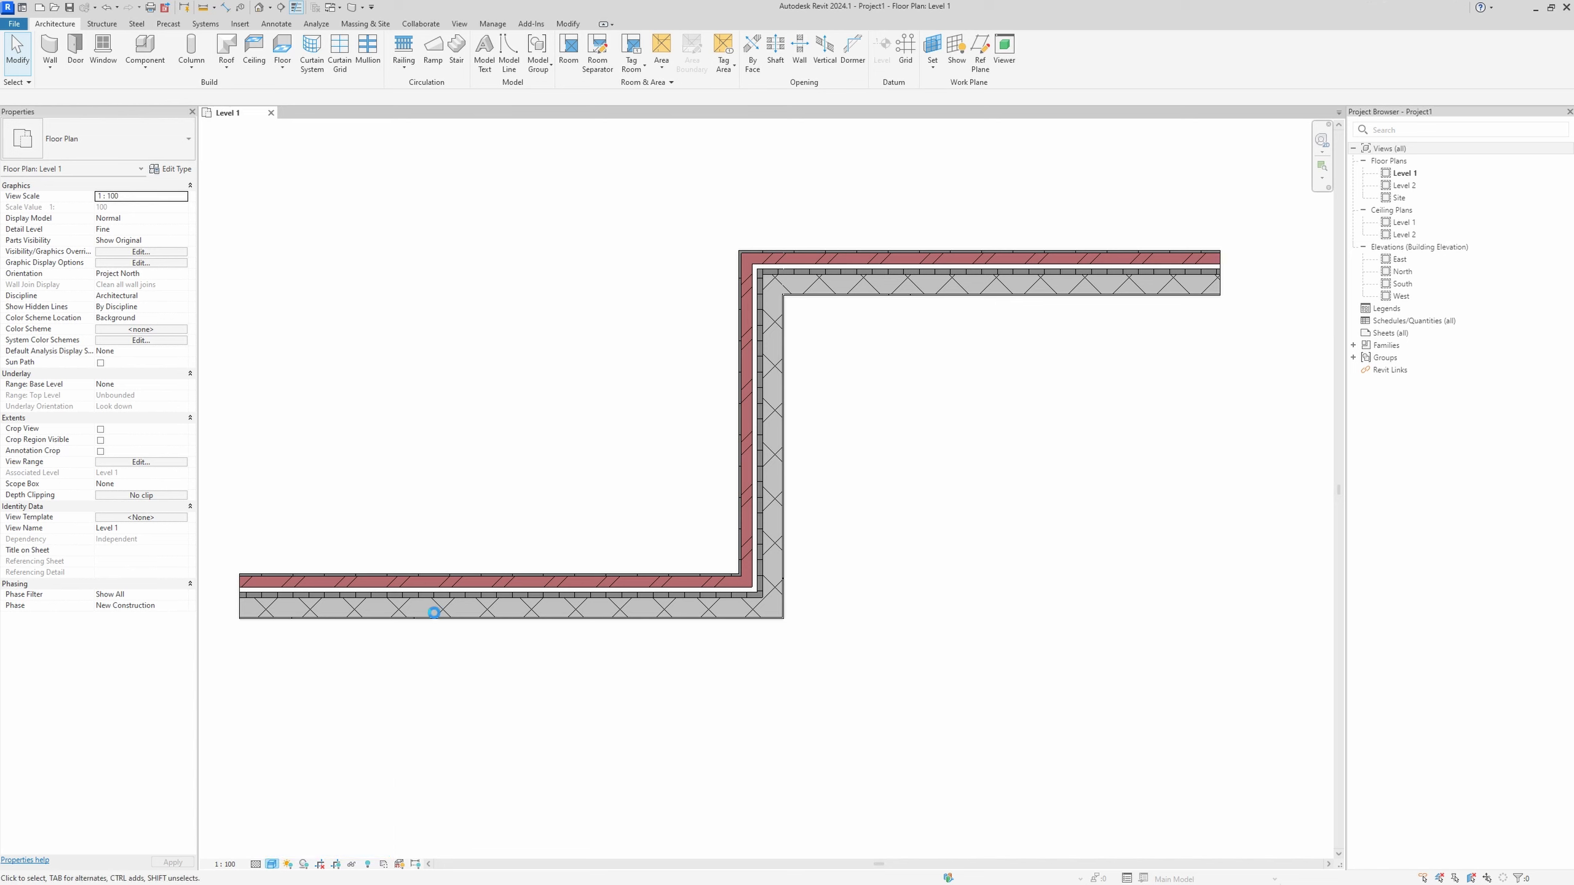
pyautogui.scroll(2, 471, 598)
pyautogui.scroll(1, 593, 577)
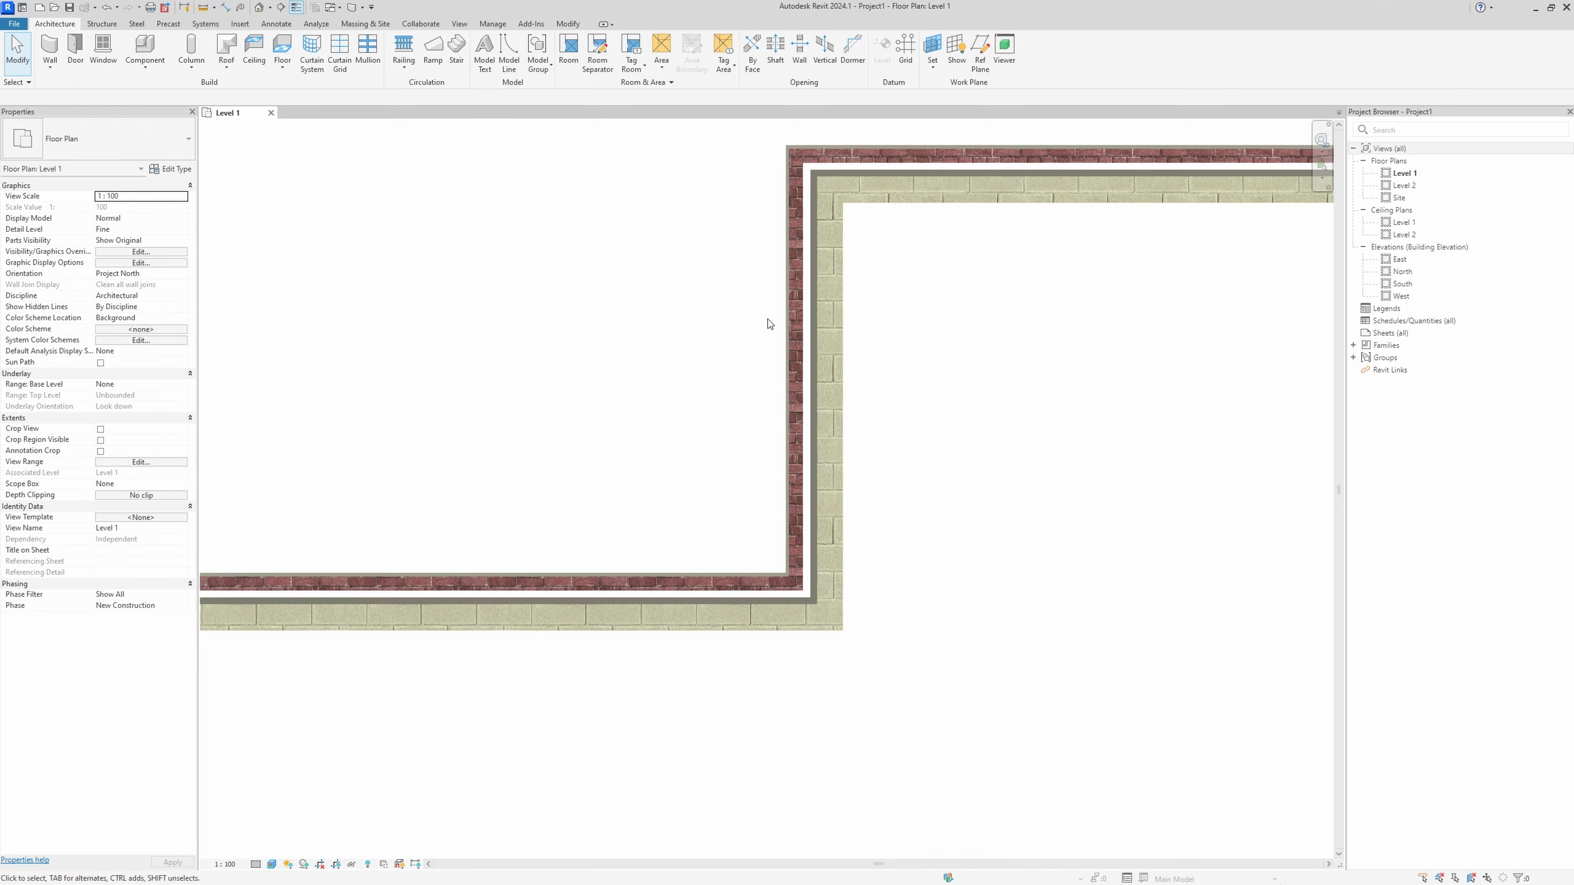
pyautogui.moveTo(766, 323); pyautogui.dragTo(739, 380, button='middle')
pyautogui.scroll(2, 773, 224)
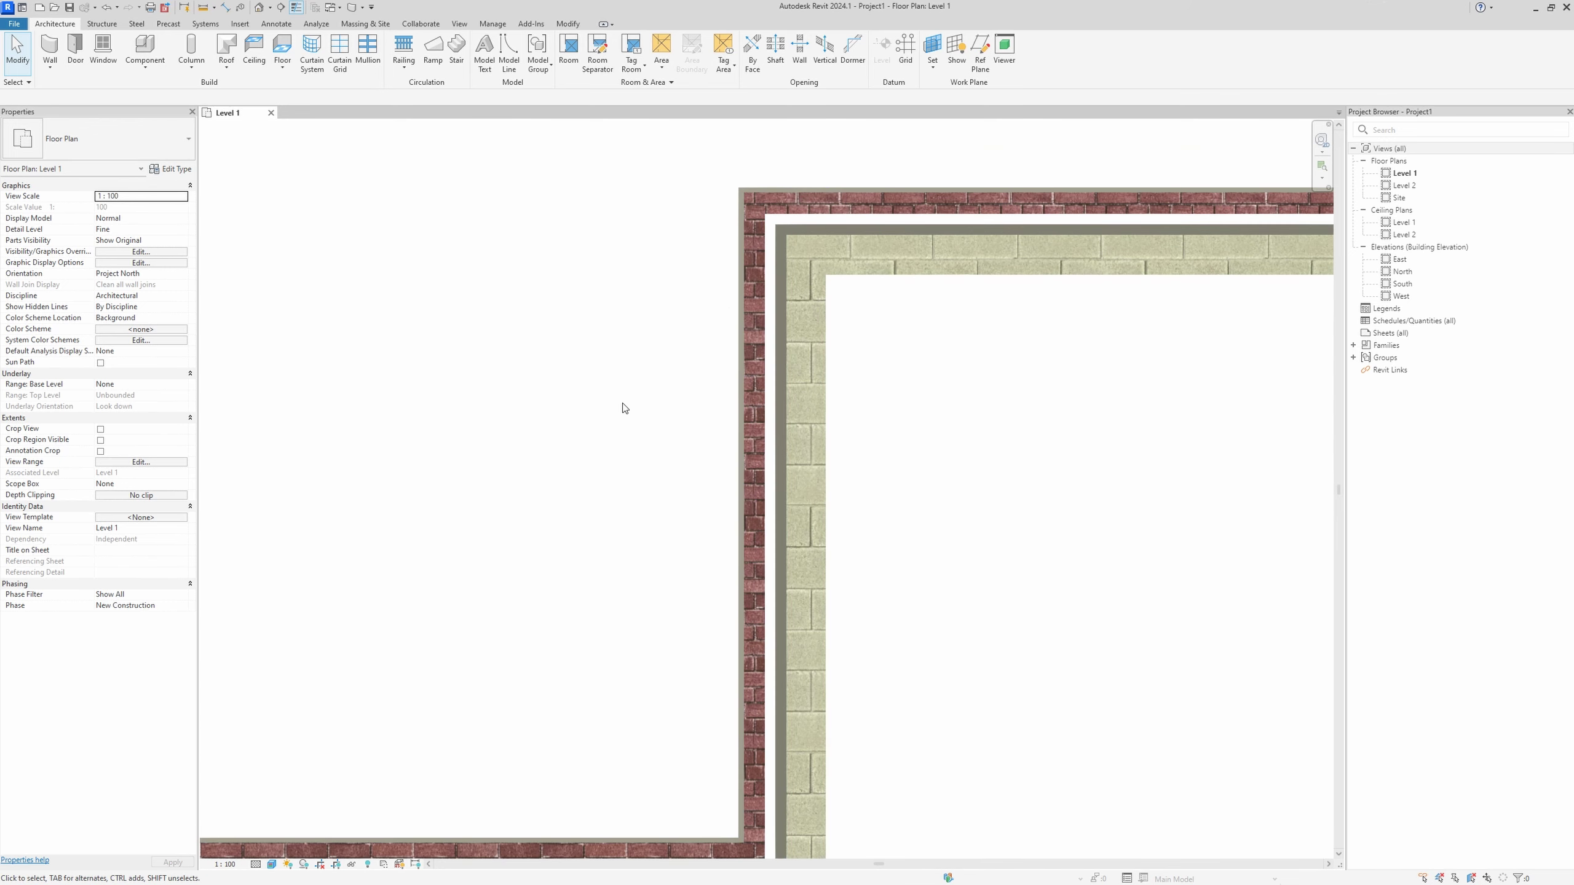
pyautogui.scroll(-2, 621, 420)
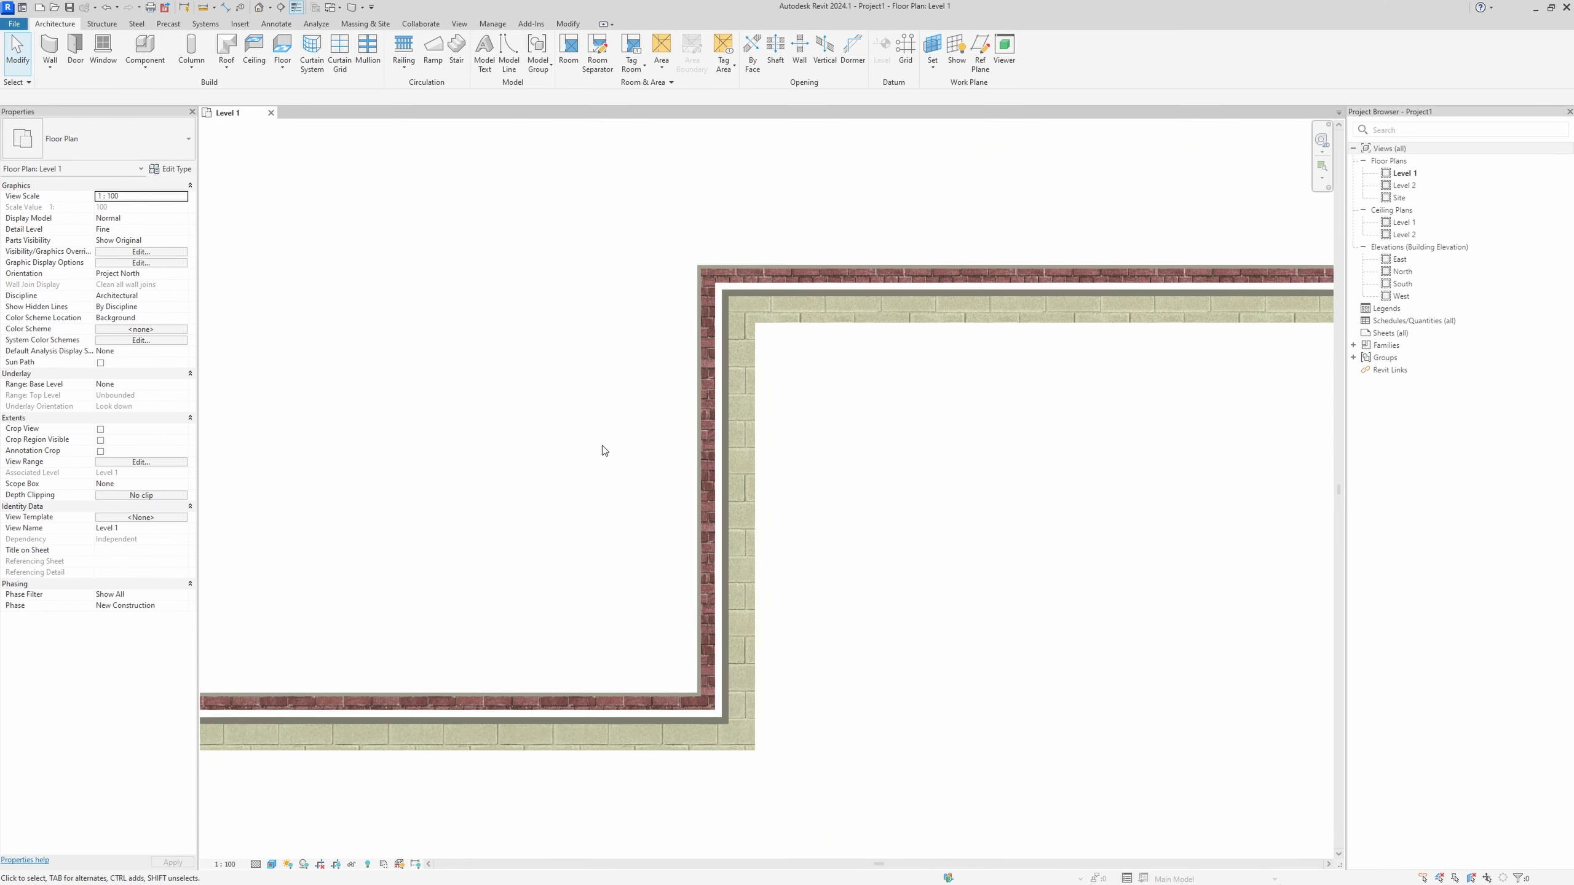
pyautogui.scroll(-2, 601, 450)
pyautogui.moveTo(576, 506); pyautogui.dragTo(656, 482, button='middle')
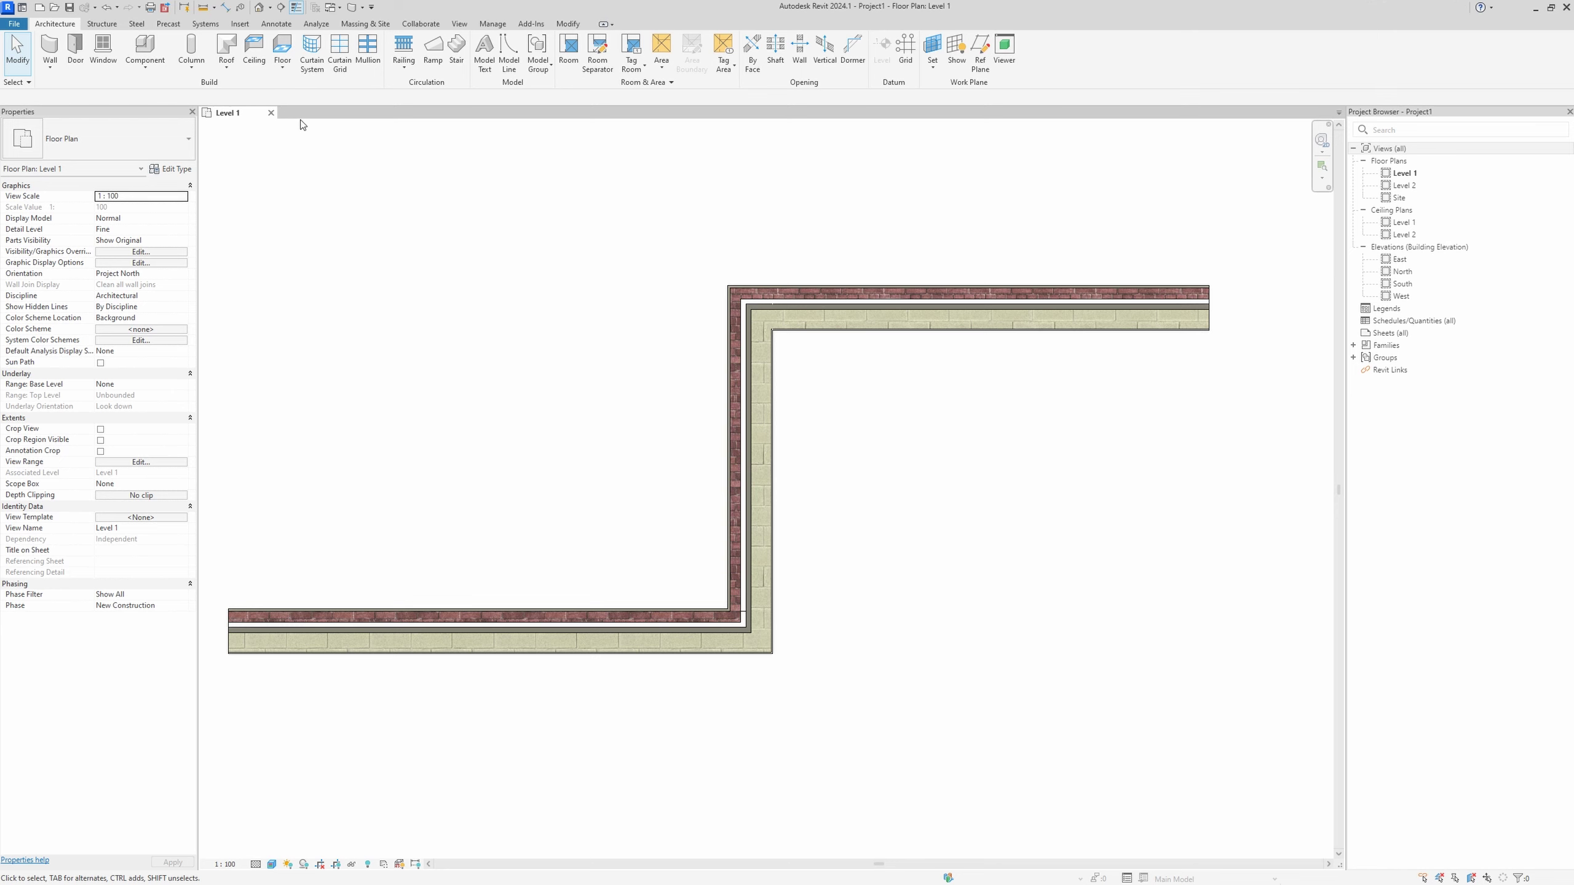
# Open the default 3D view in Realistic style and orbit around the walls.
pyautogui.click(259, 7)
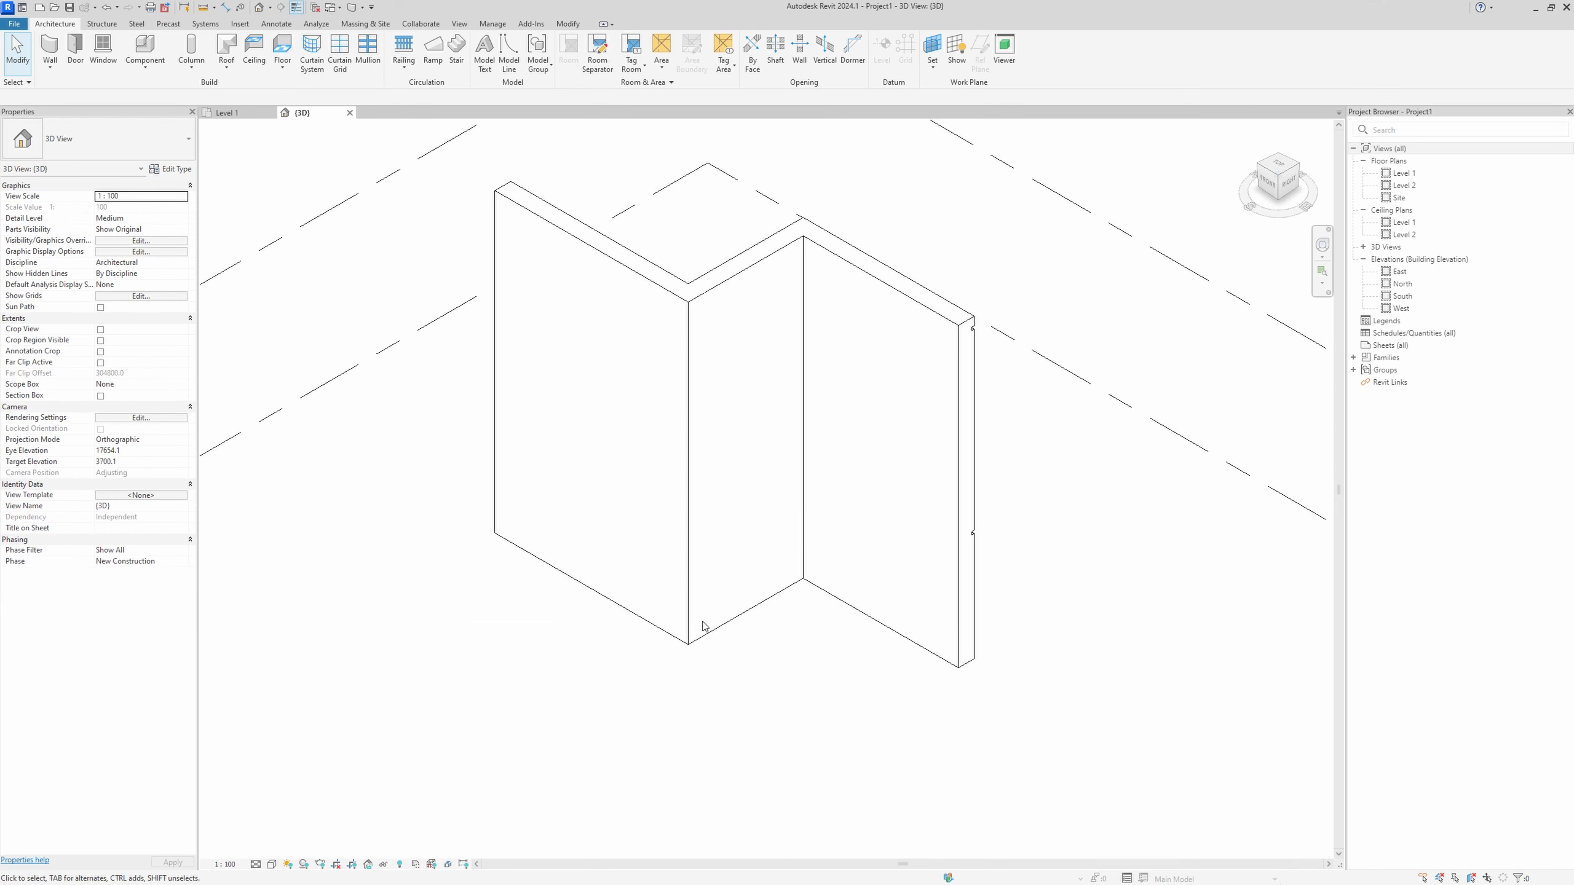
pyautogui.click(272, 865)
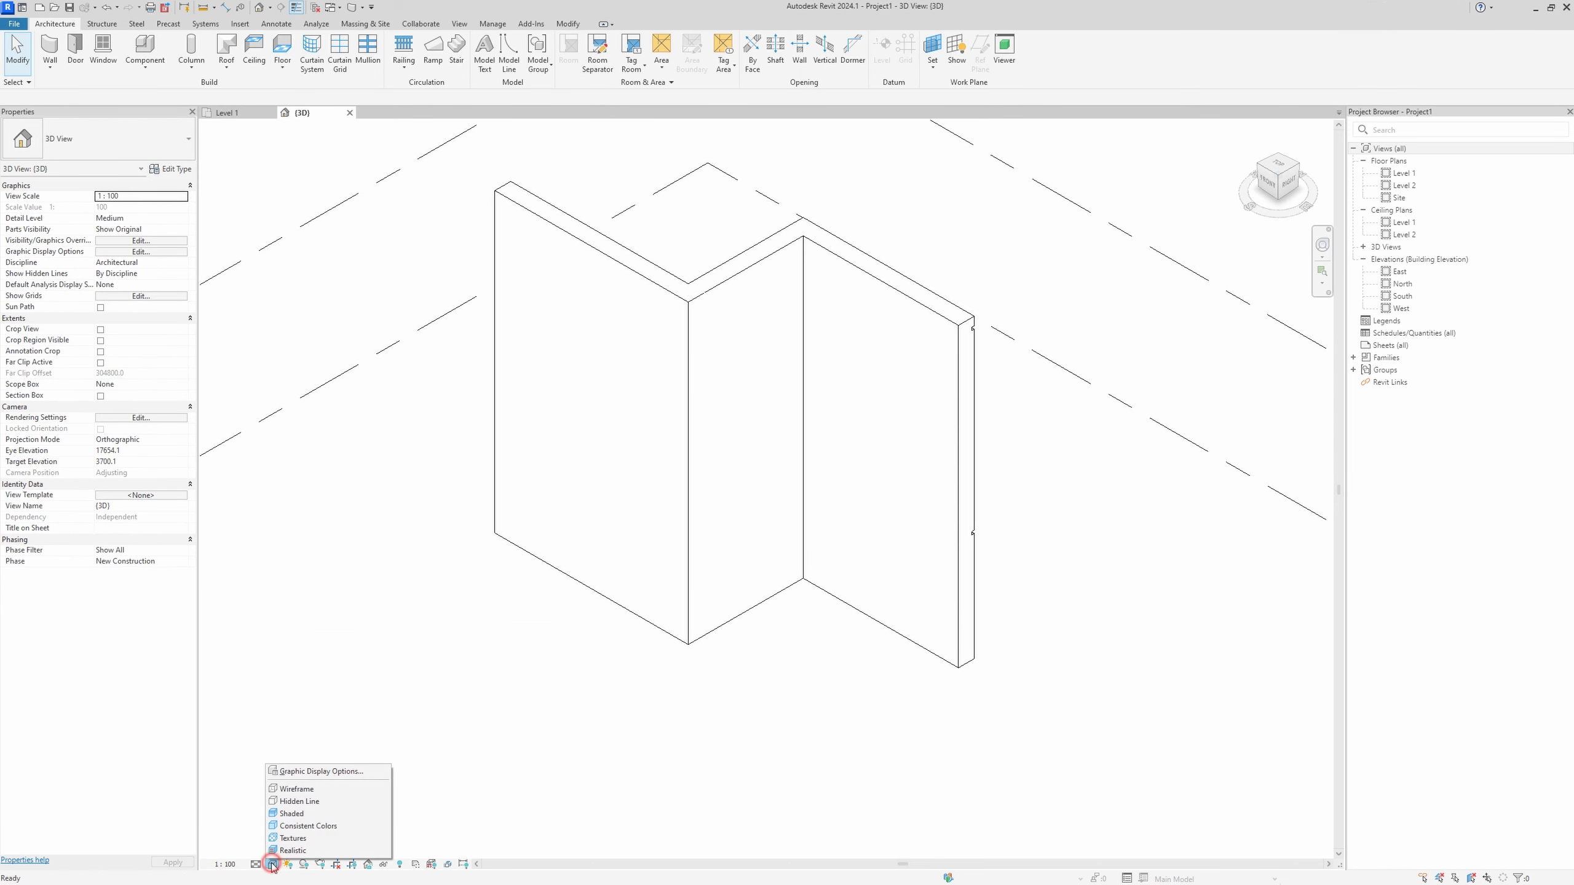
pyautogui.click(286, 852)
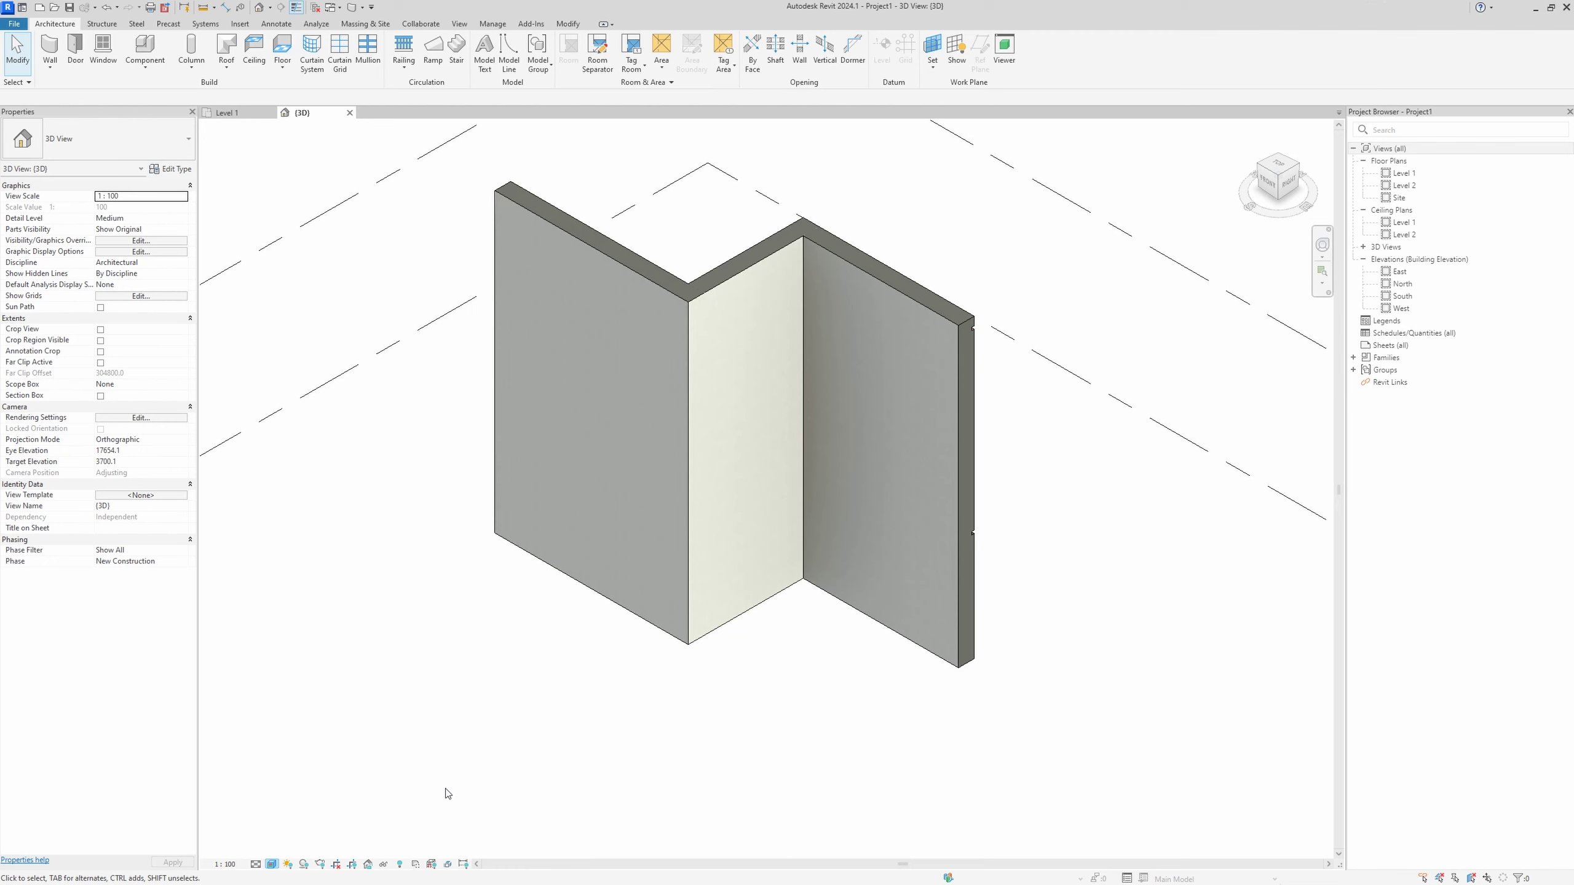
pyautogui.moveTo(822, 723)
pyautogui.keyDown('shift'); pyautogui.mouseDown(button='middle')
pyautogui.moveTo(734, 720)
pyautogui.moveTo(555, 674)
pyautogui.mouseUp(button='middle'); pyautogui.keyUp('shift')
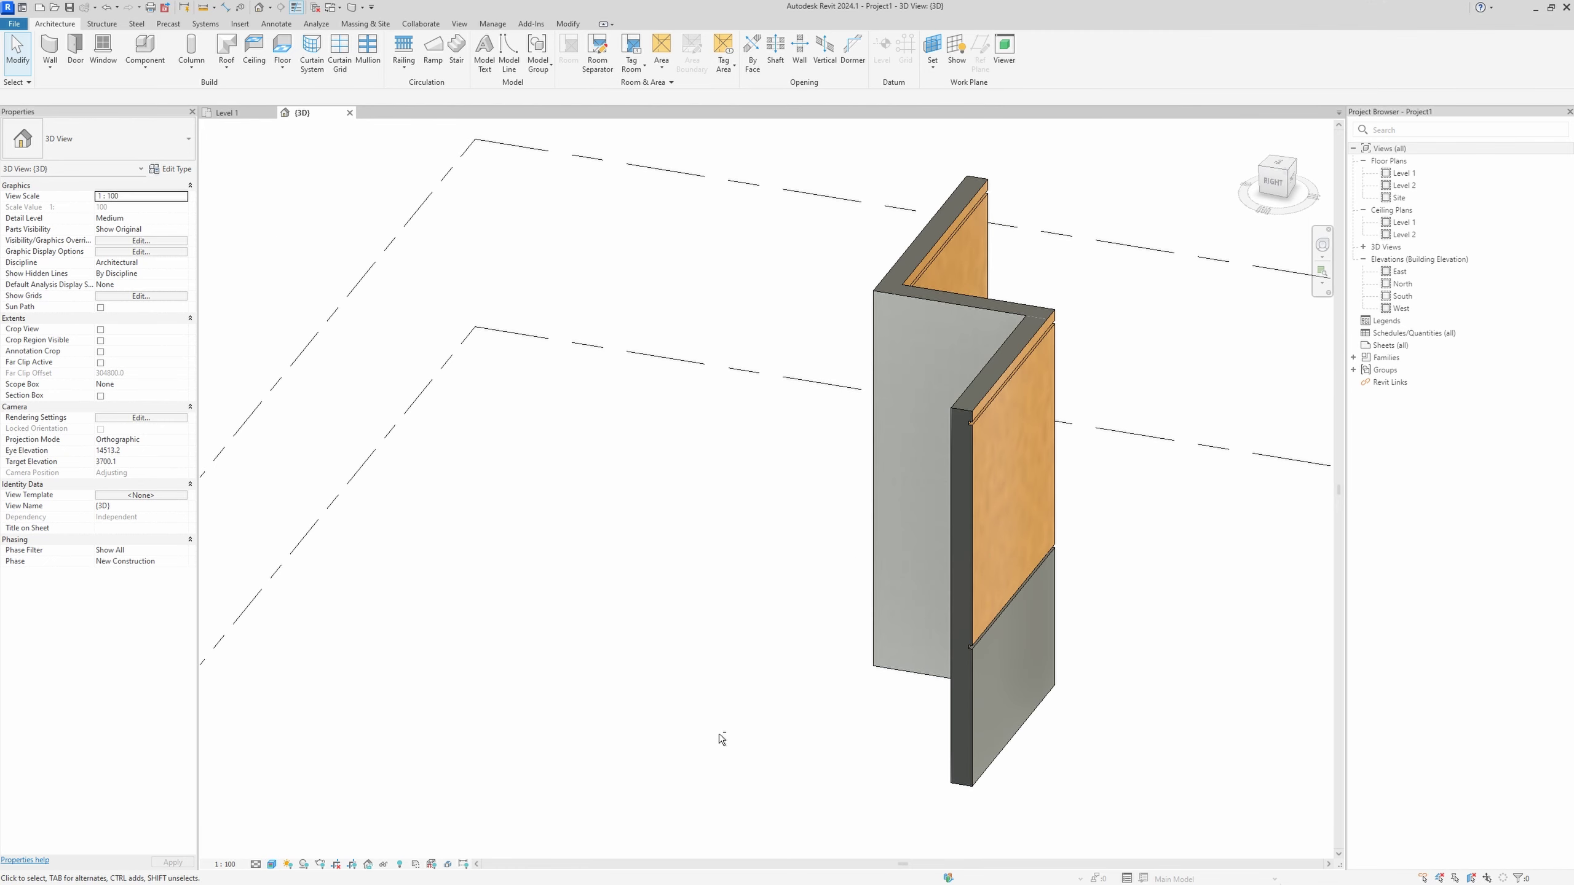
pyautogui.moveTo(722, 737)
pyautogui.keyDown('shift'); pyautogui.mouseDown(button='middle')
pyautogui.moveTo(597, 721)
pyautogui.moveTo(496, 587)
pyautogui.moveTo(1071, 731)
pyautogui.moveTo(843, 512)
pyautogui.mouseUp(button='middle'); pyautogui.keyUp('shift')
pyautogui.scroll(2, 618, 298)
pyautogui.scroll(5, 618, 297)
pyautogui.scroll(3, 492, 285)
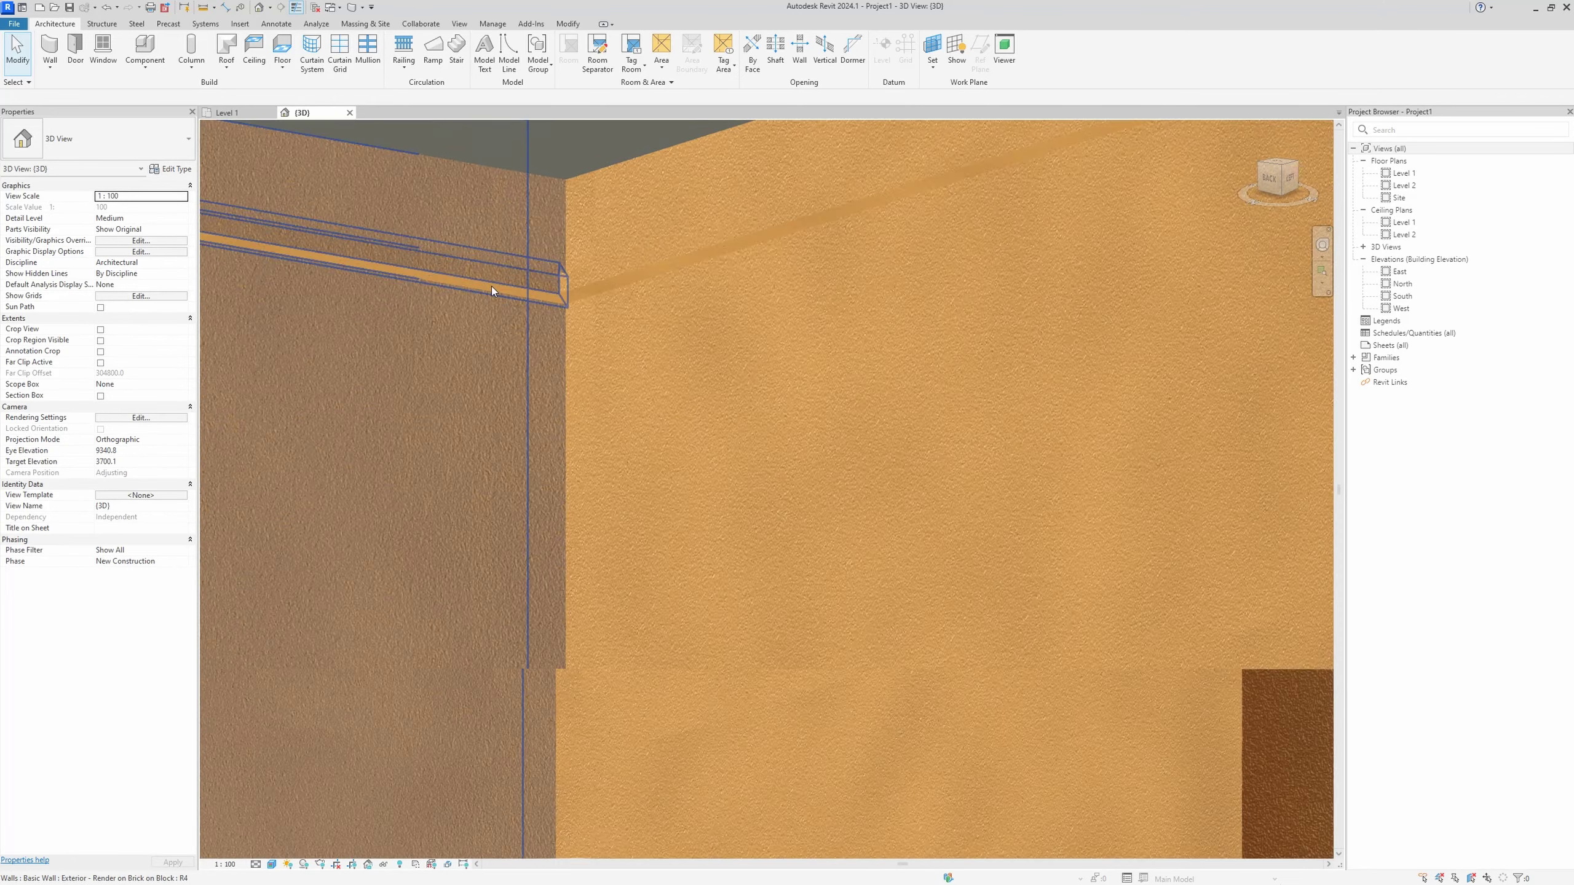
pyautogui.scroll(2, 492, 292)
pyautogui.scroll(-3, 519, 341)
pyautogui.scroll(-3, 518, 342)
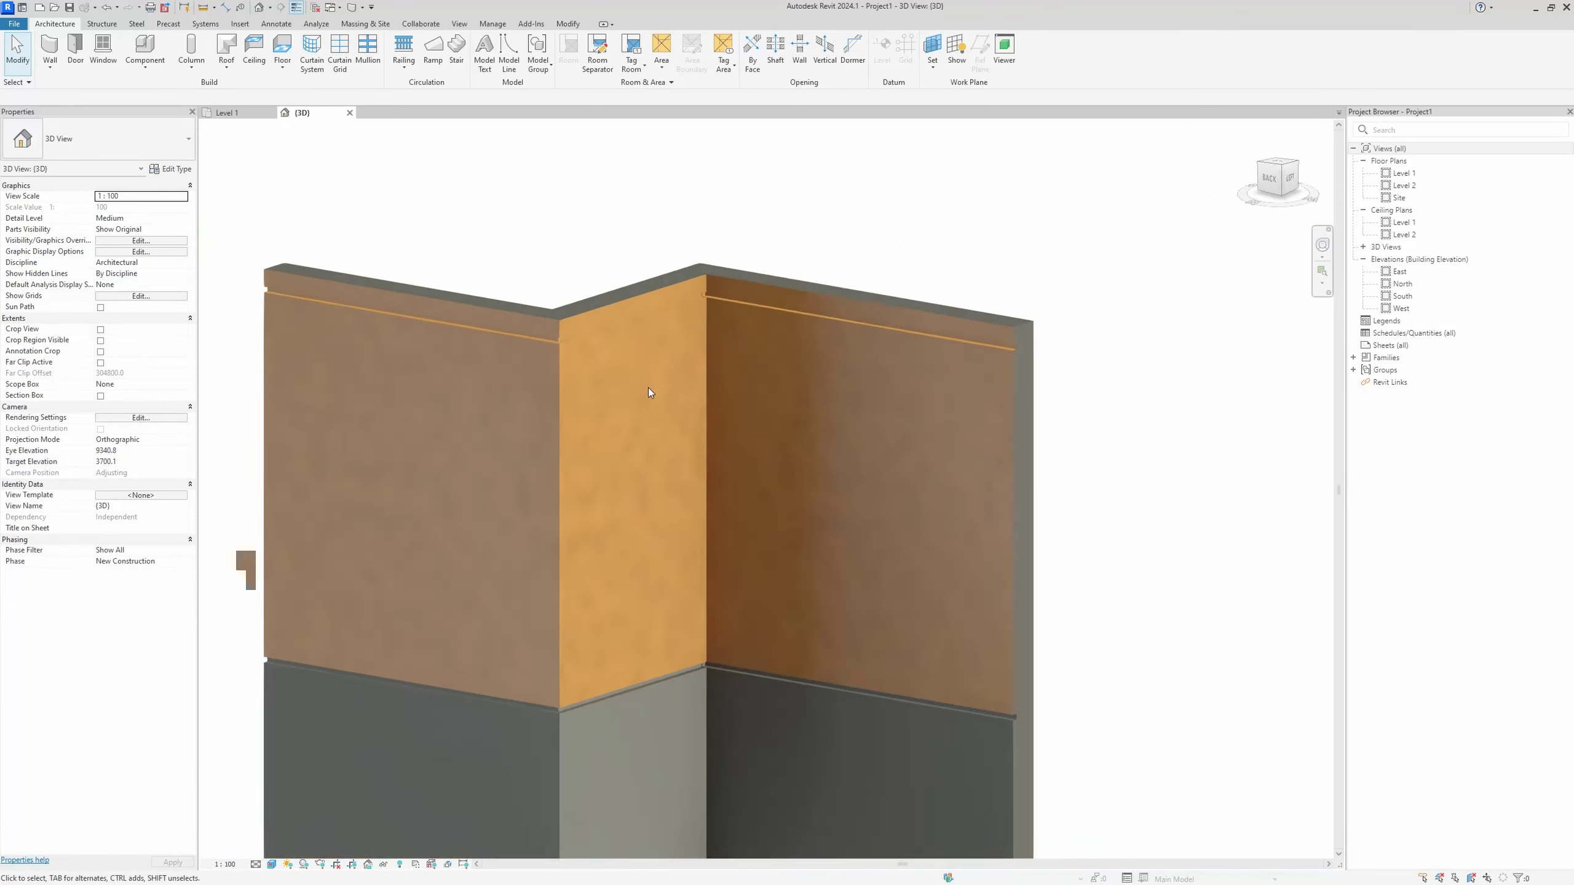
pyautogui.keyDown('shift'); pyautogui.moveTo(648, 387); pyautogui.dragTo(850, 474, button='middle'); pyautogui.keyUp('shift')
pyautogui.scroll(3, 595, 400)
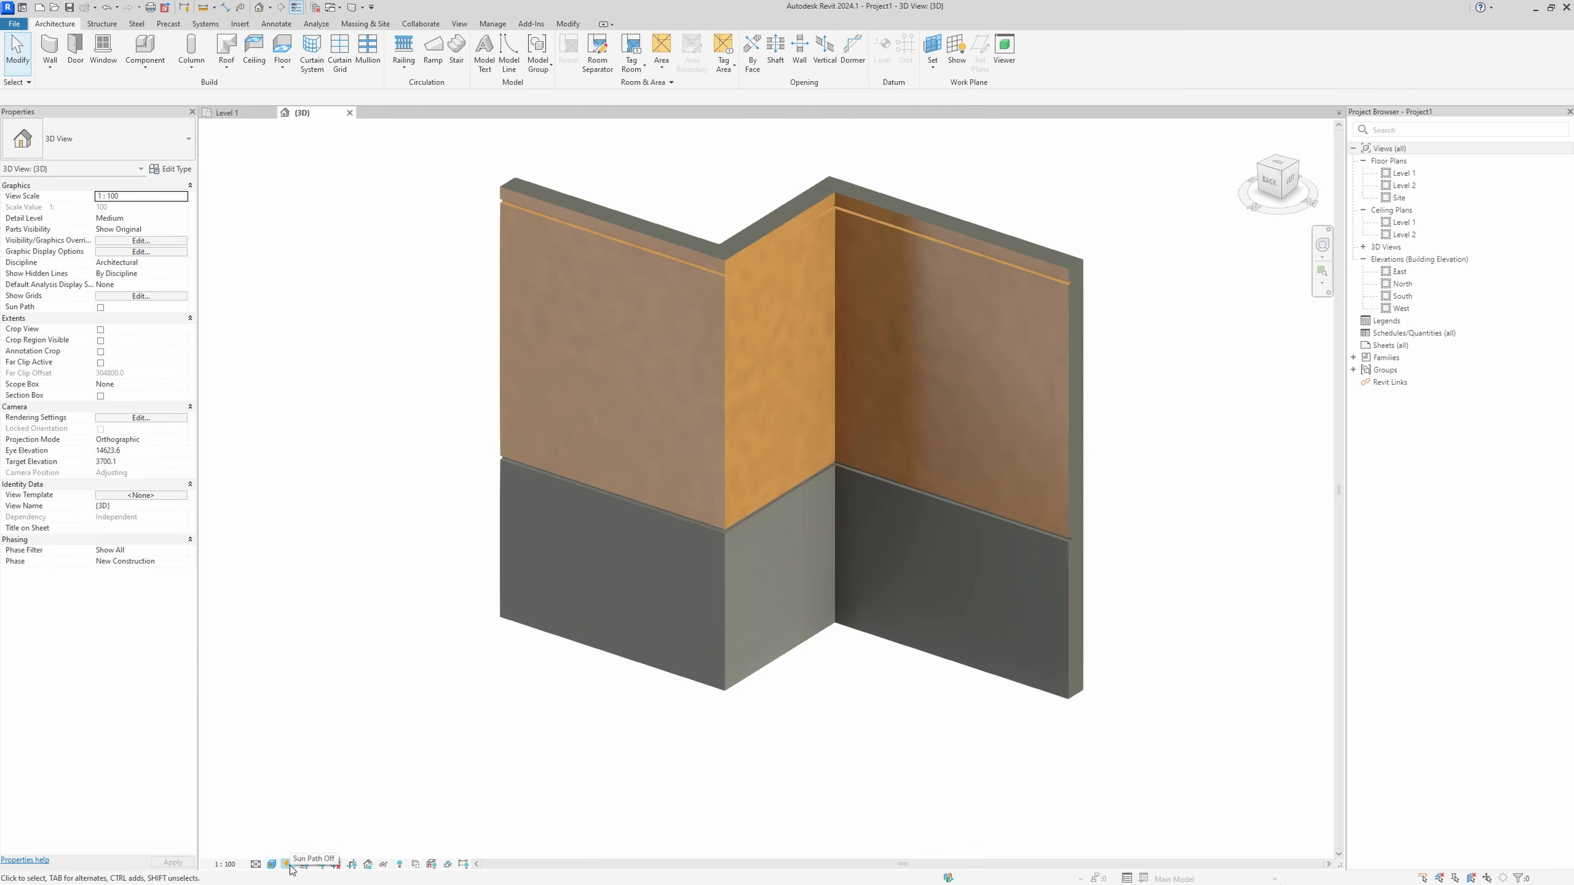
# Open Sun Settings from the Sun Path menu and close it unchanged.
pyautogui.click(289, 865)
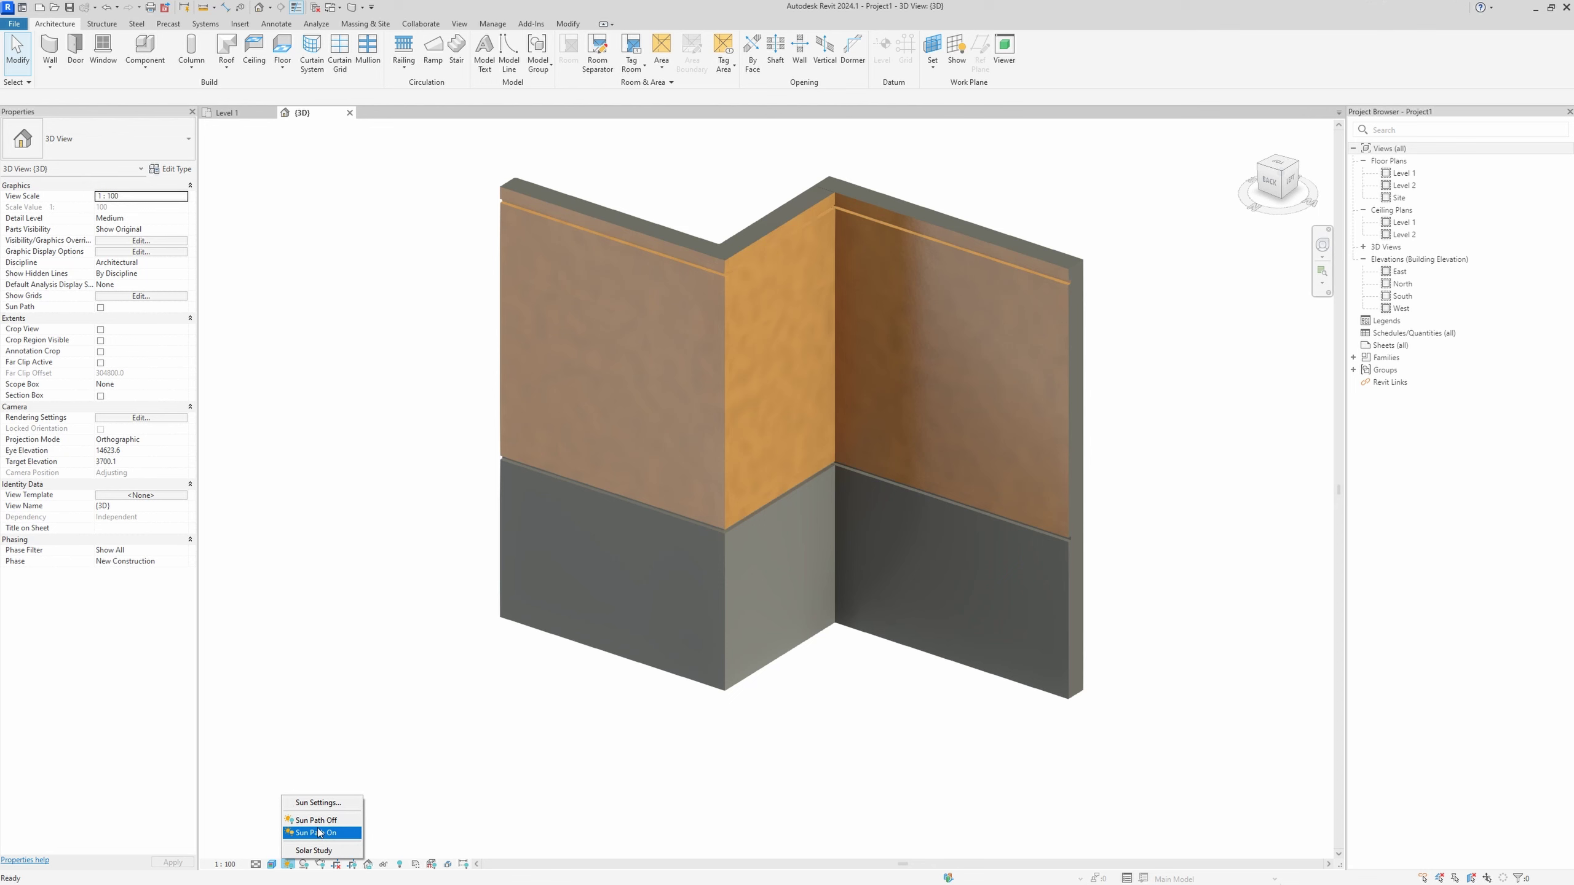
pyautogui.click(323, 803)
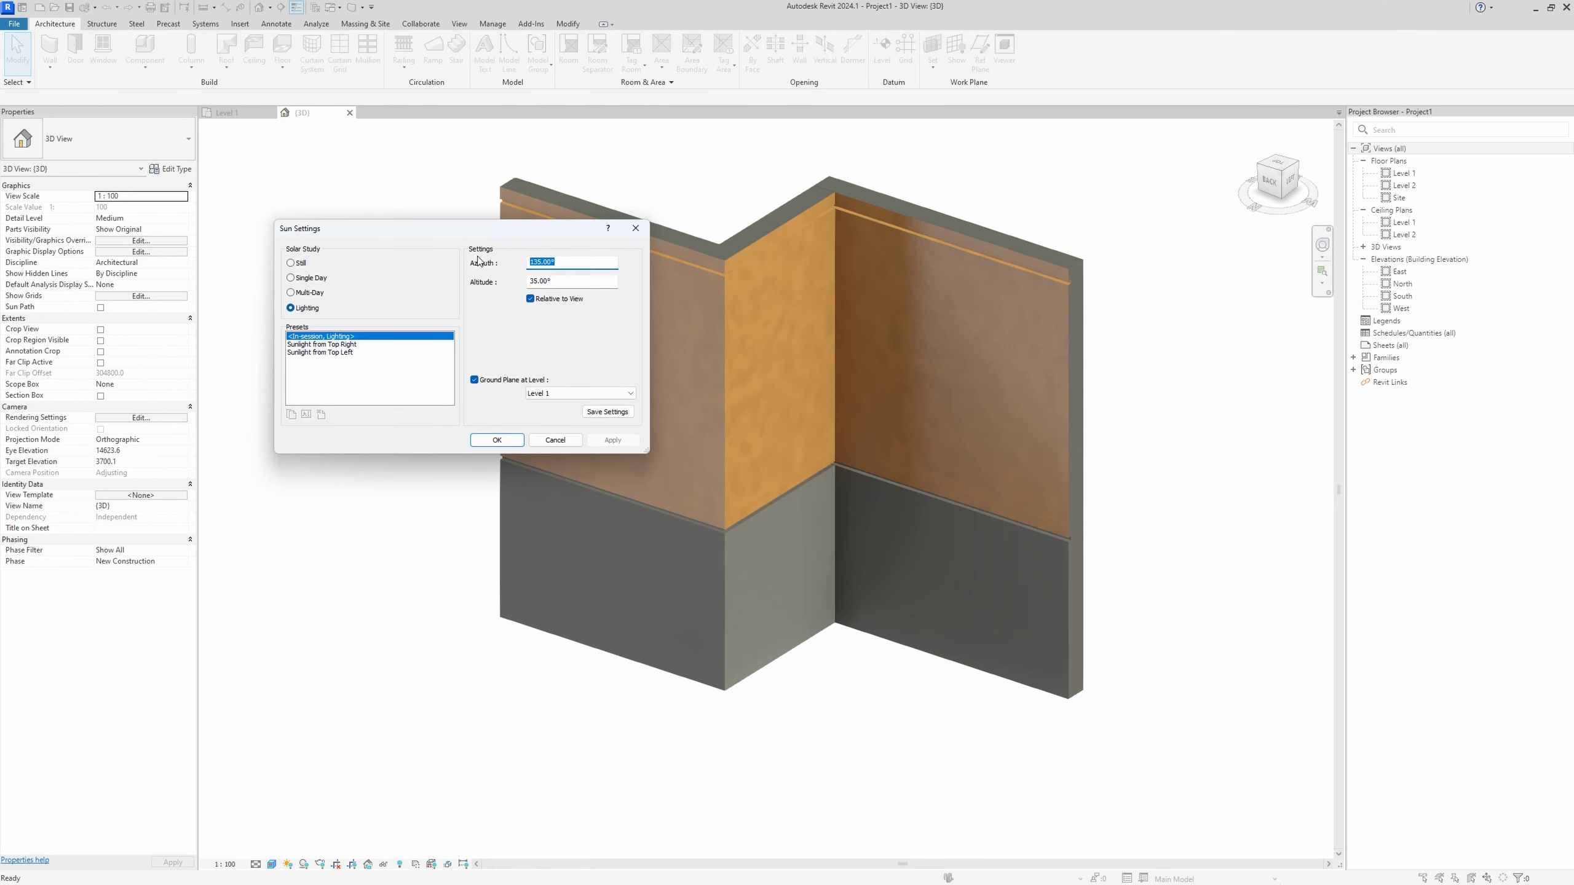
pyautogui.moveTo(460, 227); pyautogui.dragTo(680, 315)
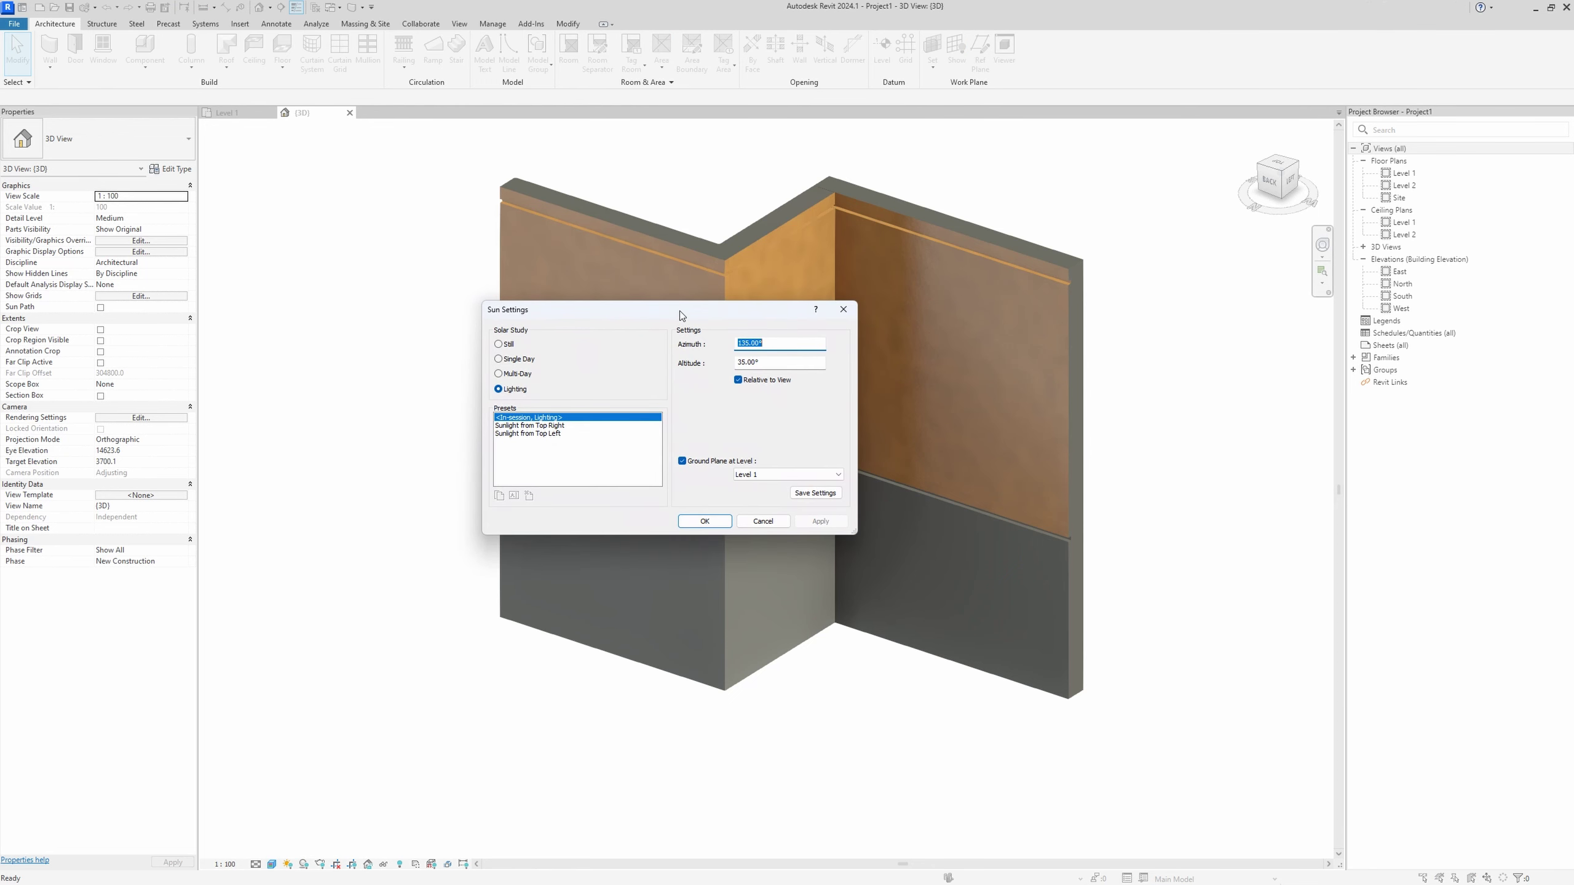
pyautogui.click(843, 309)
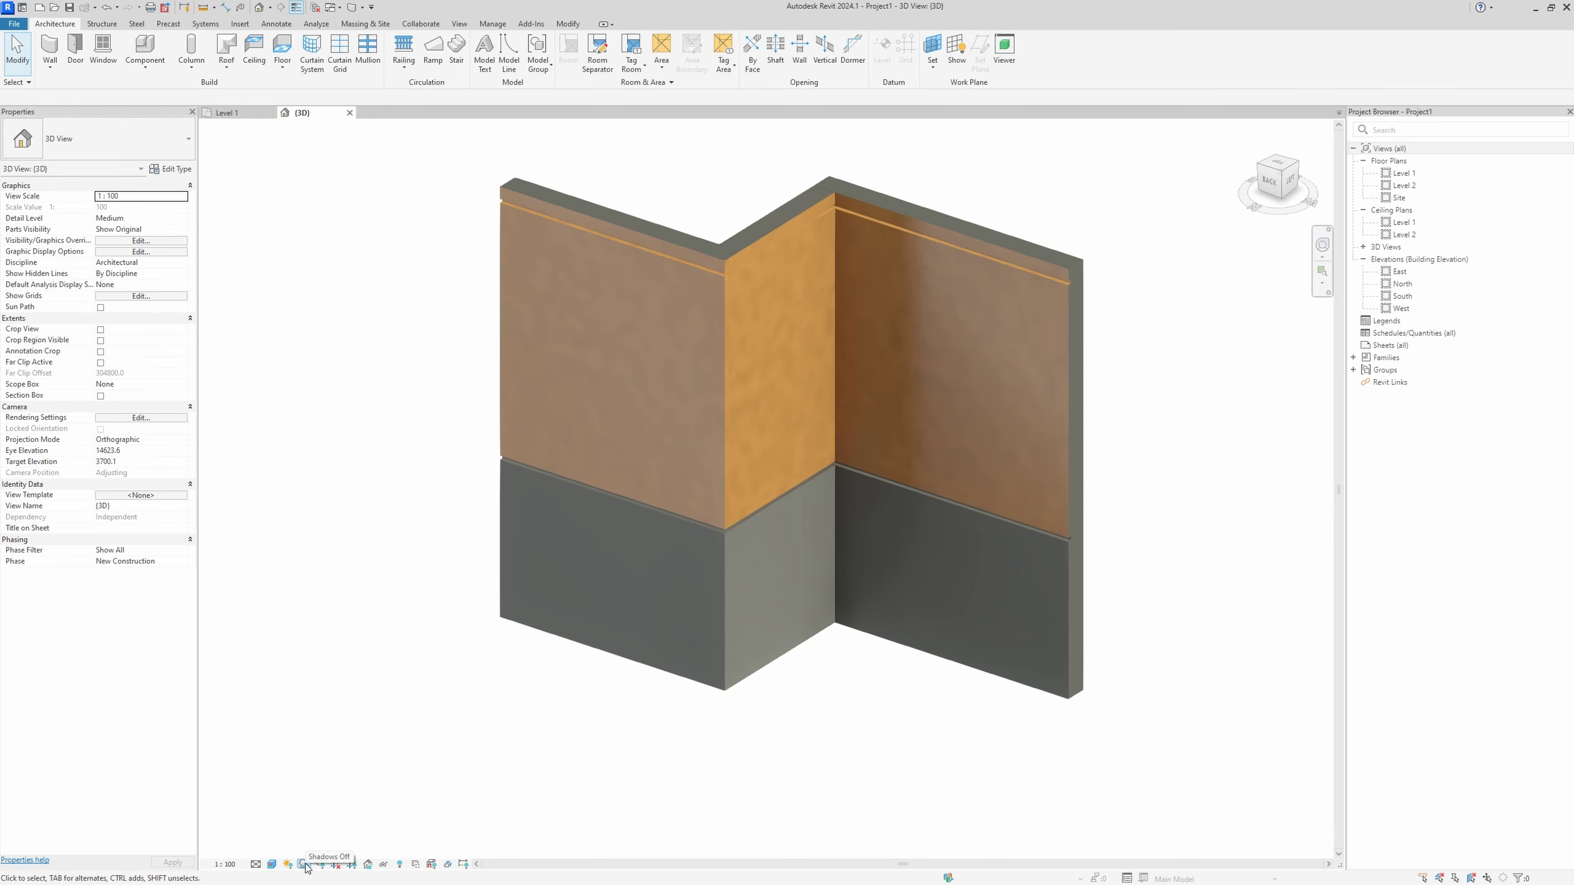
# Turn on shadows and orbit the 3D view to a new angle.
pyautogui.click(306, 867)
pyautogui.scroll(-2, 608, 628)
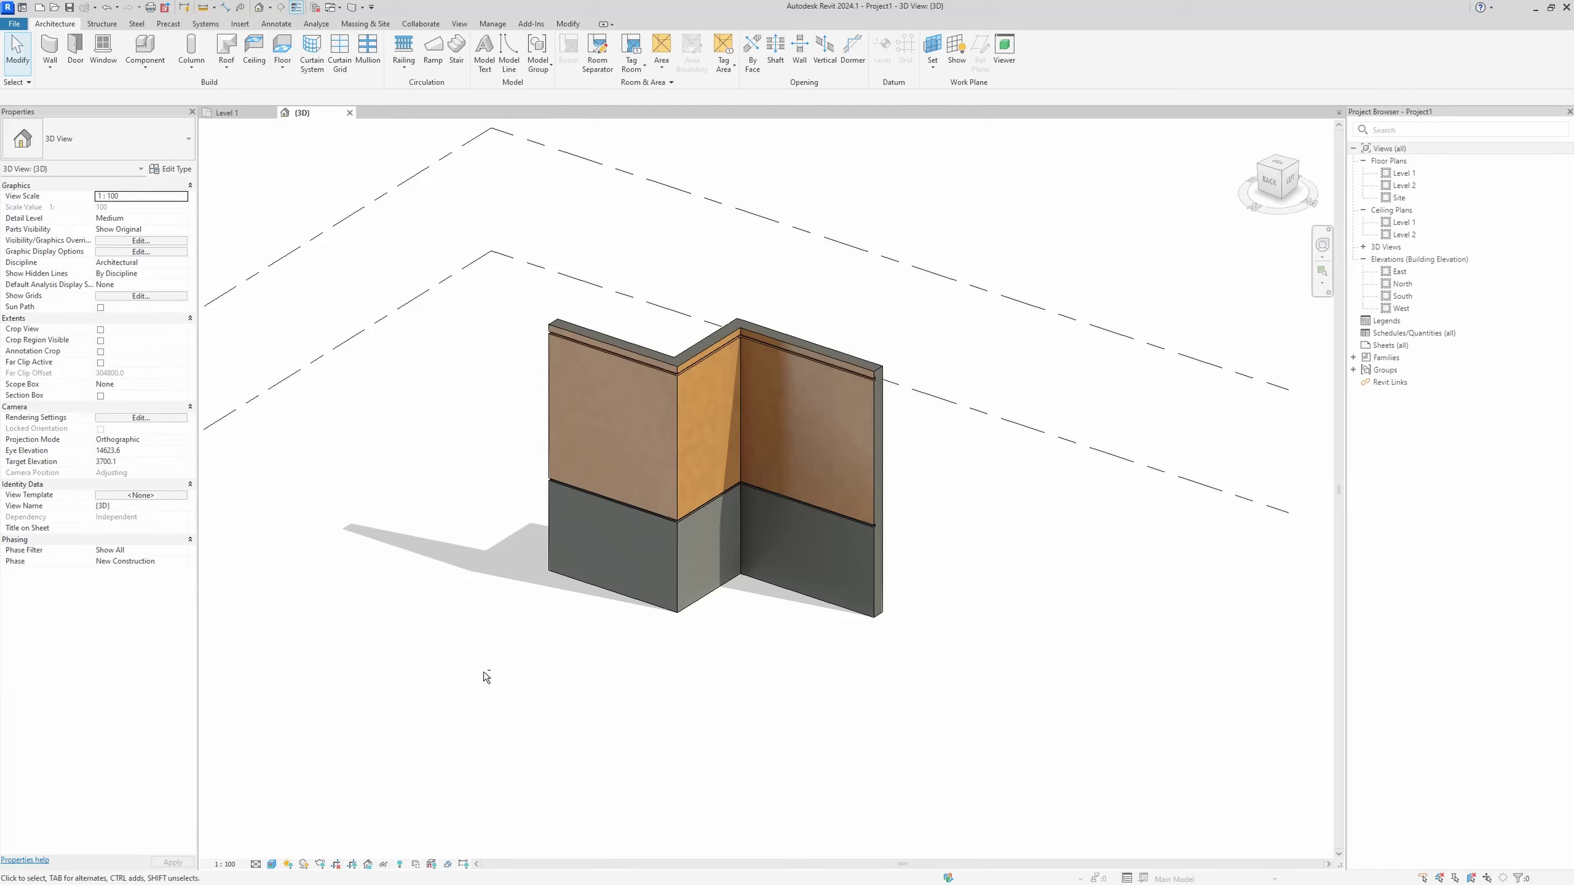
pyautogui.moveTo(485, 676)
pyautogui.keyDown('shift'); pyautogui.mouseDown(button='middle')
pyautogui.moveTo(706, 650)
pyautogui.moveTo(471, 640)
pyautogui.moveTo(801, 626)
pyautogui.moveTo(403, 539)
pyautogui.moveTo(552, 562)
pyautogui.moveTo(313, 604)
pyautogui.moveTo(409, 624)
pyautogui.moveTo(790, 608)
pyautogui.moveTo(413, 766)
pyautogui.mouseUp(button='middle'); pyautogui.keyUp('shift')
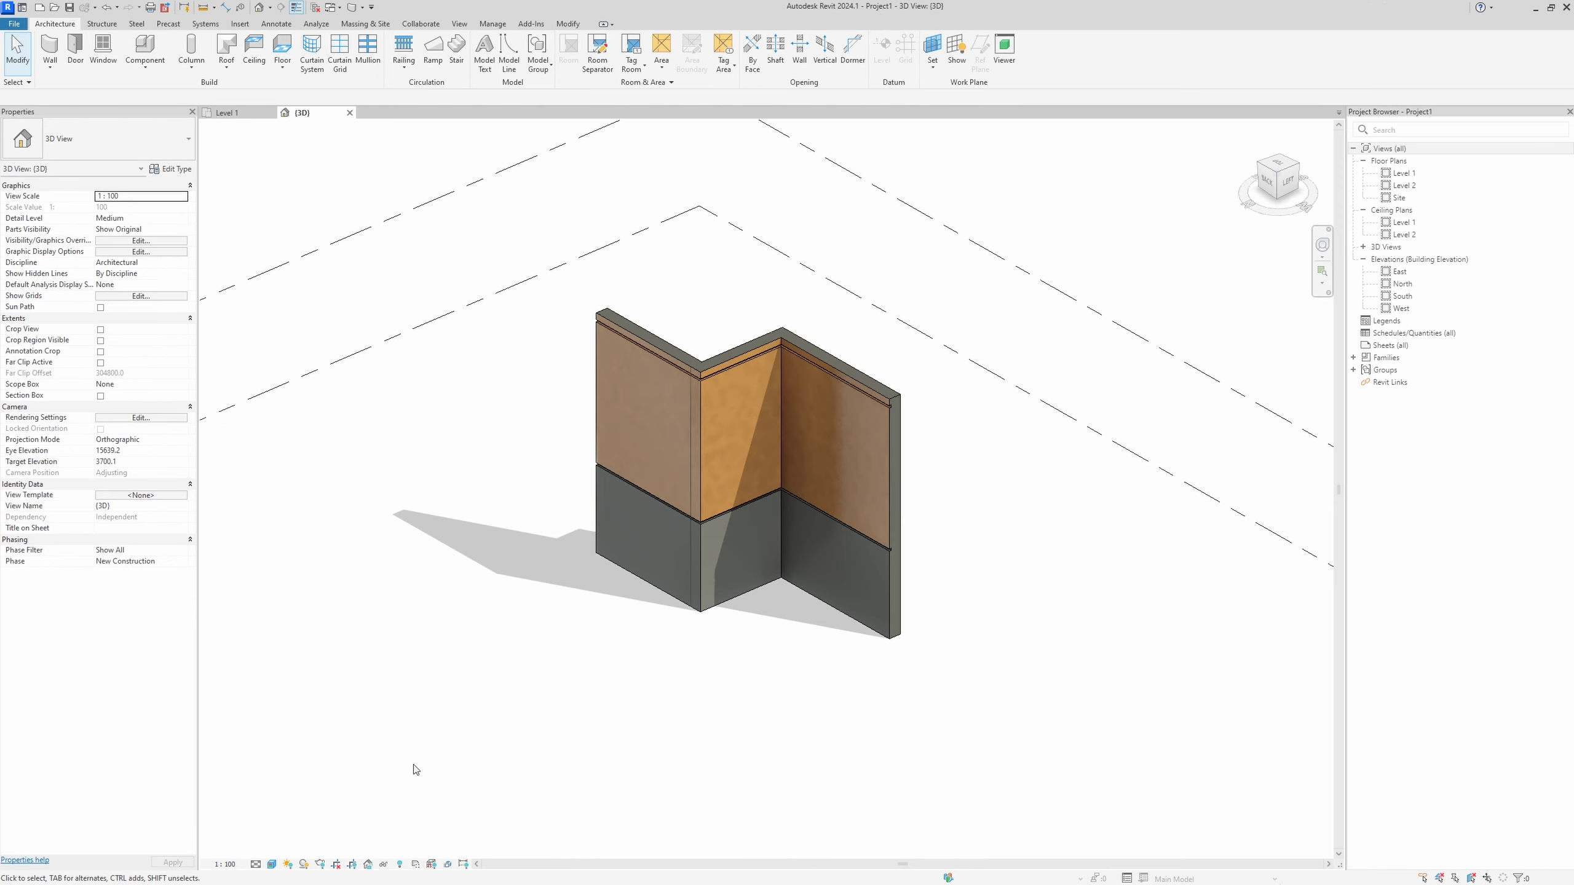
# Open the Rendering settings, move the dialog aside, and close it without rendering.
pyautogui.click(320, 864)
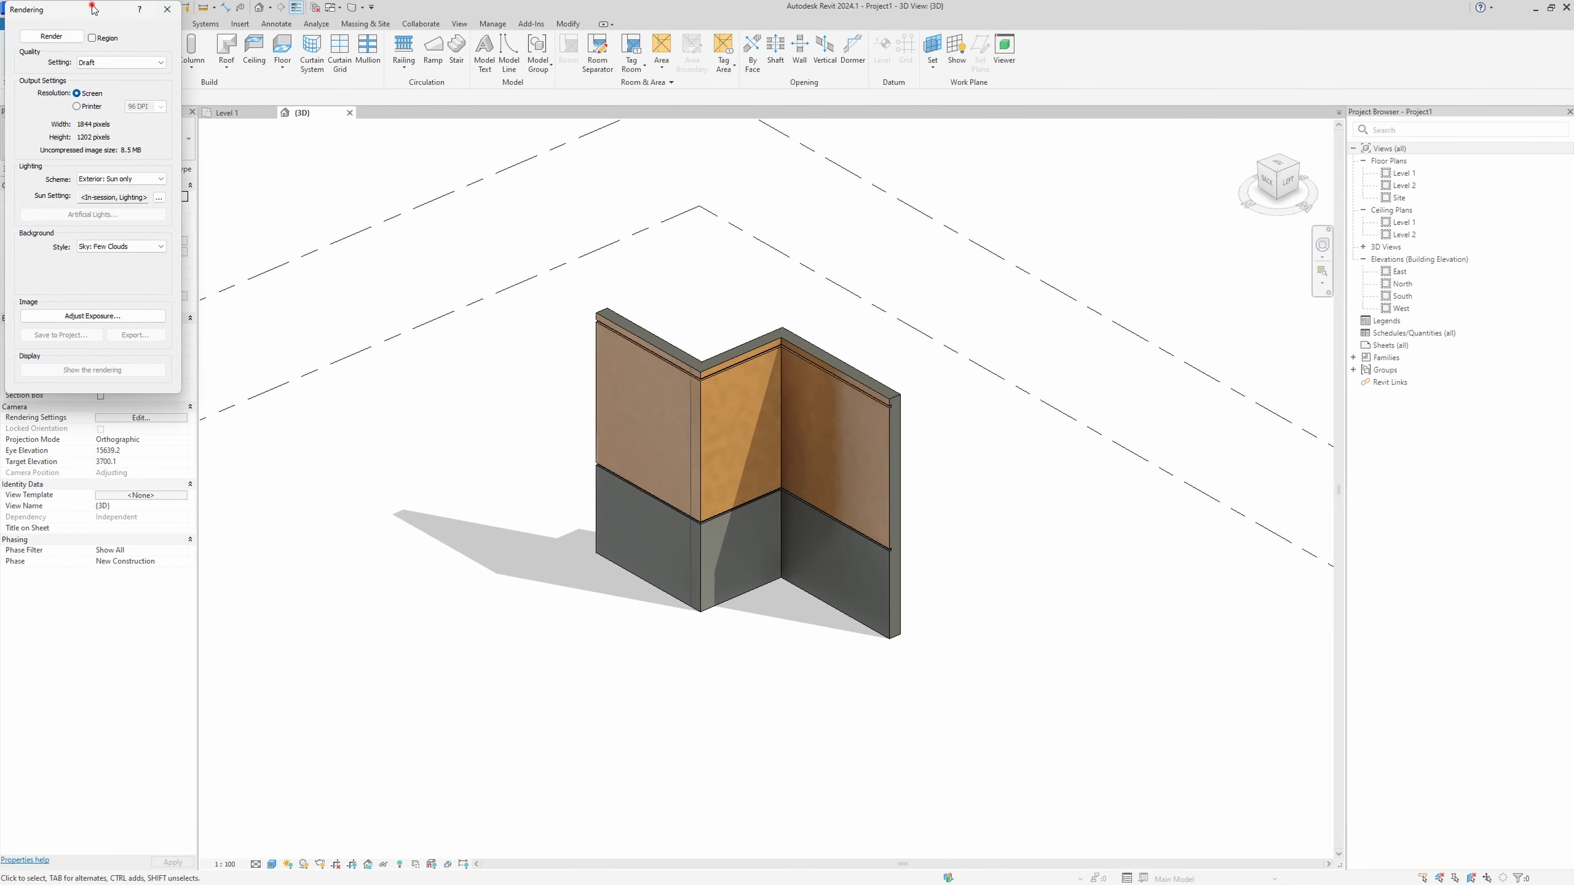
pyautogui.moveTo(92, 9); pyautogui.dragTo(302, 91)
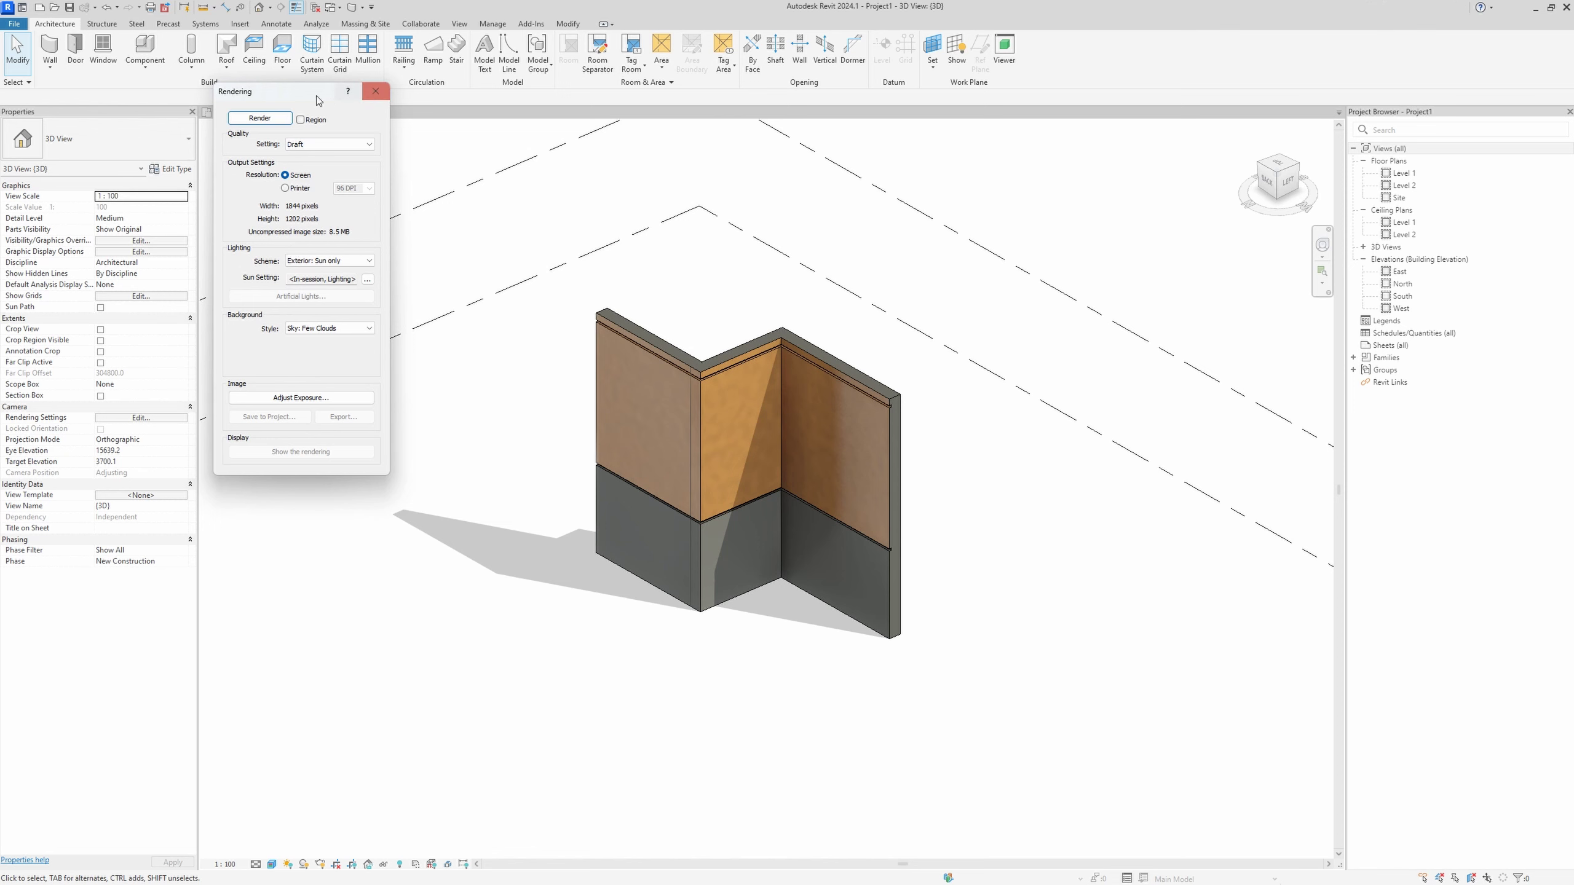
pyautogui.moveTo(328, 91); pyautogui.dragTo(329, 82)
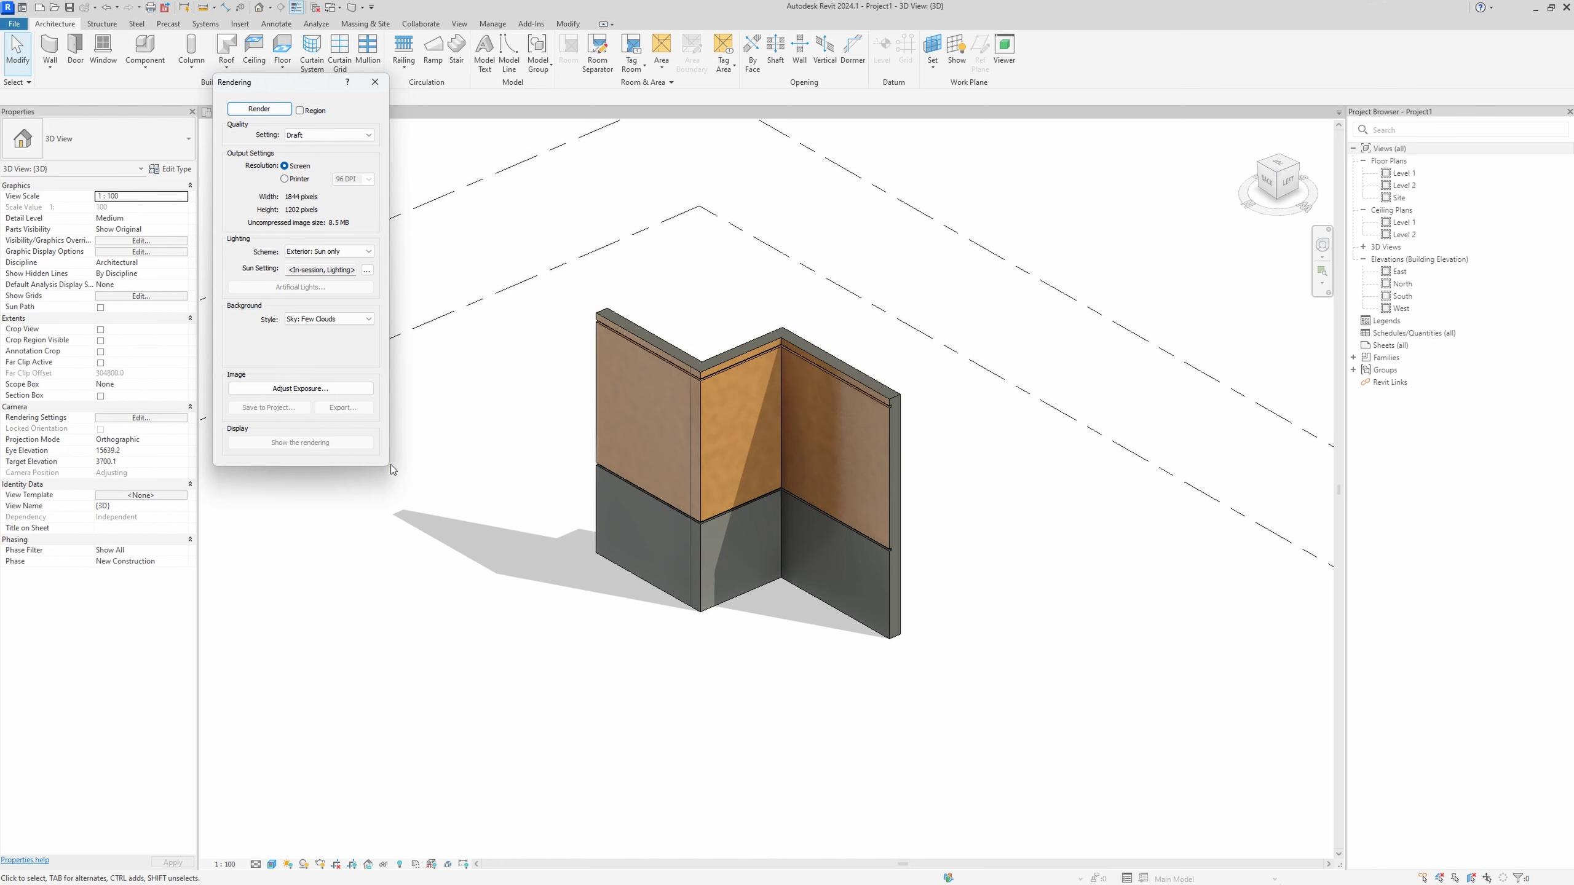
pyautogui.click(376, 82)
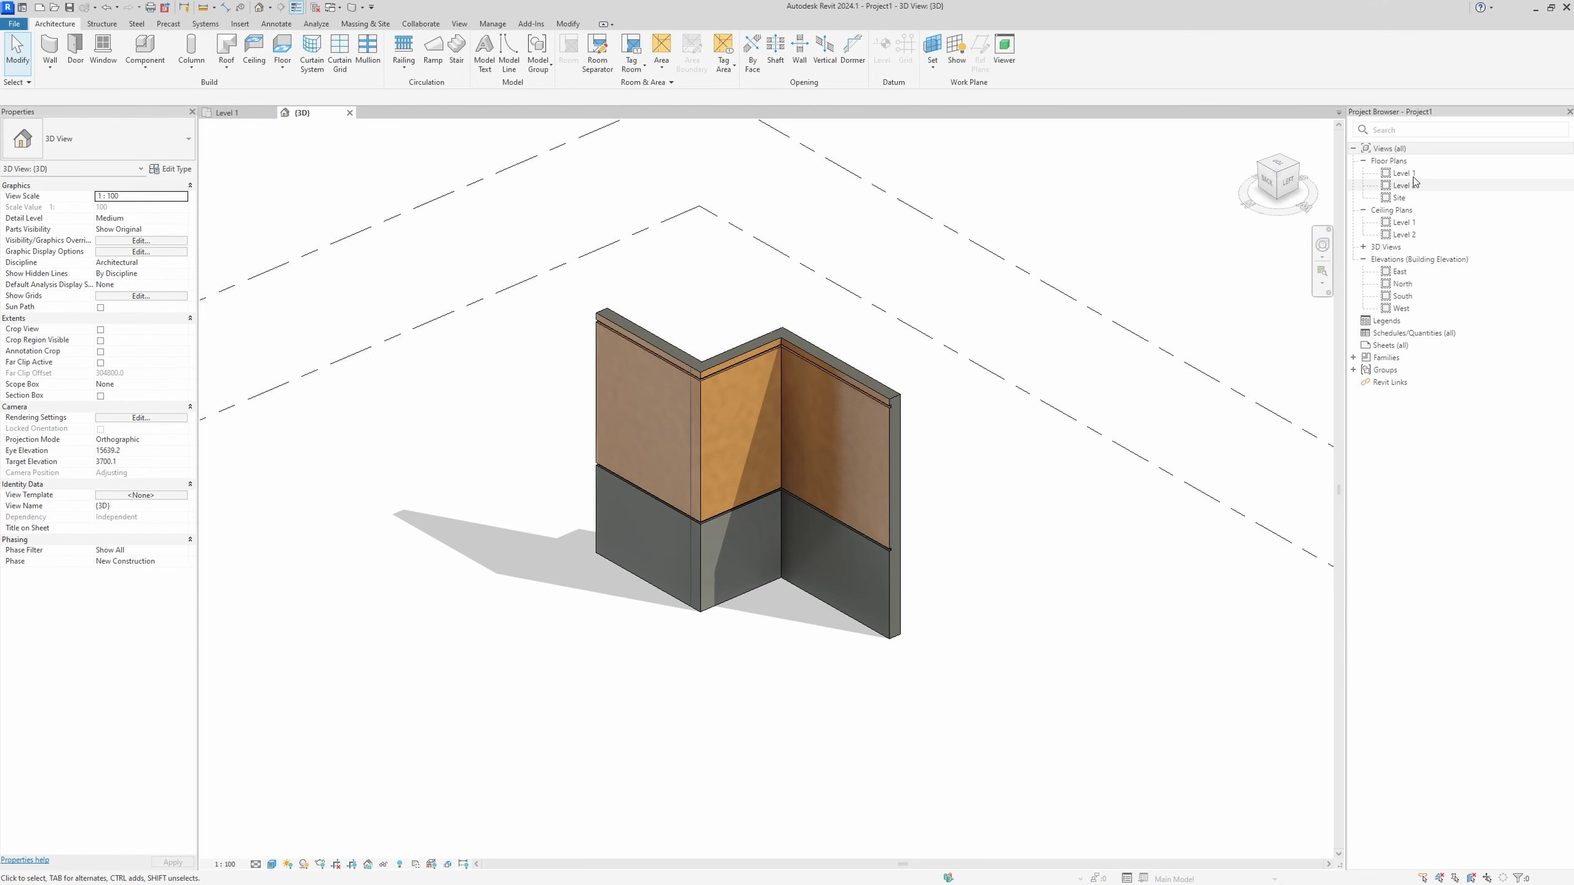
# Return to the Level 1 floor plan, zoomed out with the Z-shaped wall recentred.
pyautogui.doubleClick(1405, 174)
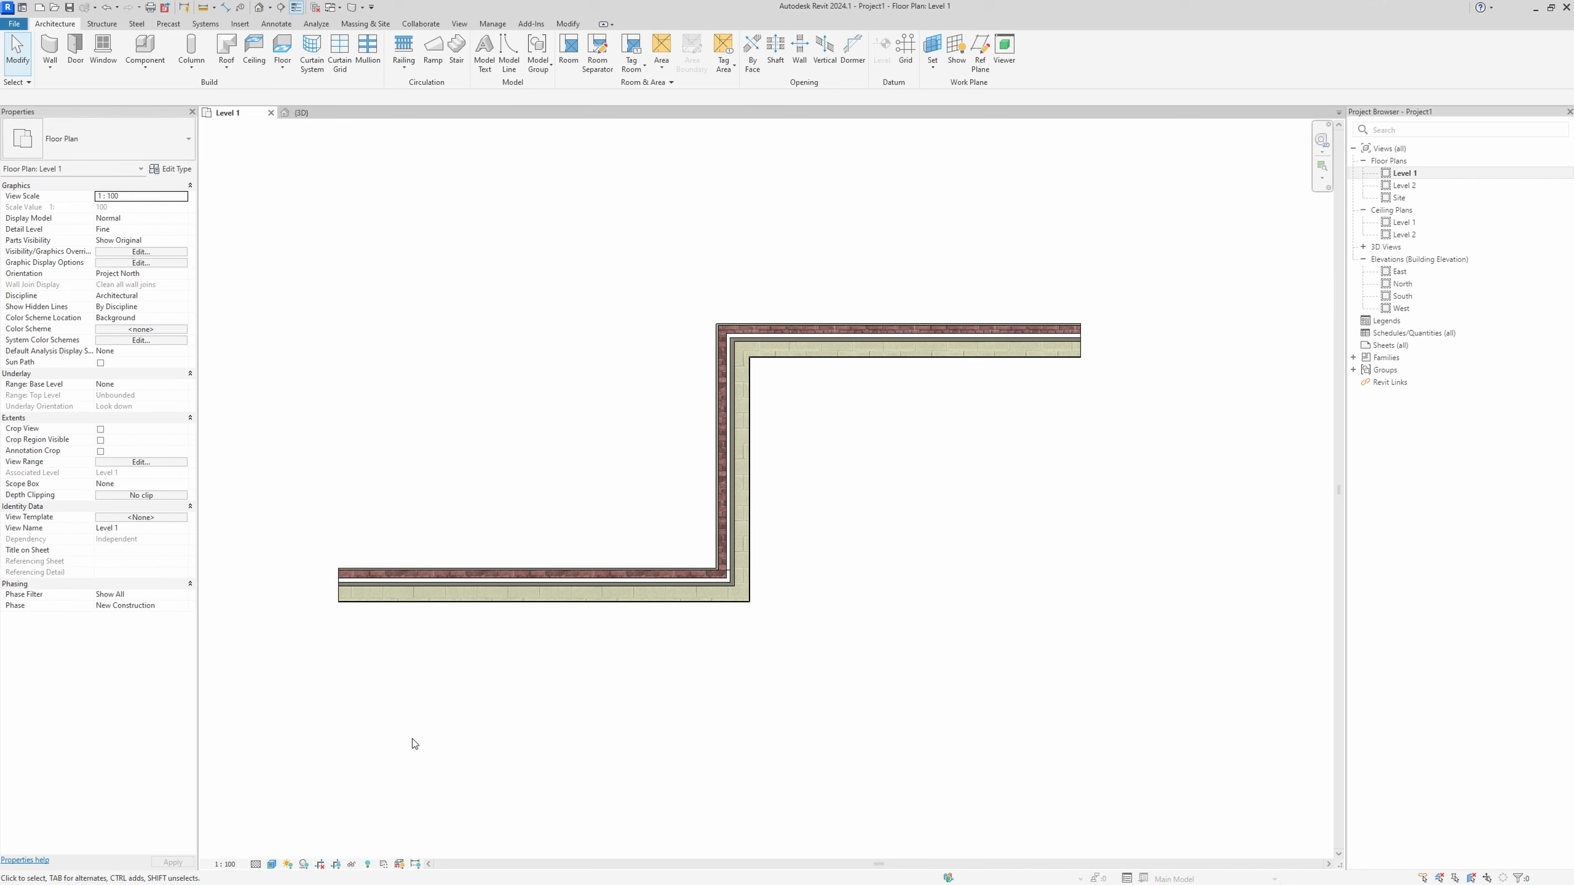
pyautogui.scroll(-1, 569, 494)
pyautogui.scroll(-1, 568, 495)
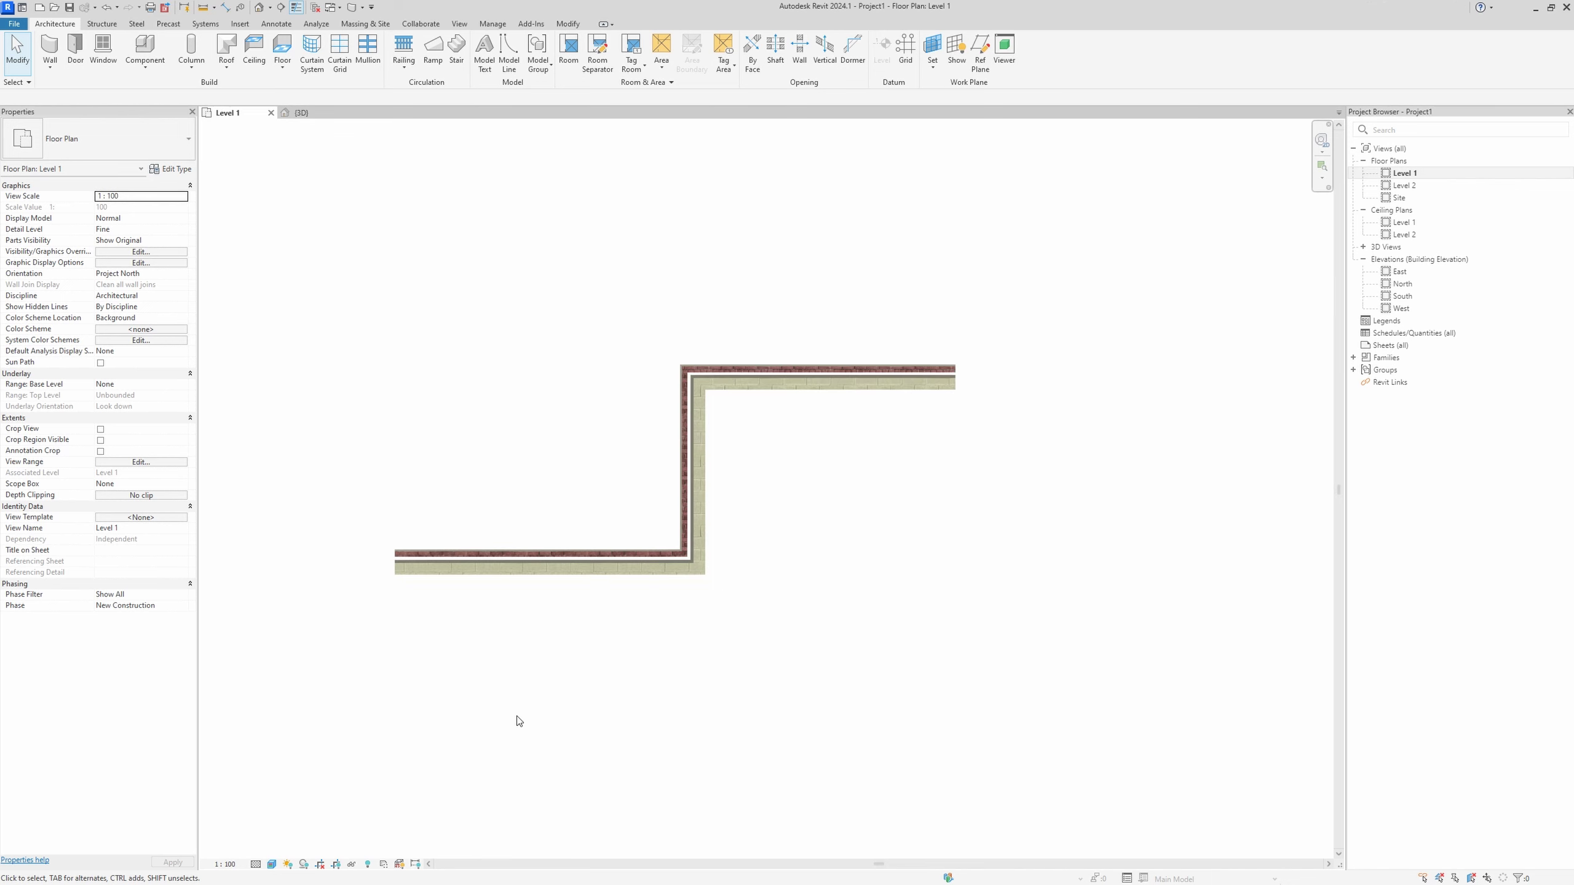
pyautogui.moveTo(519, 722); pyautogui.dragTo(544, 673, button='middle')
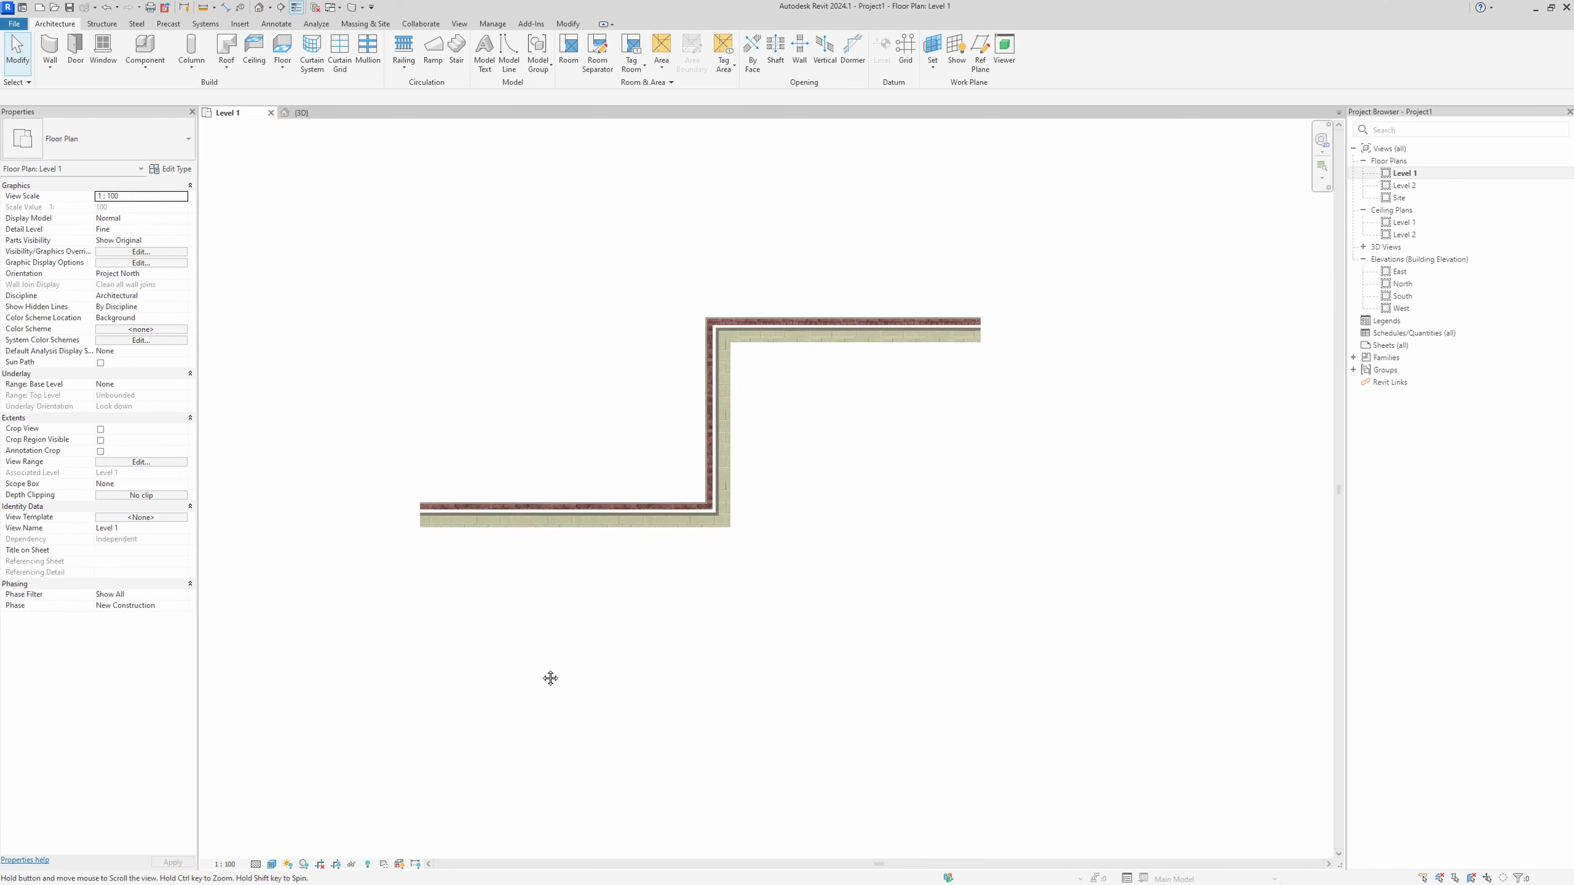
# Turn on the plan's crop region and drag its four edges in around the Z-shaped wall.
pyautogui.click(334, 865)
pyautogui.scroll(-5, 734, 455)
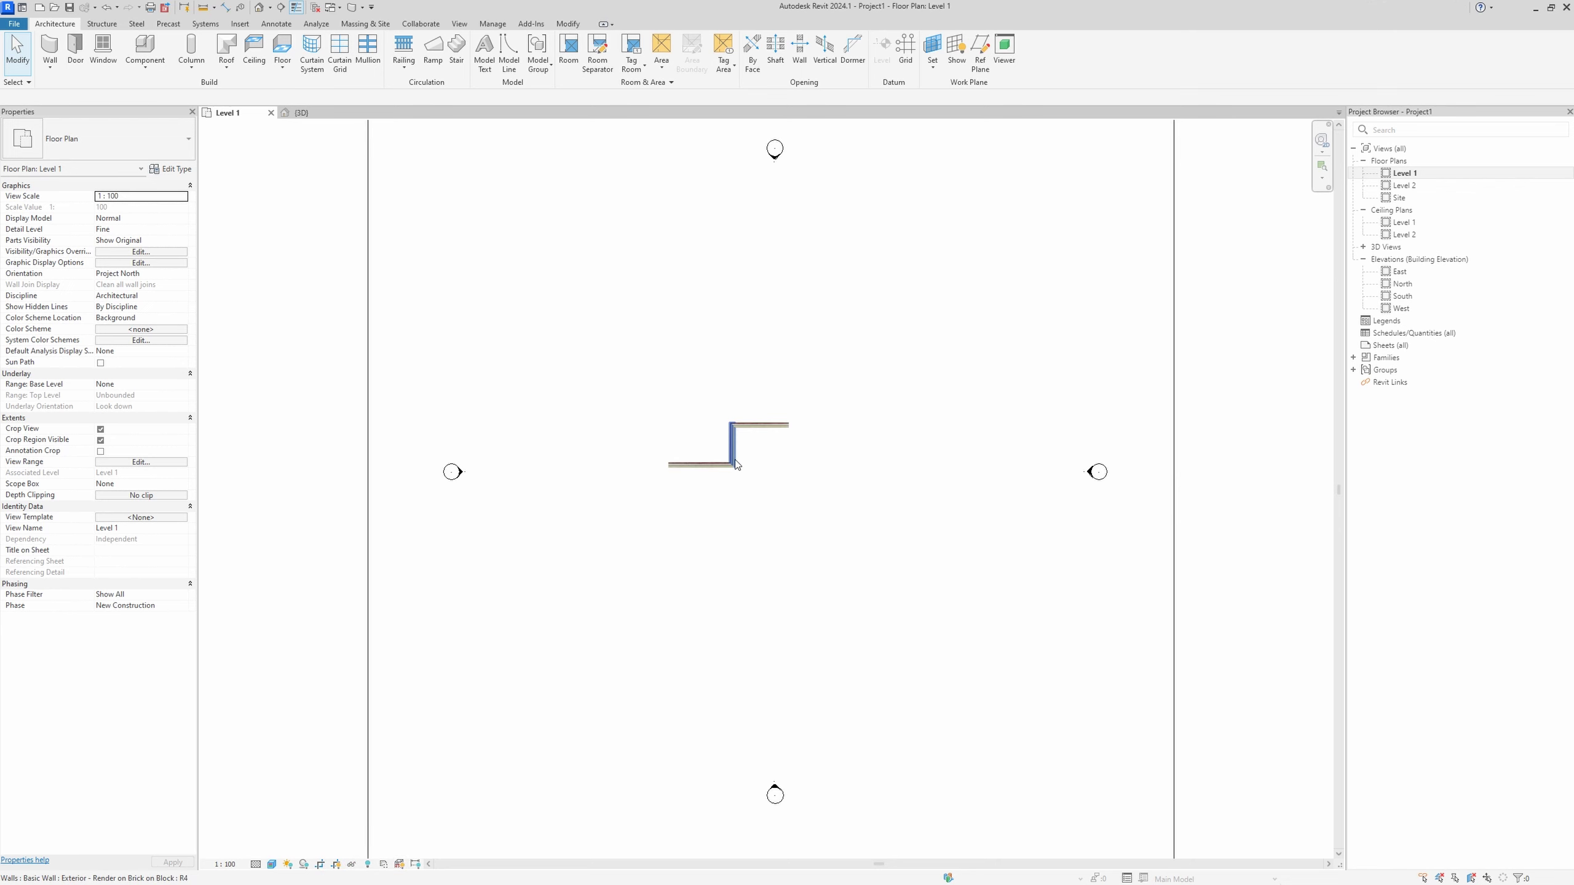
pyautogui.scroll(-2, 735, 465)
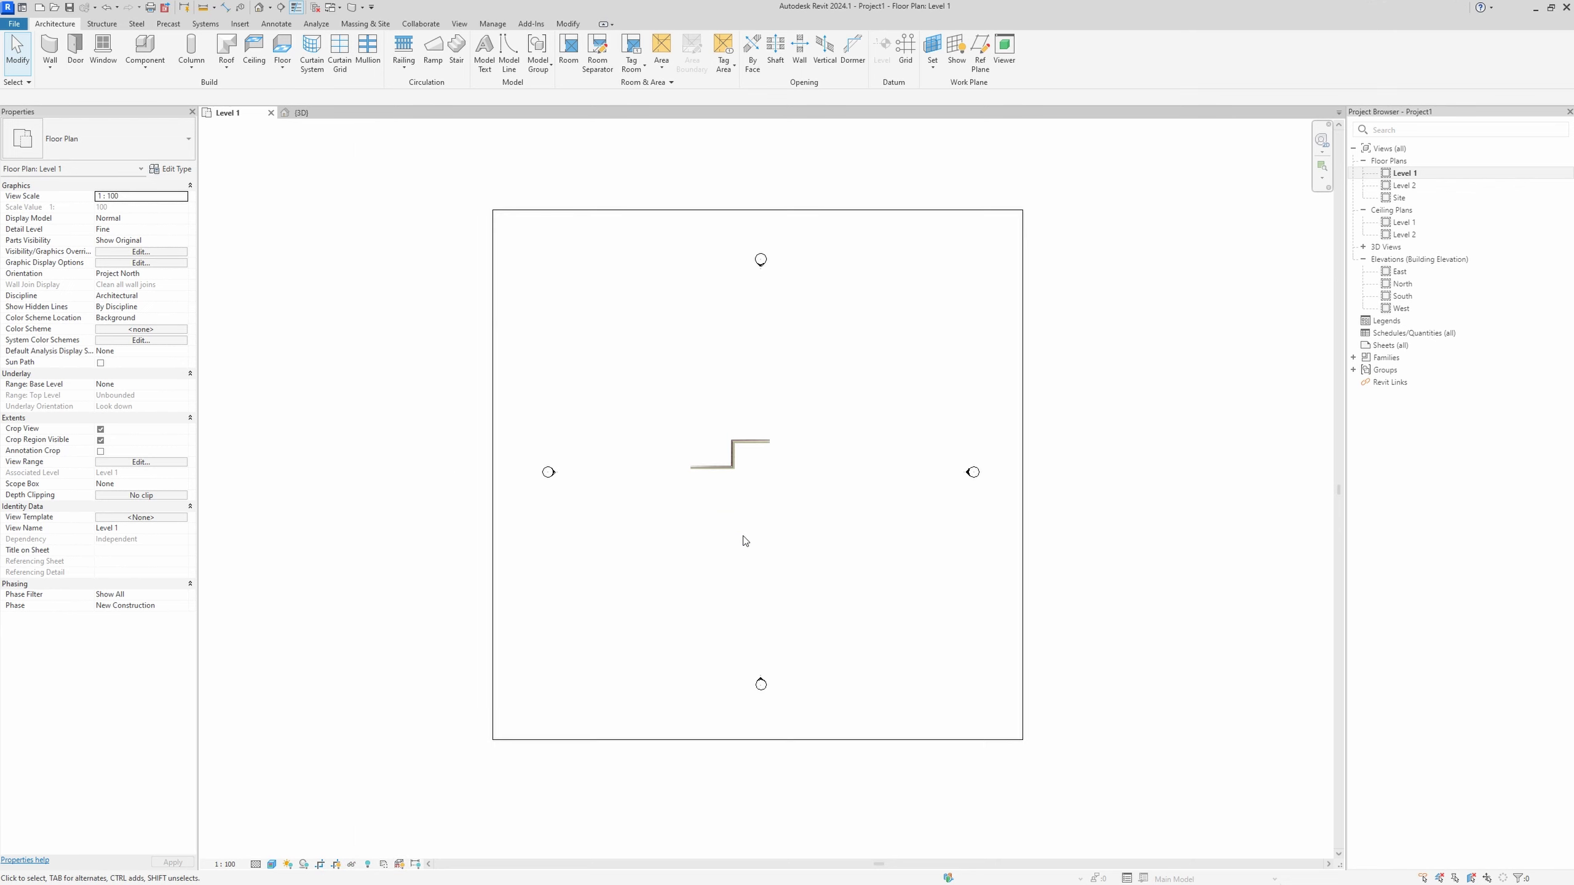
pyautogui.click(727, 739)
pyautogui.moveTo(758, 740)
pyautogui.mouseDown()
pyautogui.moveTo(762, 484)
pyautogui.moveTo(761, 507)
pyautogui.mouseUp()
pyautogui.moveTo(493, 381); pyautogui.dragTo(713, 381)
pyautogui.scroll(1, 712, 425)
pyautogui.scroll(1, 711, 425)
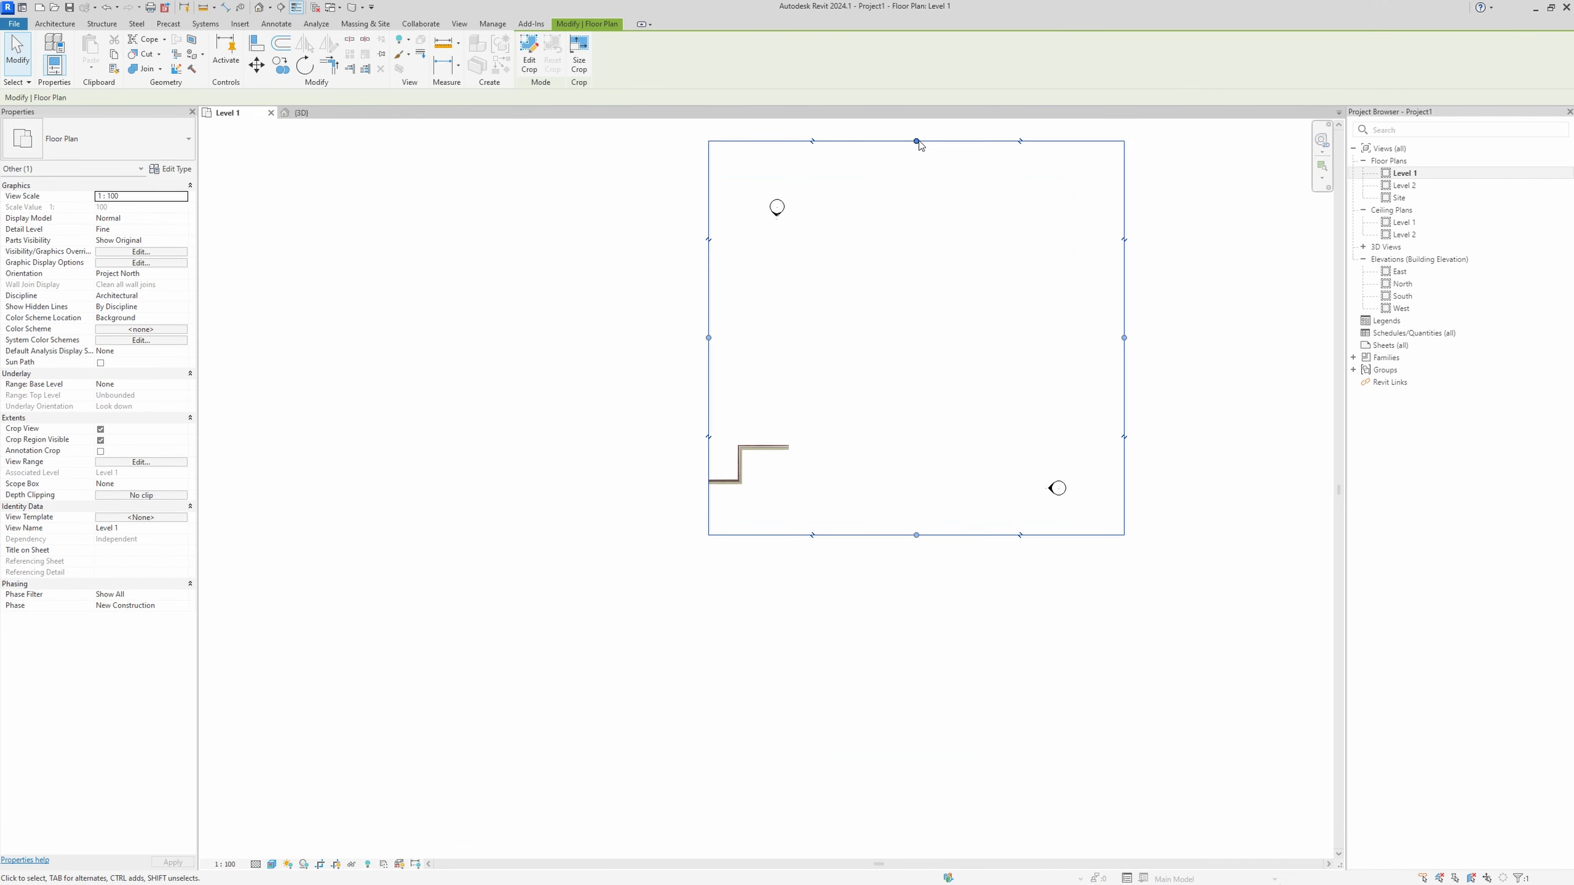
pyautogui.moveTo(917, 142); pyautogui.dragTo(888, 396)
pyautogui.moveTo(1124, 465); pyautogui.dragTo(808, 442)
pyautogui.scroll(3, 745, 482)
pyautogui.moveTo(631, 431); pyautogui.dragTo(646, 442)
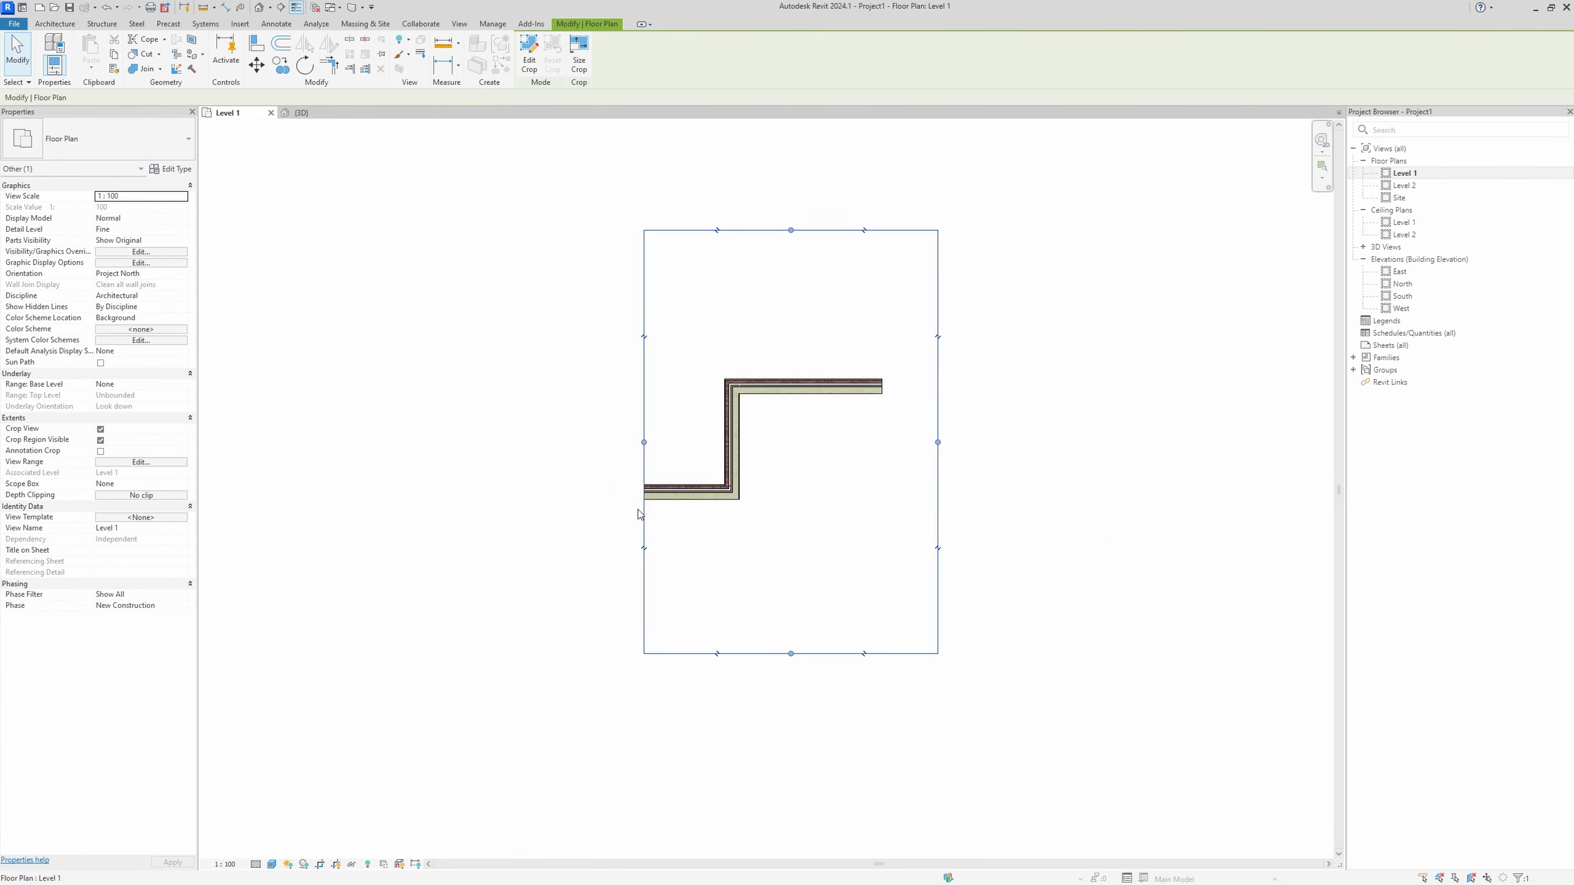
pyautogui.scroll(2, 635, 515)
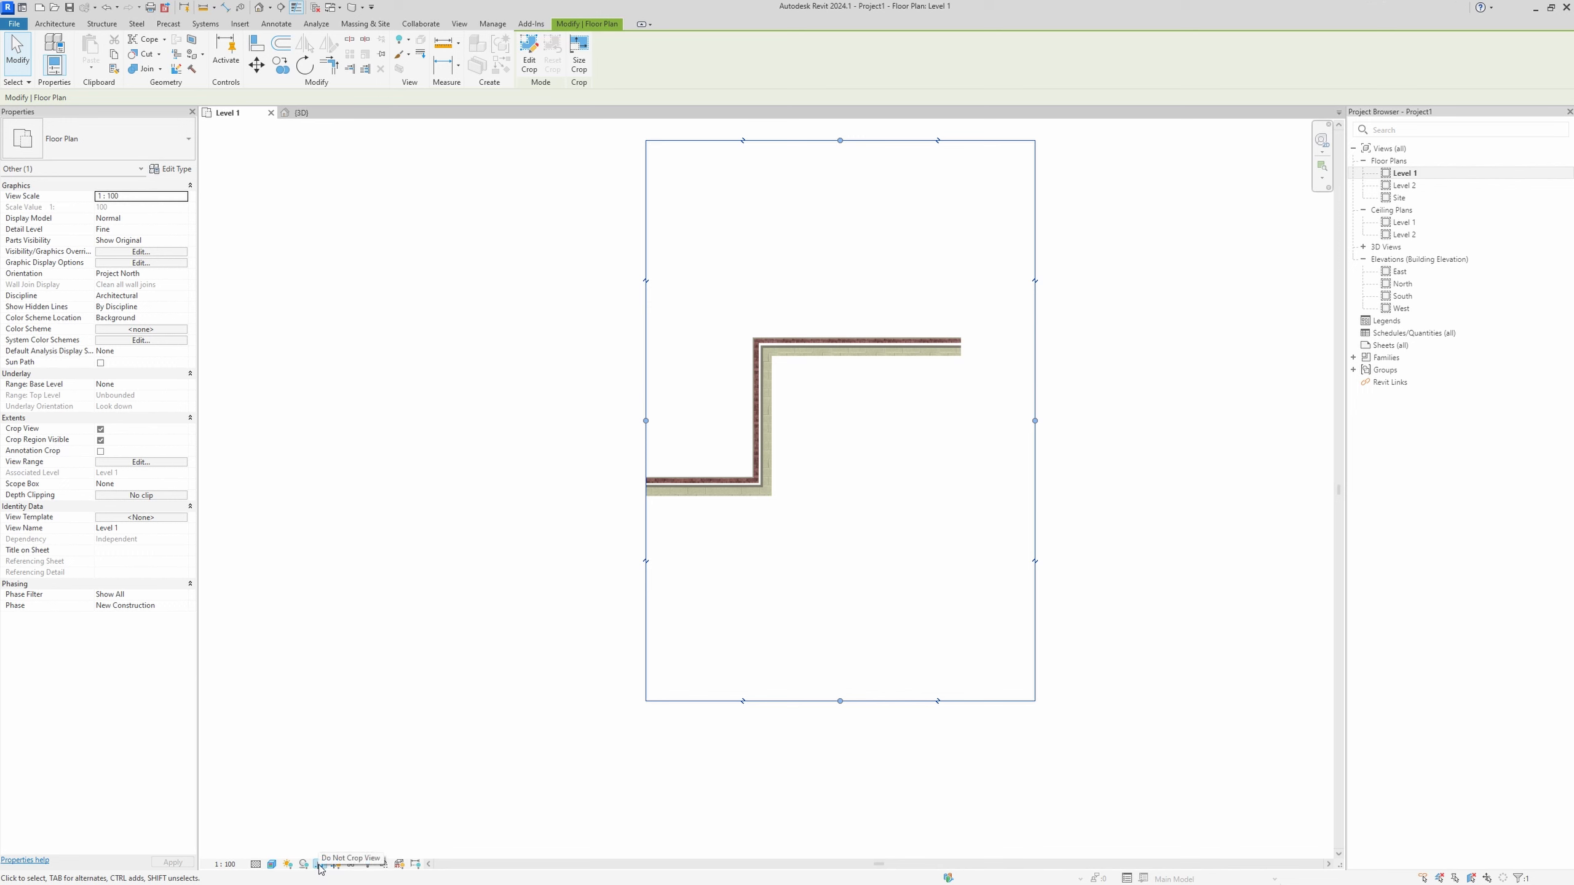
# Re-enable cropping and pull the crop region's top and bottom edges tight to the wall.
pyautogui.click(319, 865)
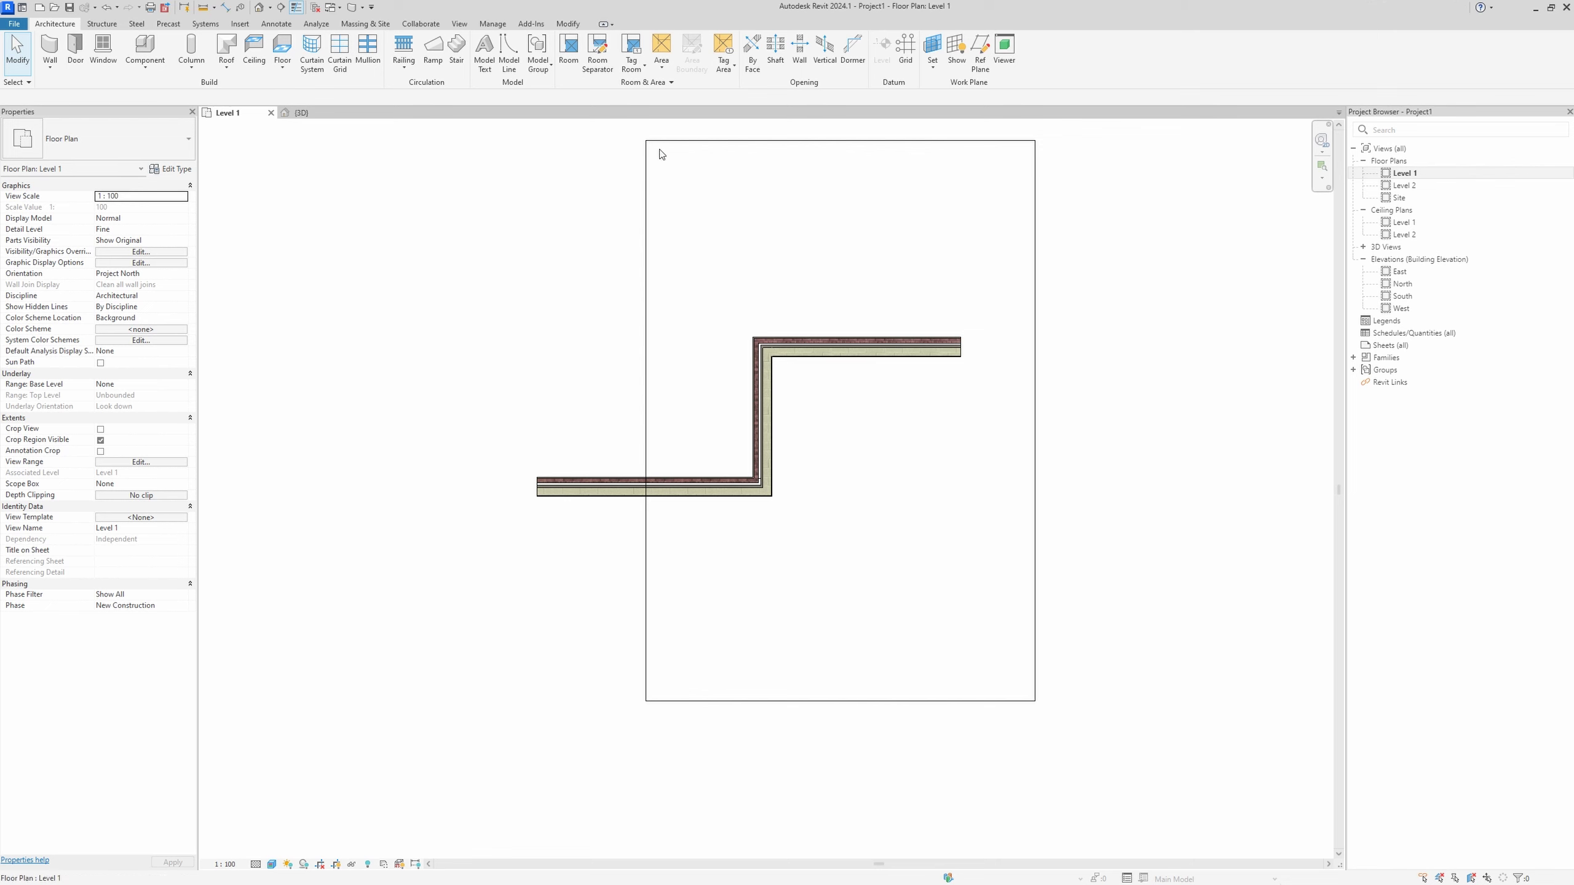
pyautogui.click(320, 864)
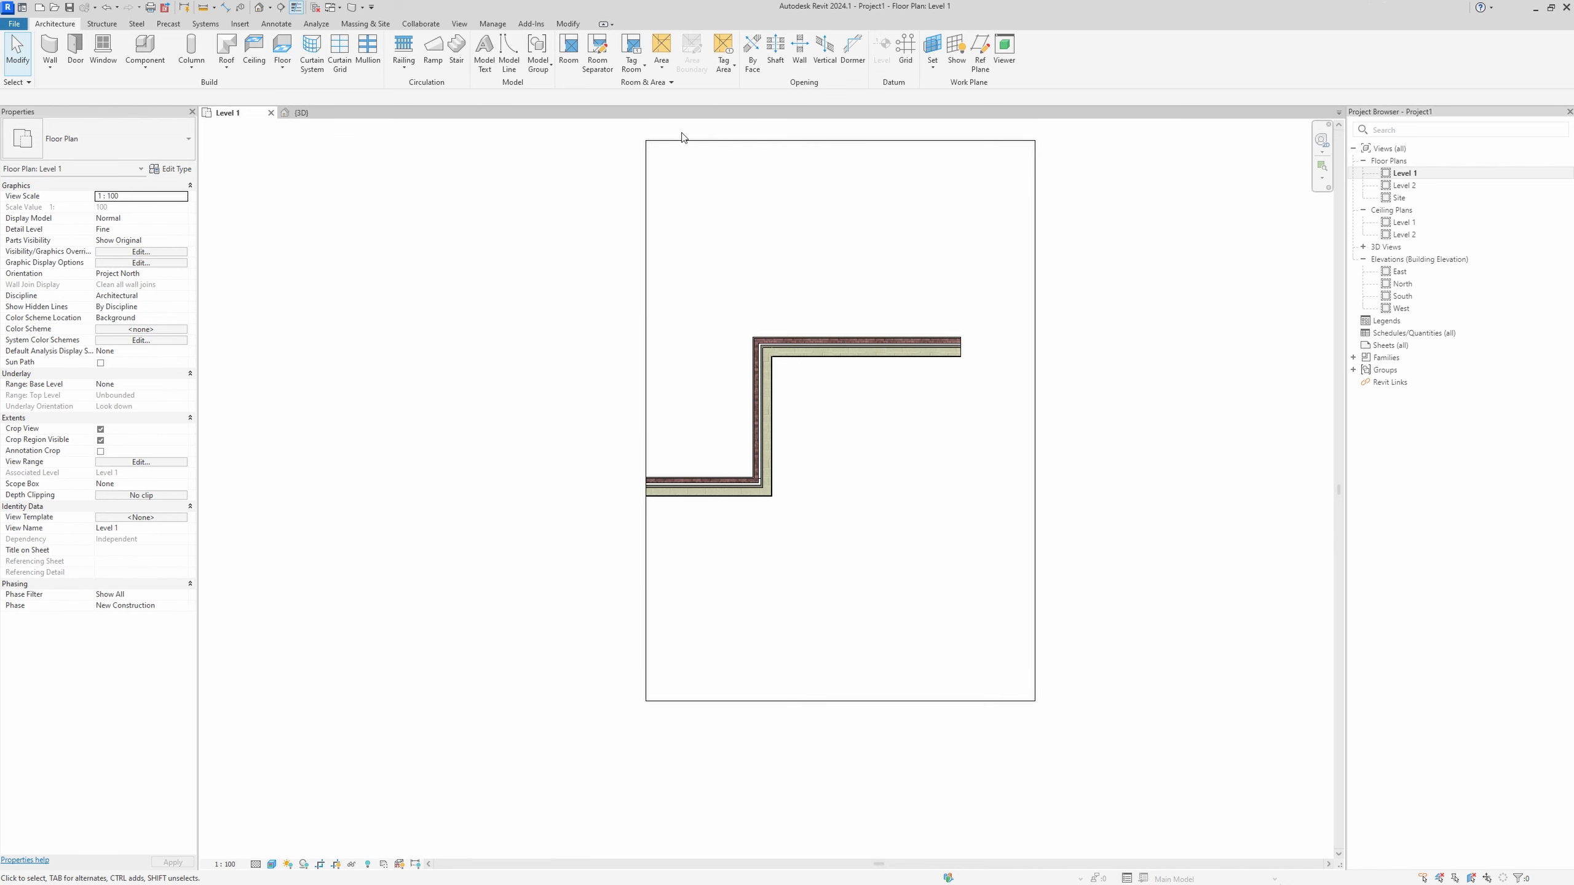
pyautogui.click(740, 141)
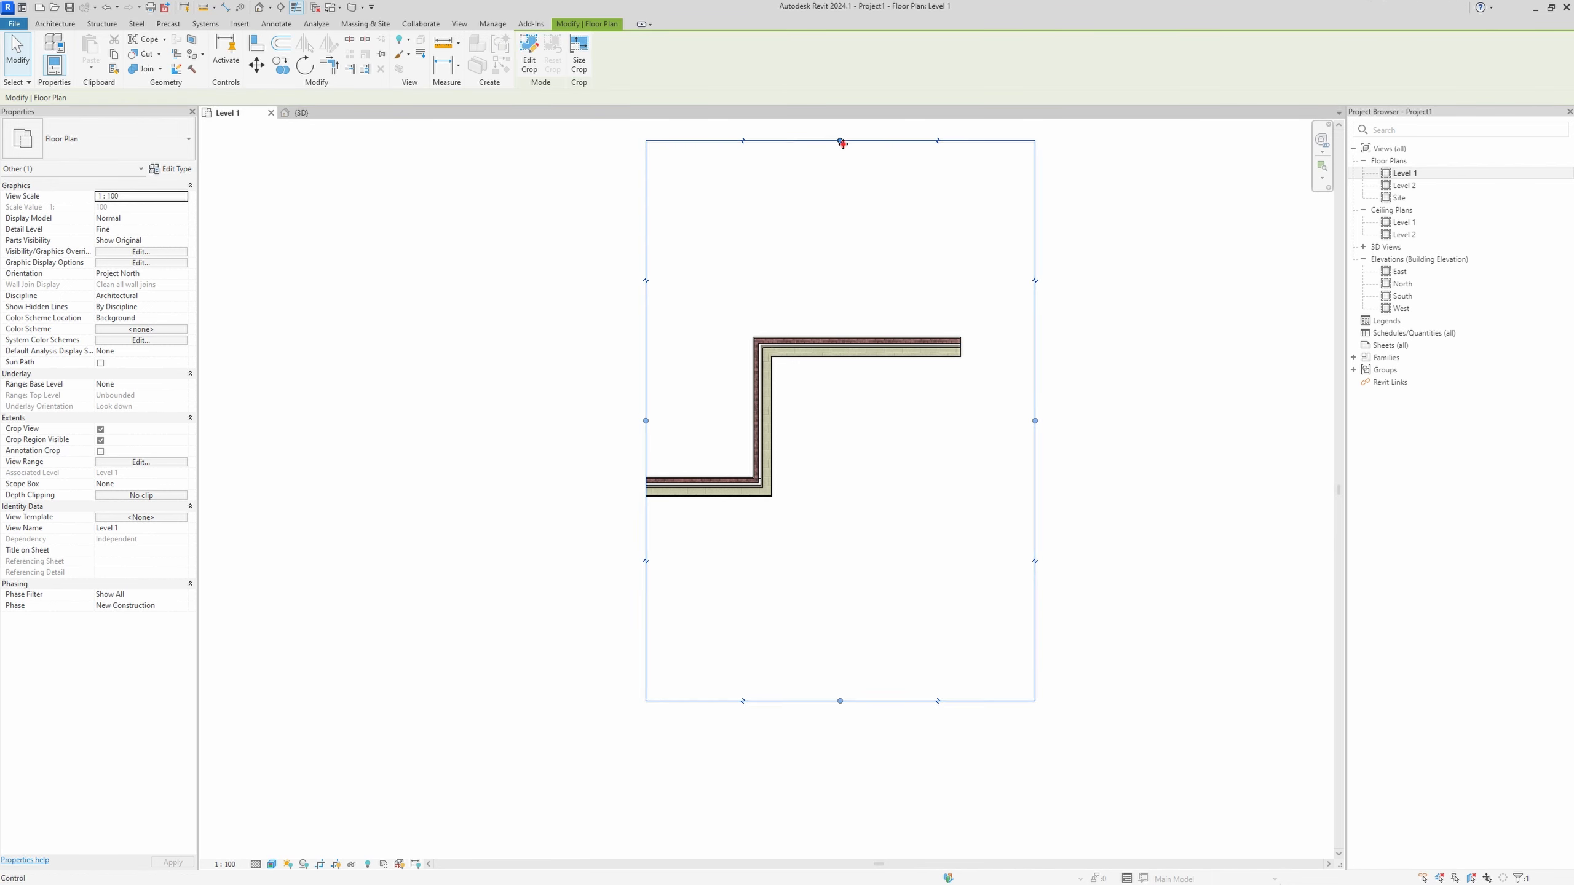
pyautogui.moveTo(842, 143); pyautogui.dragTo(840, 283)
pyautogui.moveTo(839, 702); pyautogui.dragTo(793, 611)
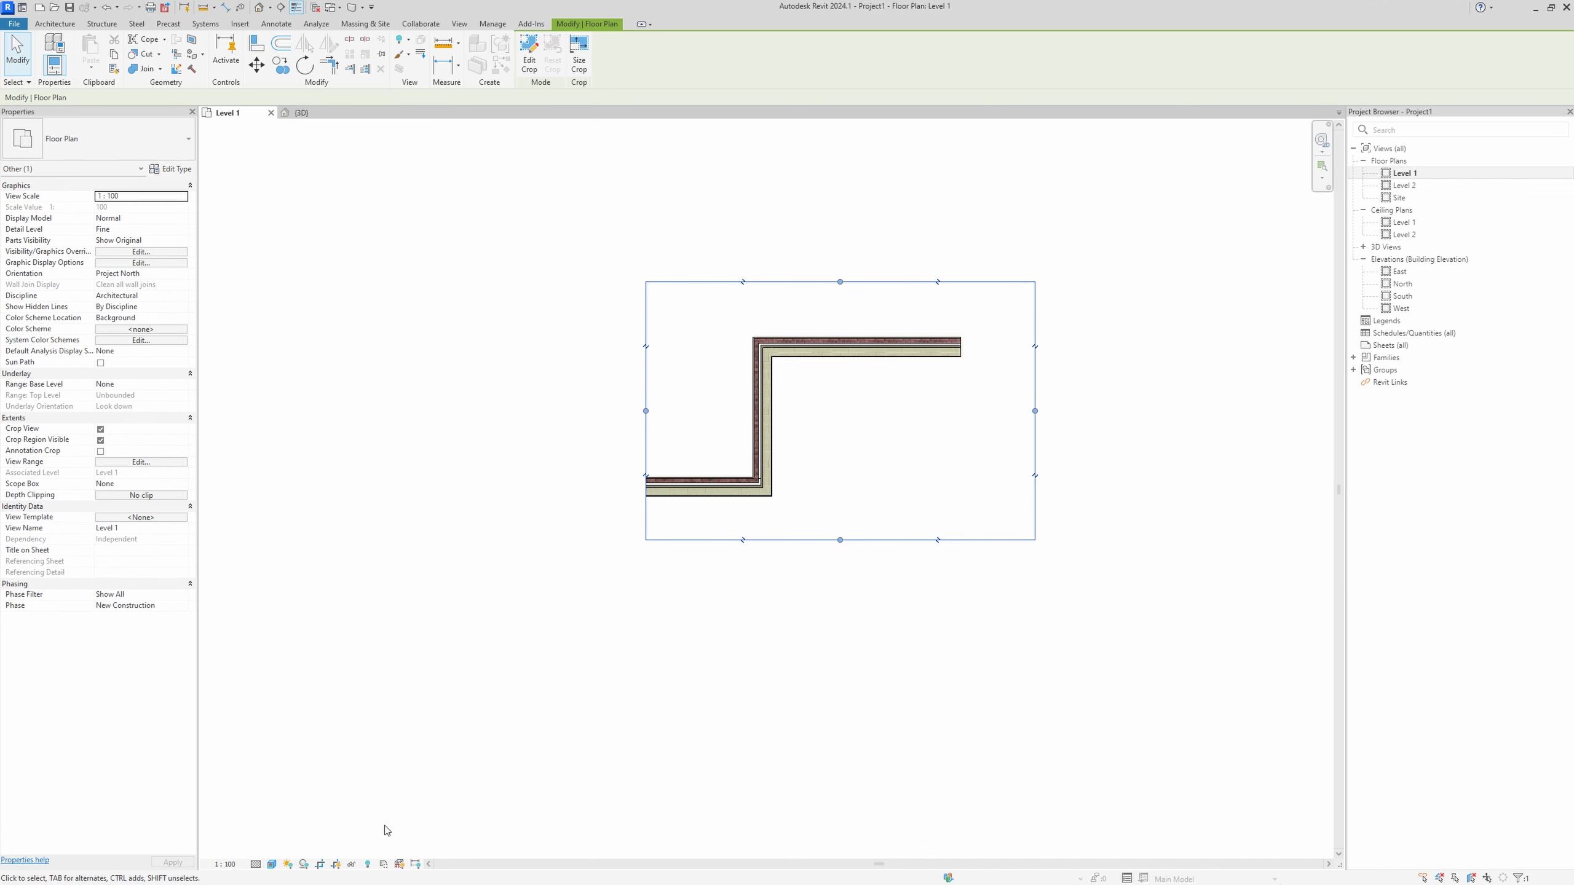
# Hide the crop region boundary and recentre the cropped Level 1 plan.
pyautogui.click(335, 866)
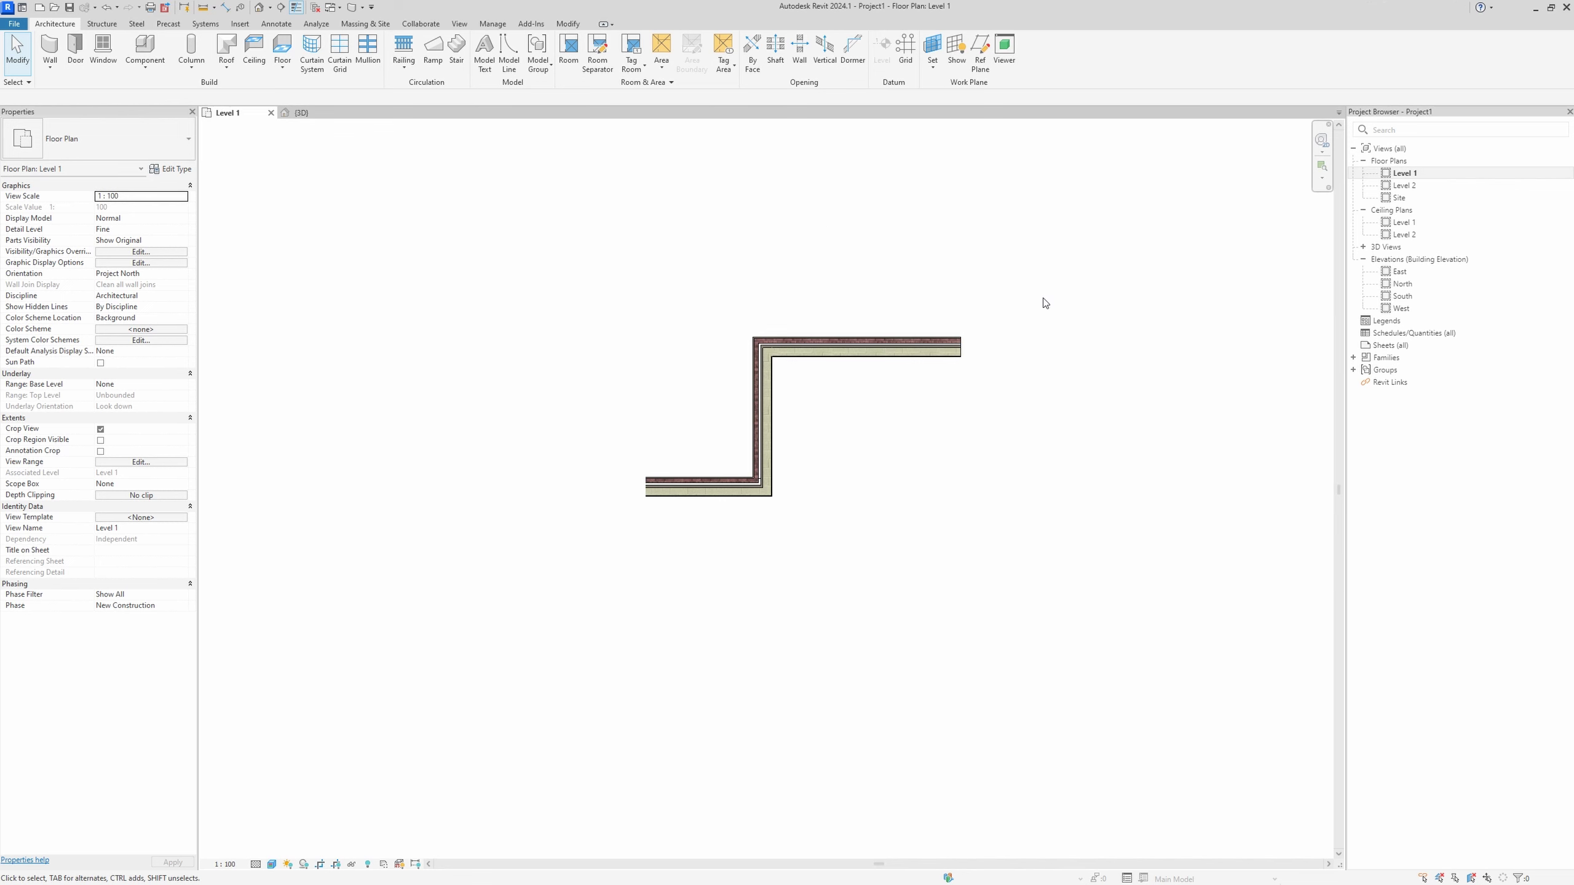
pyautogui.scroll(2, 636, 492)
pyautogui.scroll(2, 640, 490)
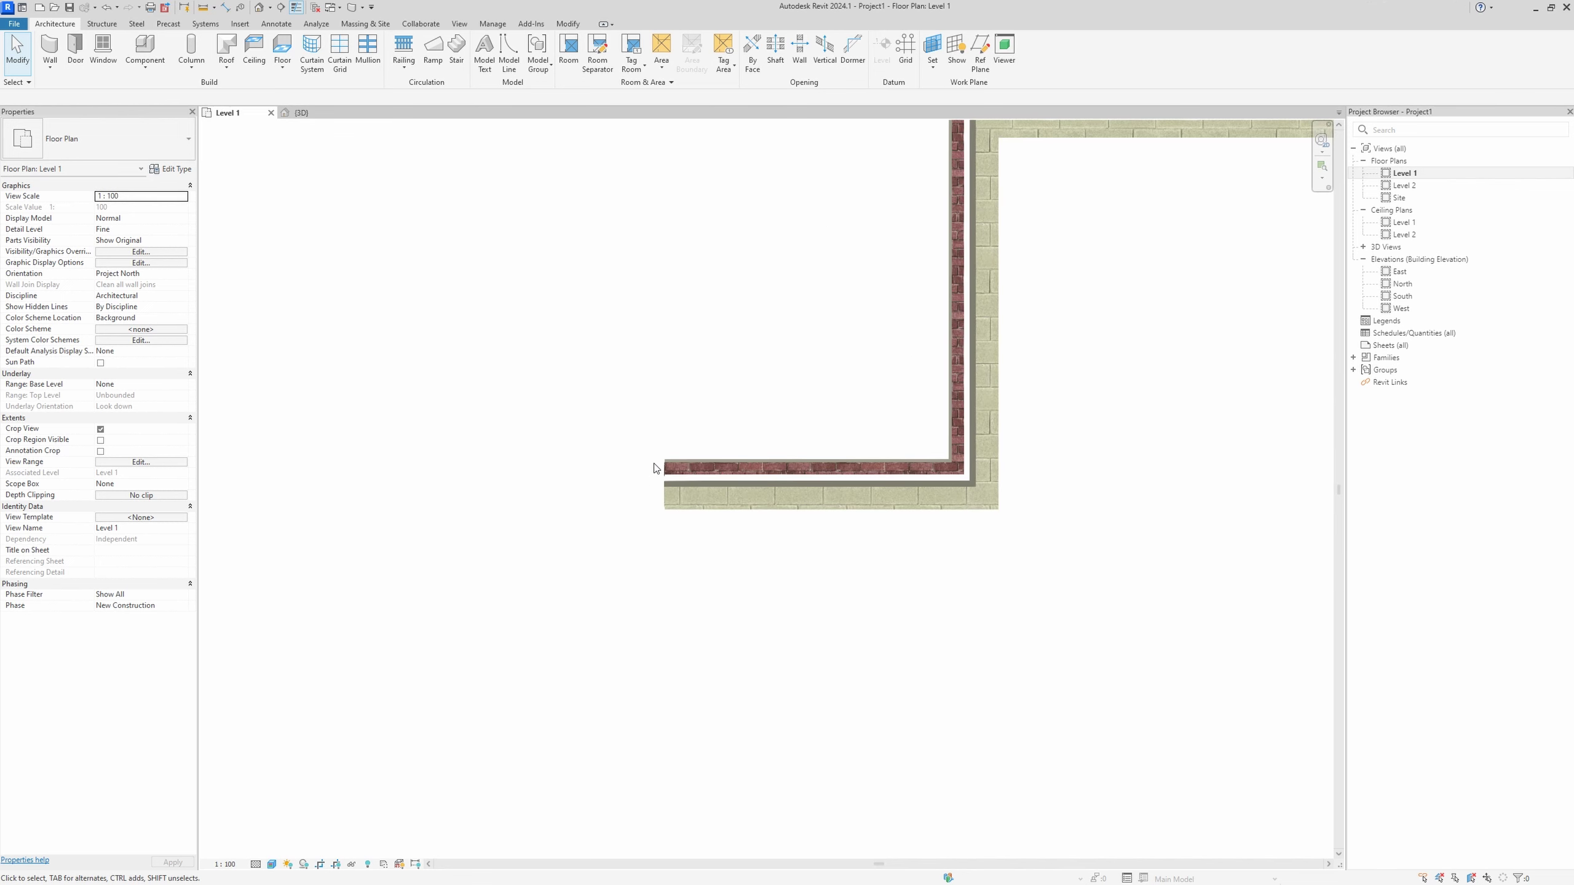
pyautogui.scroll(3, 652, 466)
pyautogui.scroll(-4, 644, 440)
pyautogui.scroll(-2, 625, 503)
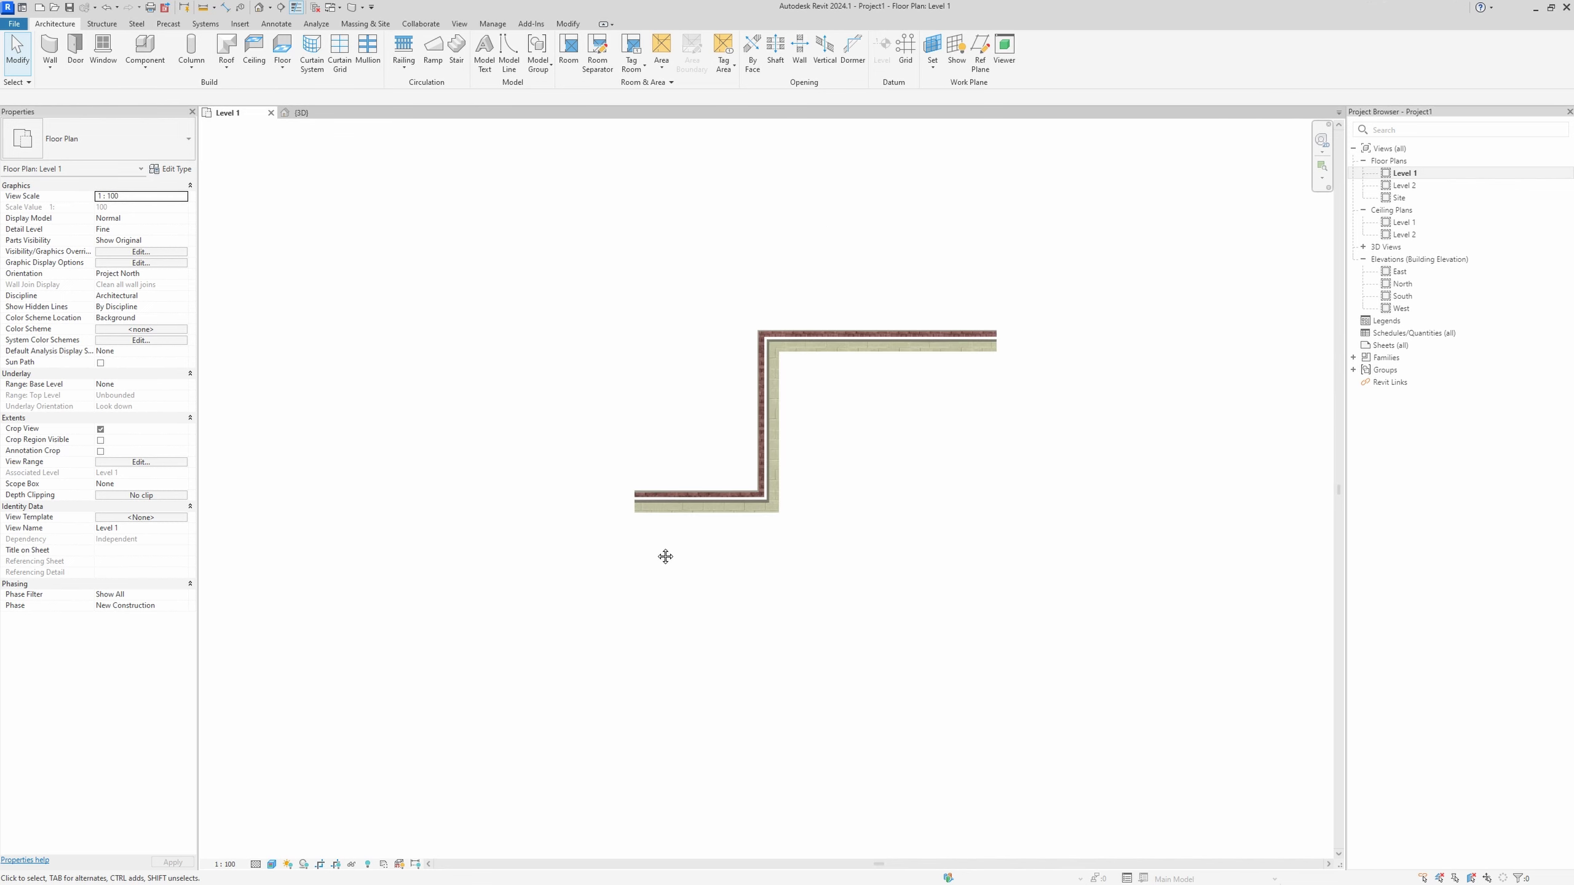
pyautogui.moveTo(665, 557); pyautogui.dragTo(679, 586, button='middle')
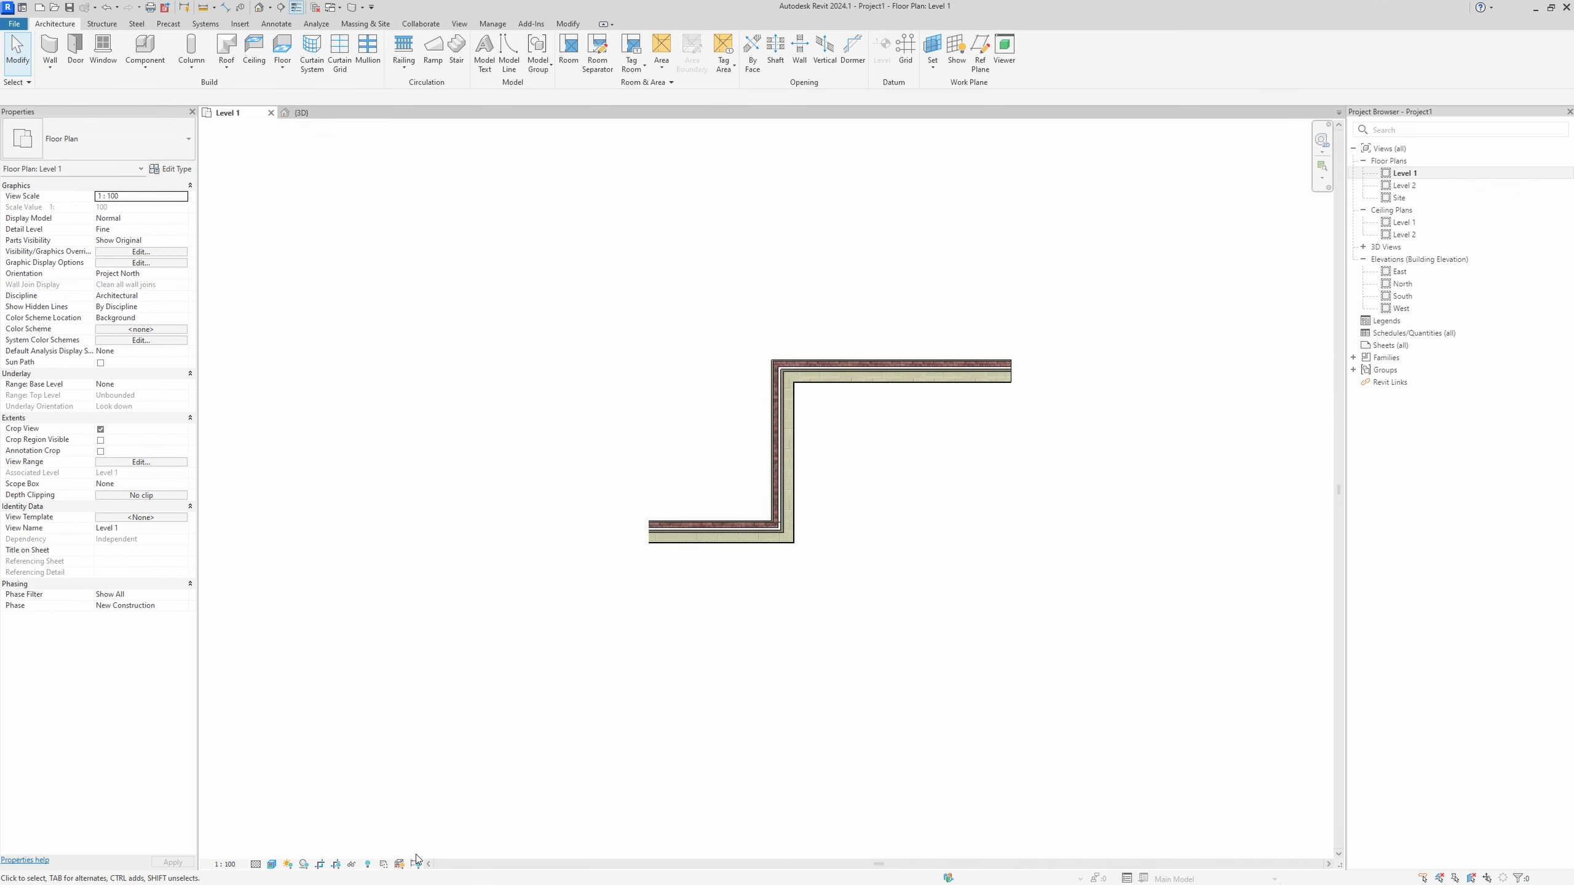
# Uncrop the plan and place three M_Single-Flush 0915 x 2134mm doors, one per Z-wall leg.
pyautogui.click(334, 865)
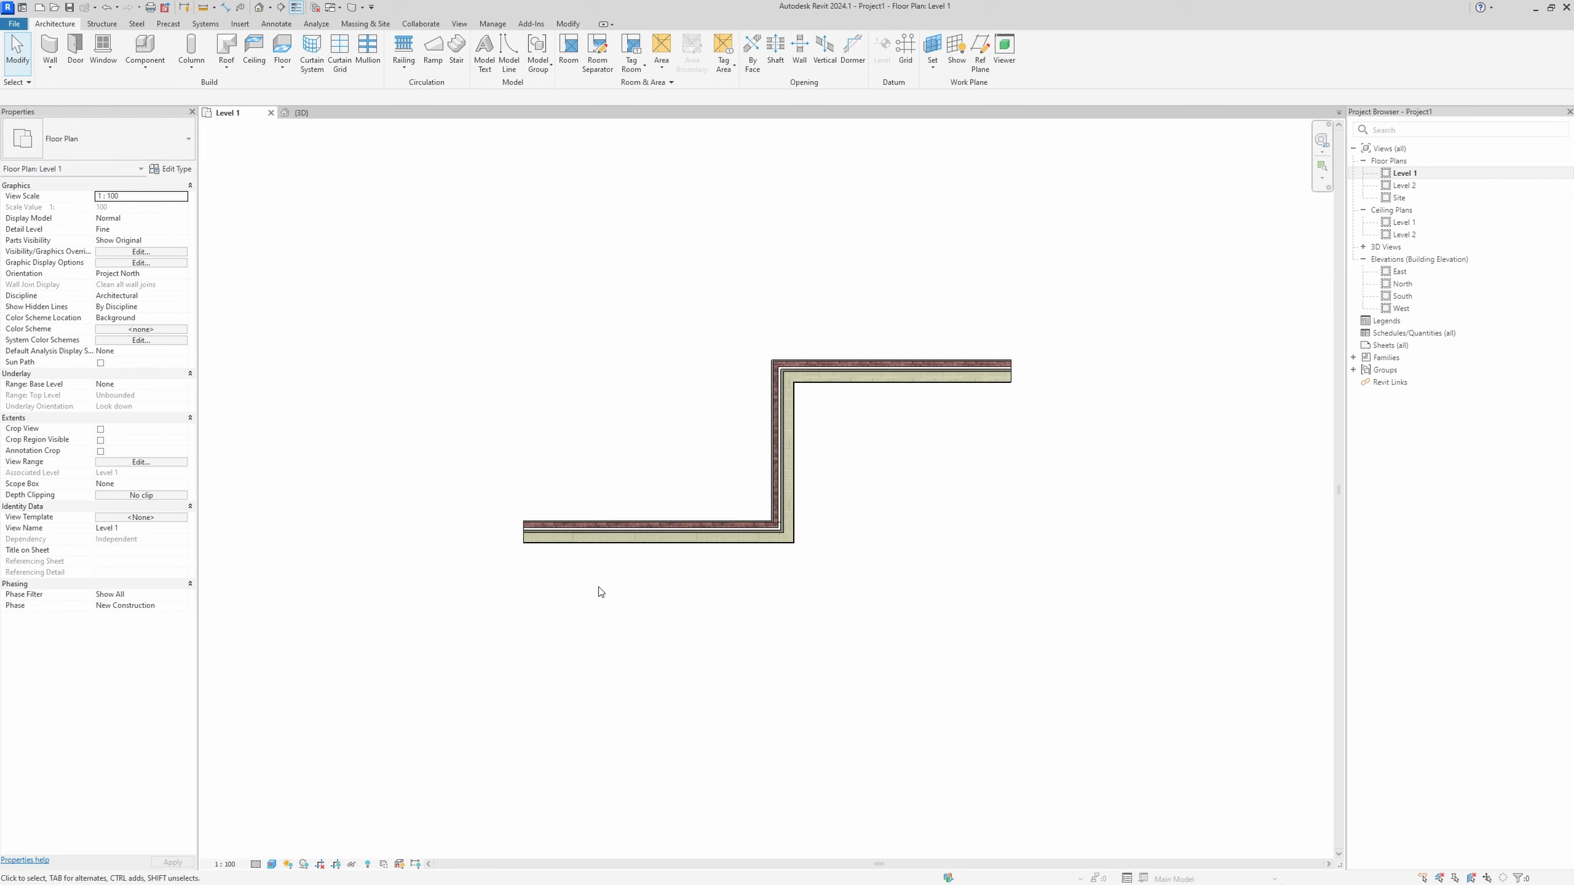
pyautogui.click(75, 43)
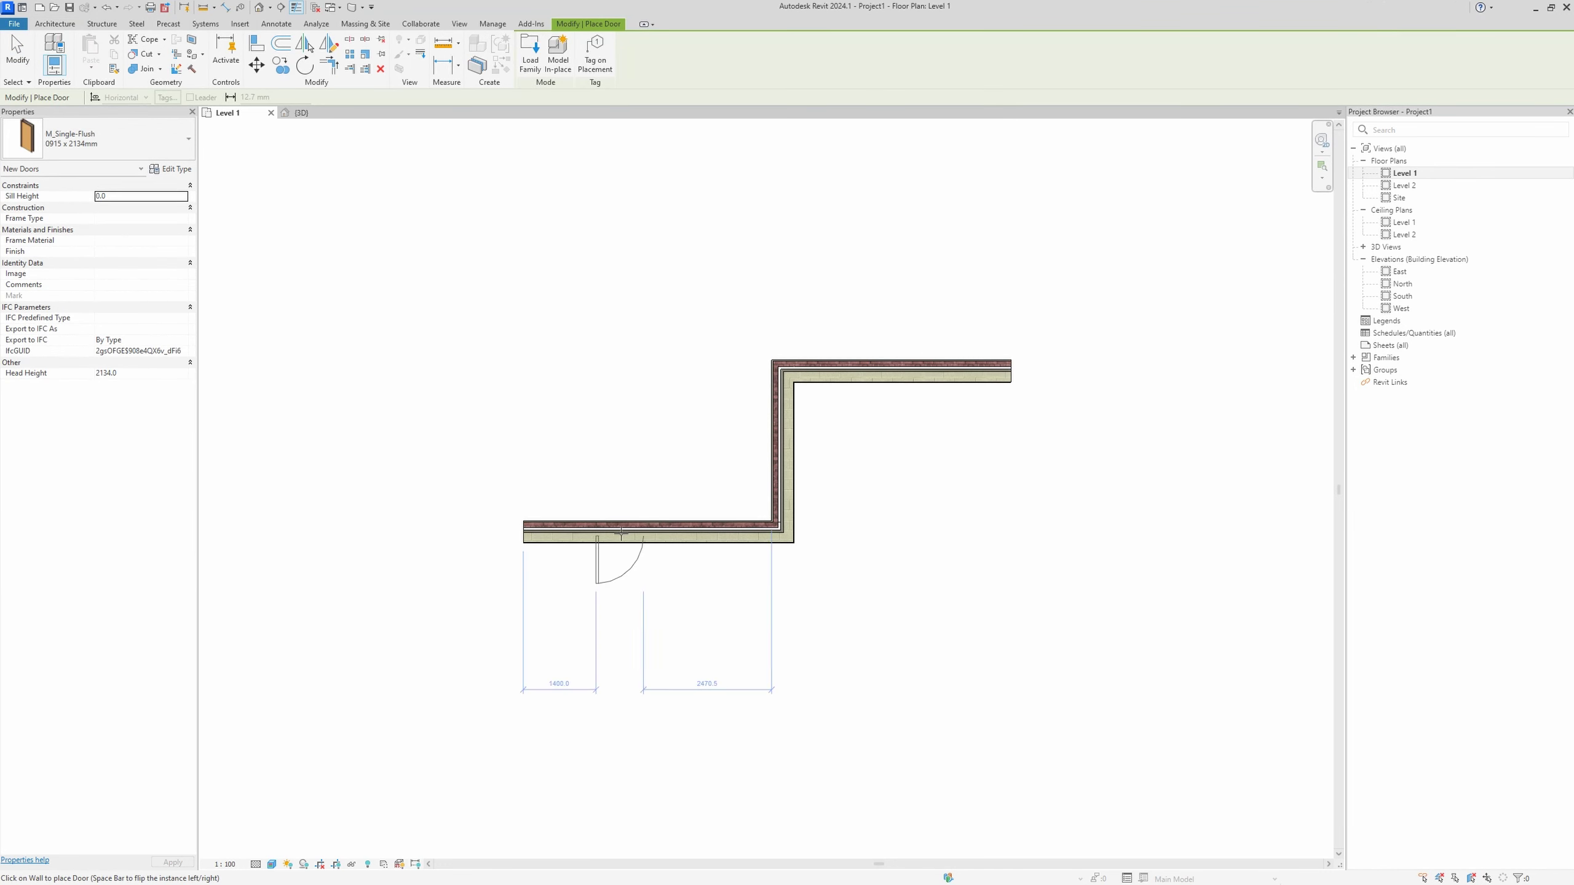
pyautogui.click(590, 532)
pyautogui.click(783, 451)
pyautogui.click(940, 375)
pyautogui.press('Escape')
pyautogui.press('Escape')
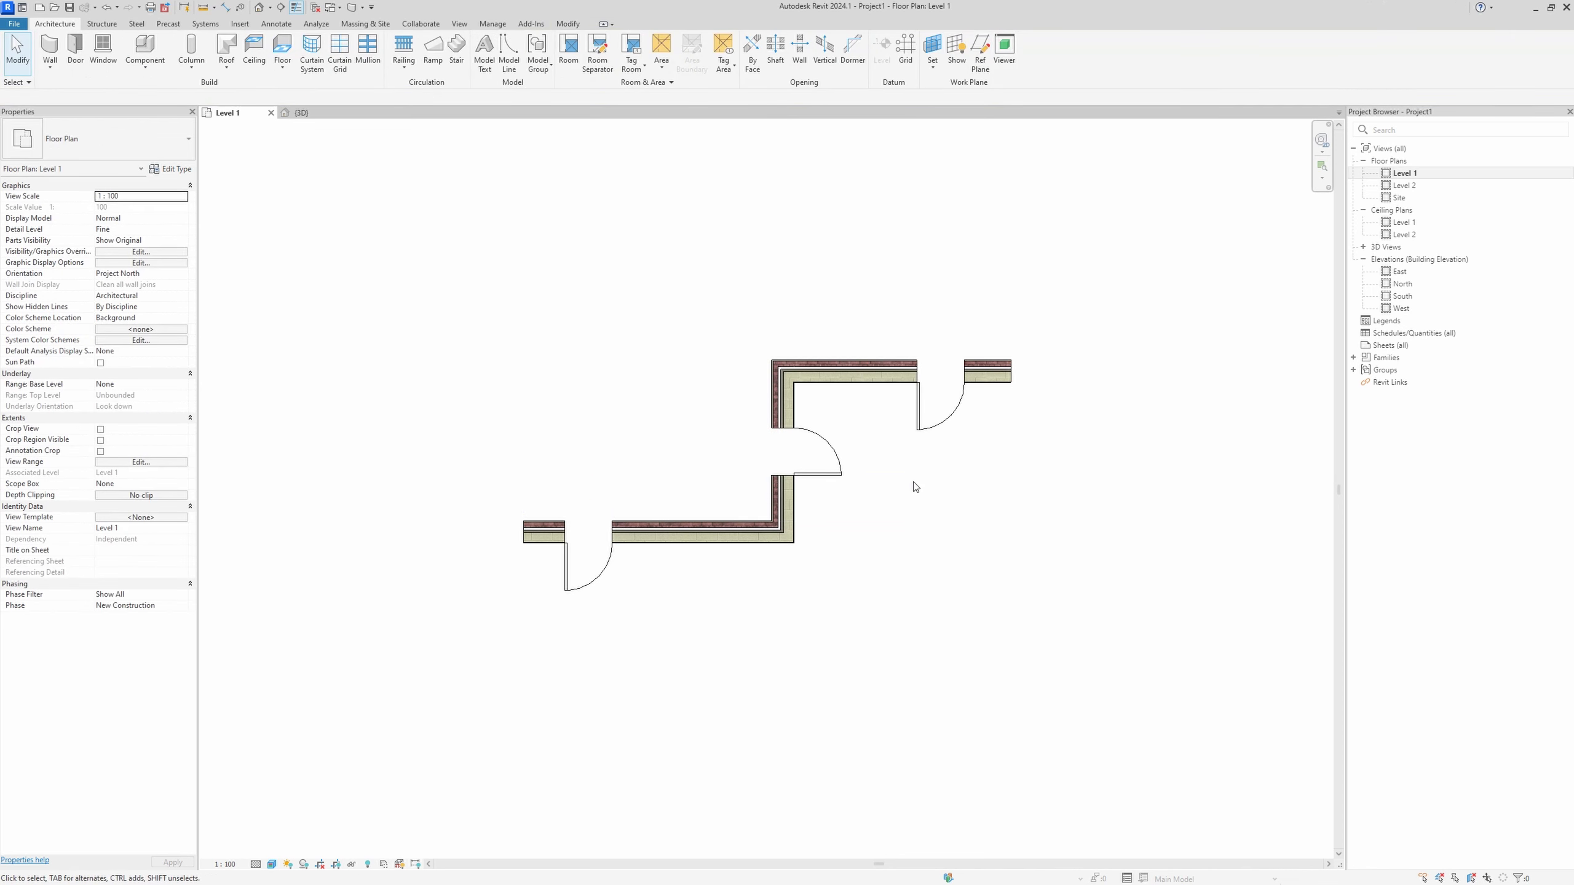
pyautogui.click(352, 865)
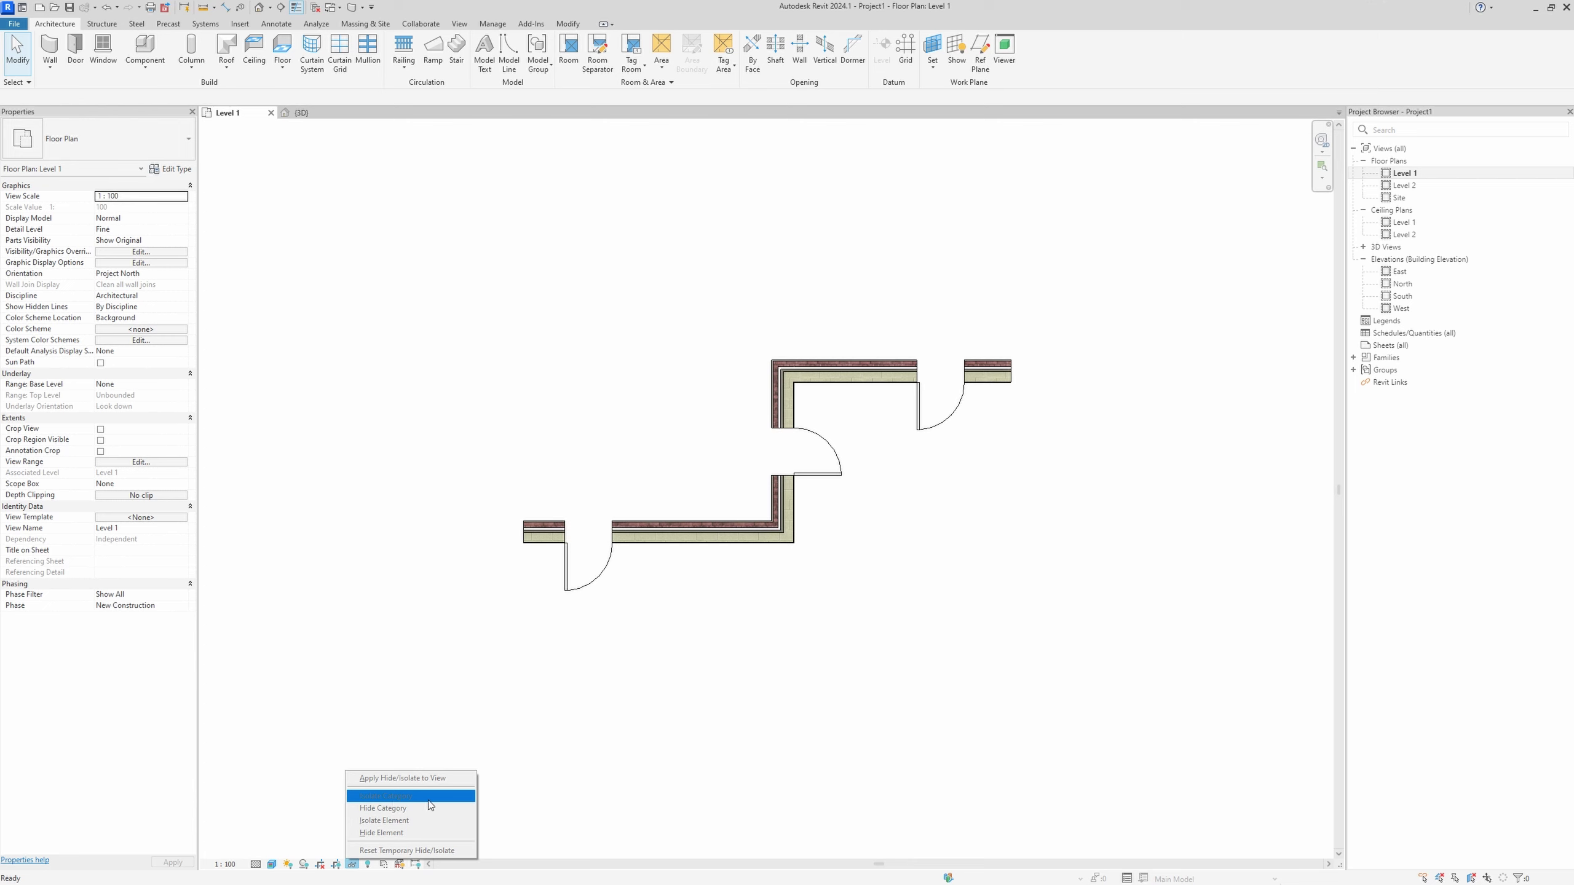
# Temporarily isolate the Doors category, then restore the walls with HR.
pyautogui.click(505, 737)
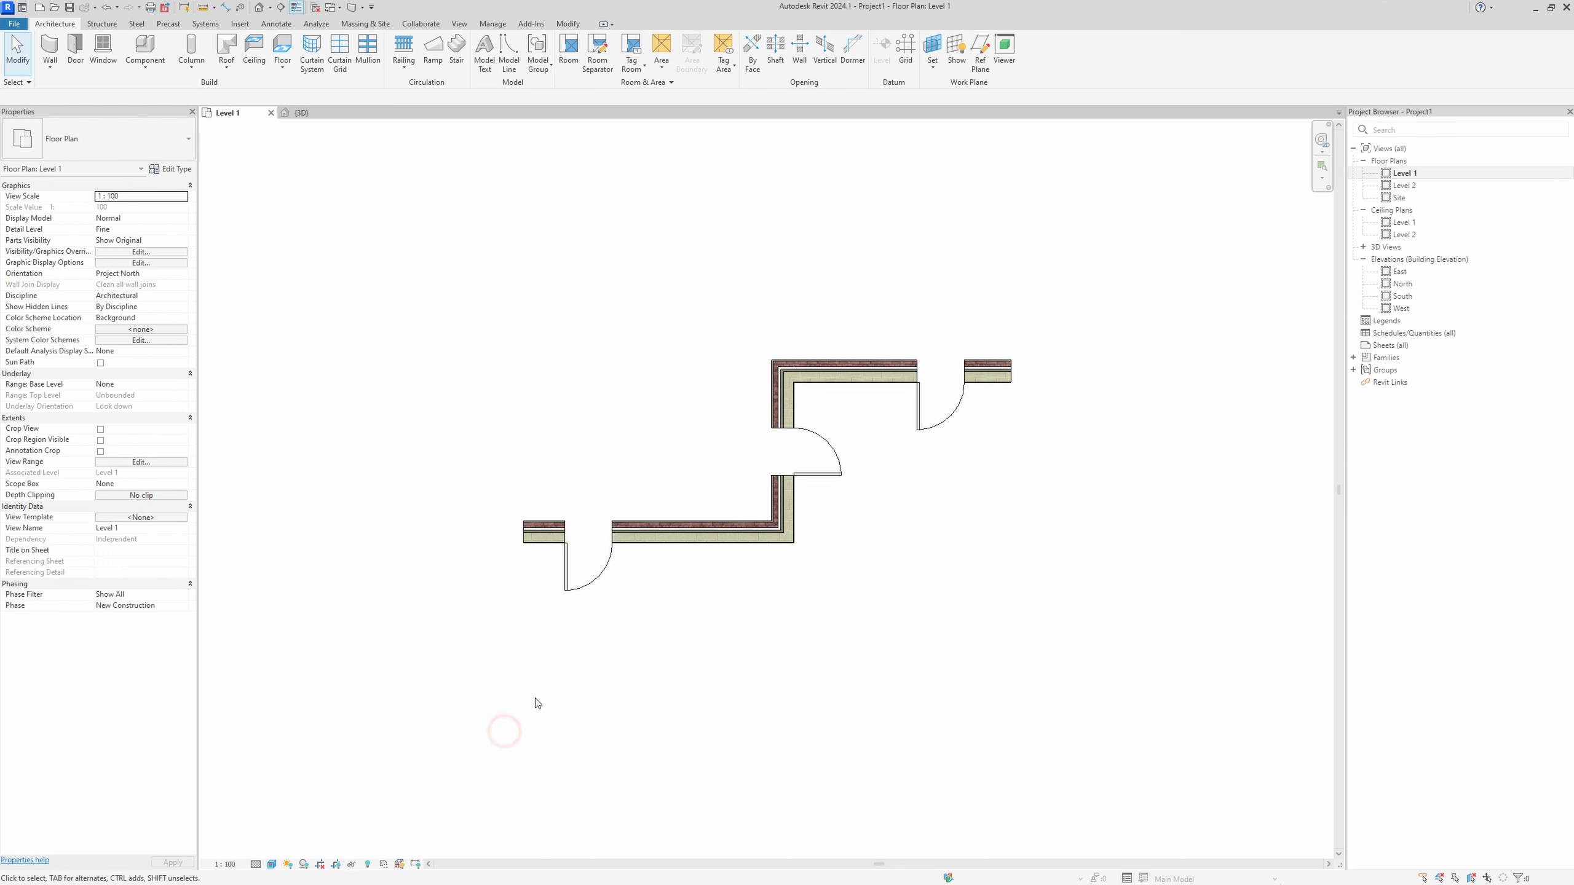
pyautogui.click(593, 580)
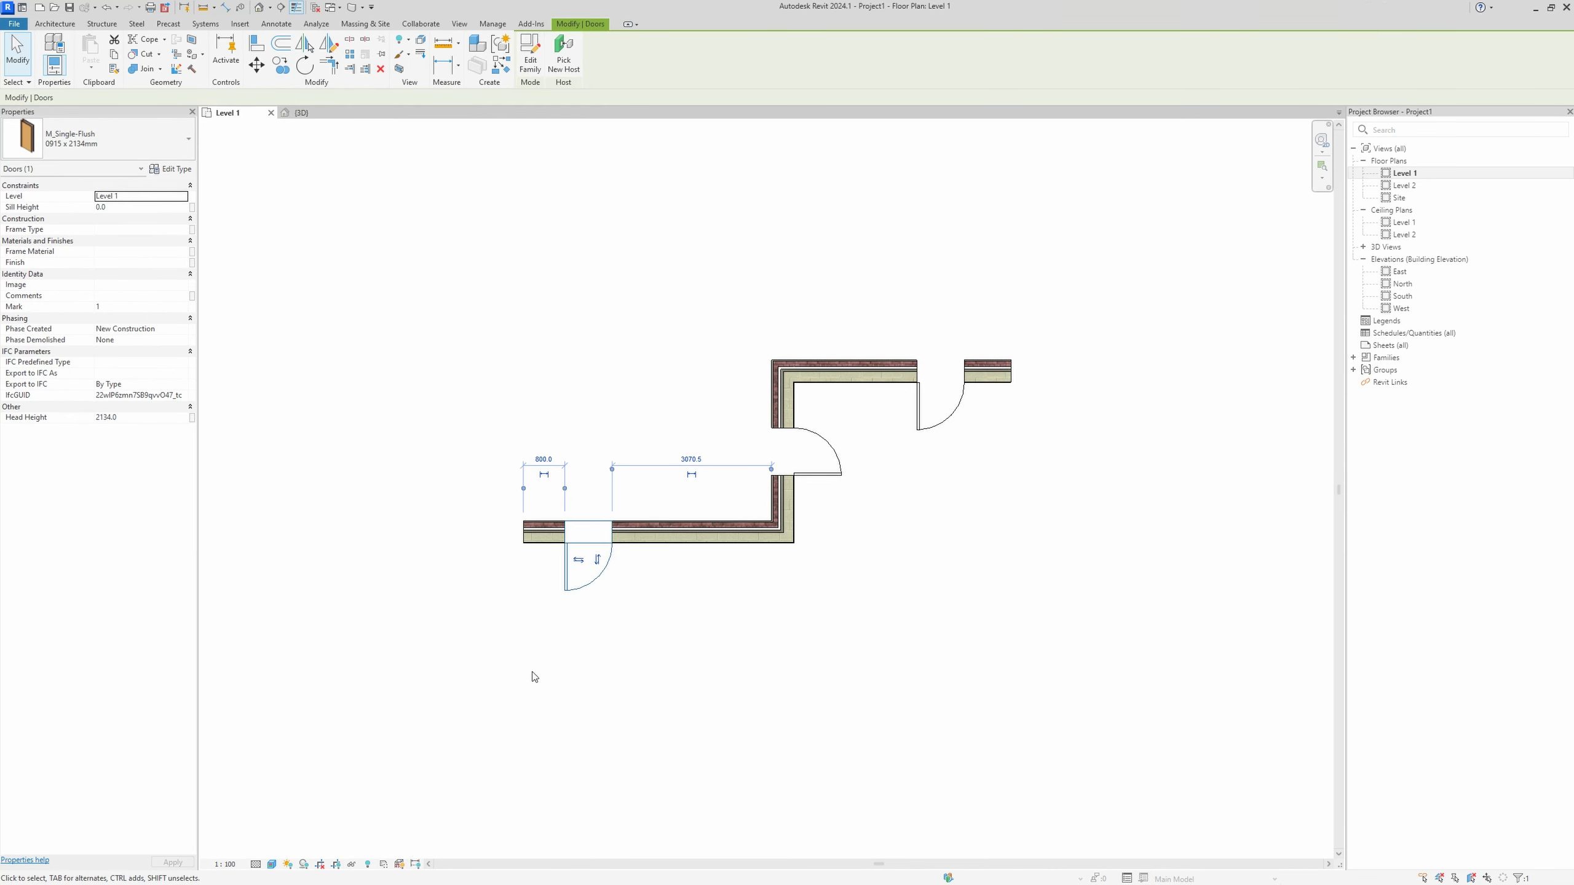
pyautogui.click(349, 865)
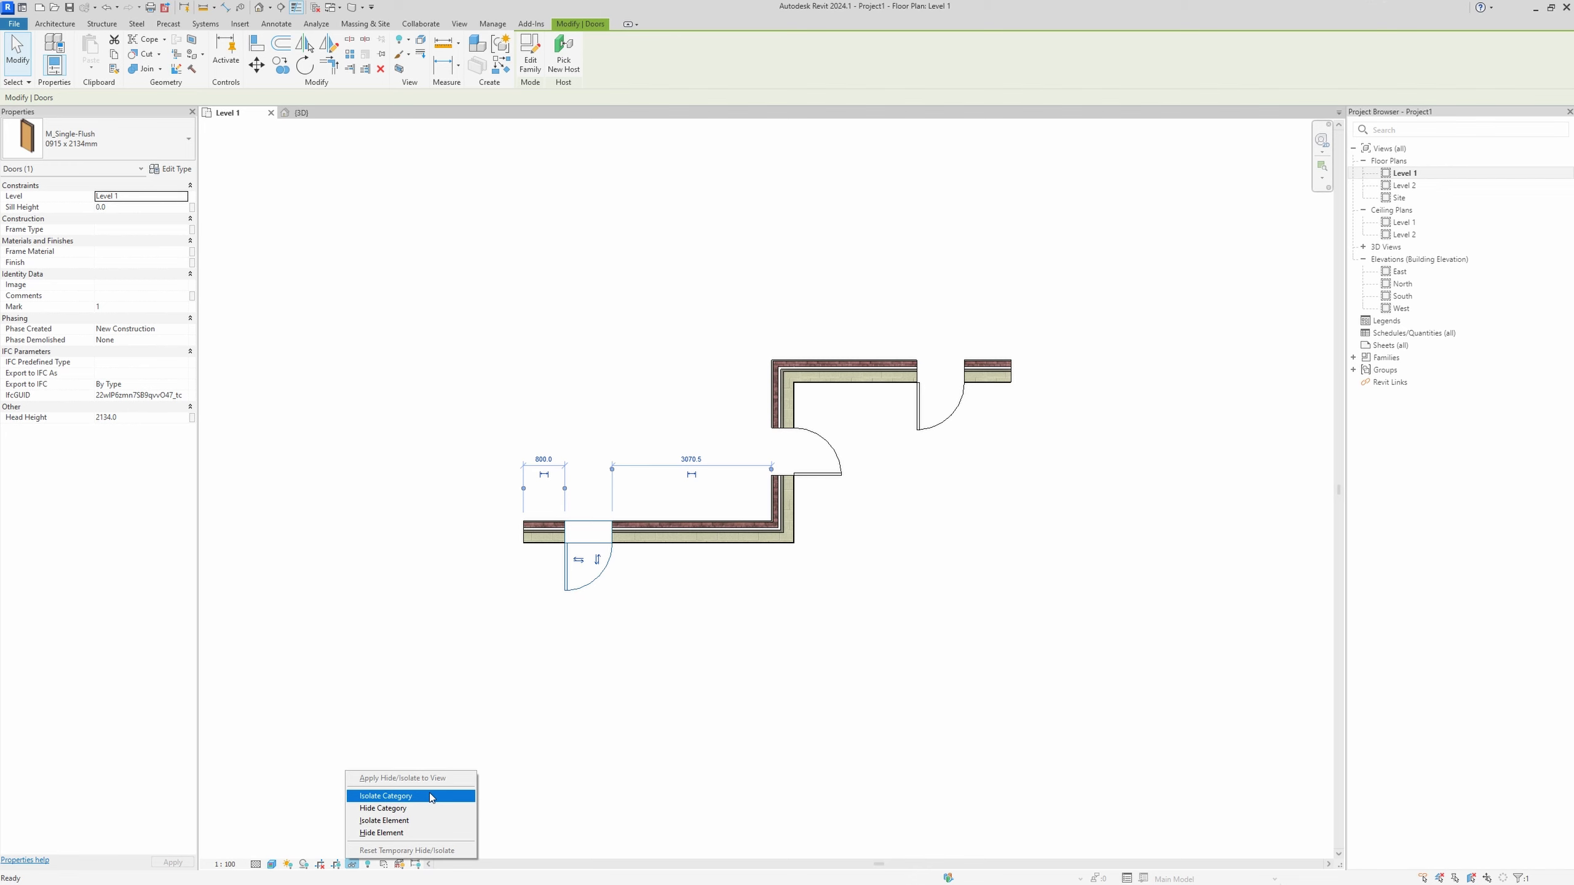
pyautogui.click(432, 797)
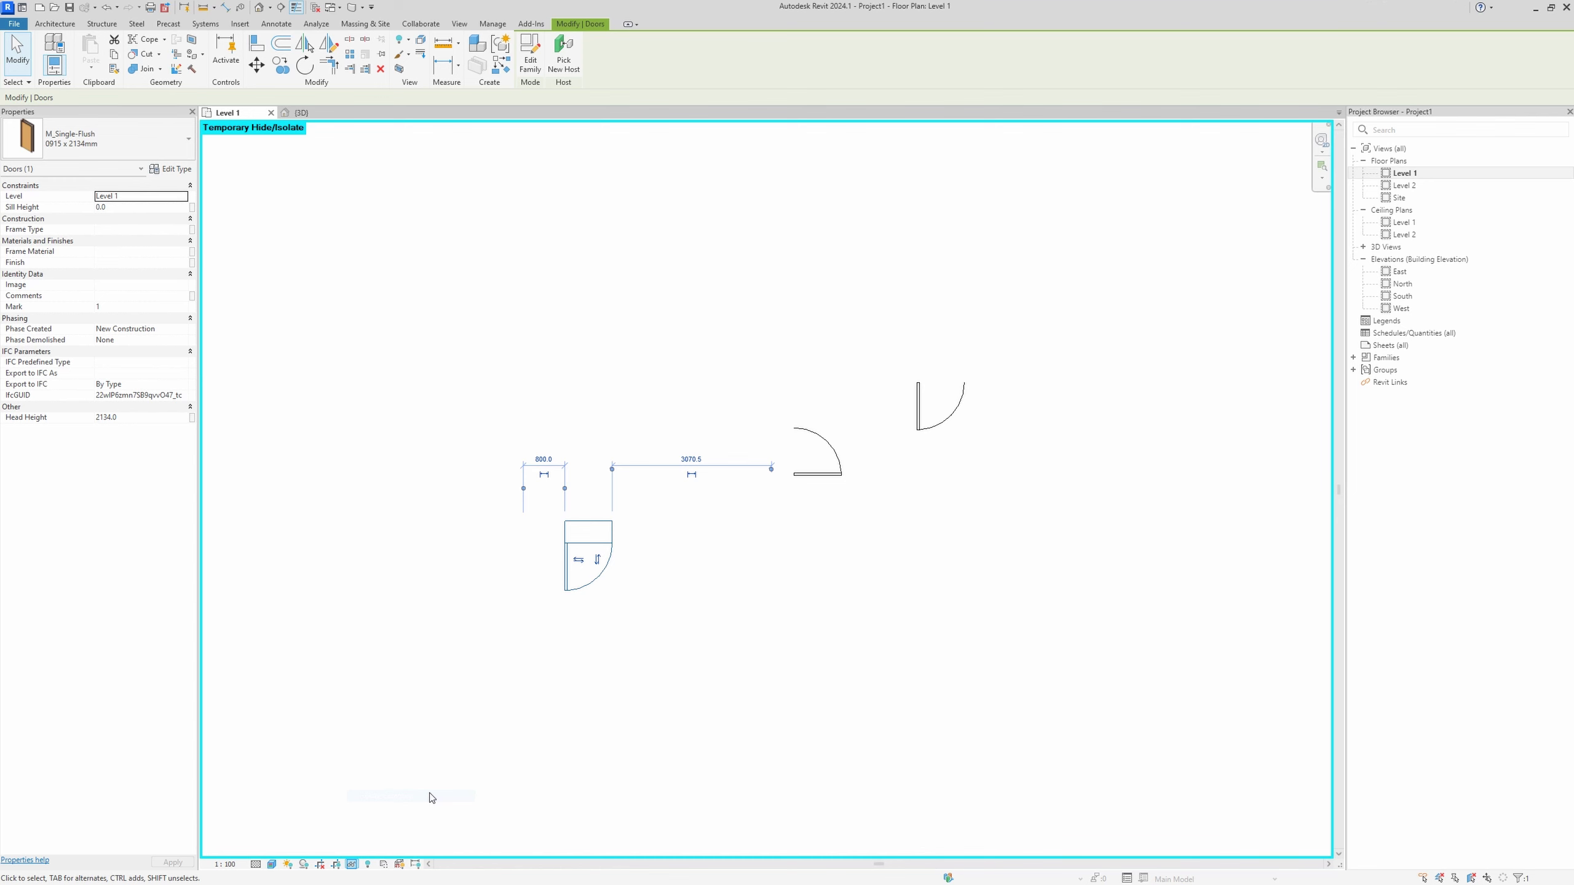
pyautogui.press('h')
pyautogui.press('r')
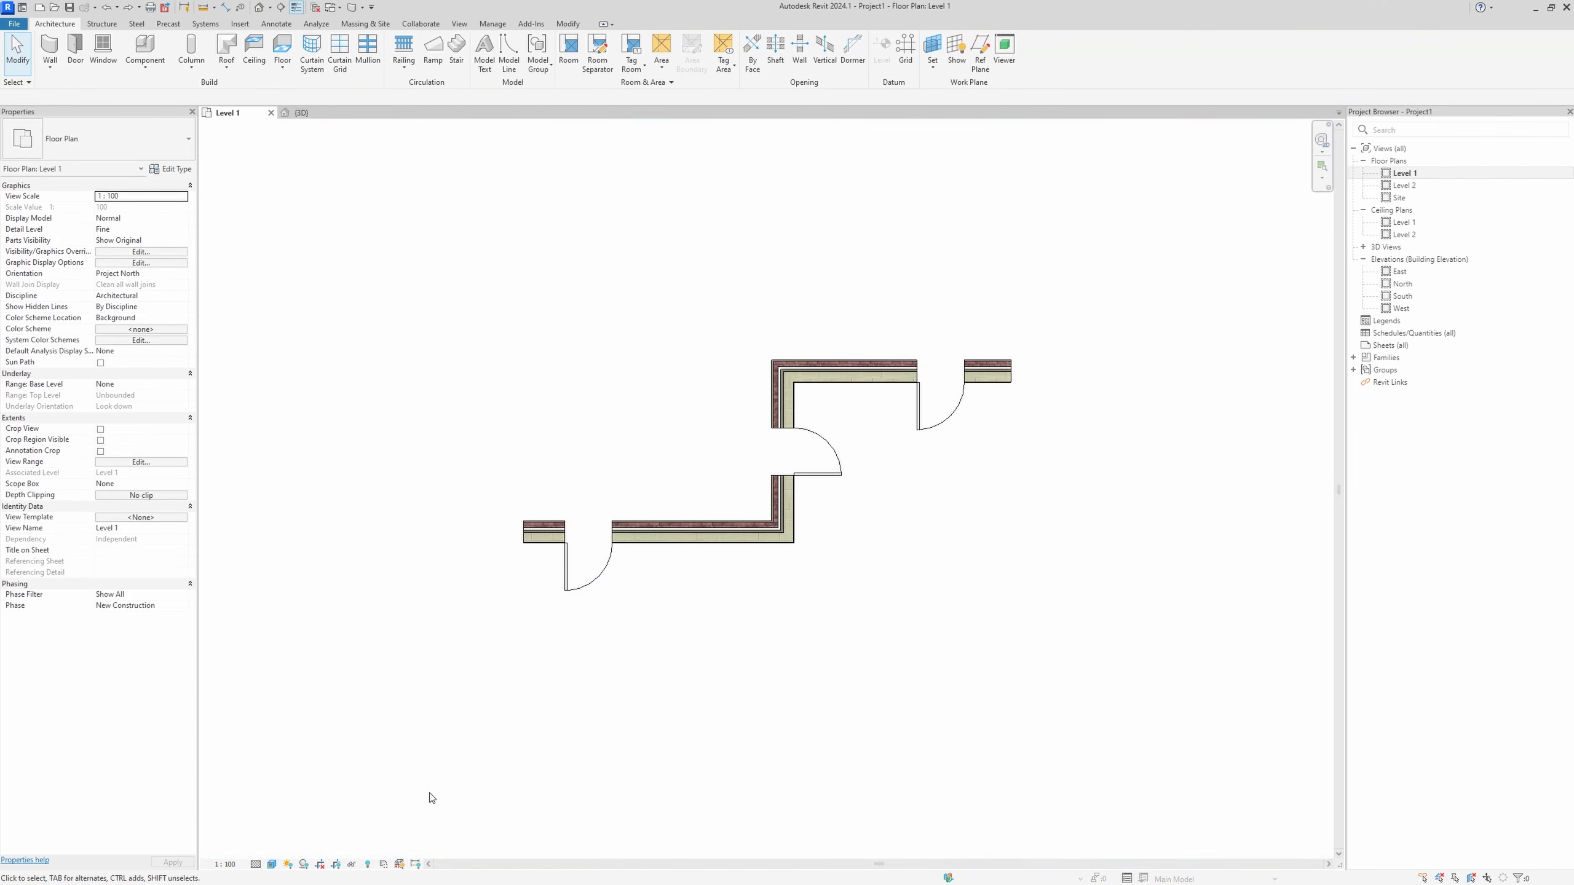
# Temporarily hide the Doors category, then bring the doors back with HR.
pyautogui.click(602, 586)
pyautogui.click(350, 865)
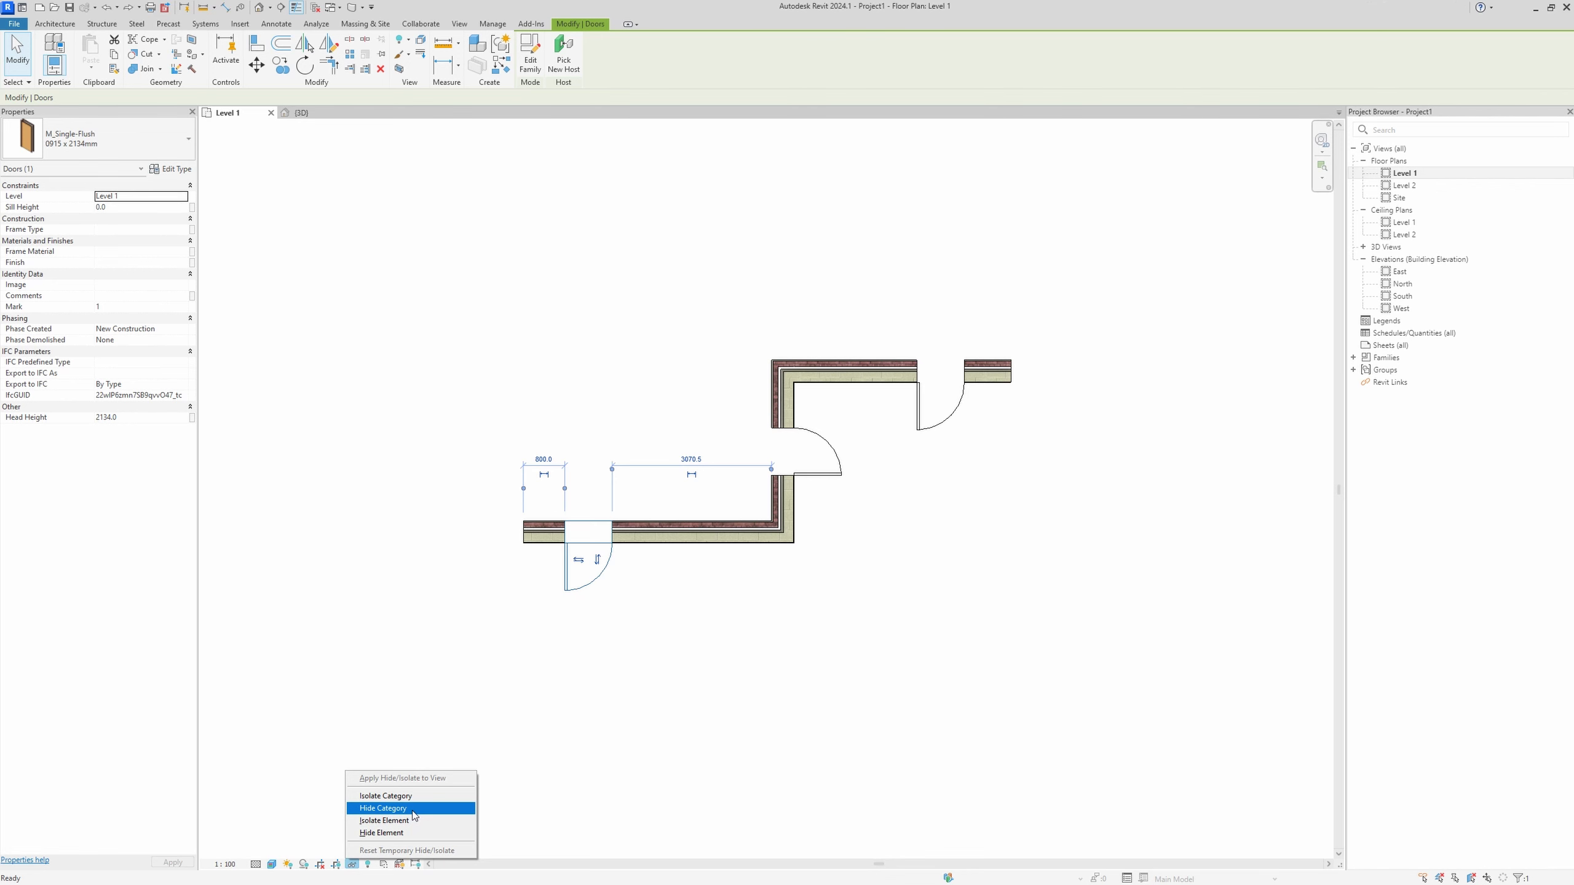
pyautogui.click(414, 816)
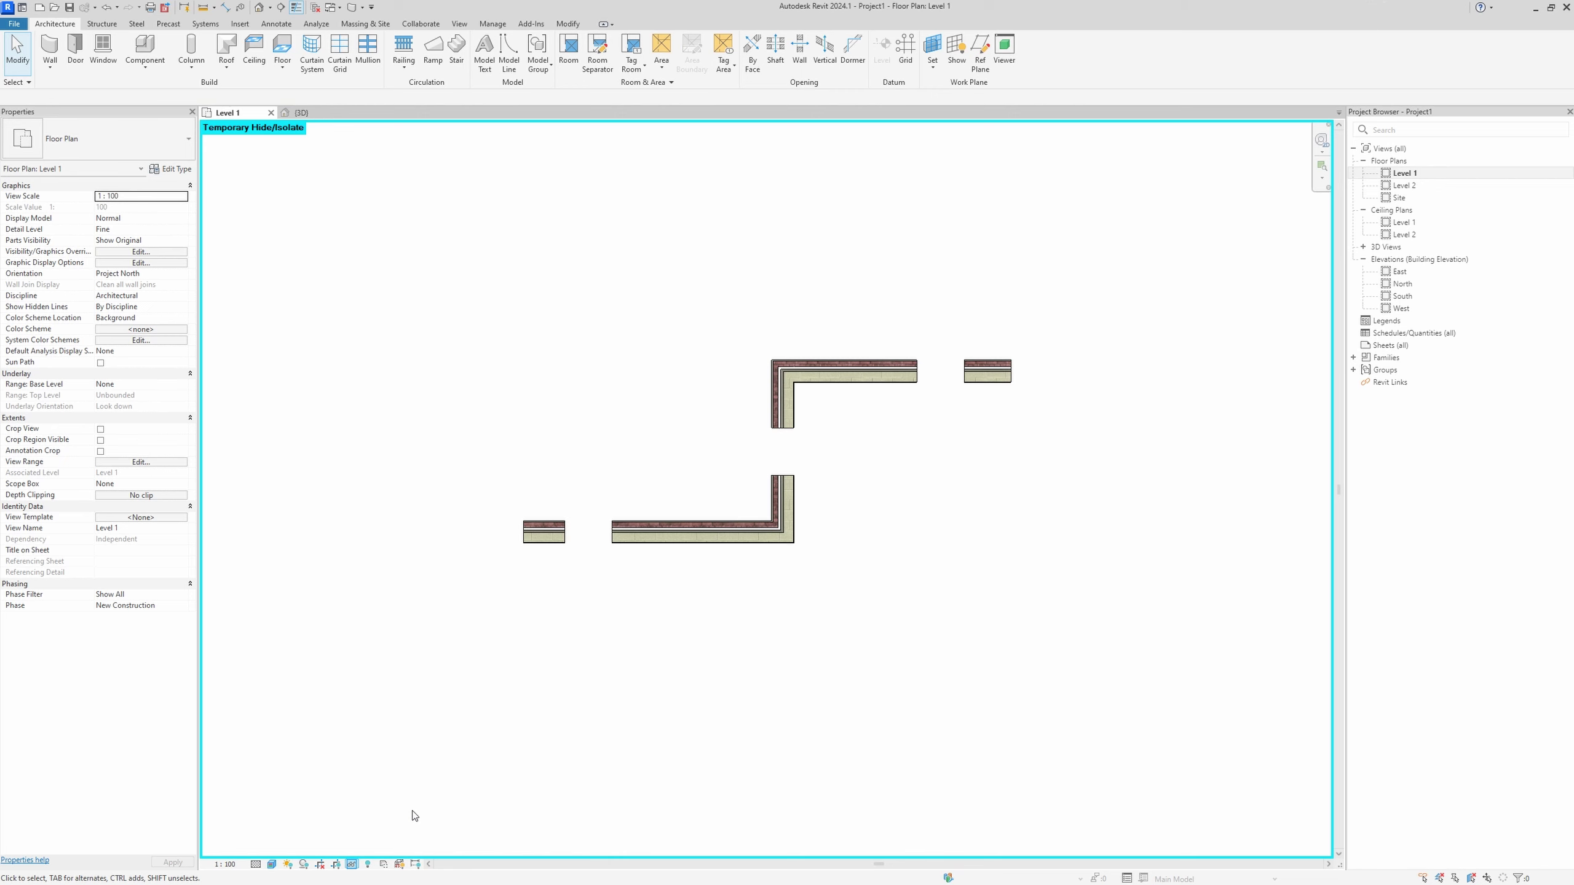
pyautogui.press('h')
pyautogui.press('r')
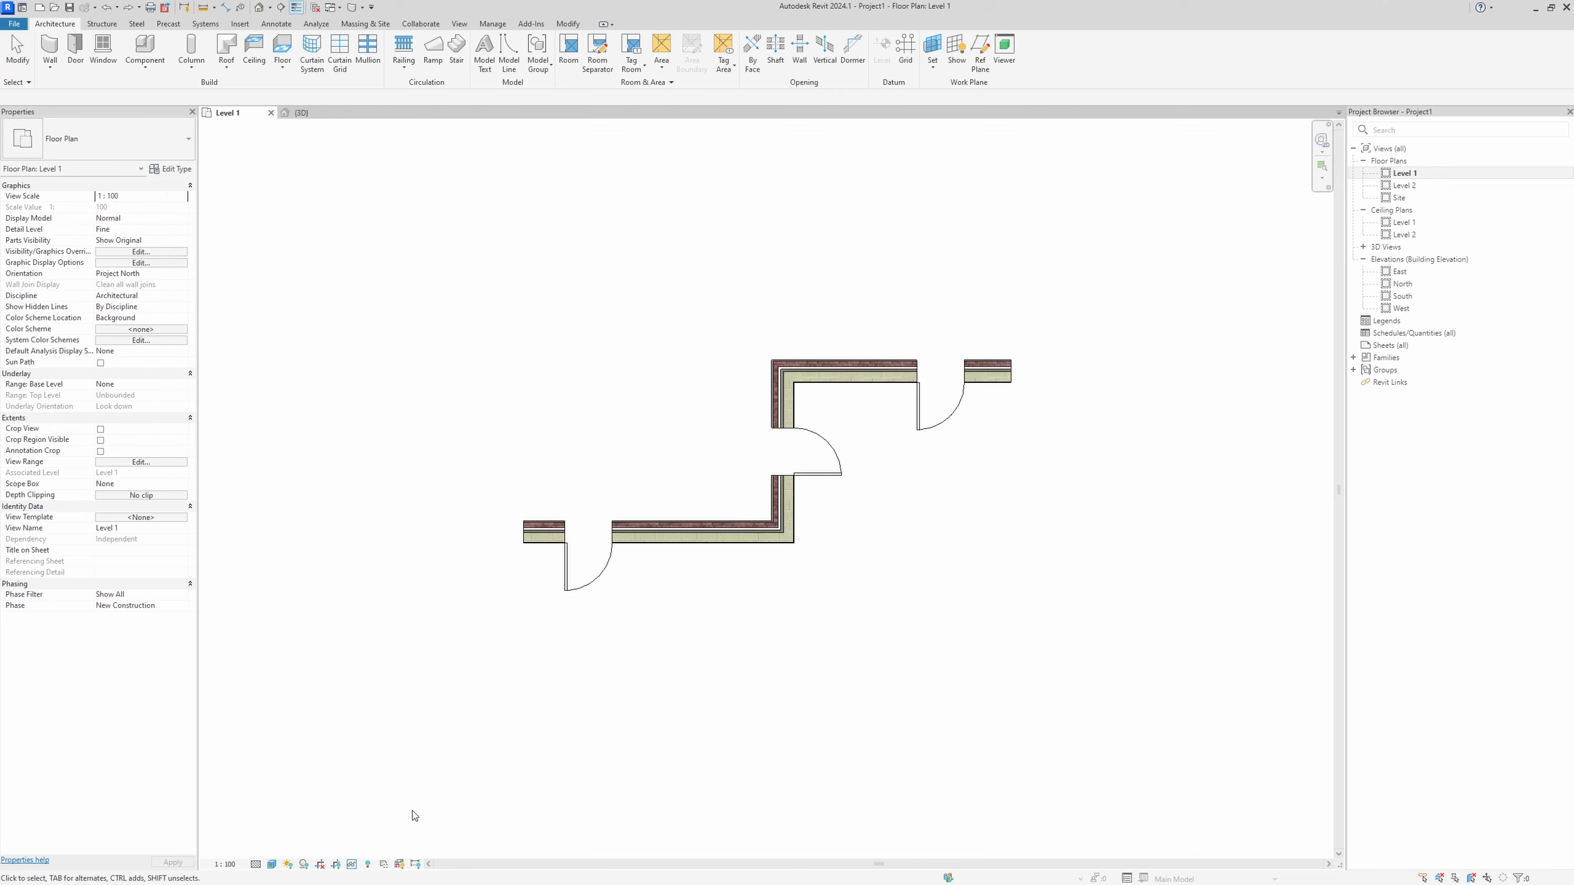
# Isolate, then hide, only the lower-left door, and reset temporary hiding afterwards.
pyautogui.click(594, 589)
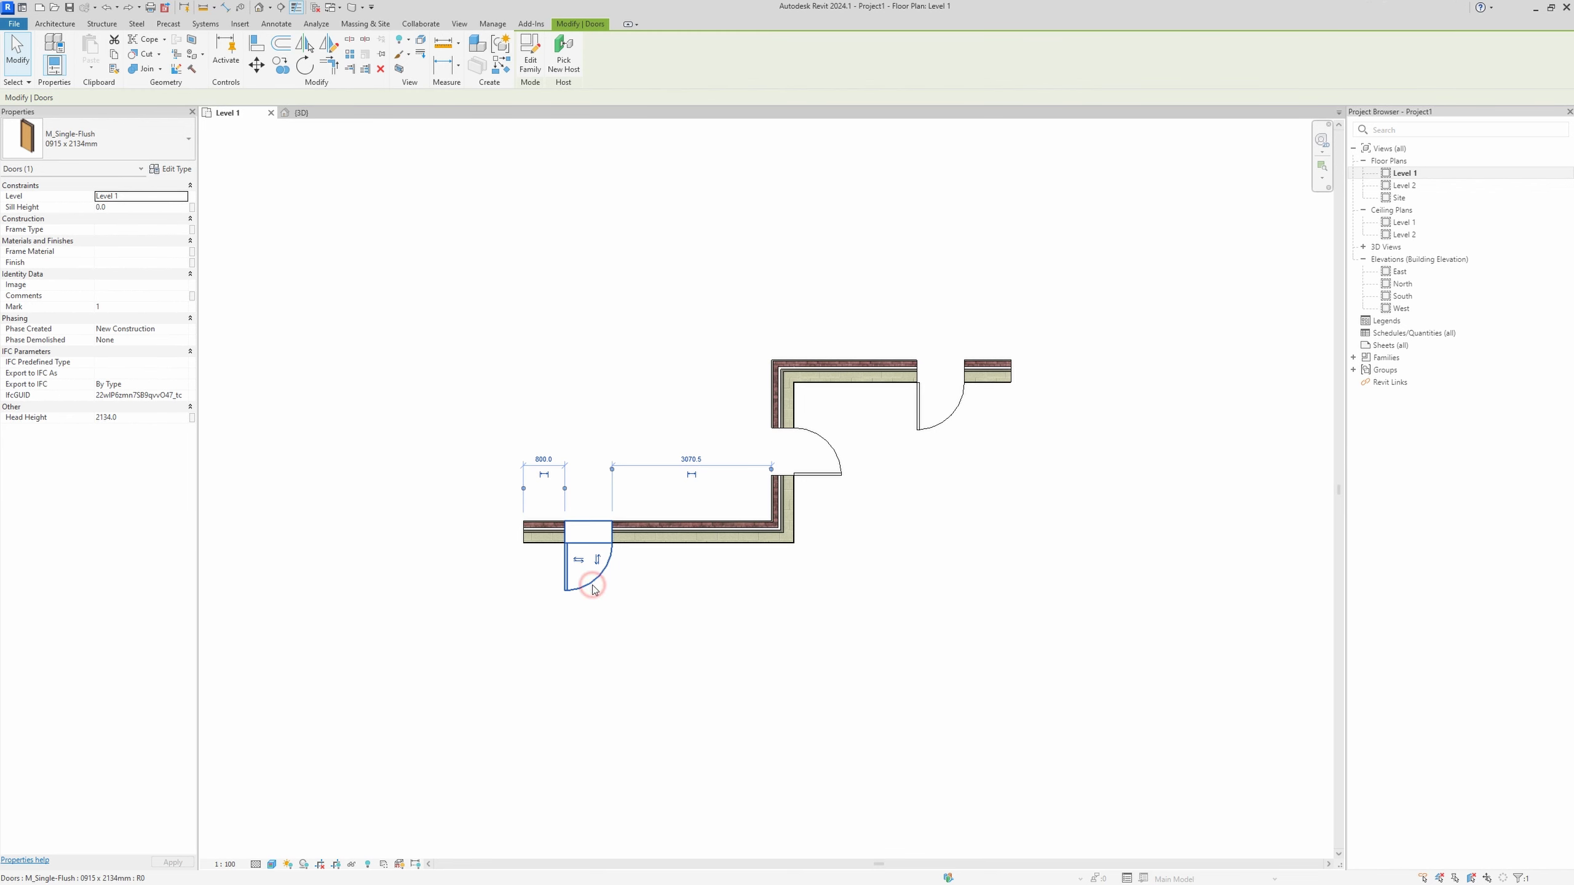
pyautogui.click(350, 865)
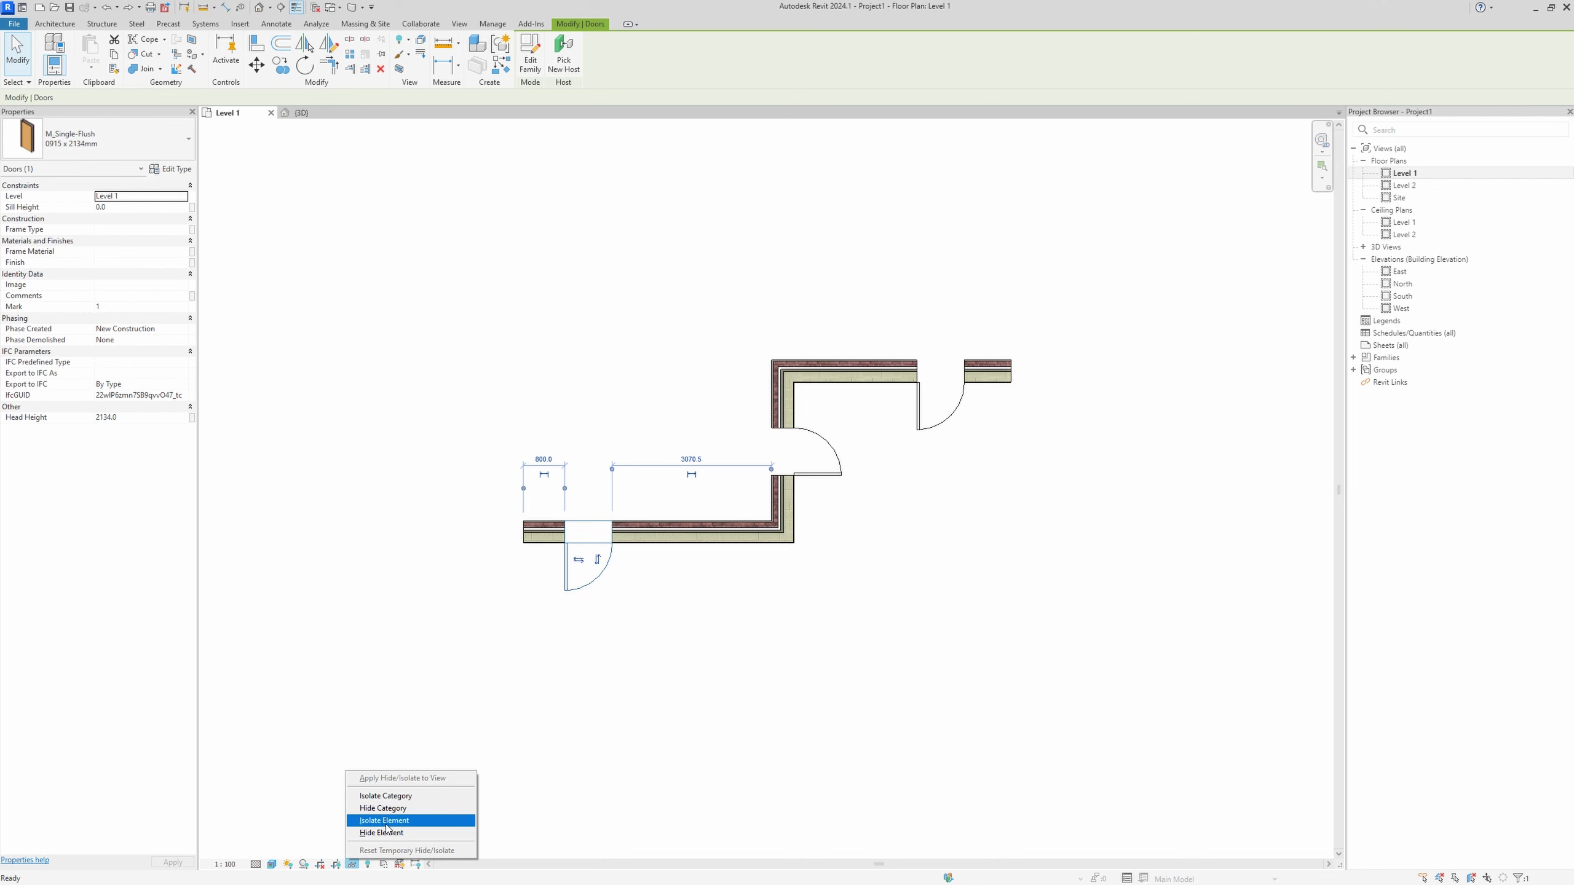
pyautogui.click(386, 823)
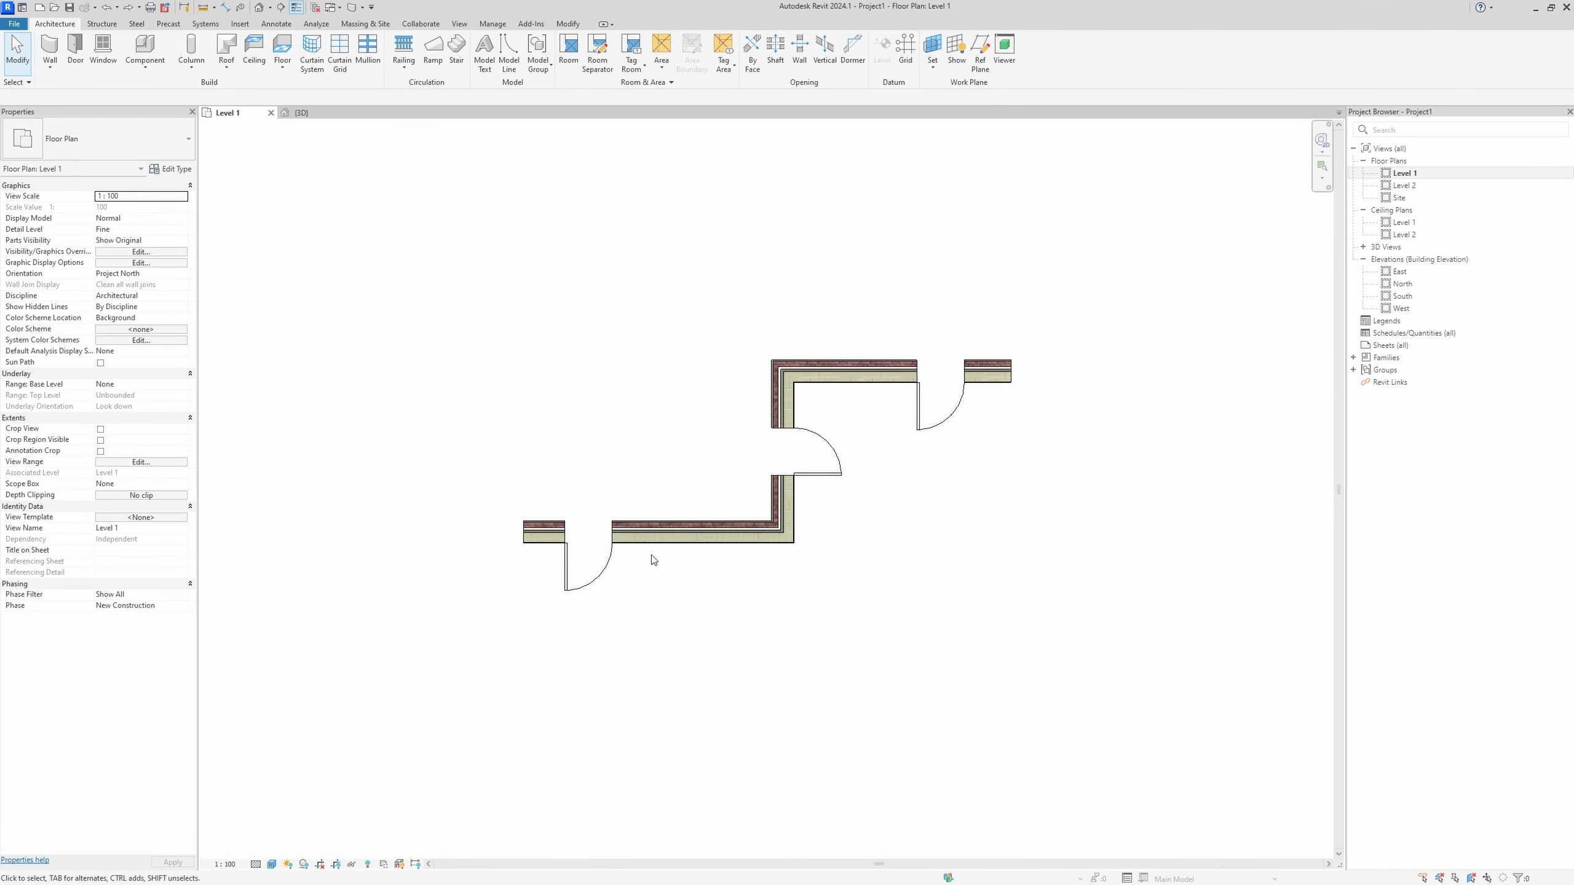
pyautogui.click(606, 576)
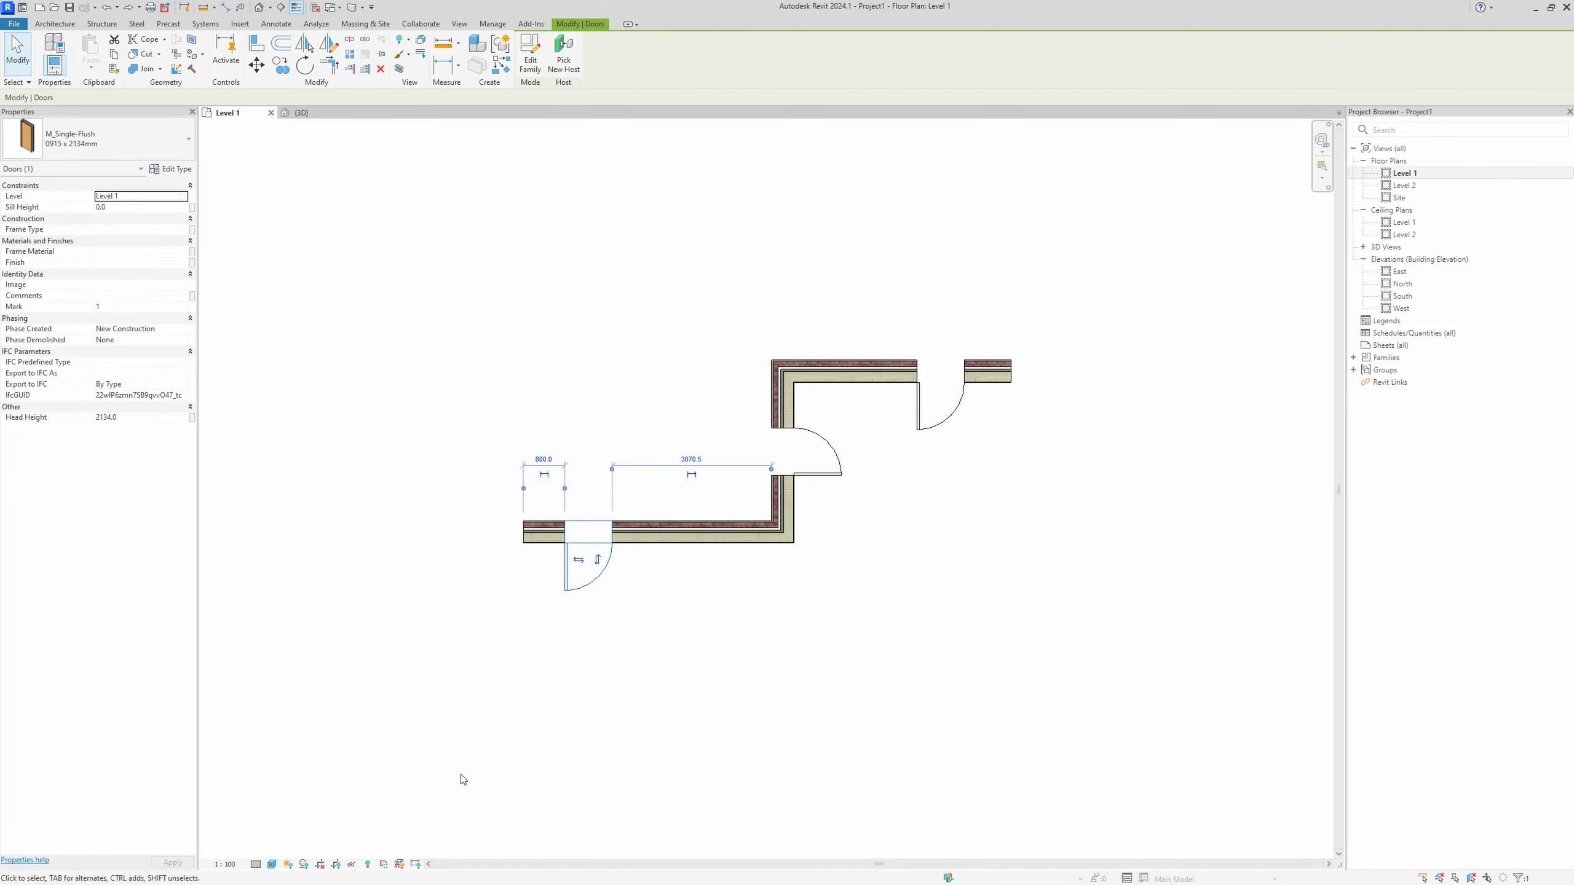
pyautogui.click(351, 865)
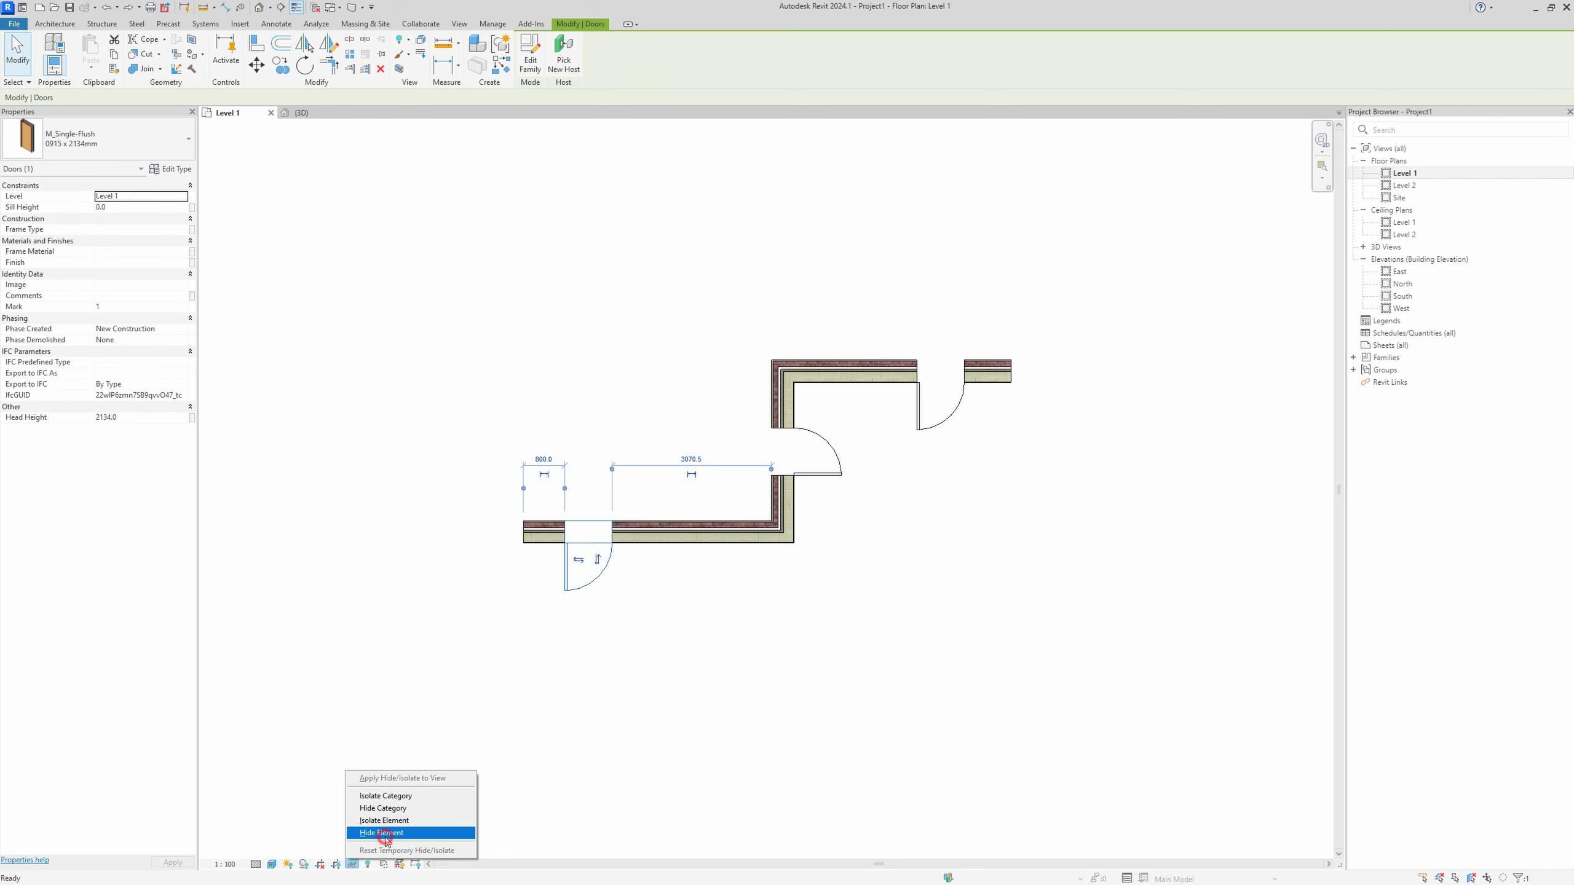
pyautogui.click(384, 834)
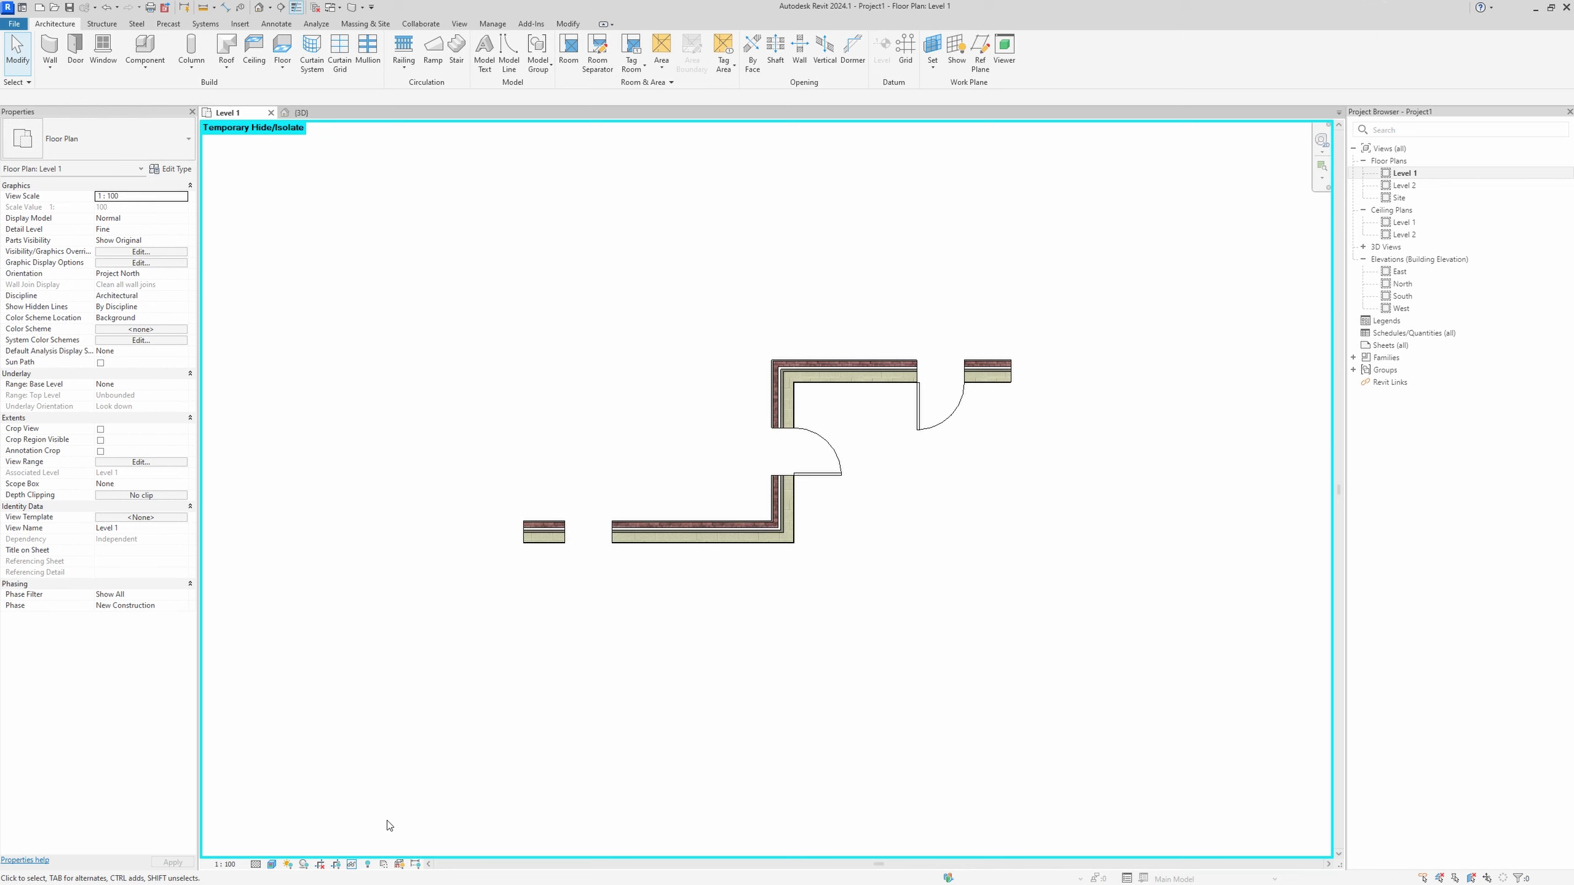
pyautogui.click(352, 865)
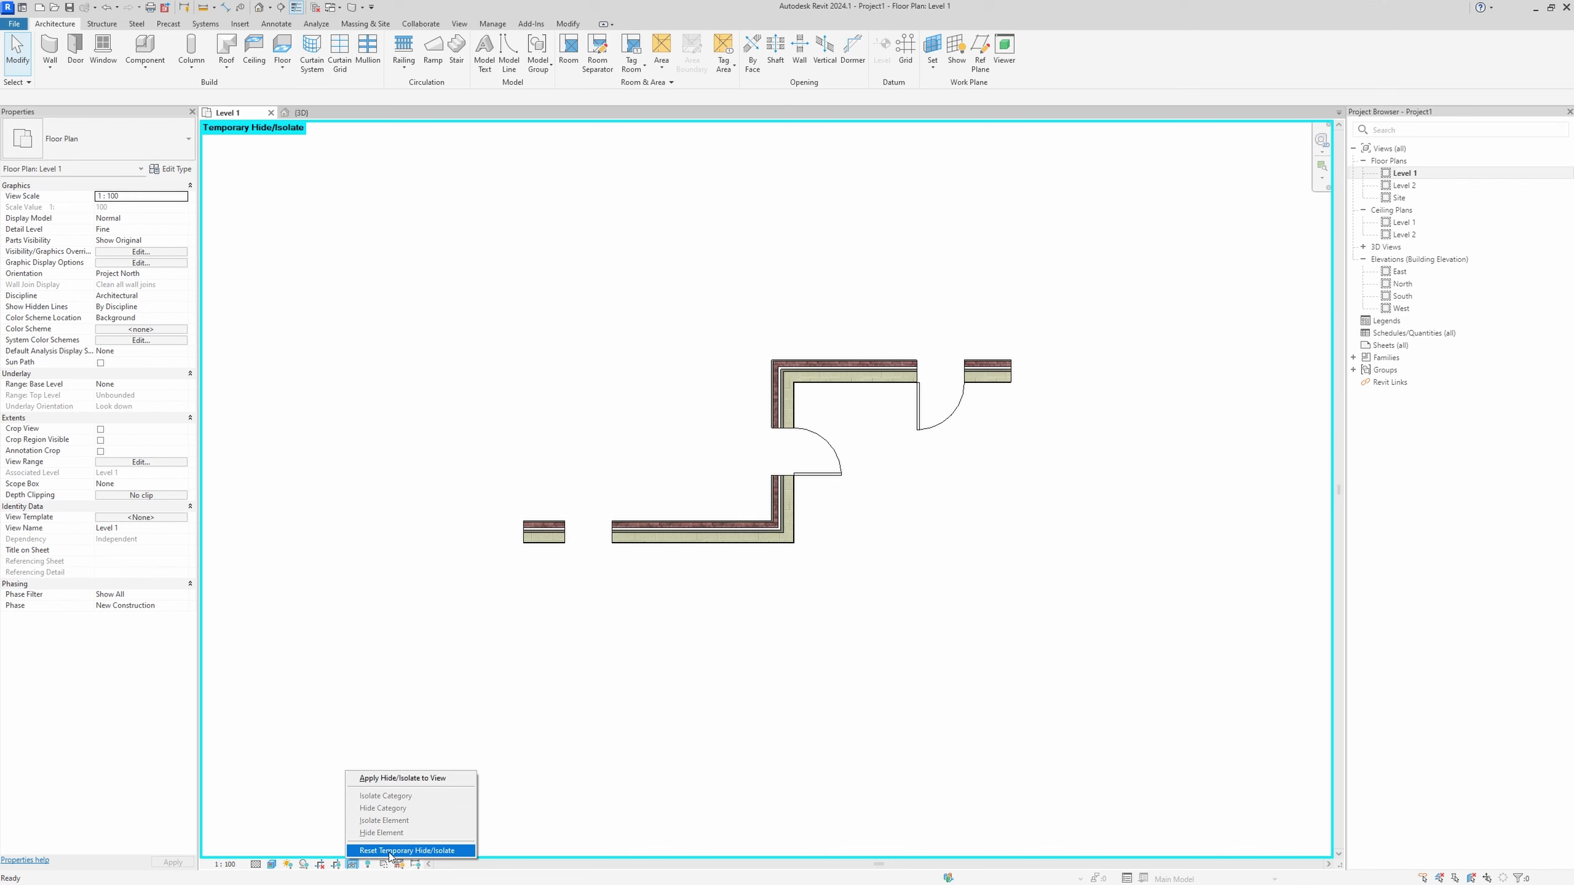
pyautogui.click(439, 853)
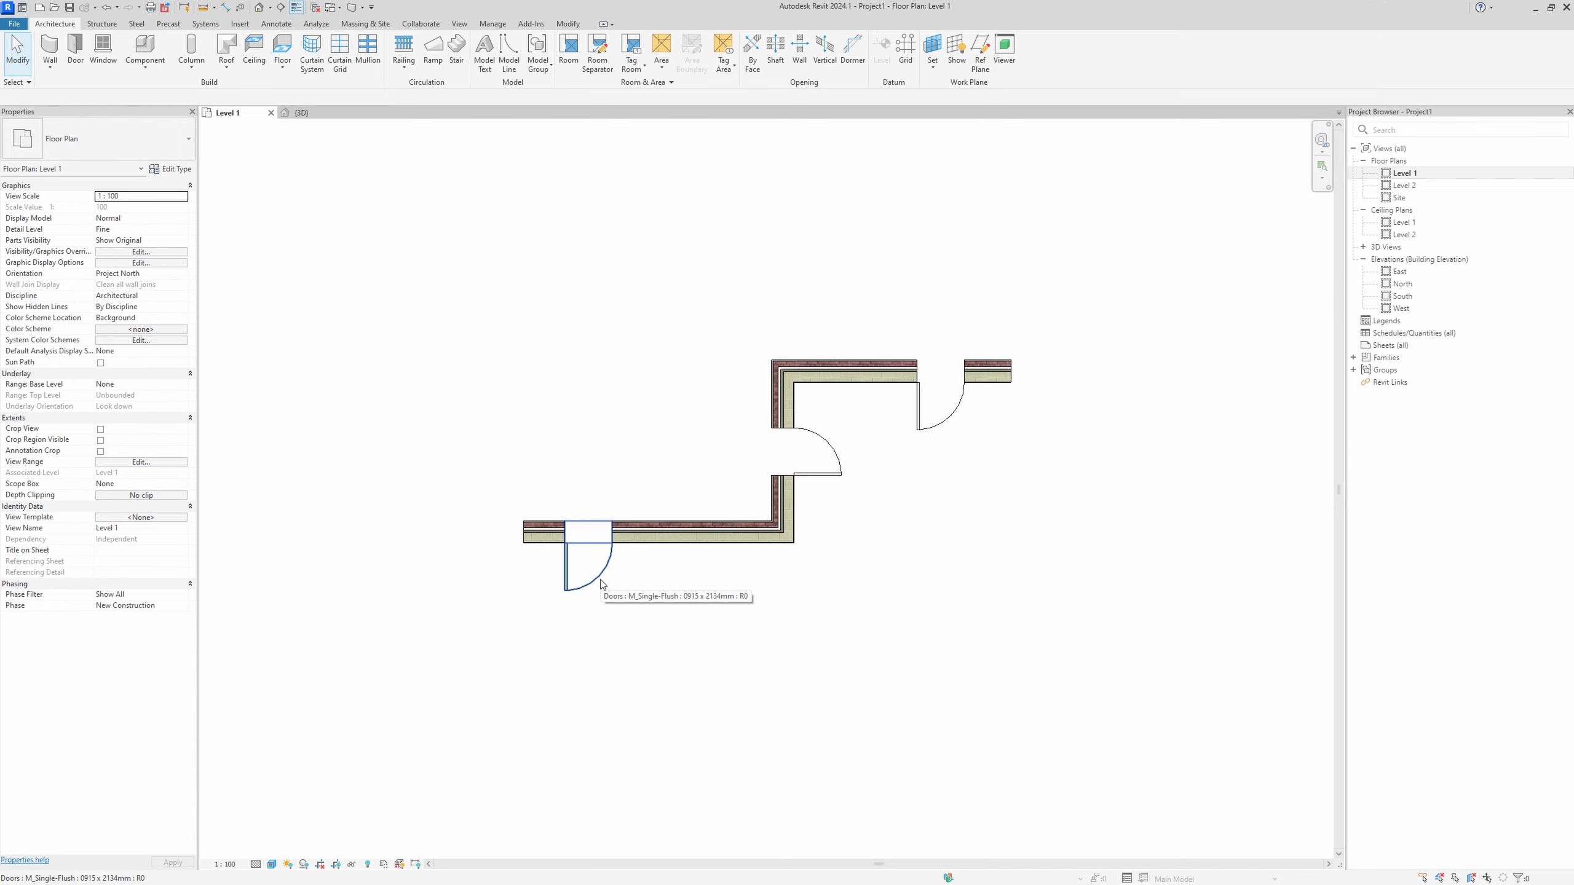
# Temporarily hide the lower wall, then apply that hiding permanently to the Level 1 view.
pyautogui.click(654, 611)
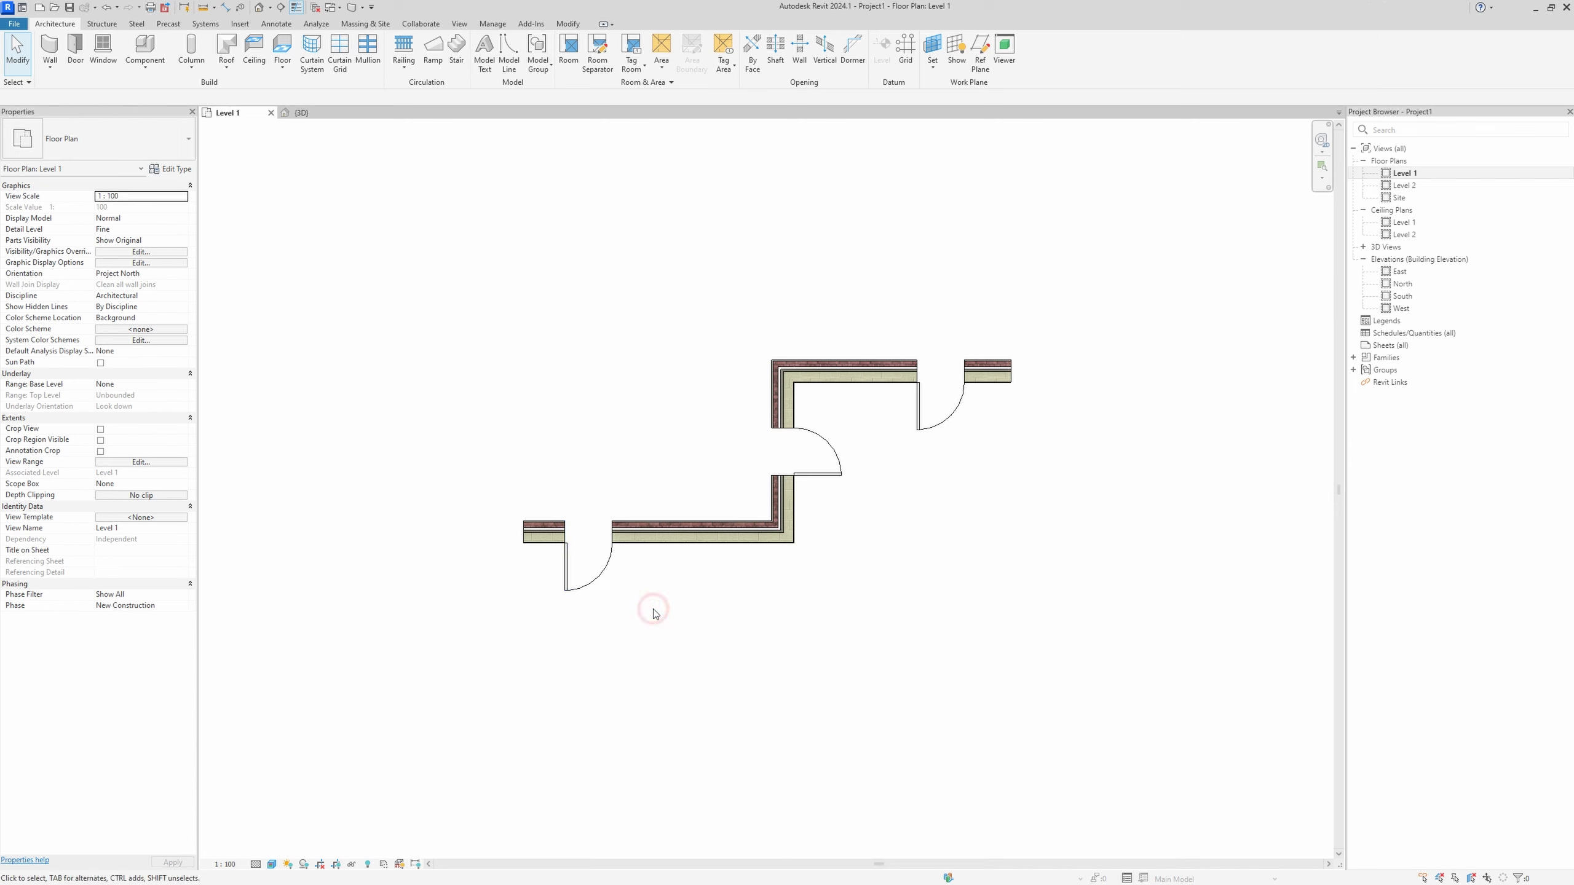
pyautogui.click(673, 536)
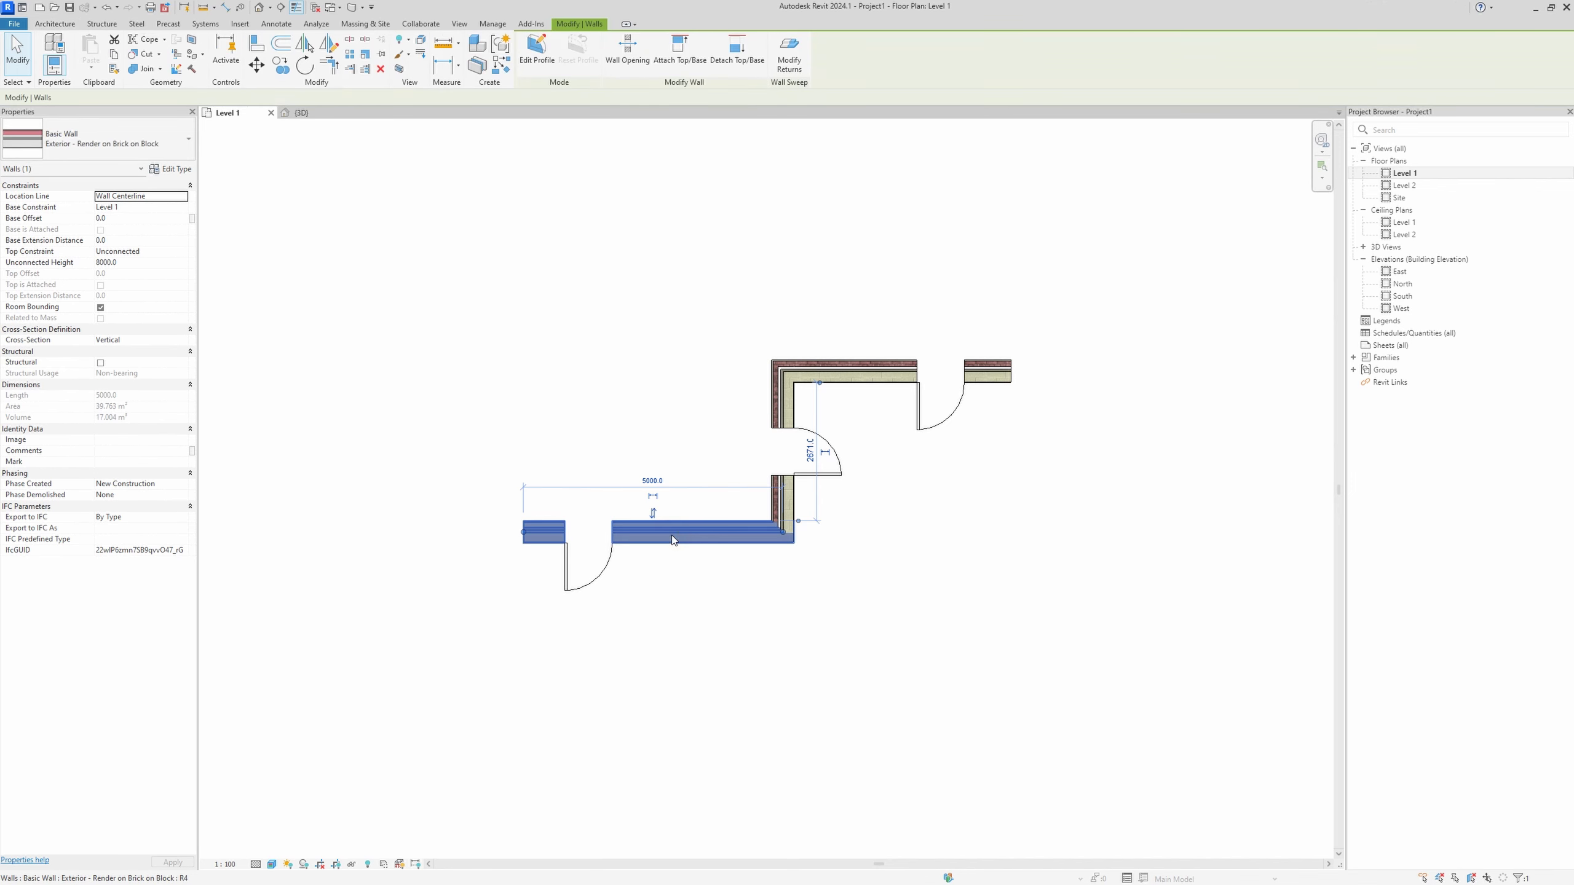
pyautogui.press('h')
pyautogui.press('h')
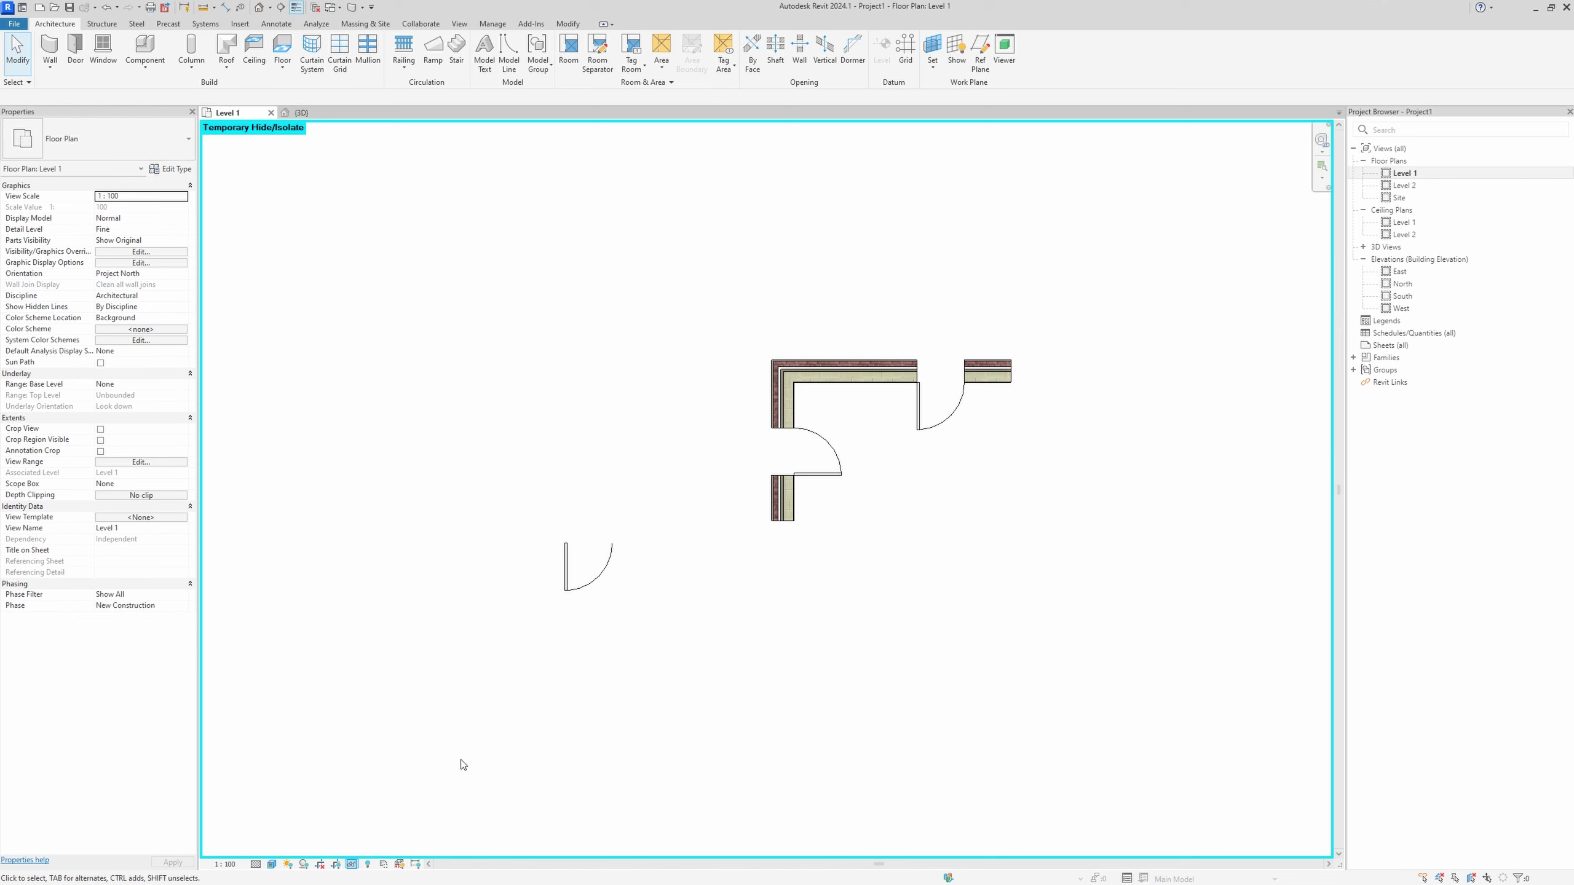
pyautogui.click(352, 864)
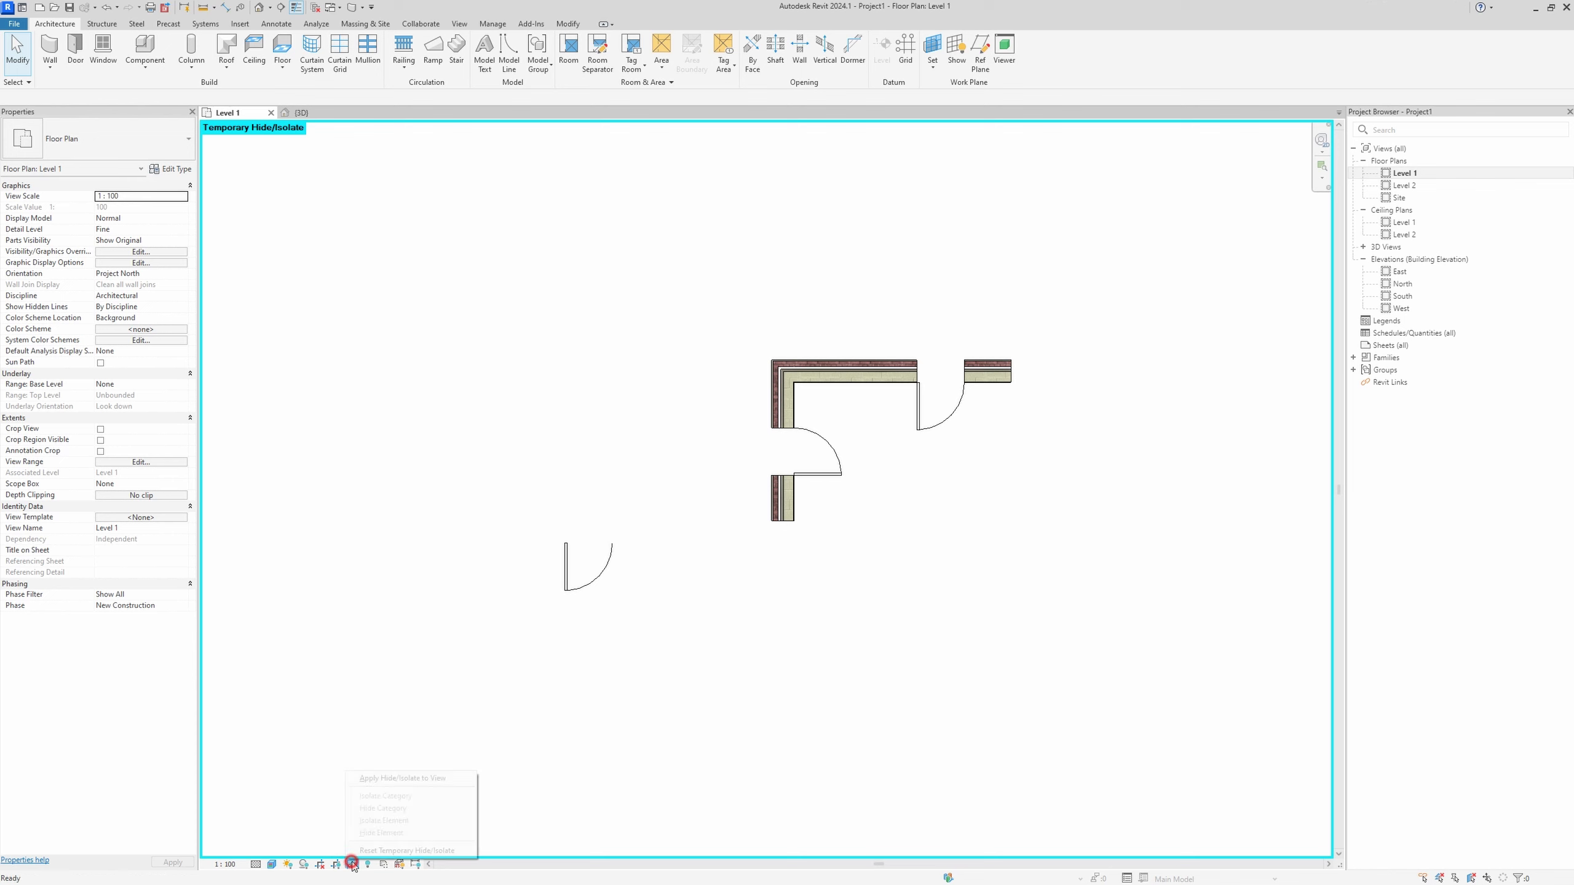
pyautogui.click(406, 780)
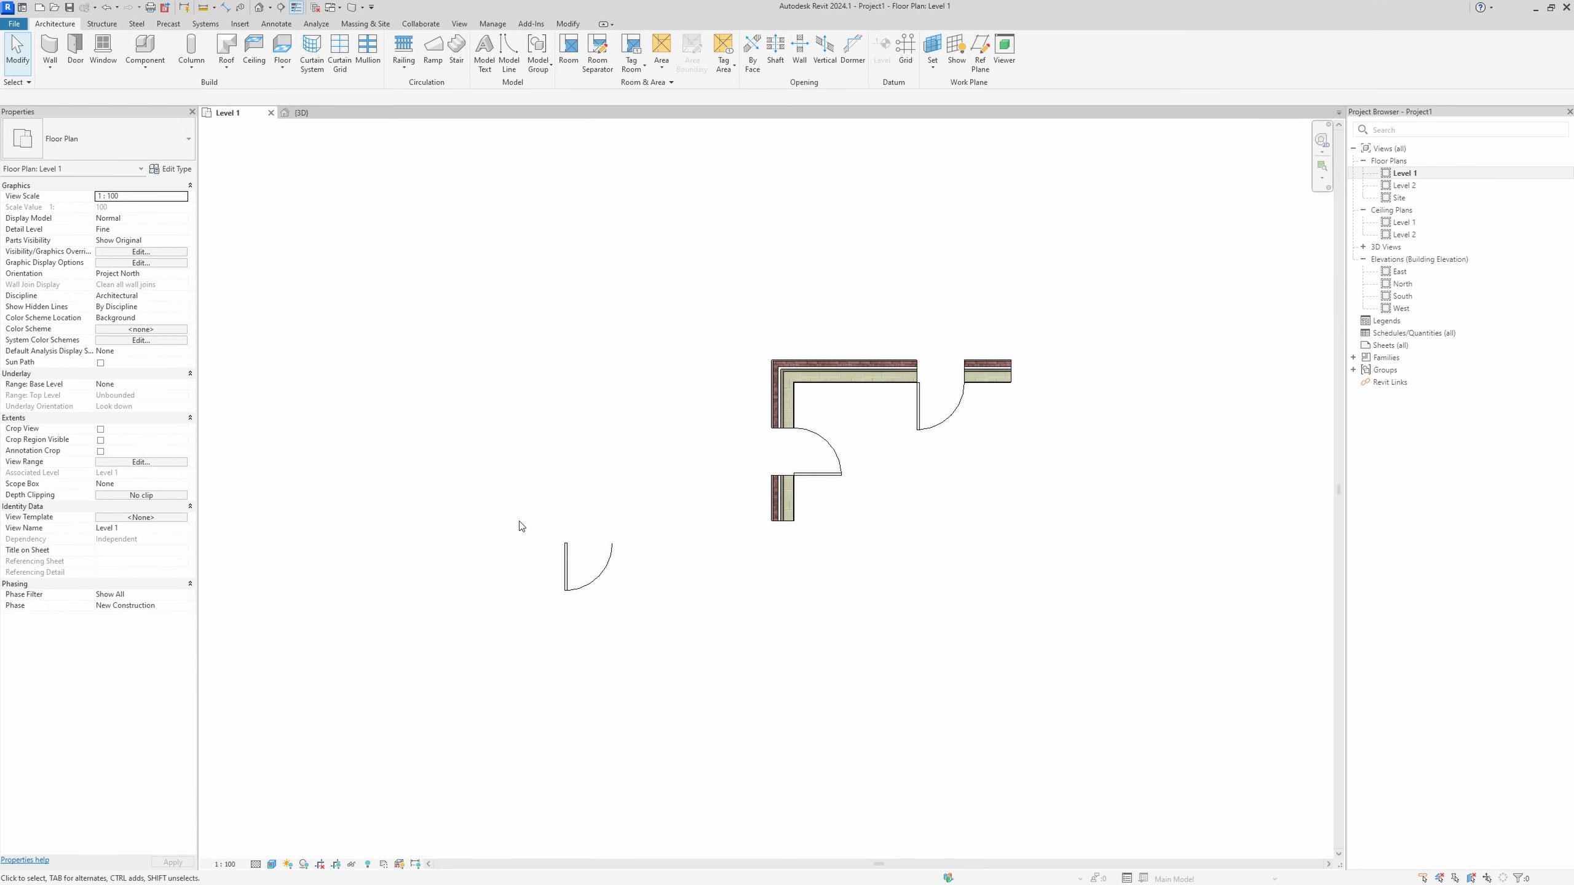
# Use Reveal Hidden Elements to unhide the lower wall, then switch the reveal mode off.
pyautogui.click(351, 865)
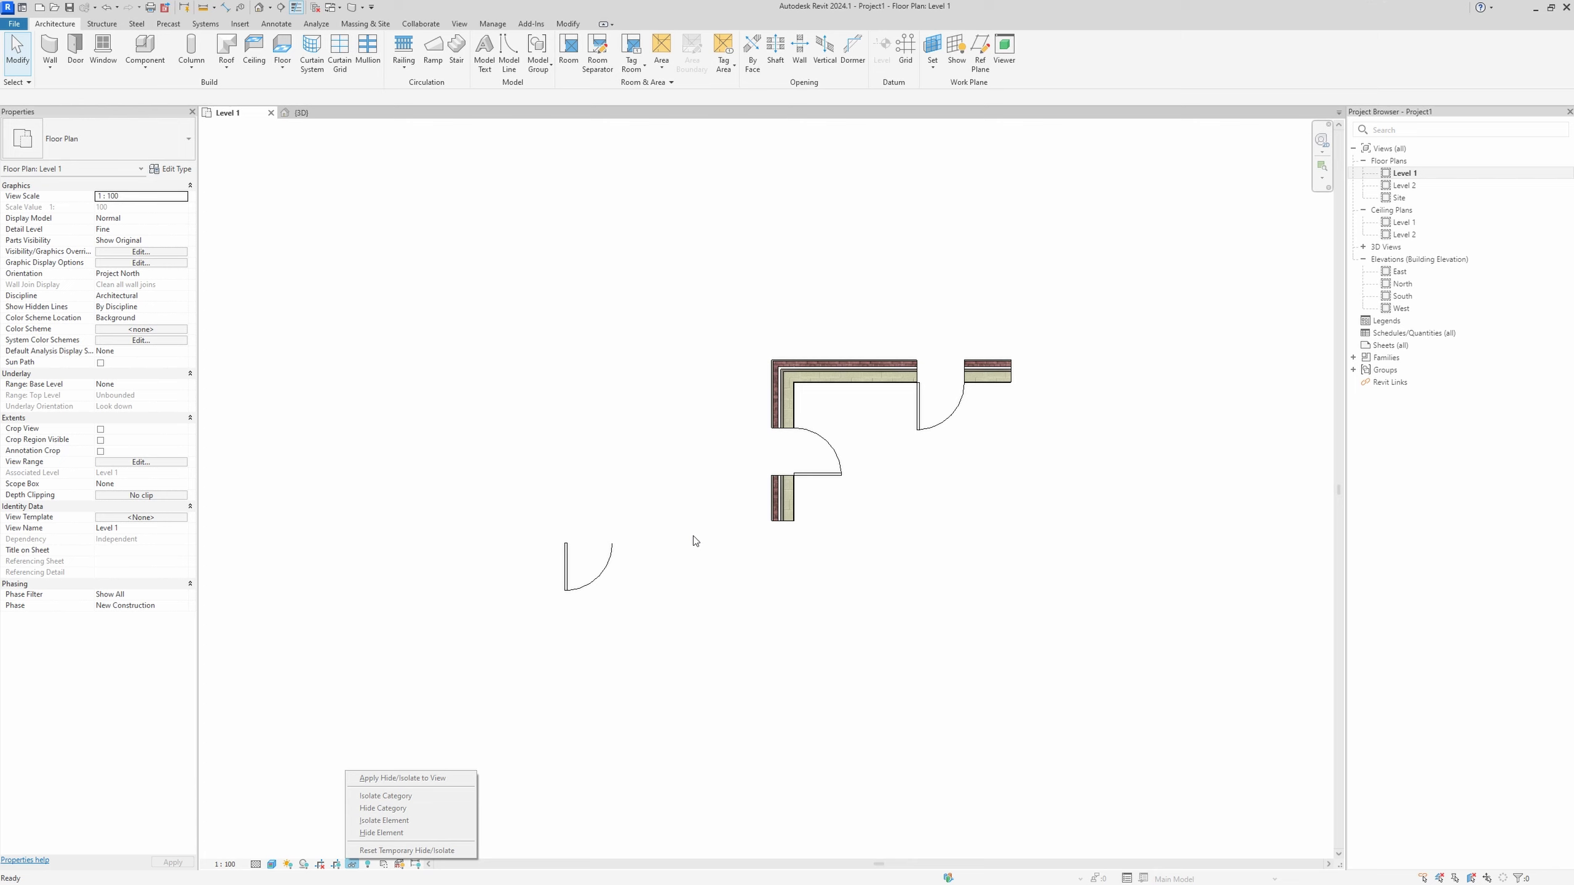
pyautogui.click(701, 613)
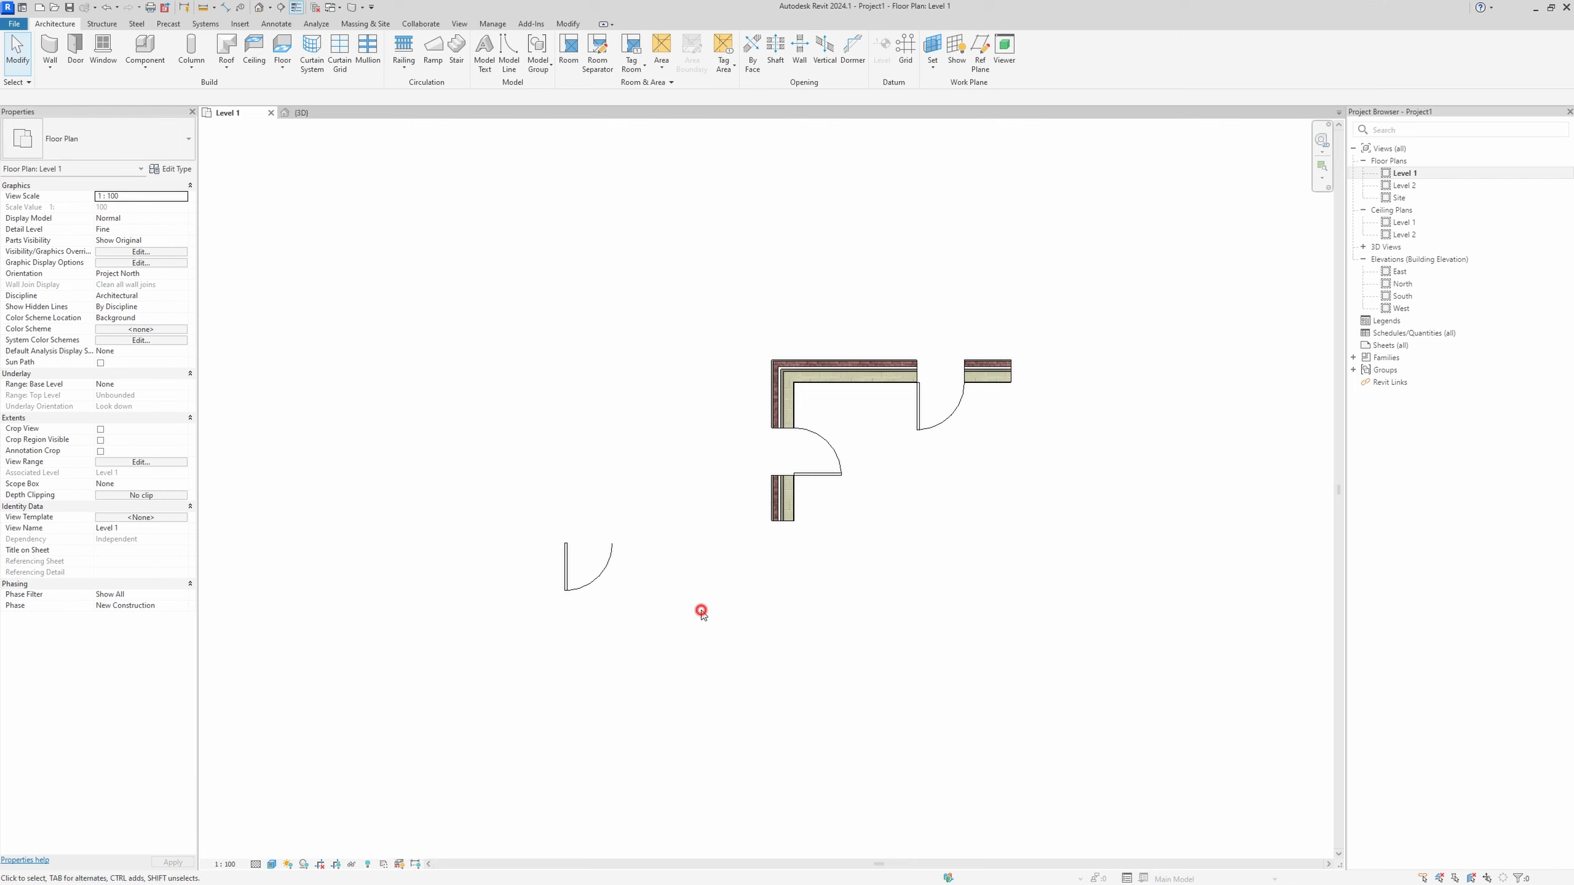
pyautogui.click(367, 864)
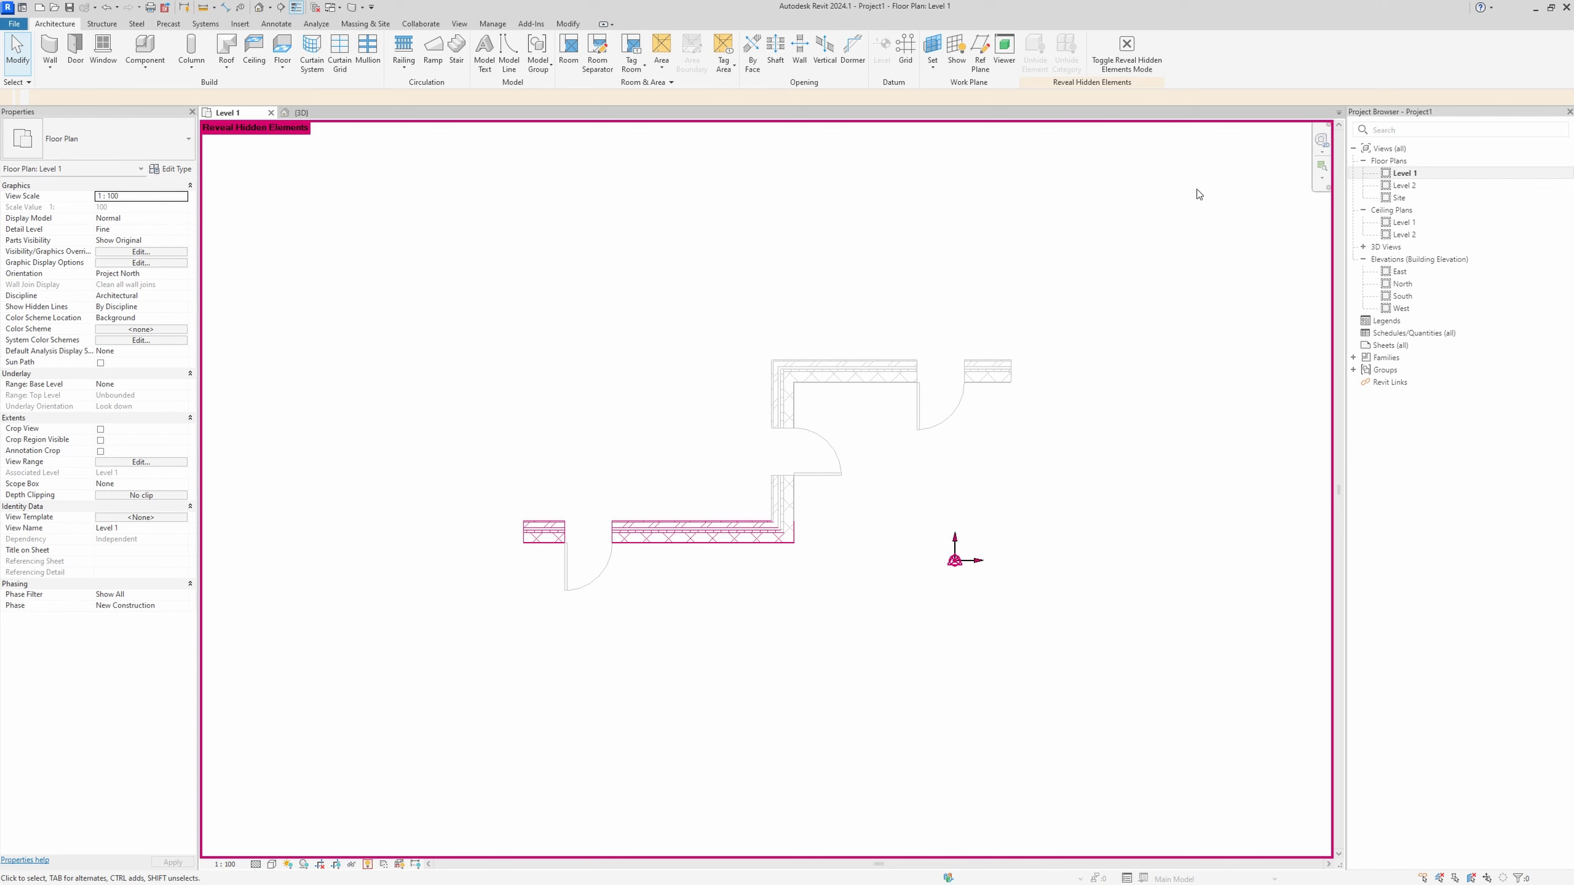
pyautogui.click(706, 544)
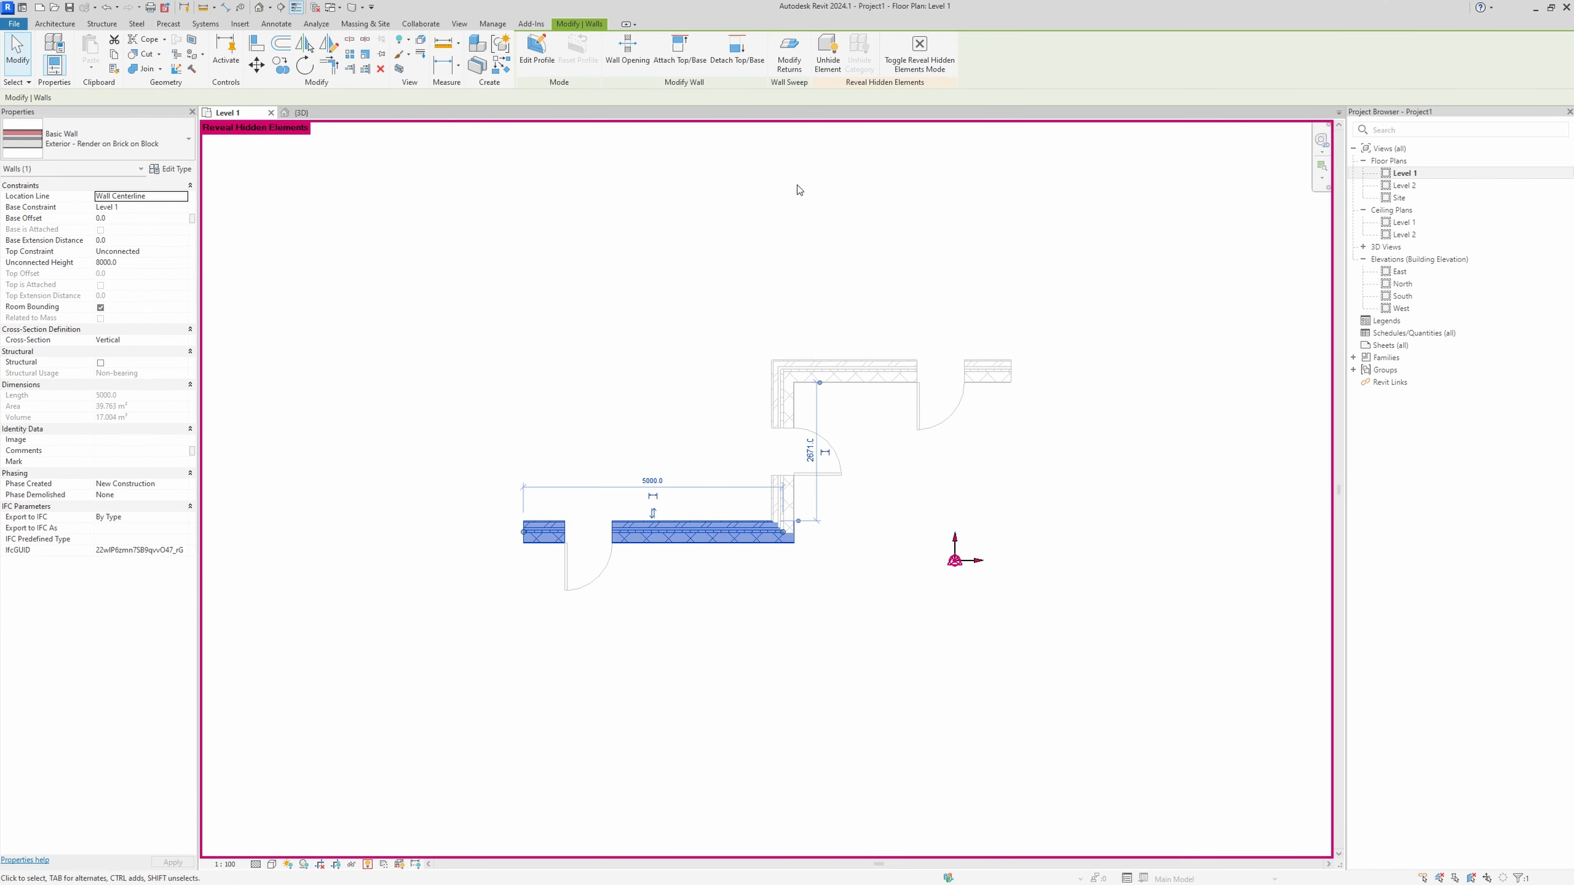
pyautogui.click(833, 62)
pyautogui.click(785, 202)
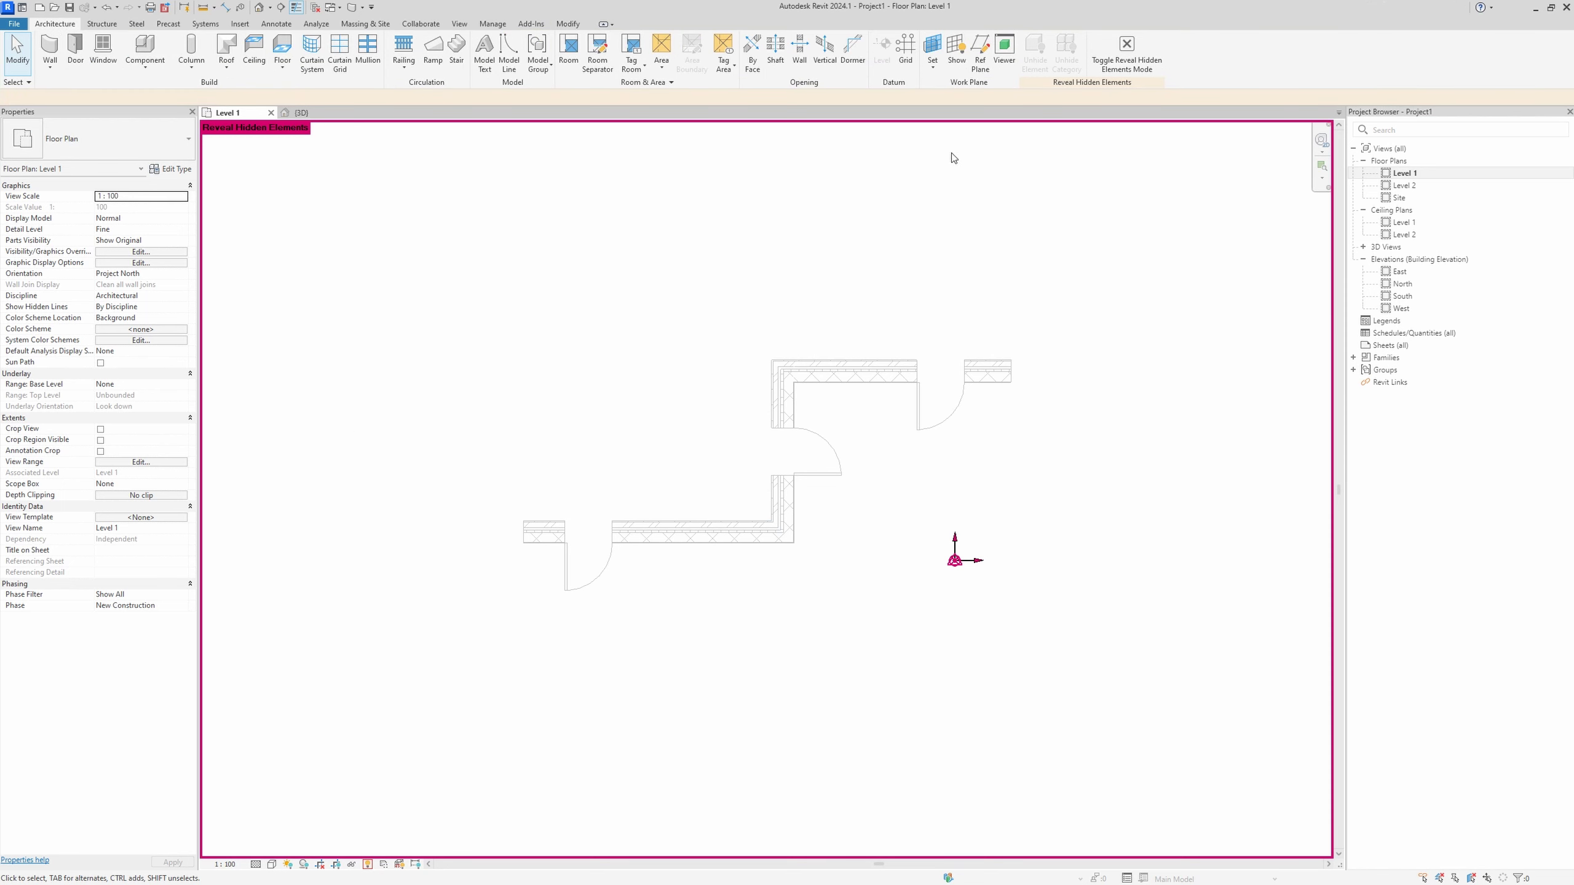
pyautogui.click(367, 863)
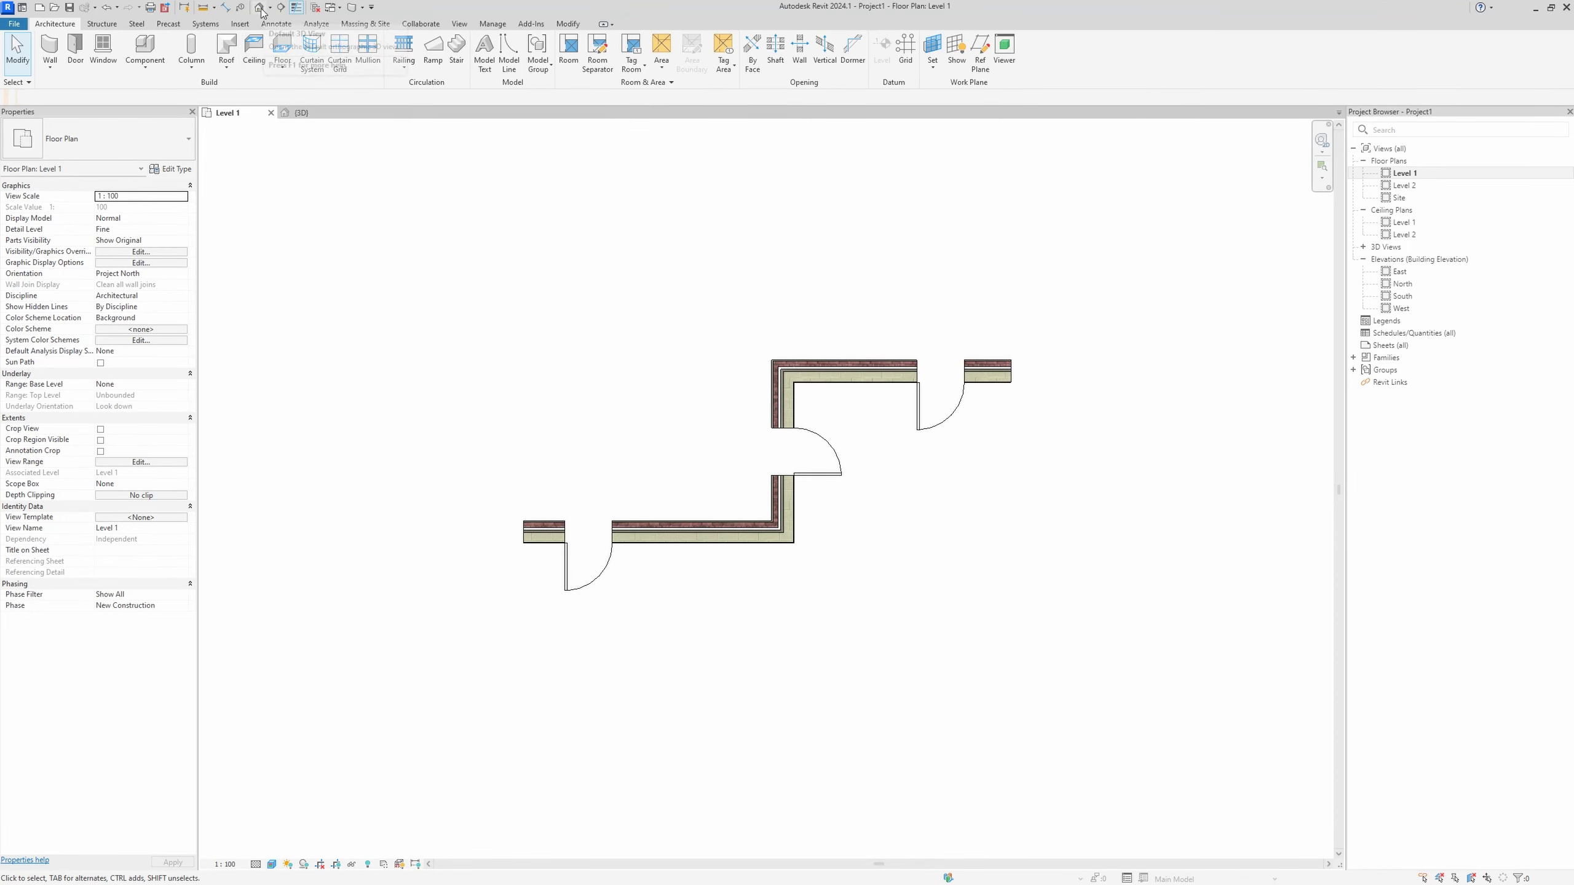
# Open the default 3D view and zoom and orbit around the doored wall with the Full Navigation Wheel.
pyautogui.click(260, 7)
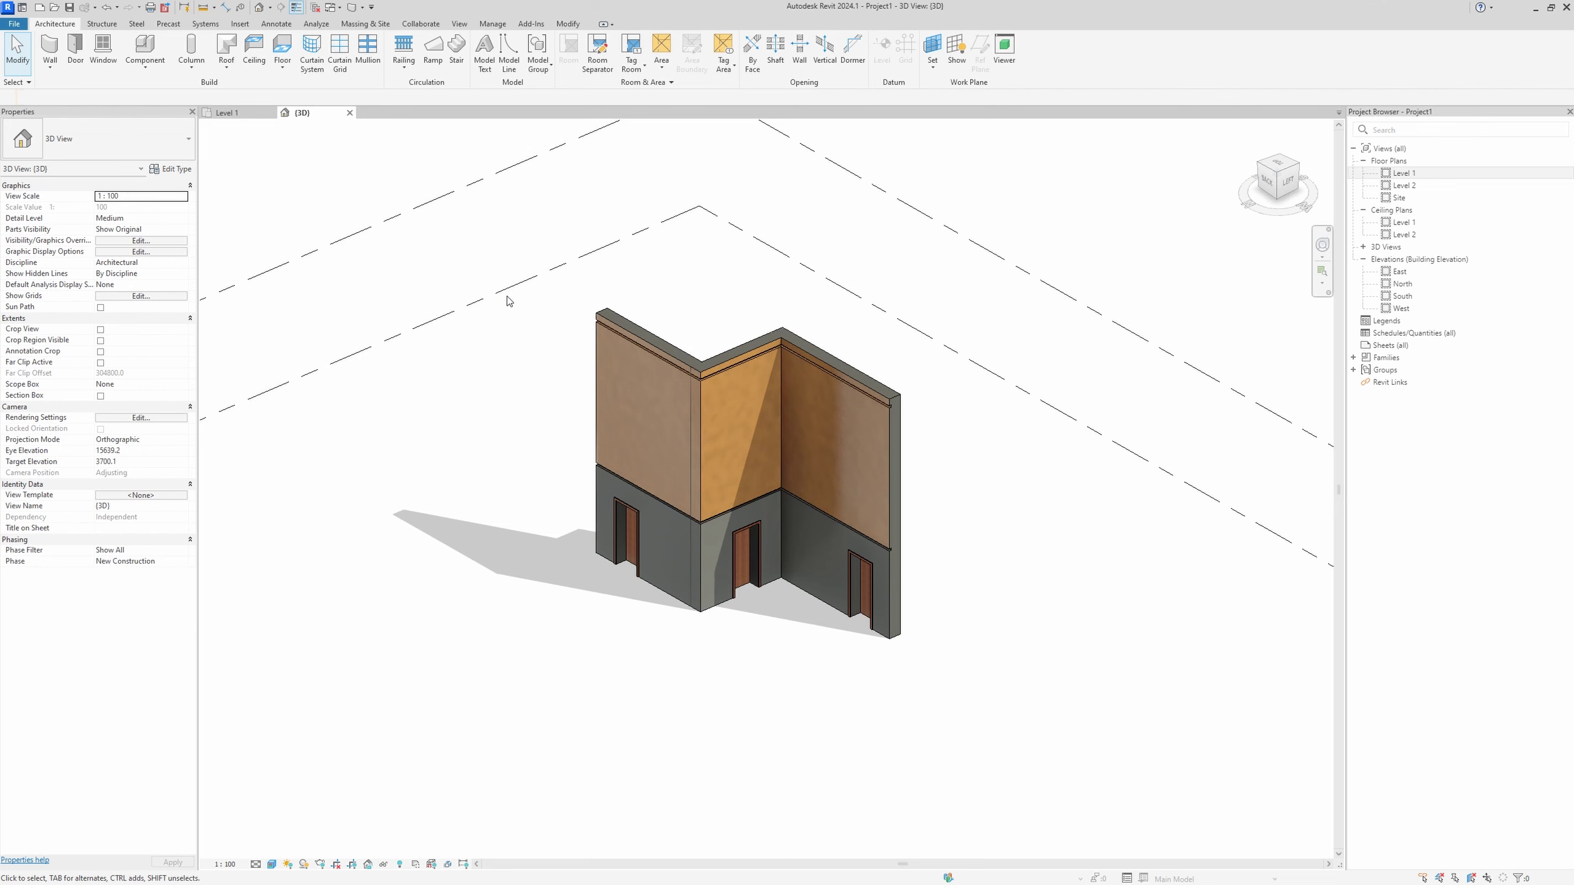
pyautogui.scroll(2, 696, 554)
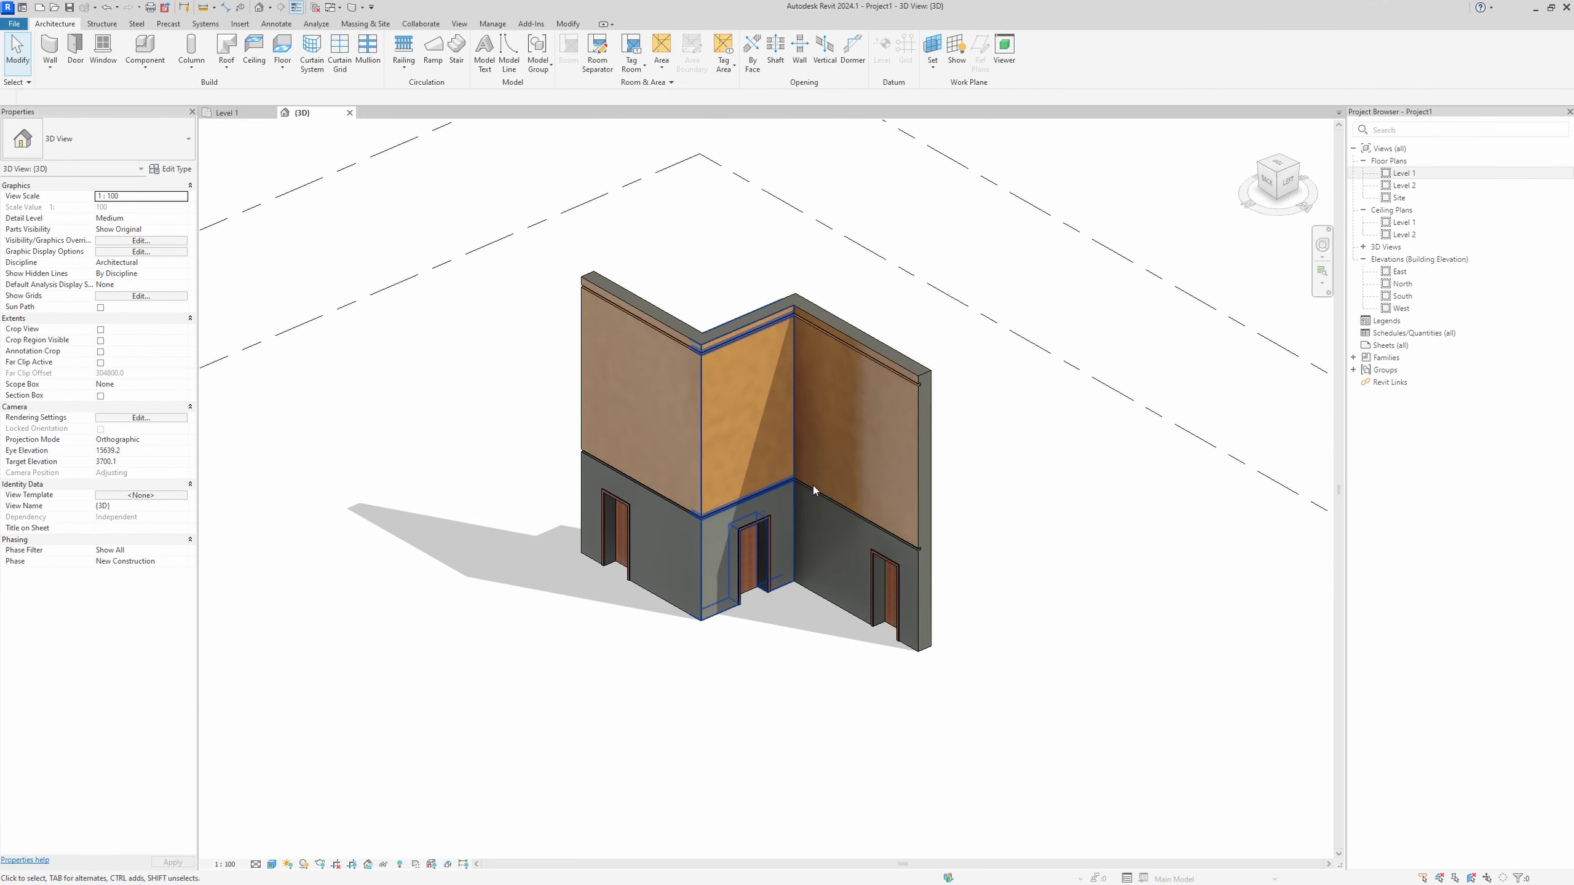
pyautogui.click(1322, 248)
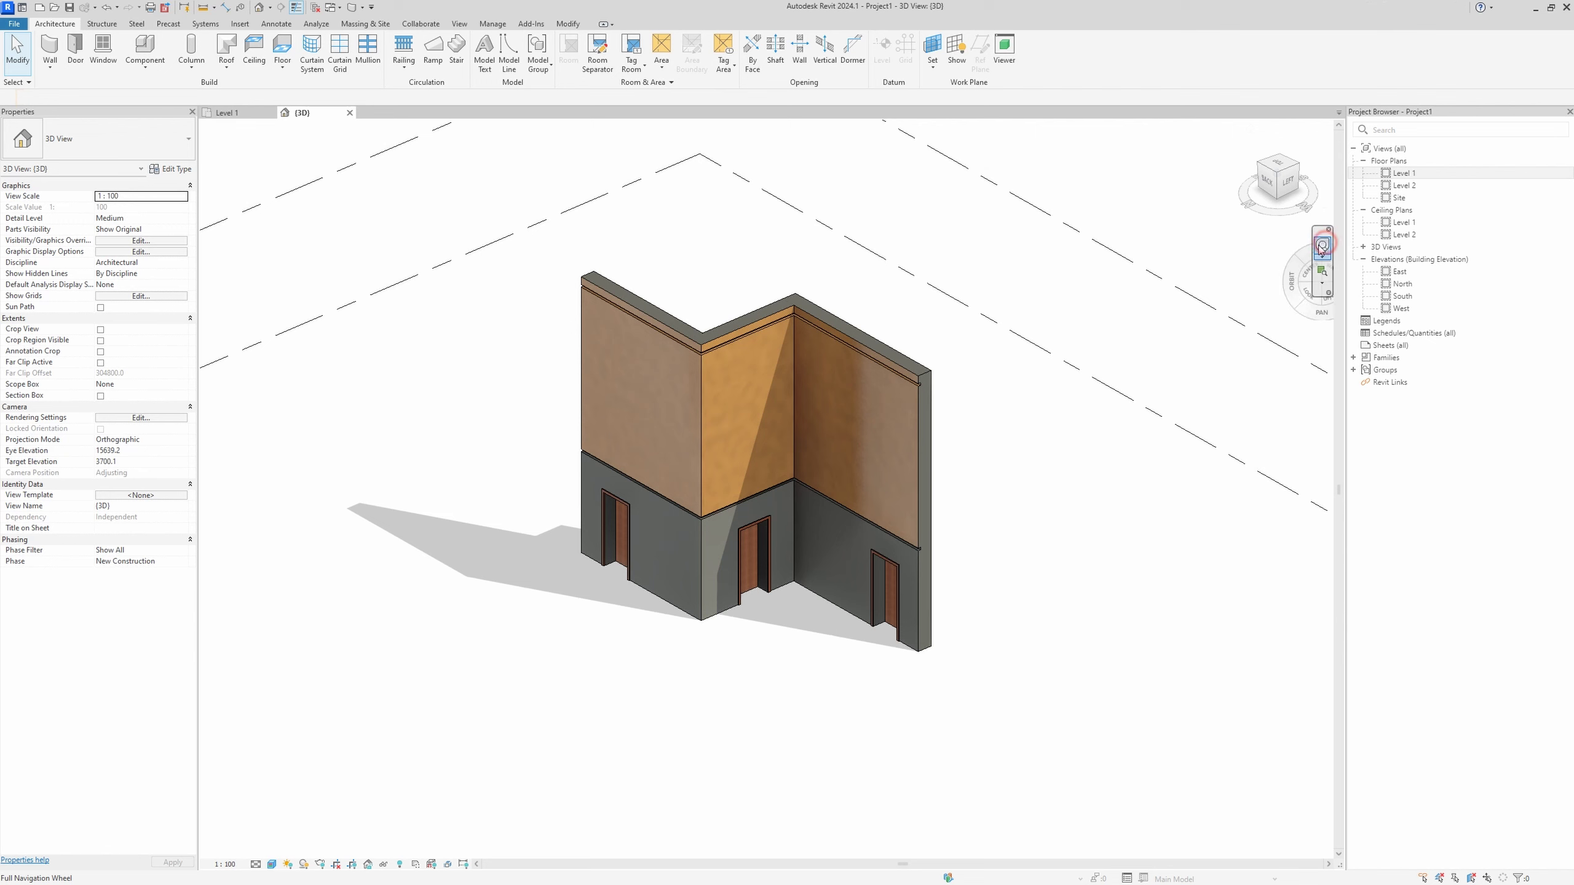
pyautogui.click(1323, 245)
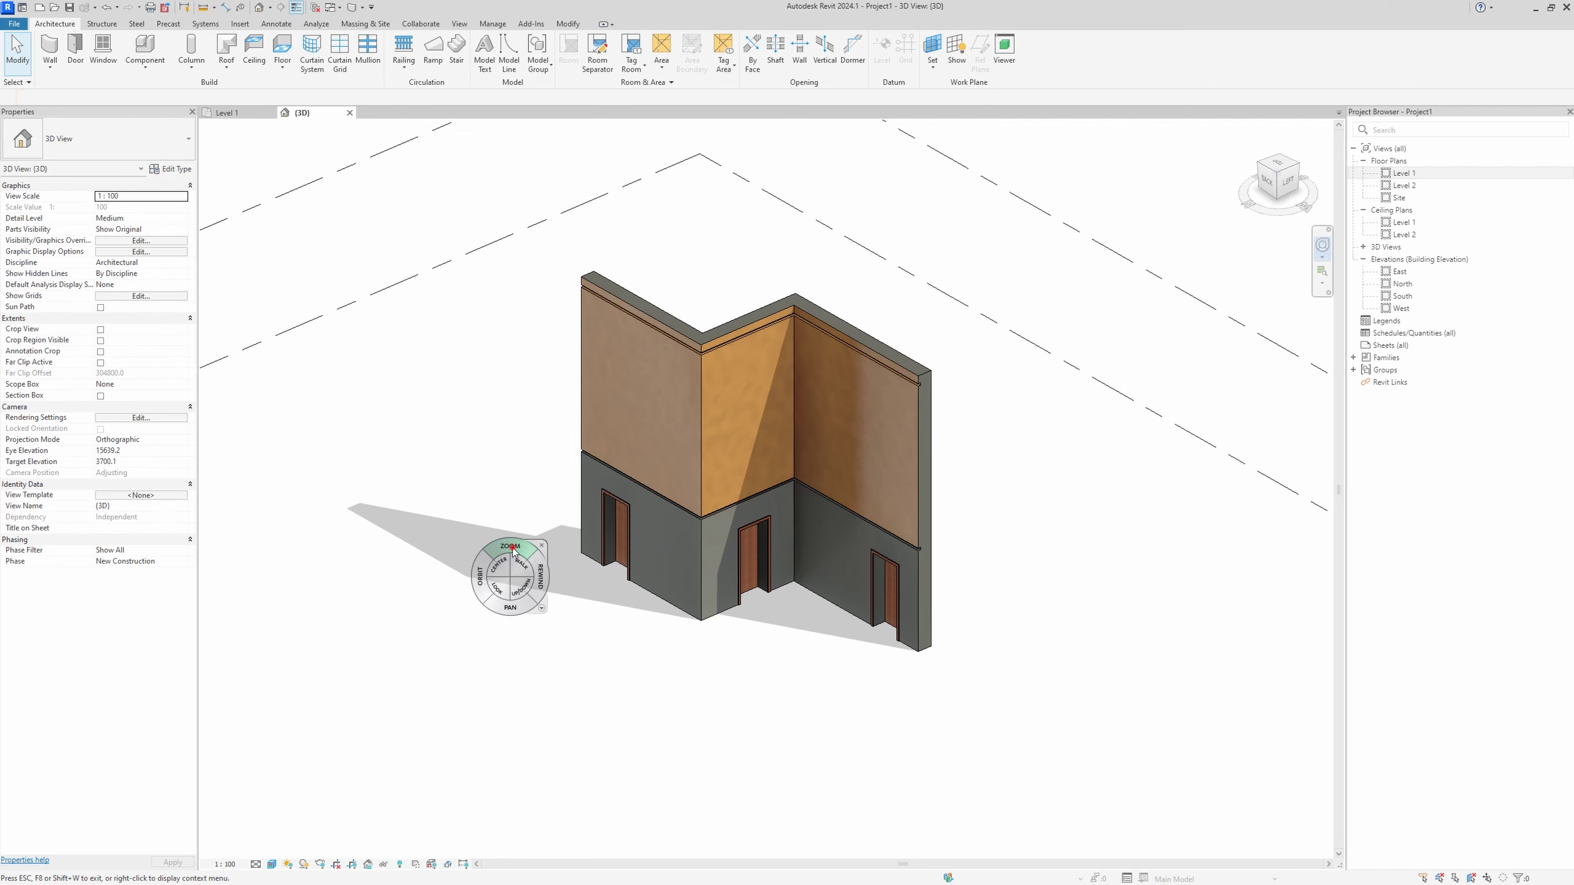
pyautogui.moveTo(513, 551)
pyautogui.mouseDown()
pyautogui.moveTo(721, 509)
pyautogui.moveTo(560, 545)
pyautogui.moveTo(282, 695)
pyautogui.moveTo(351, 555)
pyautogui.moveTo(363, 703)
pyautogui.mouseUp()
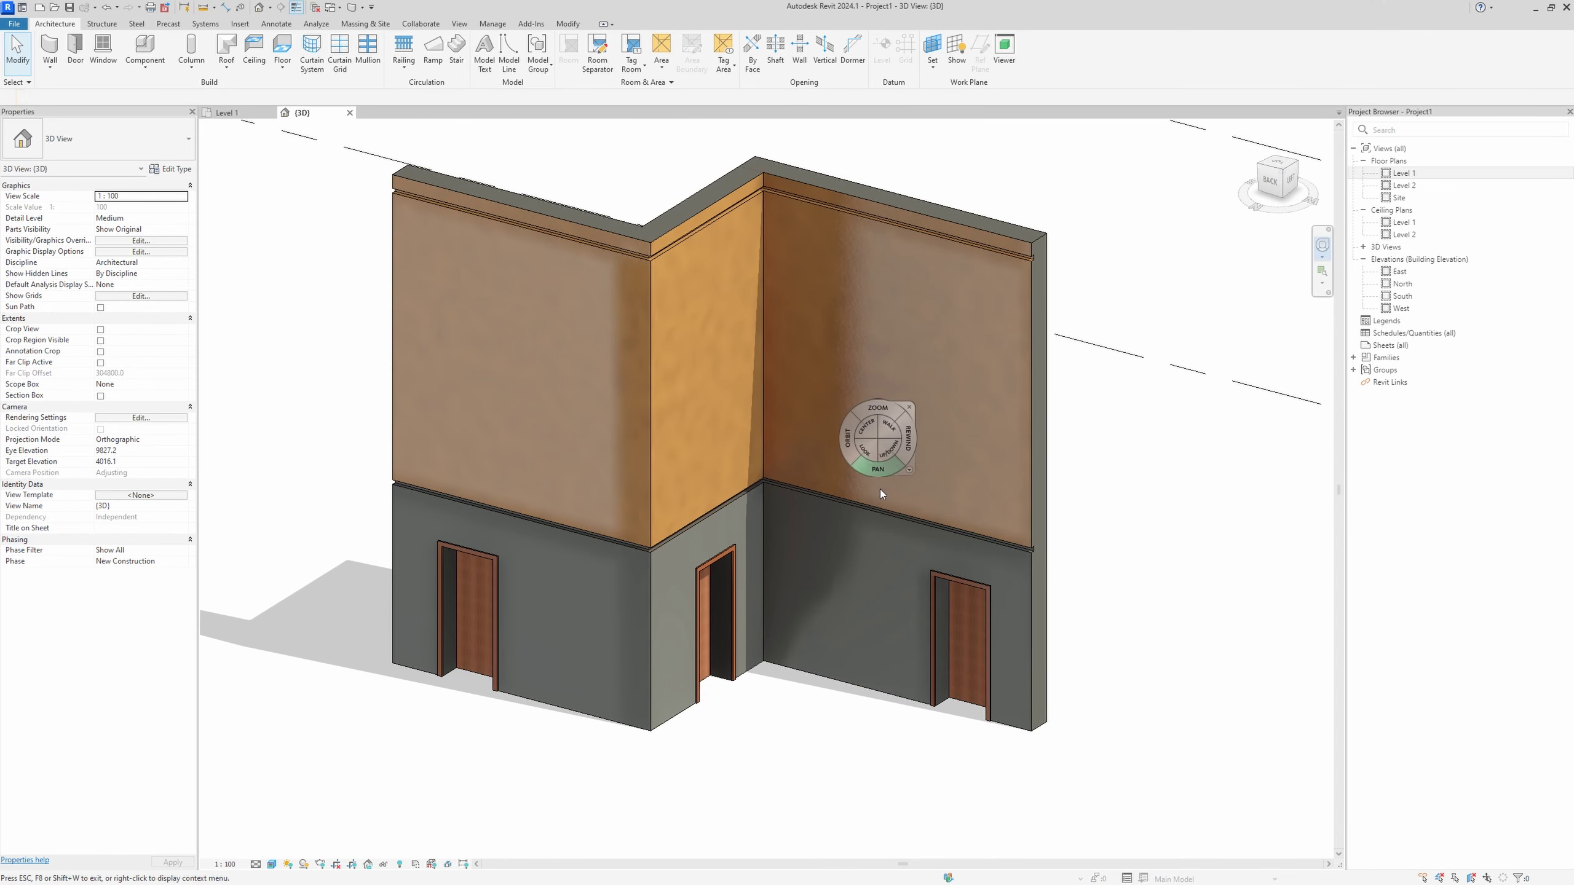
pyautogui.moveTo(366, 526)
pyautogui.mouseDown()
pyautogui.moveTo(438, 534)
pyautogui.moveTo(418, 551)
pyautogui.moveTo(441, 549)
pyautogui.mouseUp()
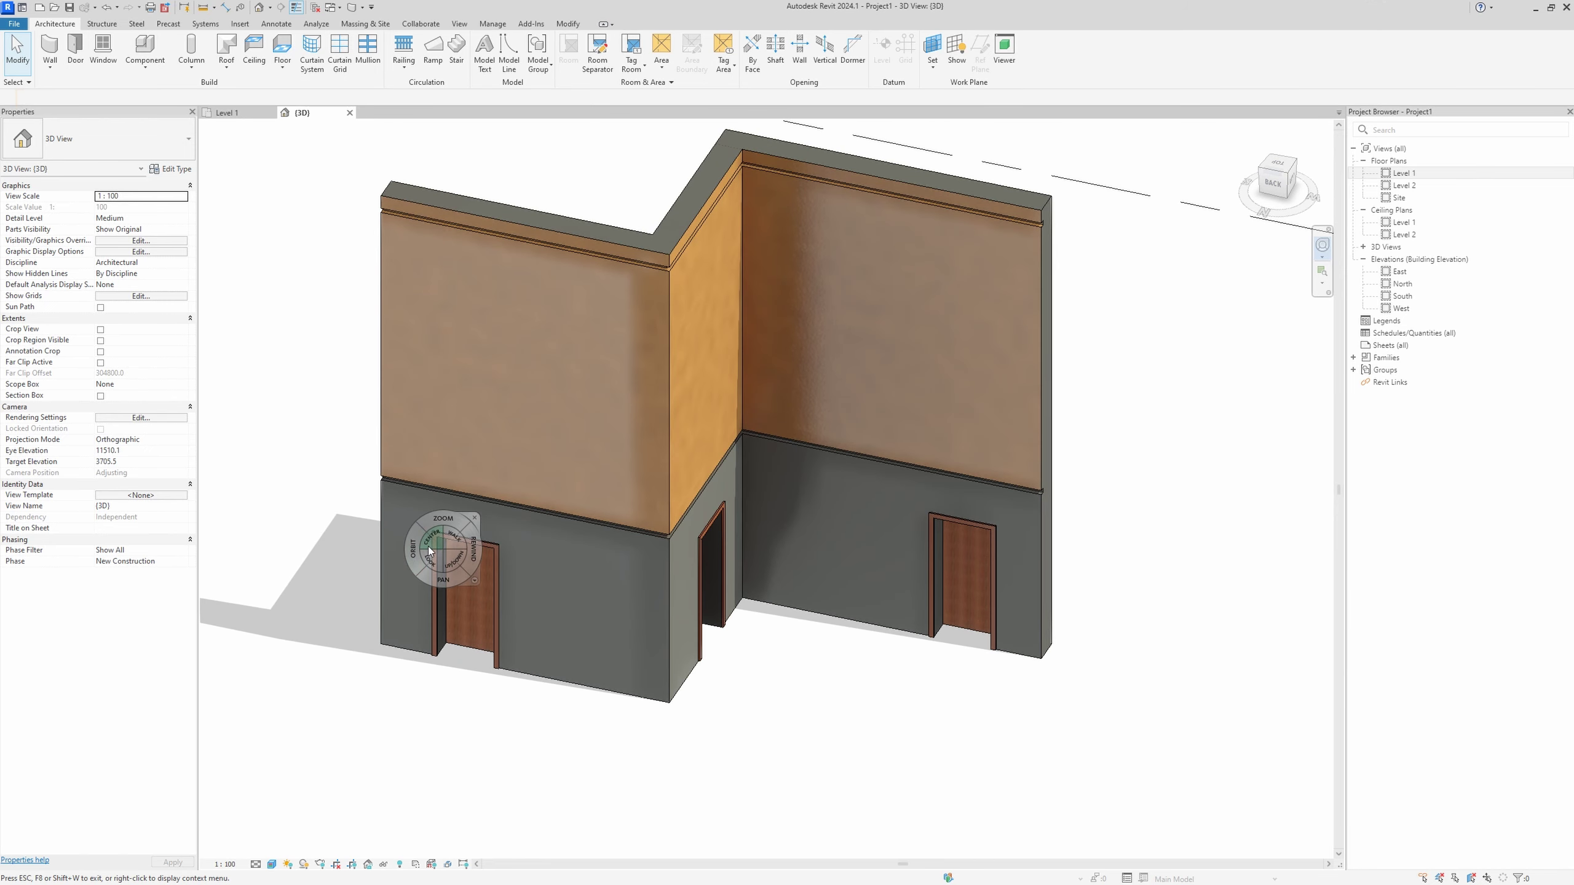
pyautogui.click(475, 516)
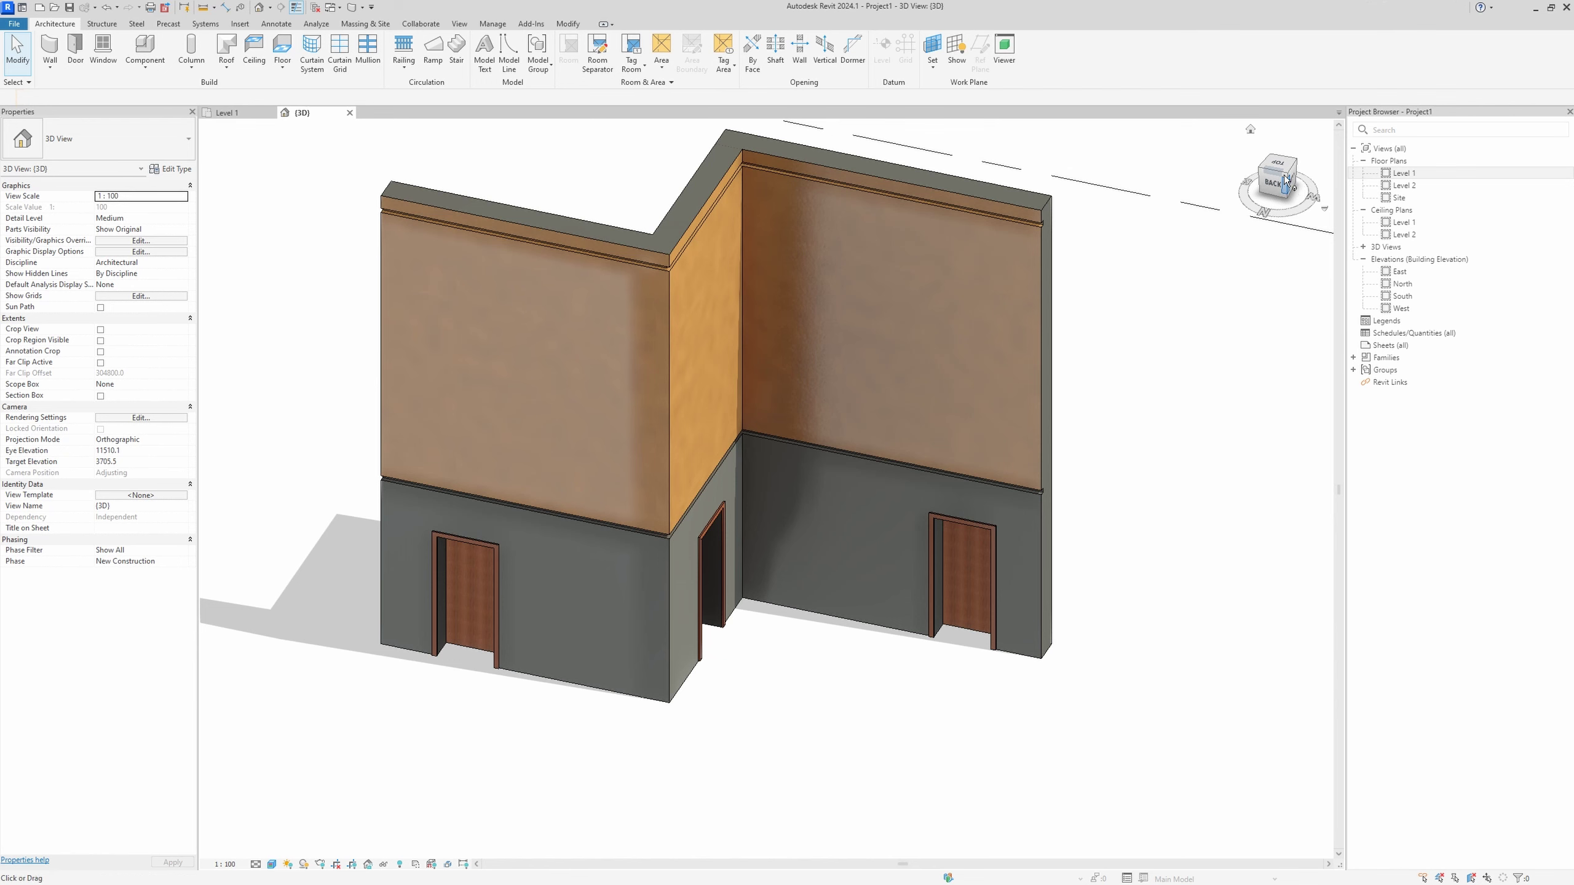
pyautogui.click(1569, 112)
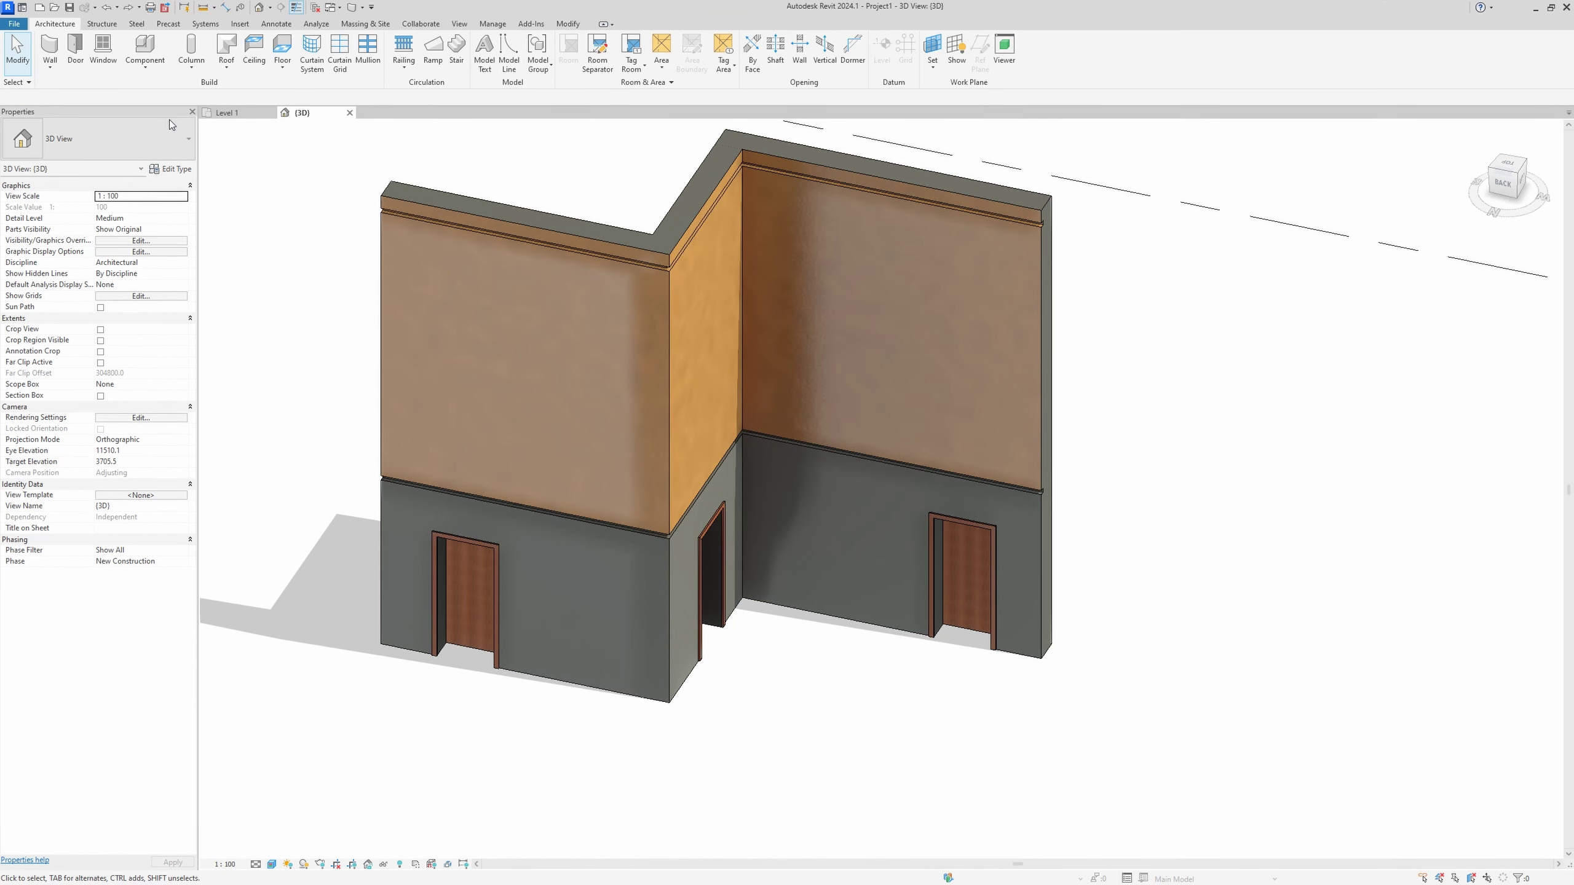
pyautogui.click(192, 112)
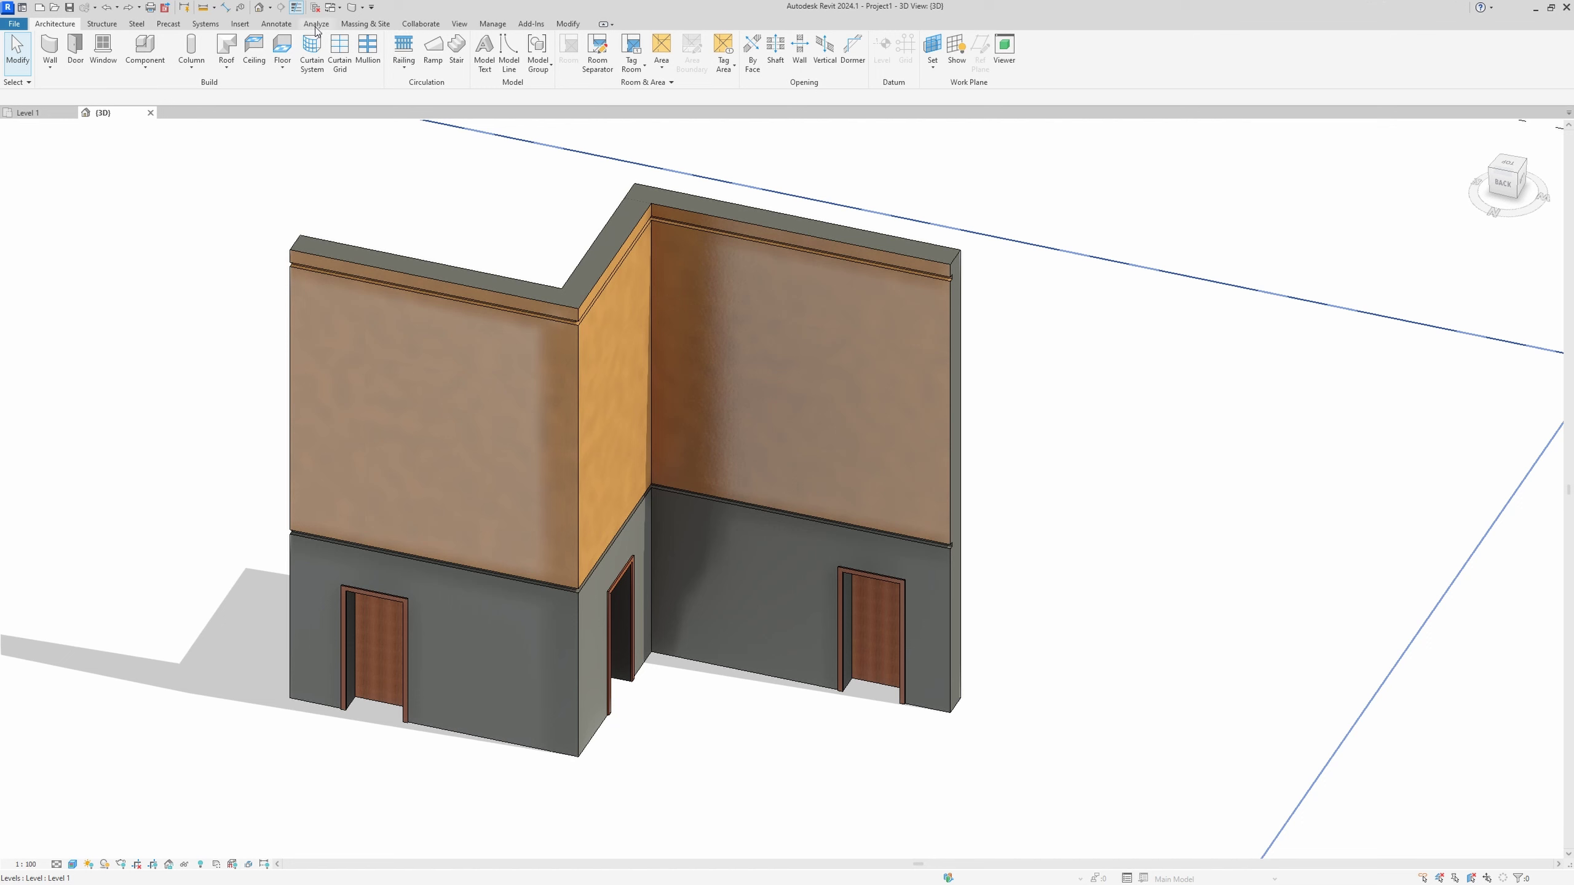
pyautogui.click(459, 27)
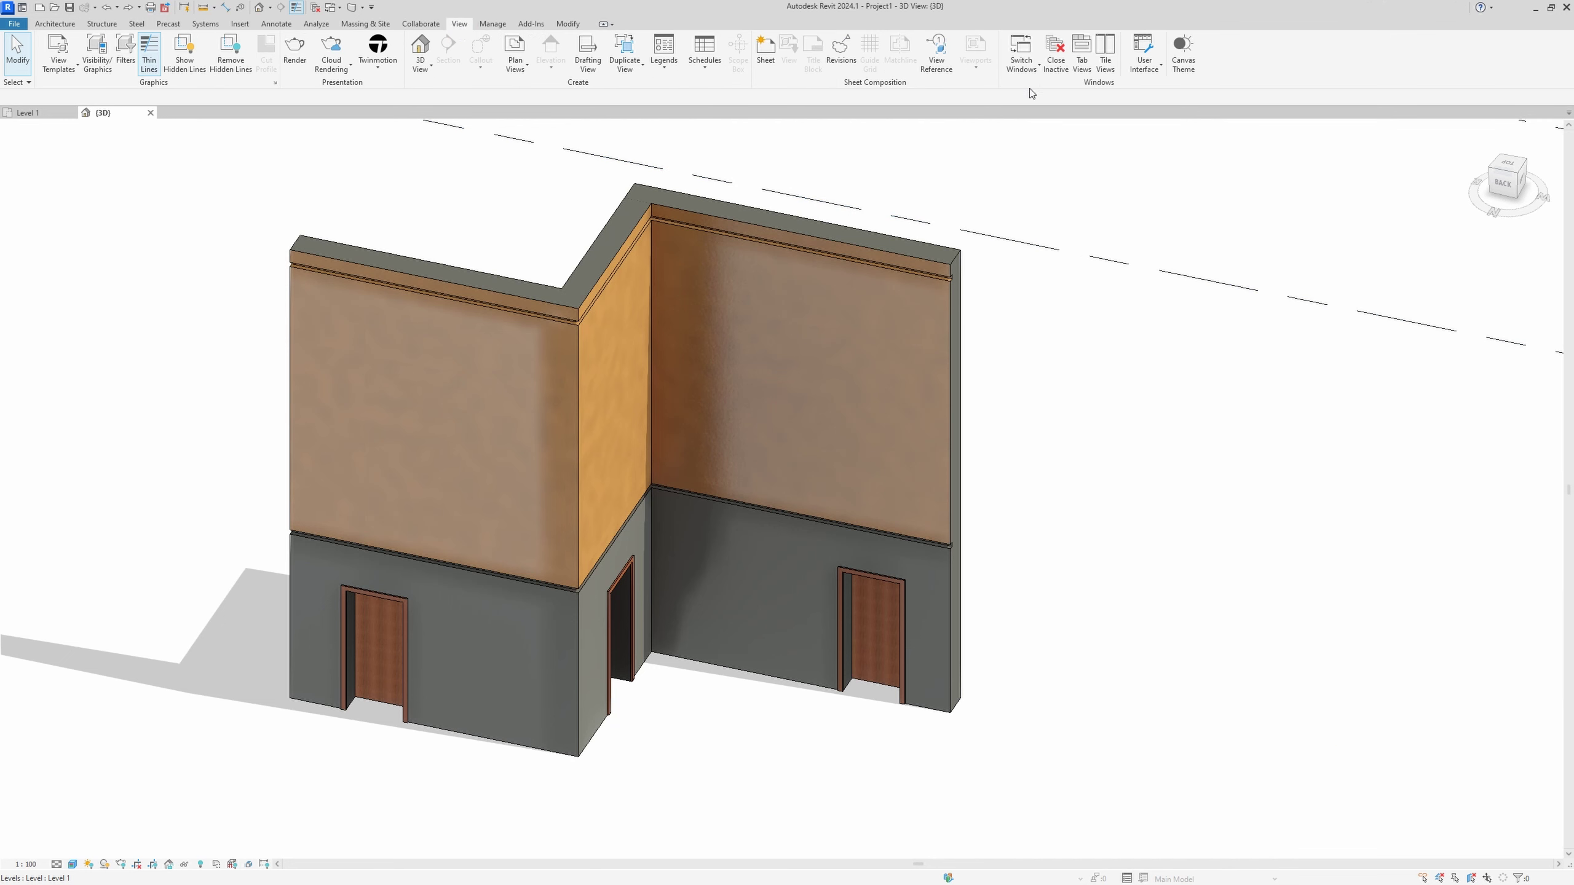
pyautogui.click(1153, 75)
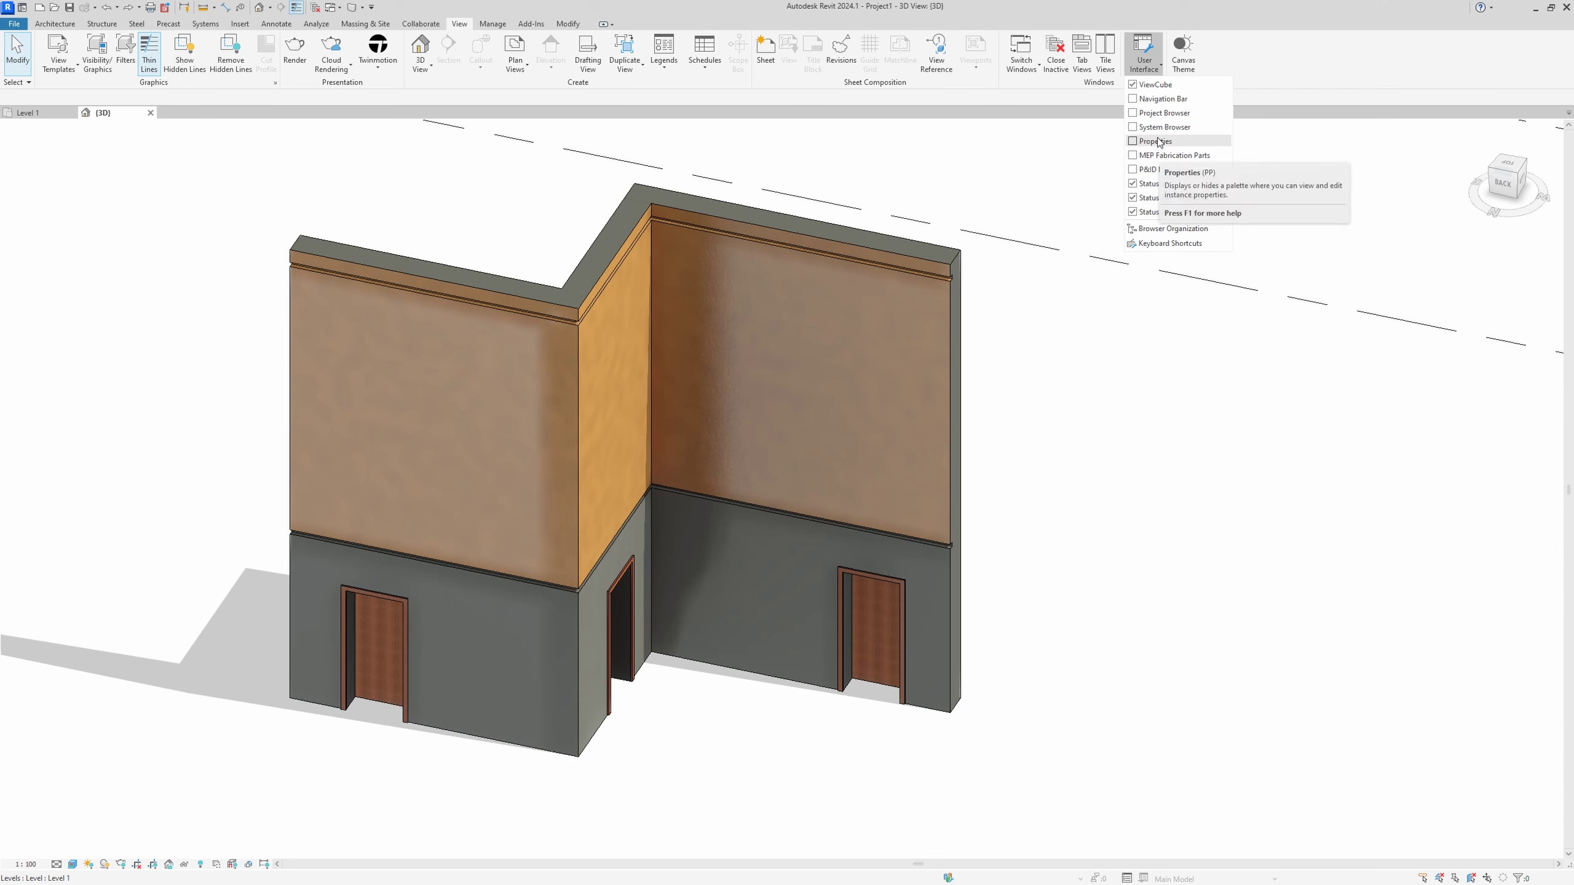
pyautogui.click(1133, 100)
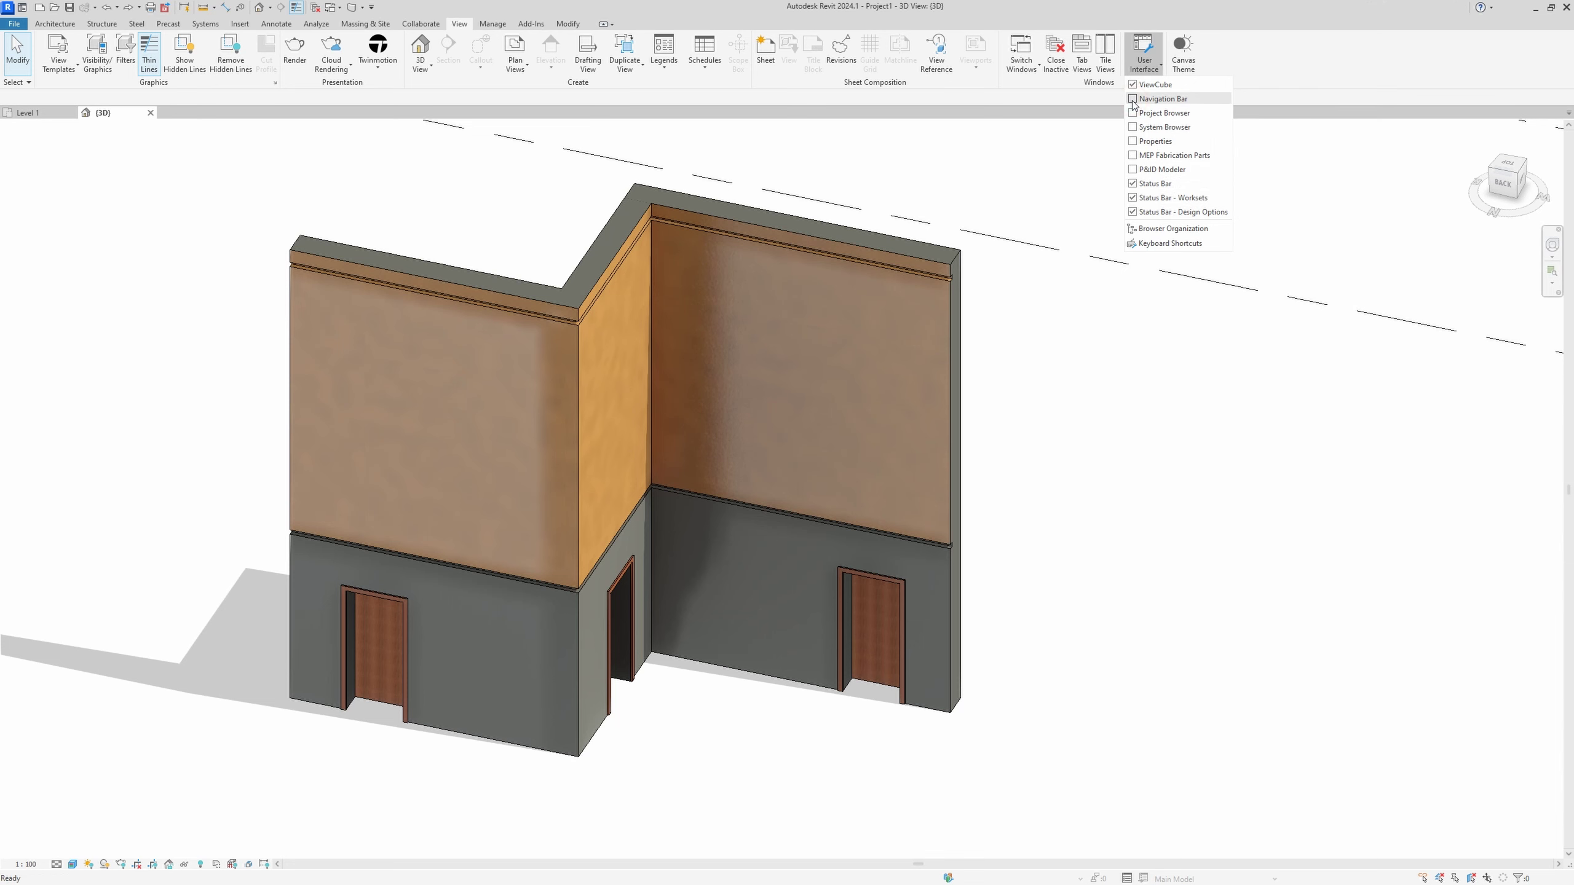
pyautogui.click(1146, 61)
pyautogui.click(1133, 113)
pyautogui.click(1142, 64)
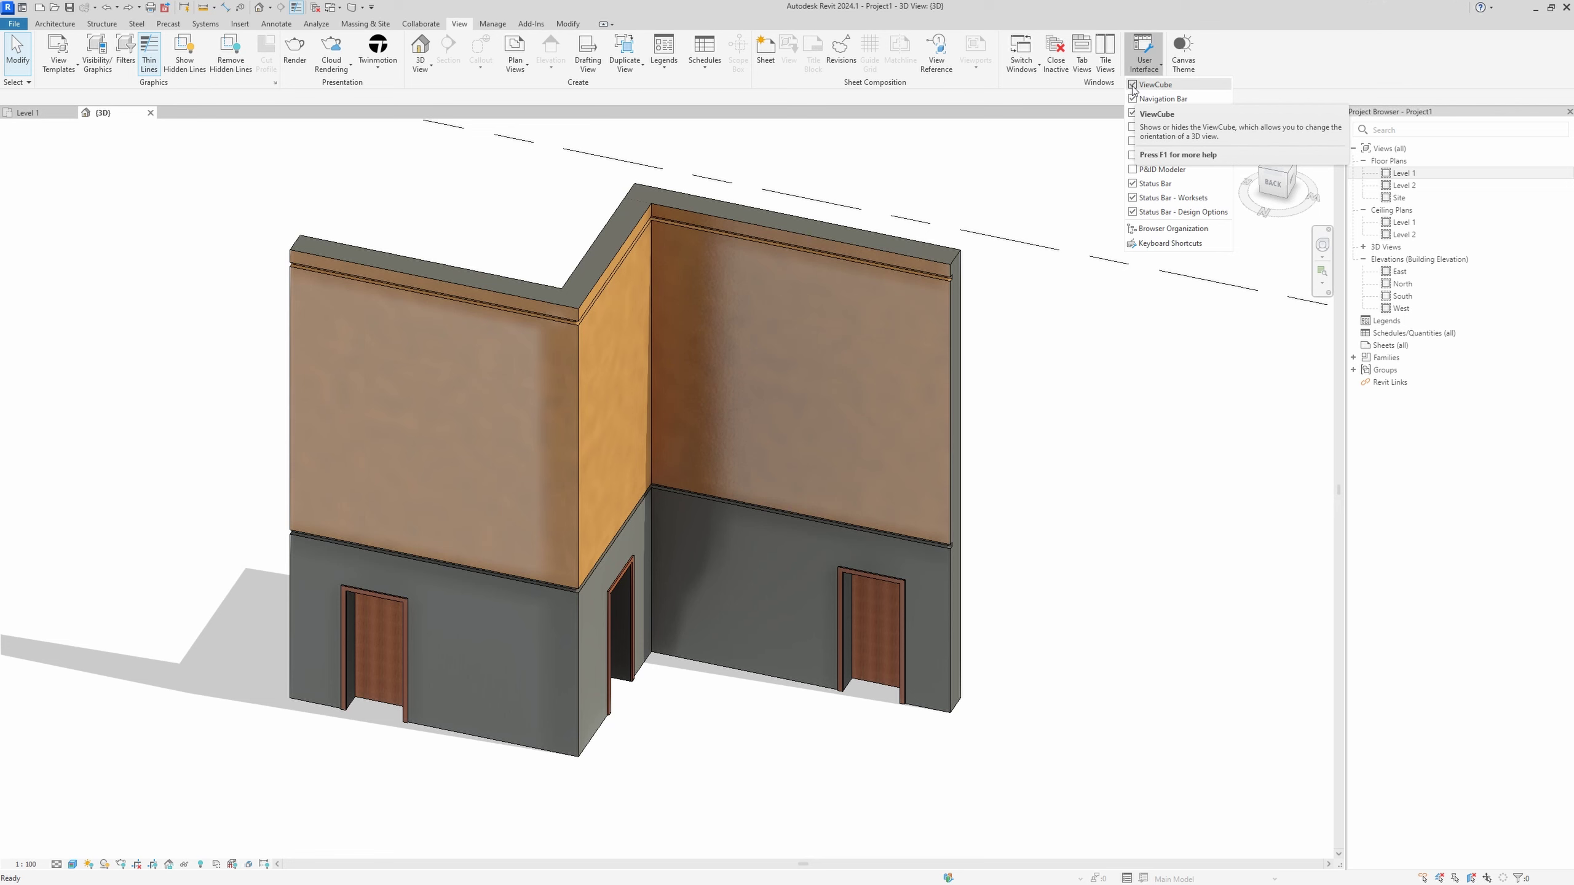
pyautogui.click(1133, 85)
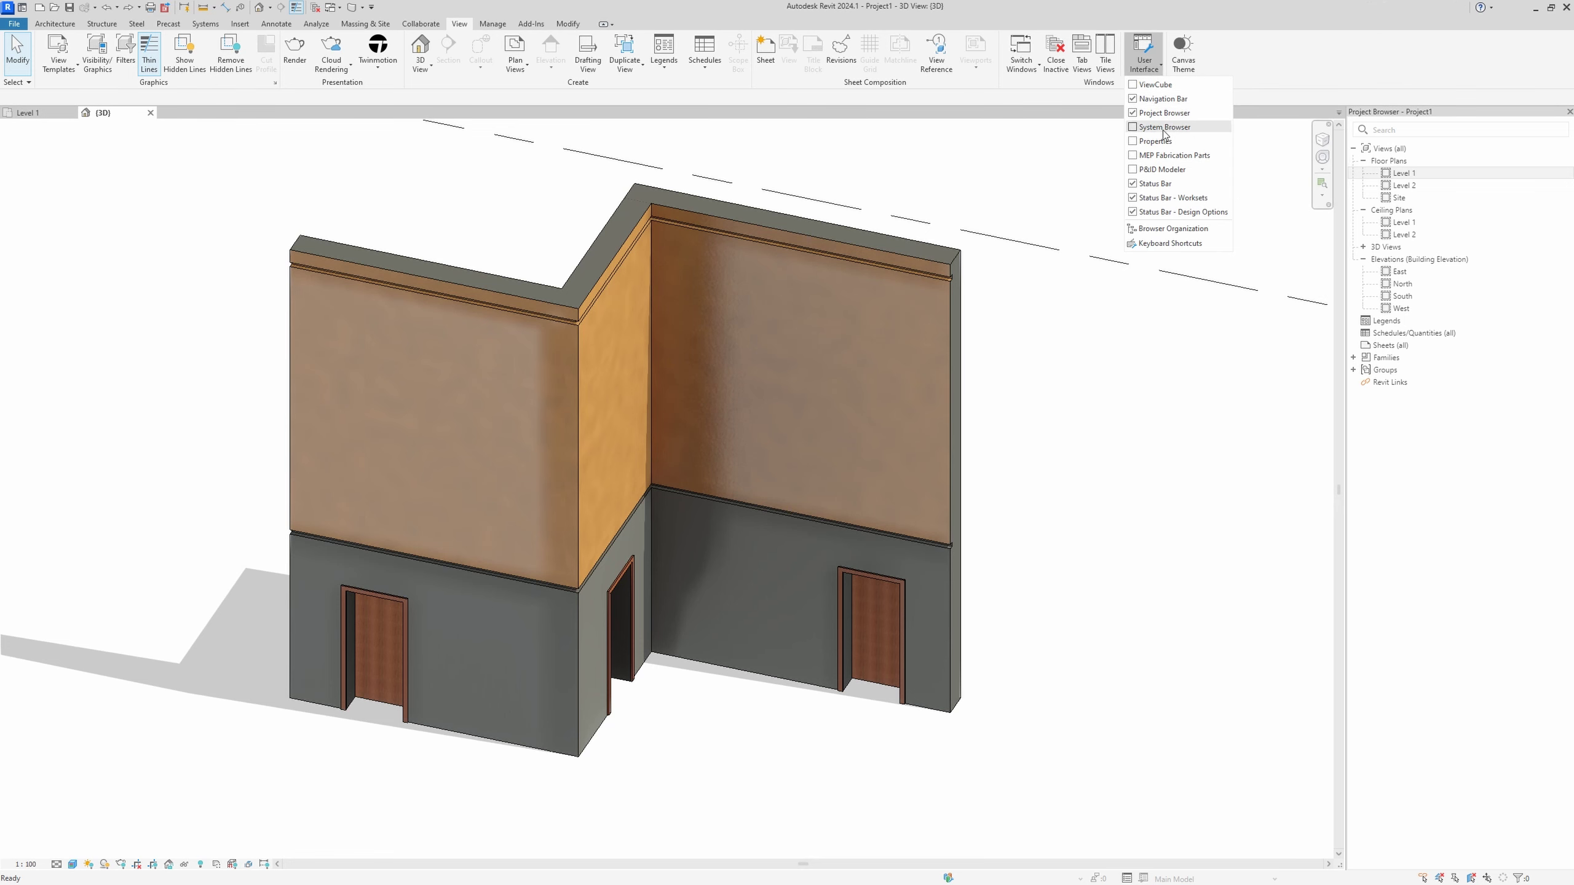
pyautogui.click(1177, 85)
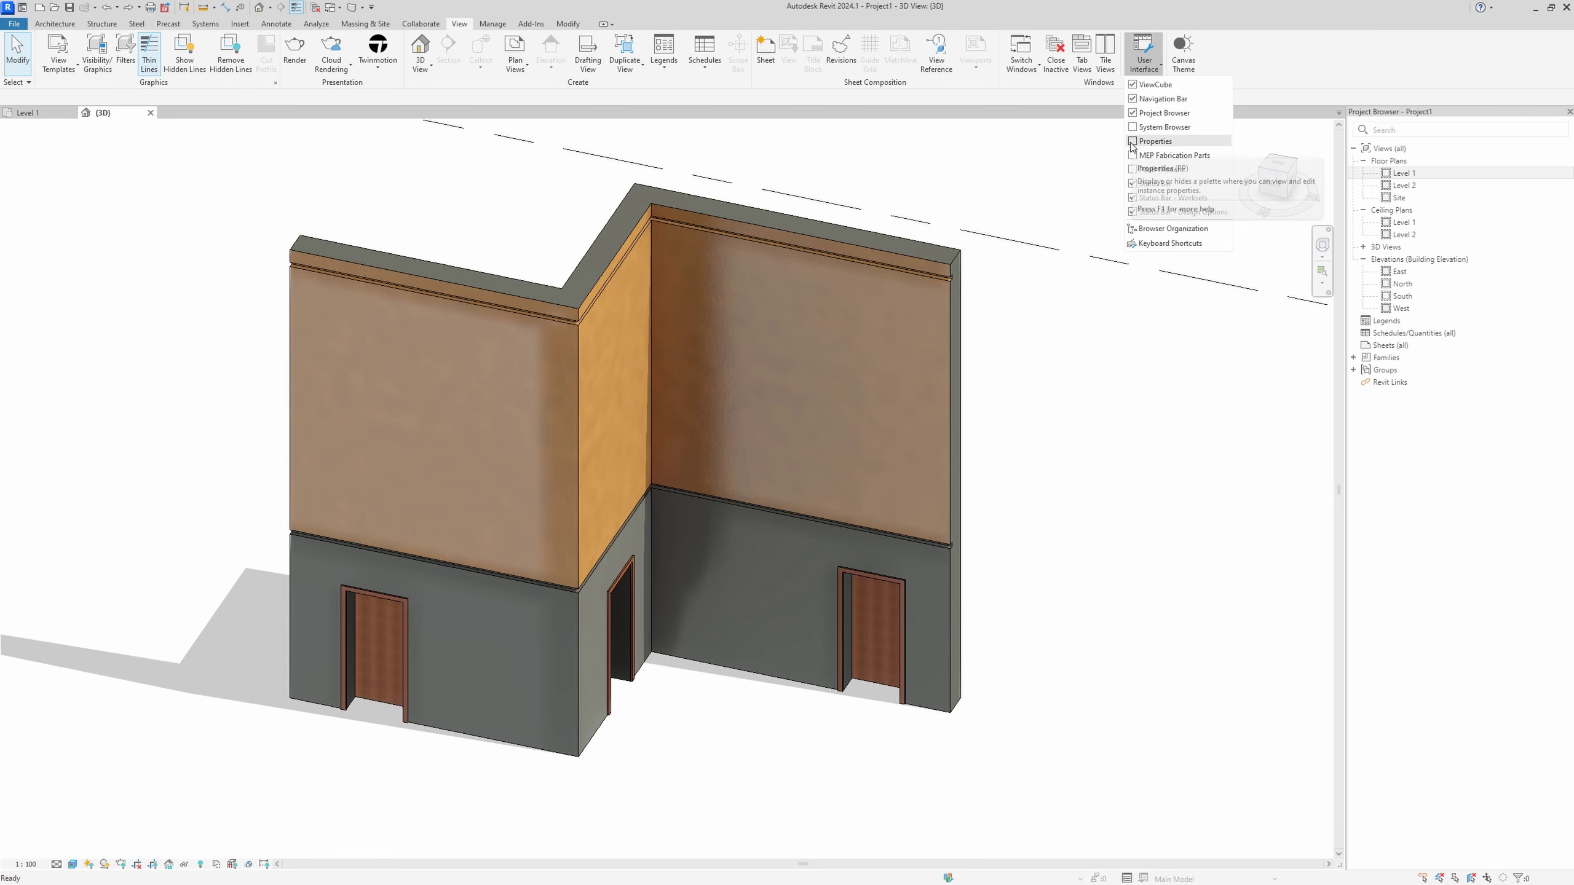
pyautogui.click(1132, 142)
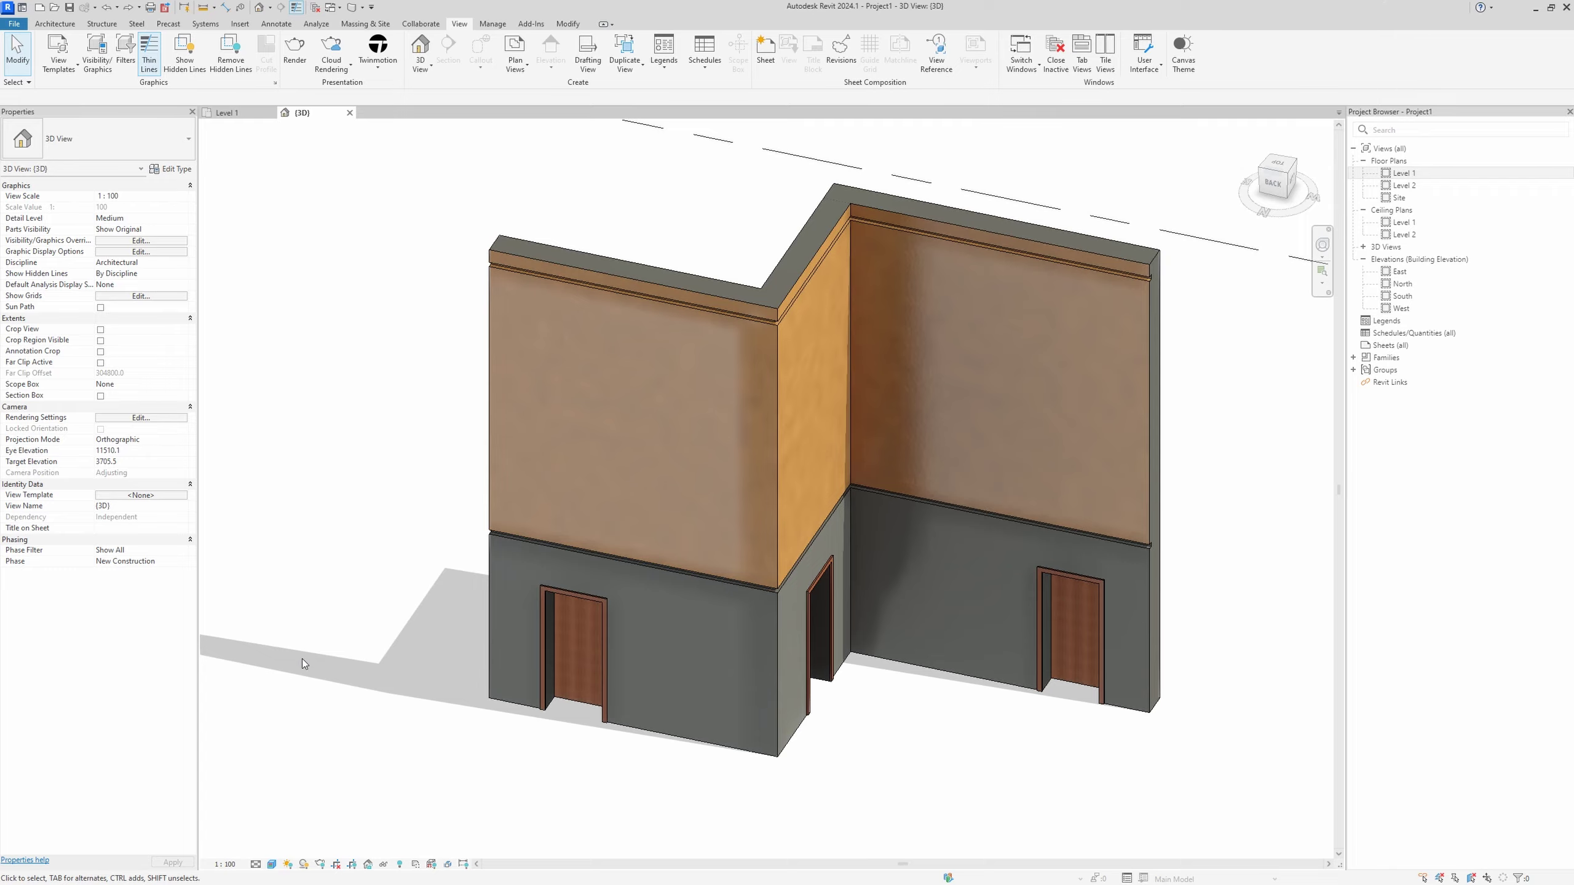